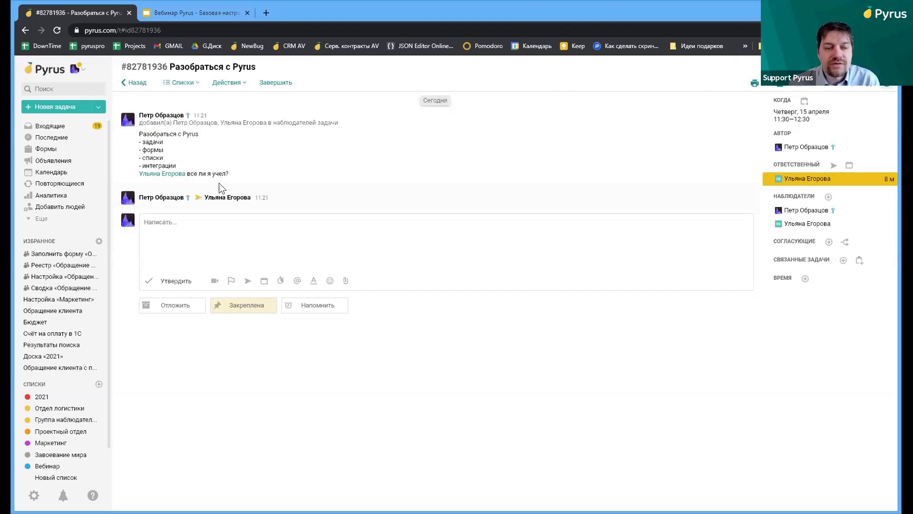
Open the task actions menu on the Разобраться с Pyrus task
{"action": "left_click", "coordinate": [240, 82]}
Show all task updates, edit the first comment, and make its title line bold
{"action": "left_click", "coordinate": [253, 171]}
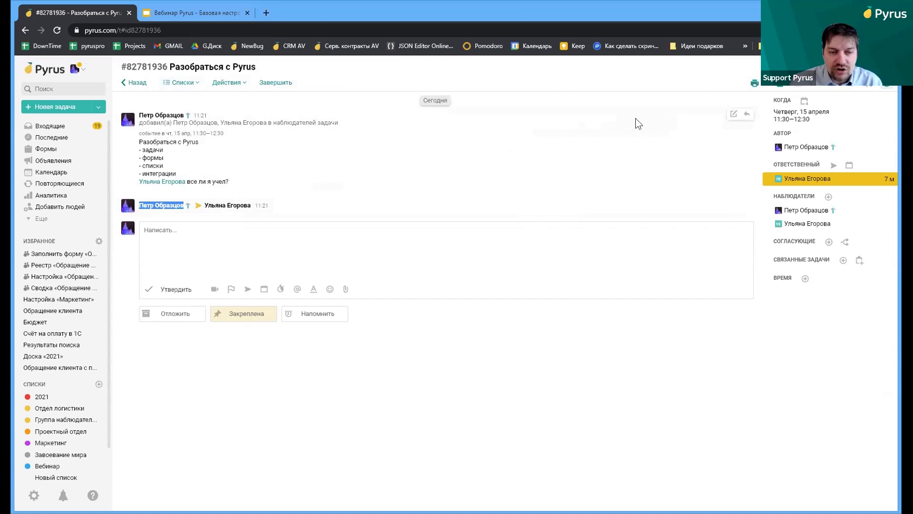
{"action": "left_click", "coordinate": [732, 115]}
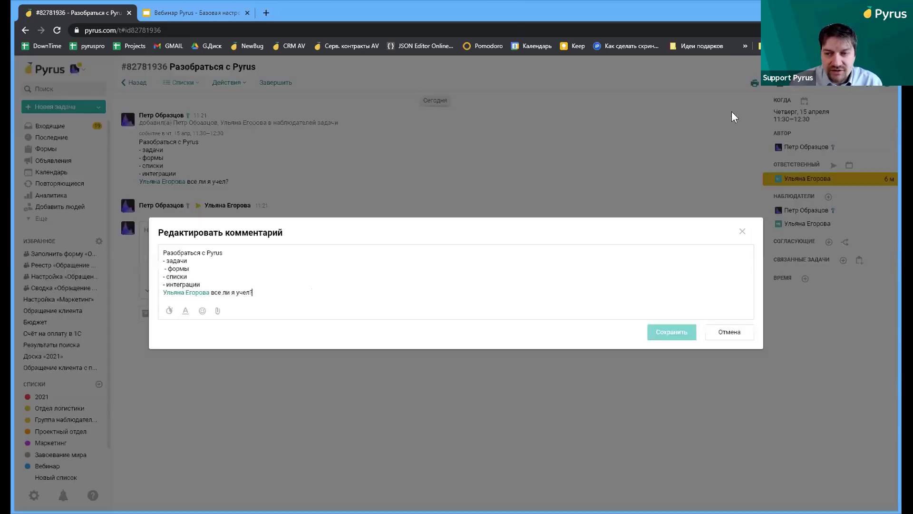
{"action": "left_click", "coordinate": [186, 310]}
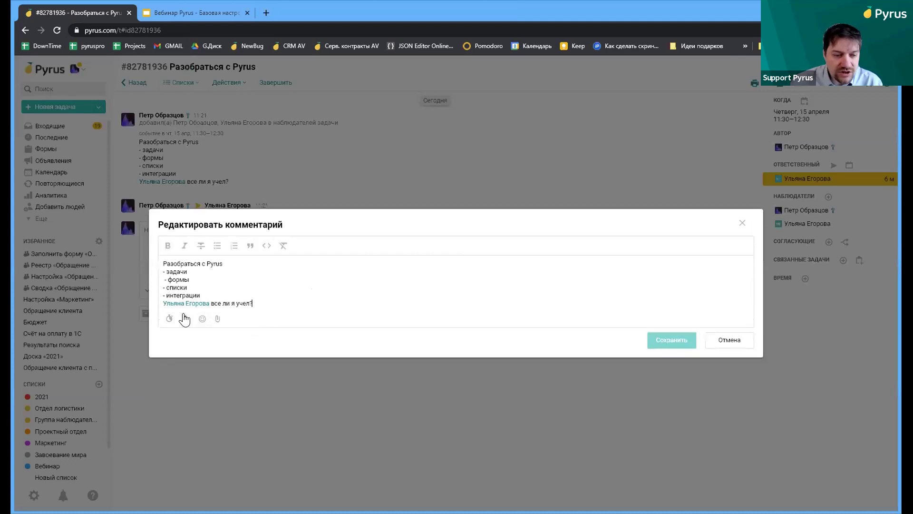
{"action": "left_click_drag", "start_coordinate": [191, 268], "coordinate": [161, 269]}
{"action": "left_click", "coordinate": [218, 263]}
{"action": "left_click_drag", "start_coordinate": [218, 263], "coordinate": [160, 262]}
{"action": "key", "text": "ctrl+b"}
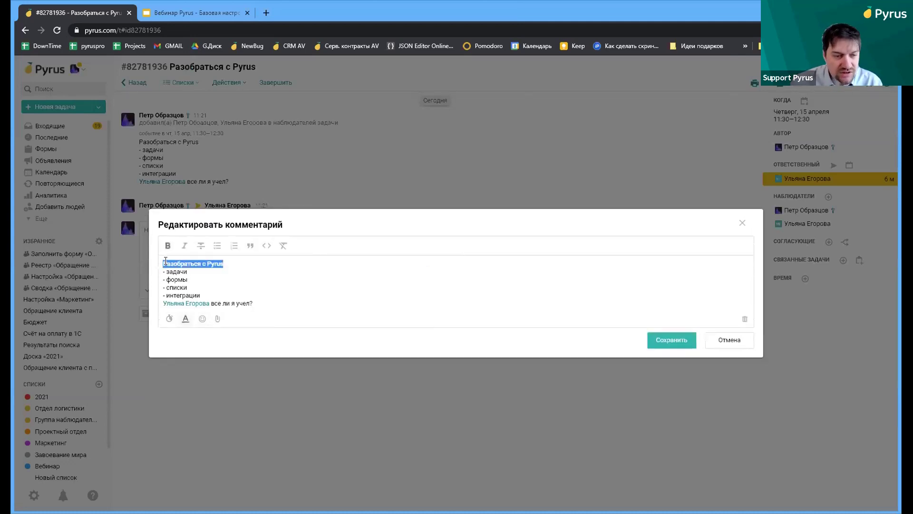
Turn the задачи, формы, списки, интеграции lines into a bulleted list without dashes, then start a file upload
{"action": "left_click_drag", "start_coordinate": [202, 296], "coordinate": [153, 271]}
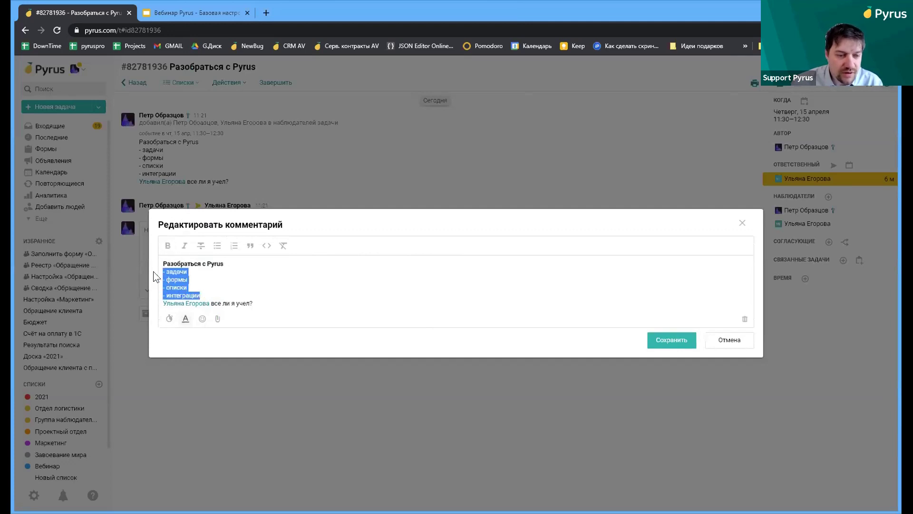
{"action": "left_click", "coordinate": [218, 245]}
{"action": "key", "text": "Delete"}
{"action": "key", "text": "Delete"}
{"action": "key", "text": "Delete"}
{"action": "key", "text": "Delete"}
{"action": "key", "text": "Down"}
{"action": "key", "text": "Delete"}
{"action": "key", "text": "Delete"}
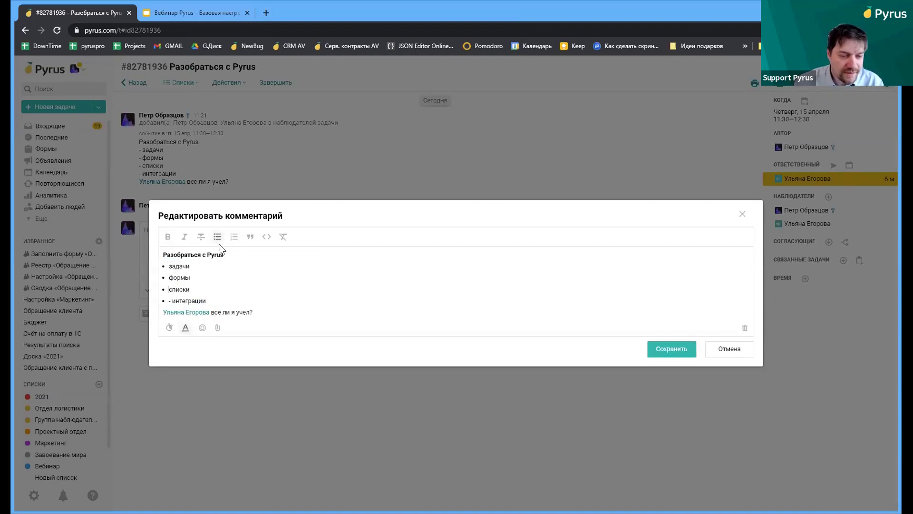
{"action": "key", "text": "Down"}
{"action": "key", "text": "Delete"}
{"action": "key", "text": "Delete"}
{"action": "left_click", "coordinate": [219, 328]}
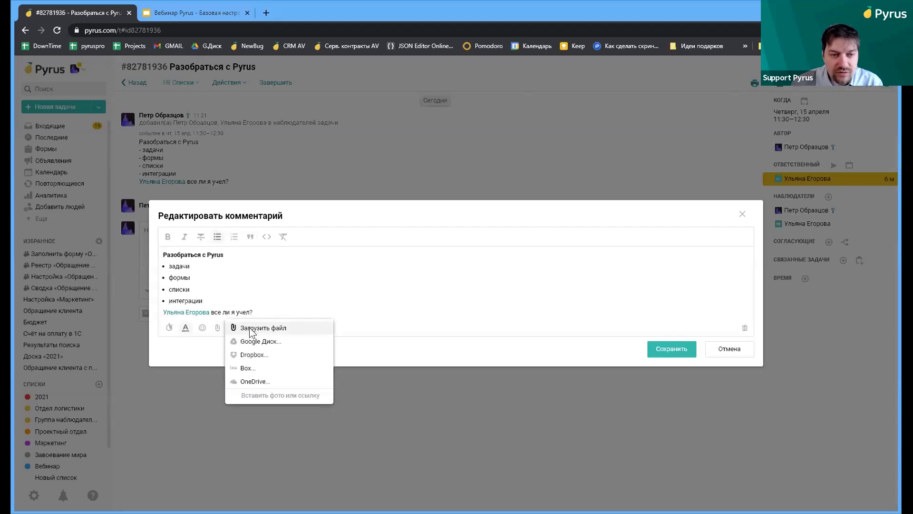
{"action": "left_click", "coordinate": [251, 333]}
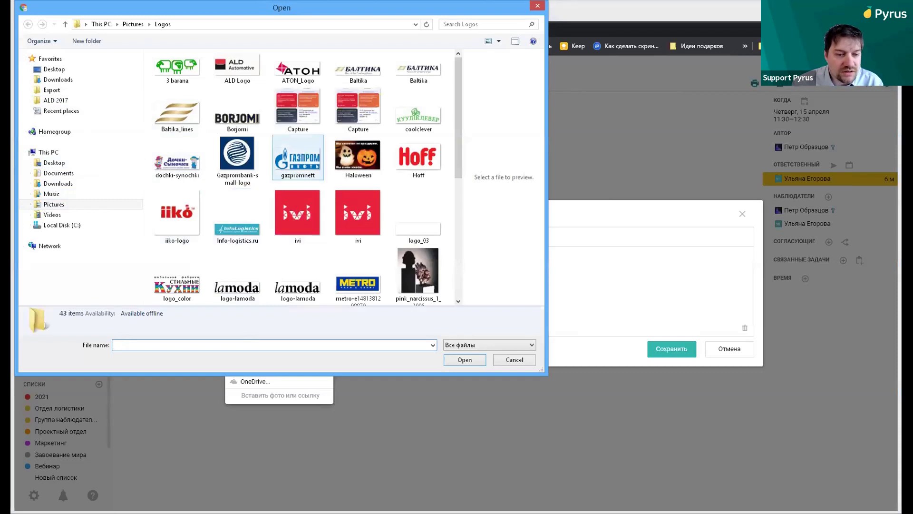
Attach 3 barana.png and a pasted screenshot to the comment, then save it
{"action": "double_click", "coordinate": [179, 75]}
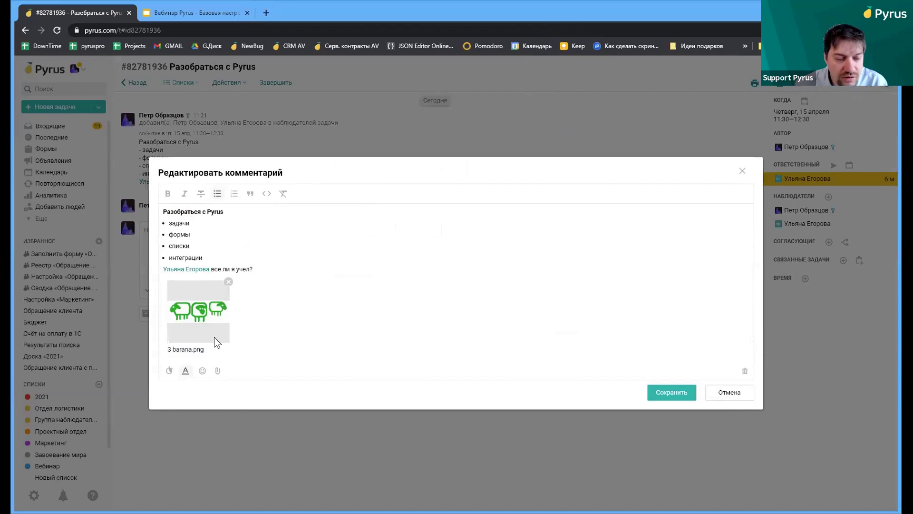
{"action": "left_click", "coordinate": [218, 371]}
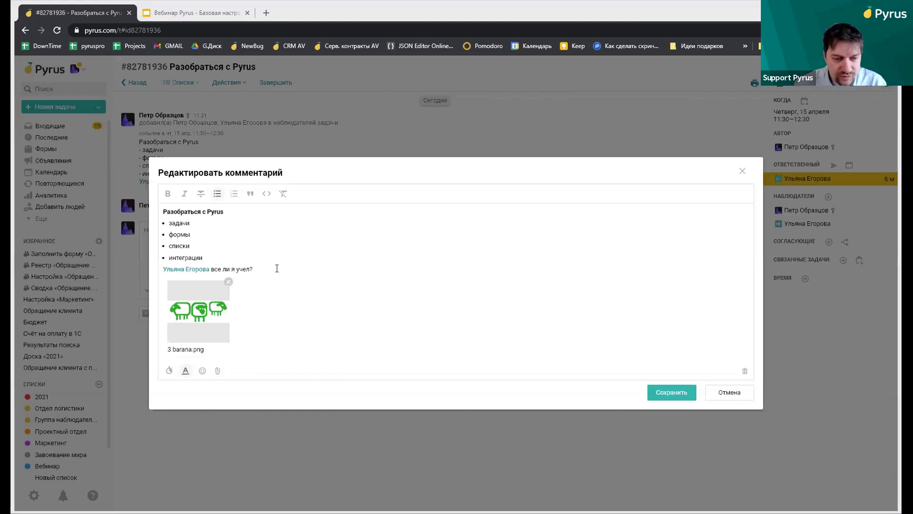
{"action": "key", "text": "ctrl+v"}
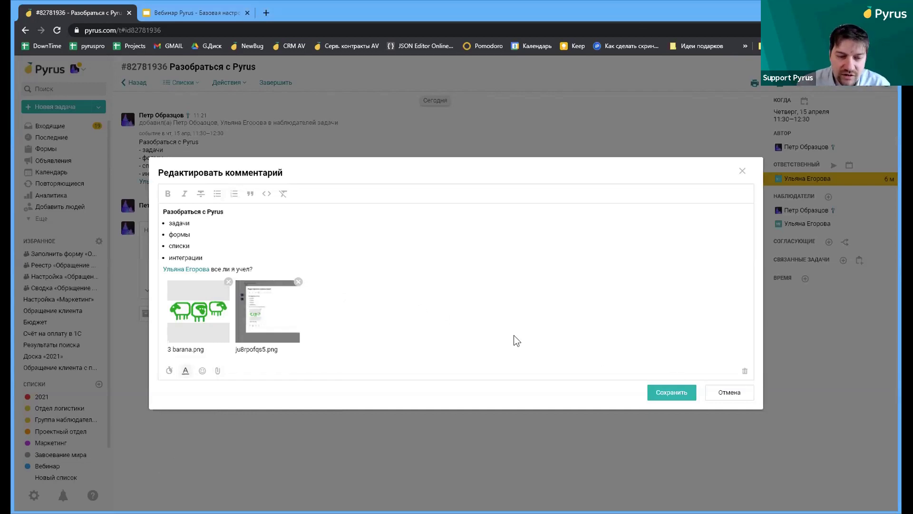
{"action": "left_click", "coordinate": [661, 393]}
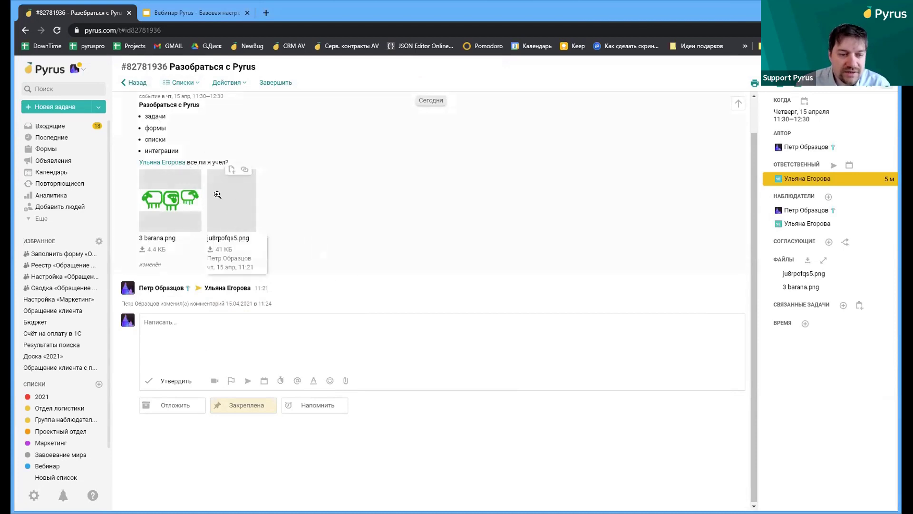
{"action": "left_click", "coordinate": [240, 206]}
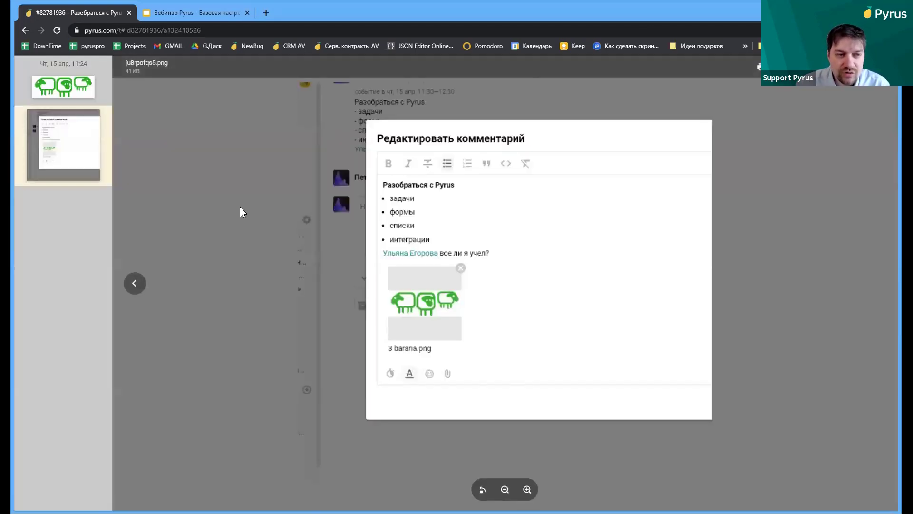
{"action": "left_click", "coordinate": [60, 88]}
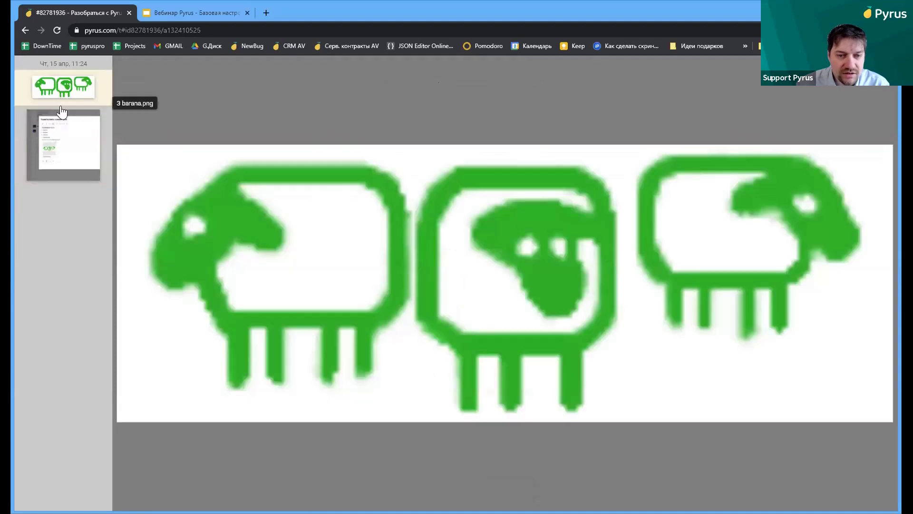
{"action": "left_click", "coordinate": [57, 122]}
{"action": "left_click", "coordinate": [61, 92]}
{"action": "left_click", "coordinate": [63, 127]}
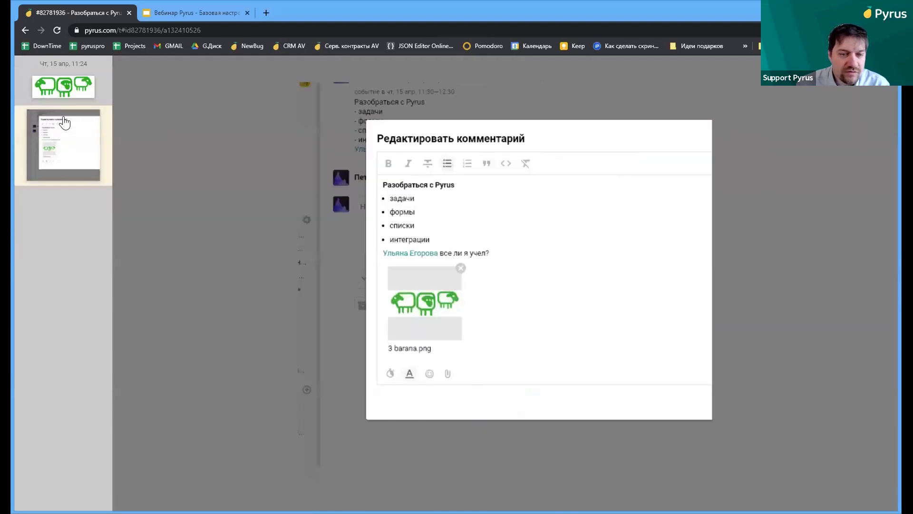
{"action": "left_click", "coordinate": [25, 31]}
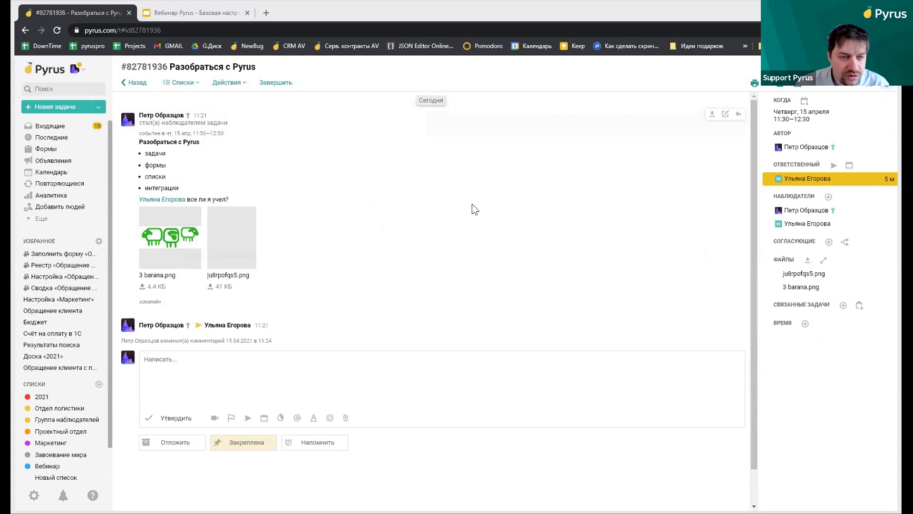
Upload Capture.PNG as a new version of the ju8rpofqs5.png screenshot and send it
{"action": "mouse_move", "coordinate": [230, 209]}
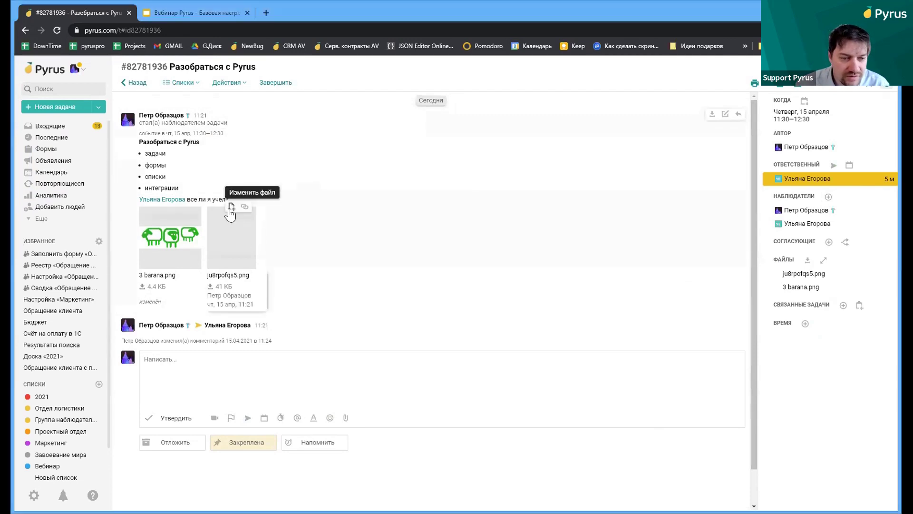
{"action": "left_click", "coordinate": [230, 208]}
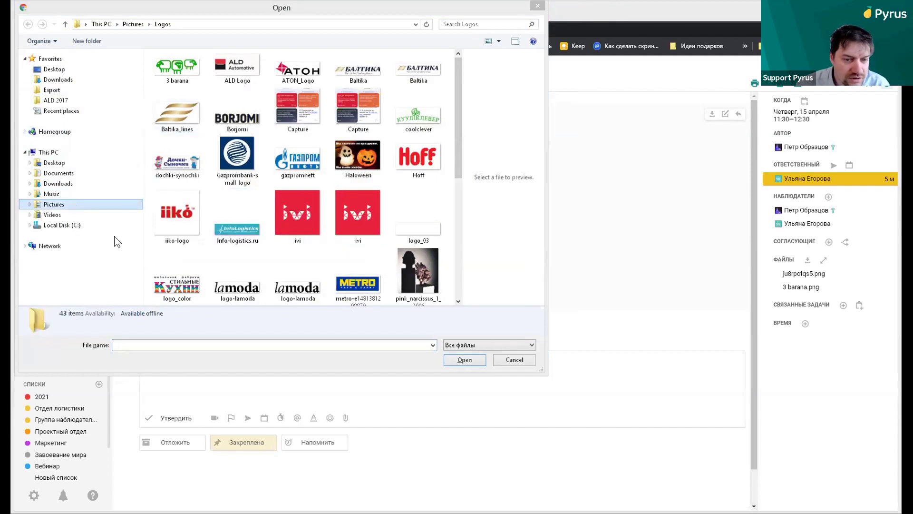
{"action": "type", "text": "c"}
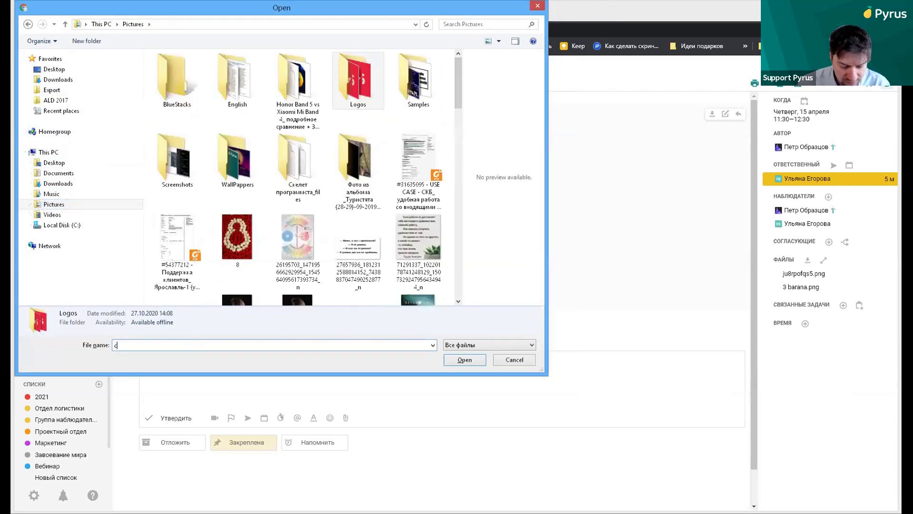
{"action": "type", "text": "ф"}
{"action": "key", "text": "BackSpace"}
{"action": "key", "text": "BackSpace"}
{"action": "type", "text": "Capture.PNG"}
{"action": "key", "text": "Return"}
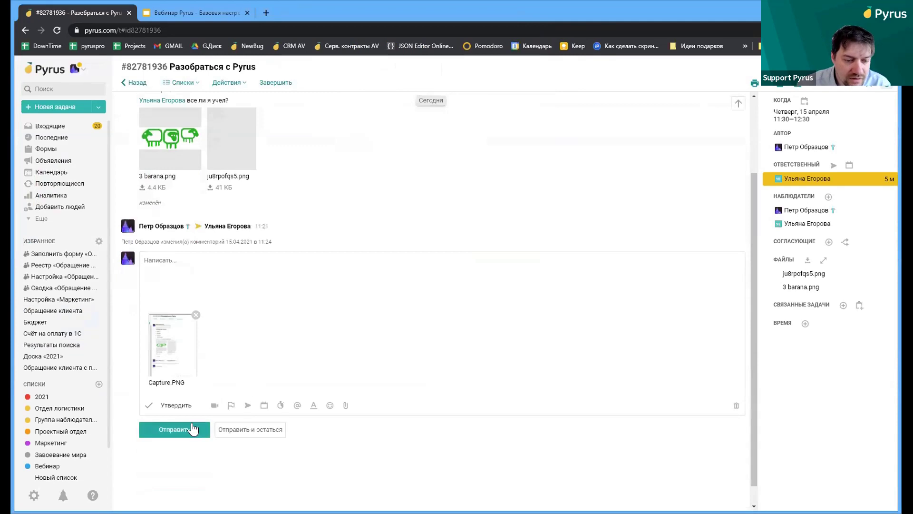
{"action": "left_click", "coordinate": [191, 428]}
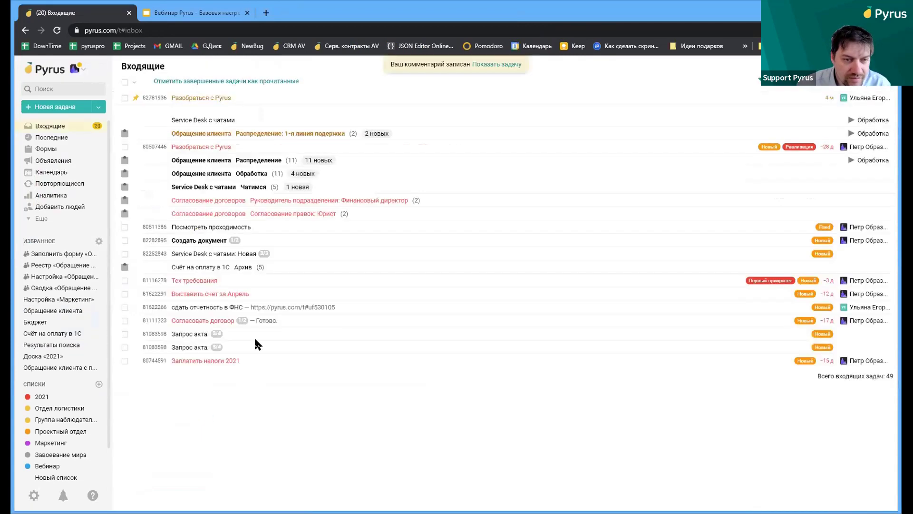
Reopen the task, expand Capture.PNG versions, and preview 3 barana.png, Capture.PNG and outdated ju8rpofqs5.png
{"action": "left_click", "coordinate": [507, 65]}
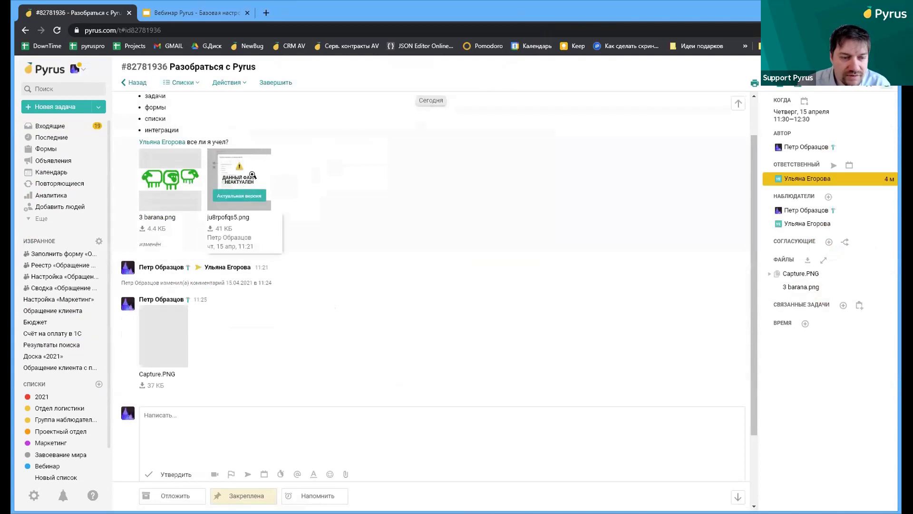
{"action": "left_click", "coordinate": [769, 275]}
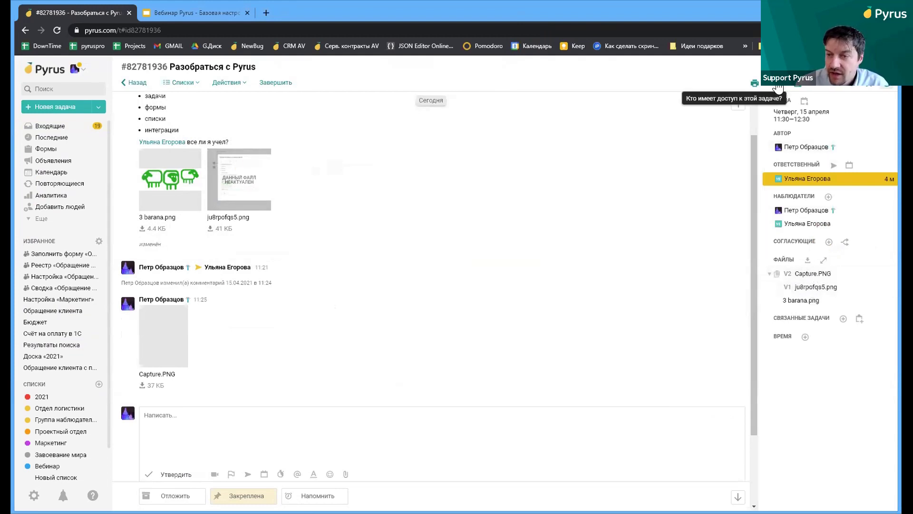
{"action": "left_click", "coordinate": [794, 300]}
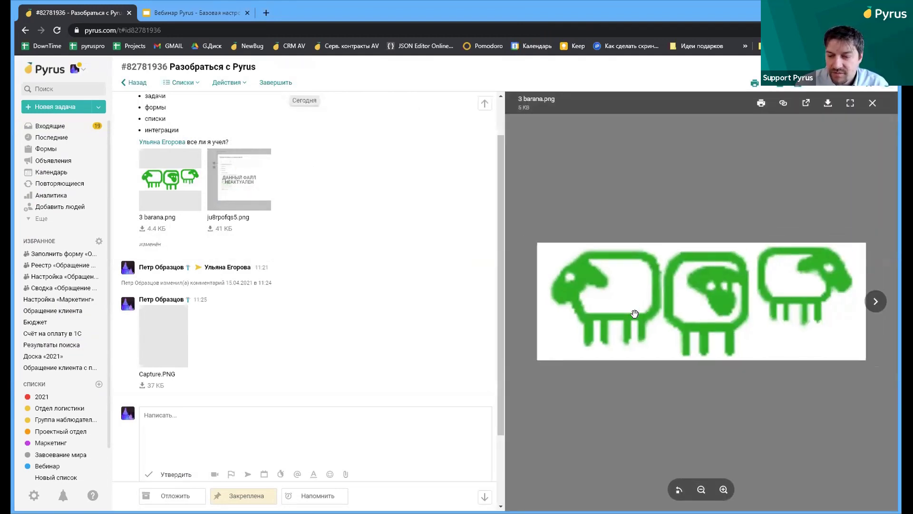
{"action": "left_click", "coordinate": [876, 301]}
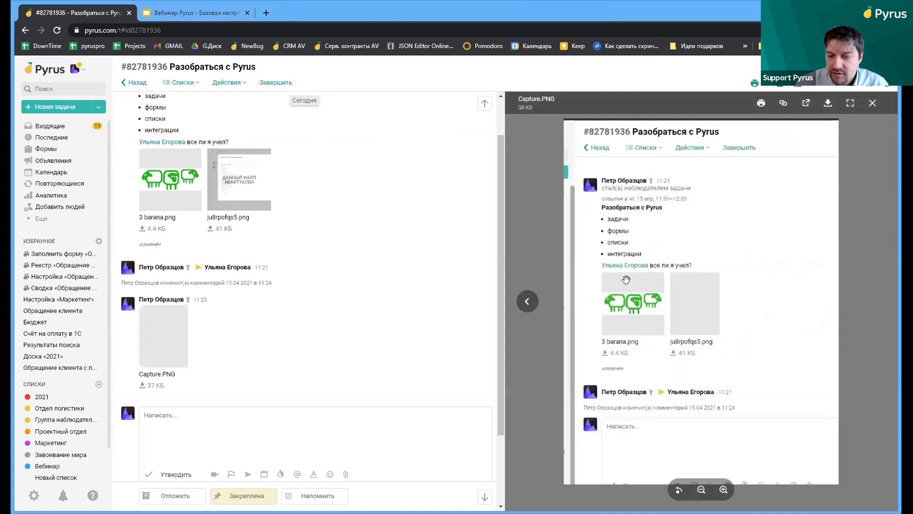
{"action": "scroll", "coordinate": [819, 300], "scroll_direction": "up", "scroll_amount": 1}
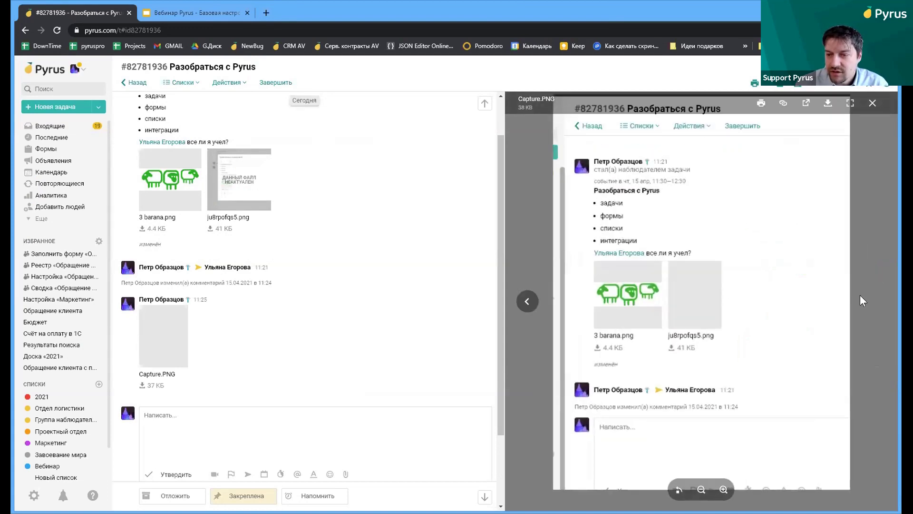
{"action": "left_click", "coordinate": [255, 171]}
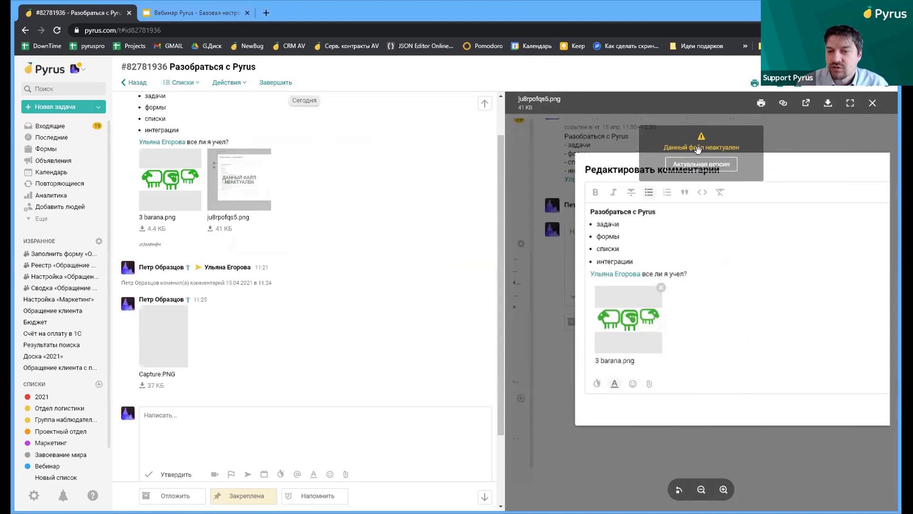
{"action": "left_click", "coordinate": [699, 164]}
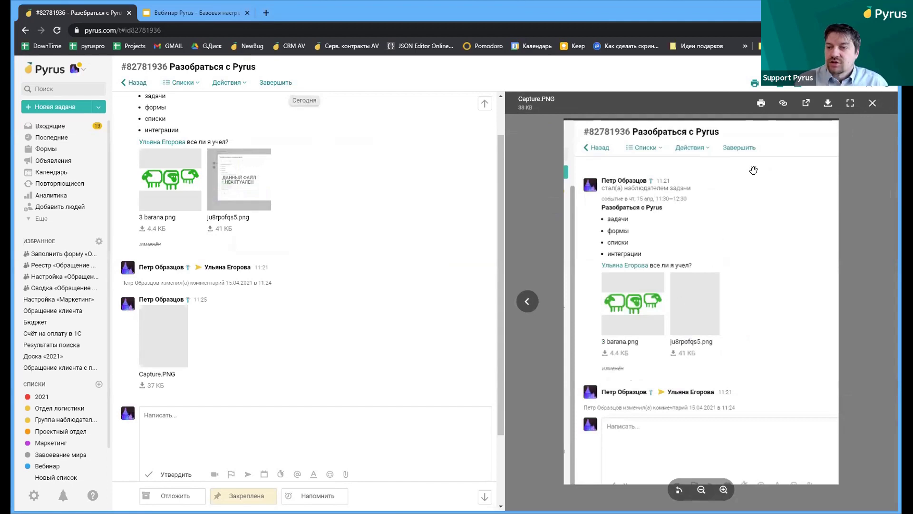
{"action": "left_click", "coordinate": [872, 102]}
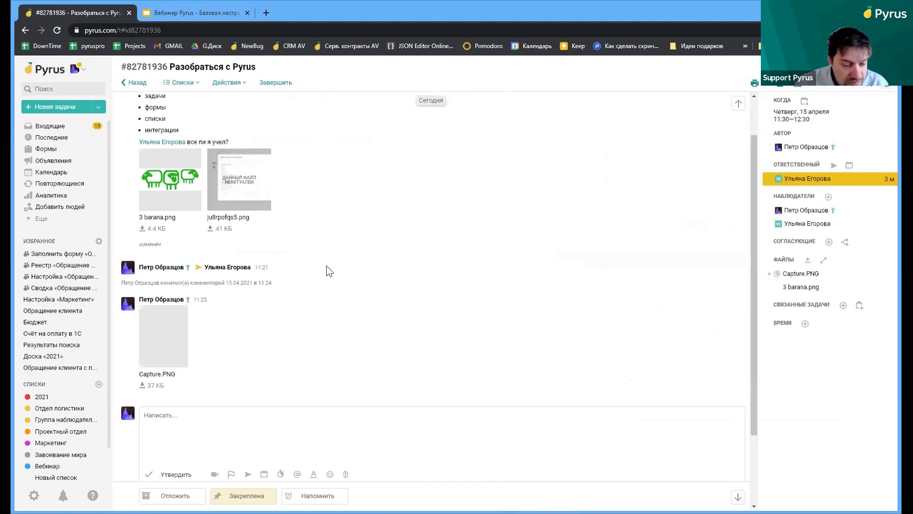
Log 1 hour of time spent with the comment 'Вел вебинар'
{"action": "left_click", "coordinate": [281, 476]}
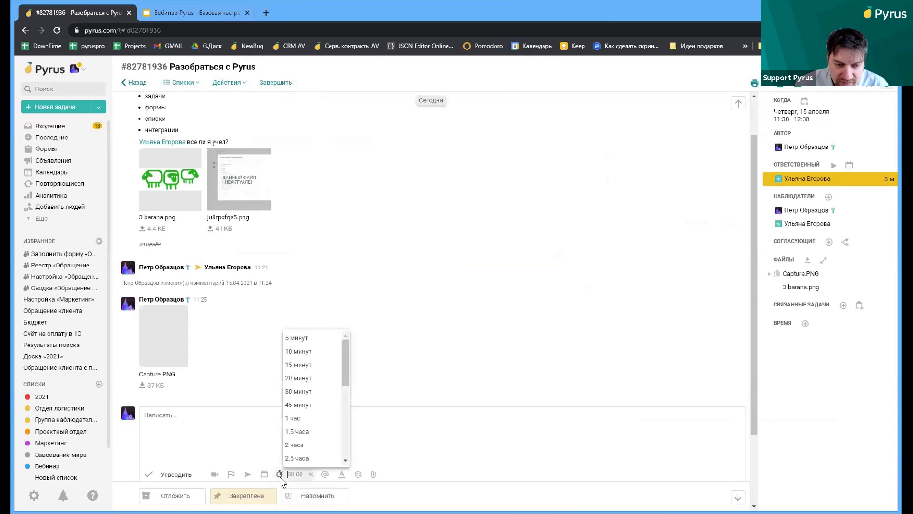
{"action": "left_click", "coordinate": [314, 418]}
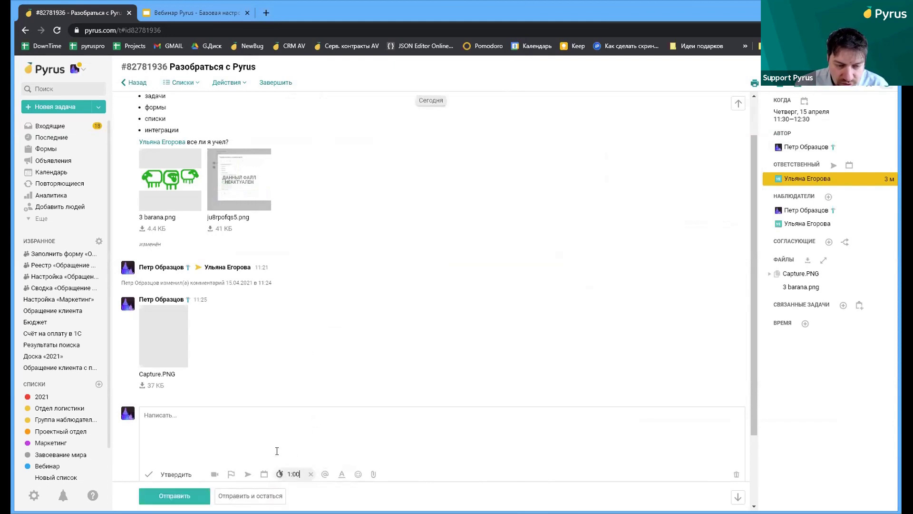
{"action": "scroll", "coordinate": [276, 451], "scroll_direction": "down", "scroll_amount": 2}
{"action": "type", "text": "Вел вебинар"}
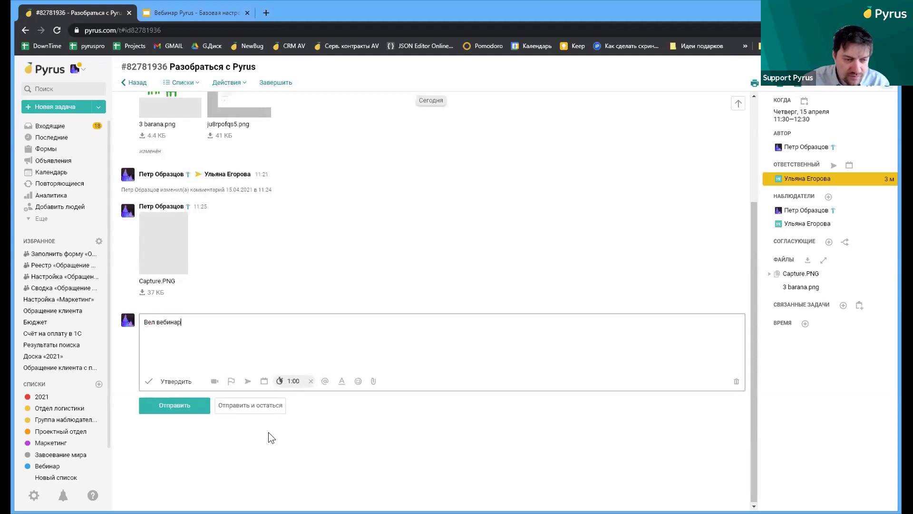
{"action": "left_click", "coordinate": [190, 404]}
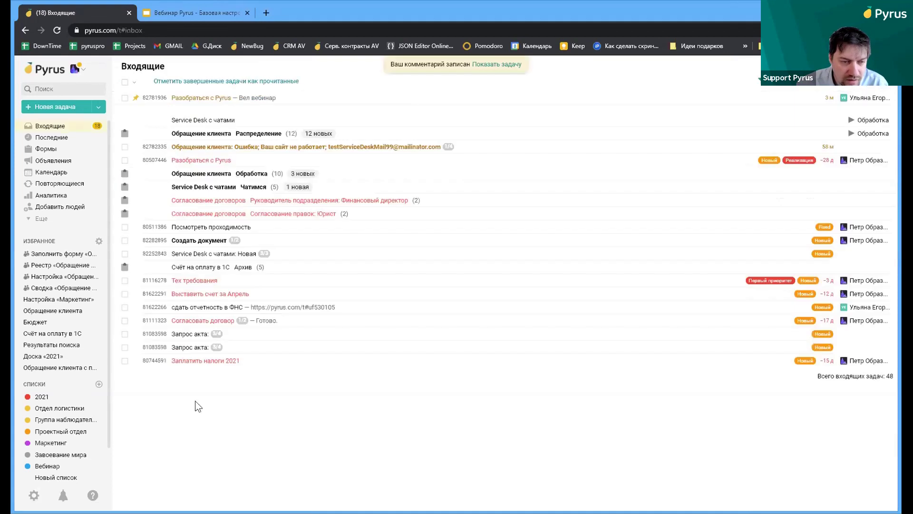
Reopen the task and put it under control (На контроле)
{"action": "left_click", "coordinate": [503, 63]}
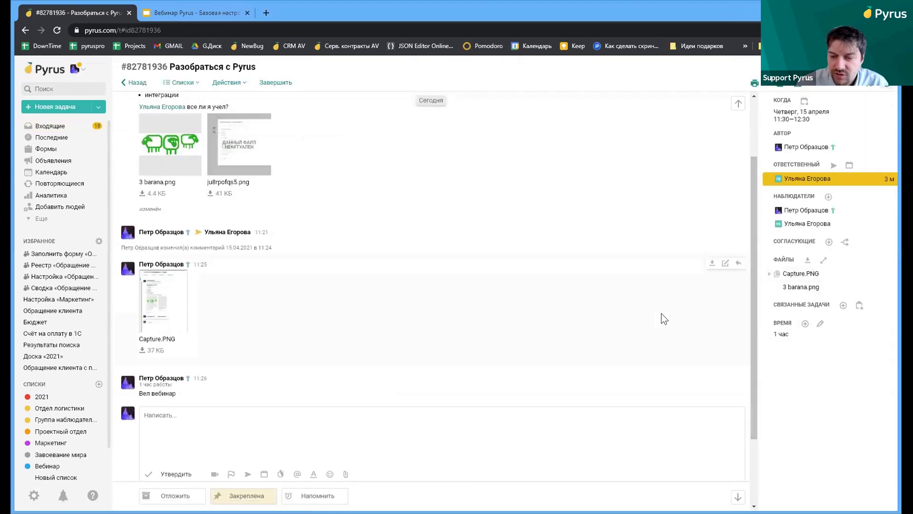
{"action": "scroll", "coordinate": [316, 300], "scroll_direction": "down", "scroll_amount": 2}
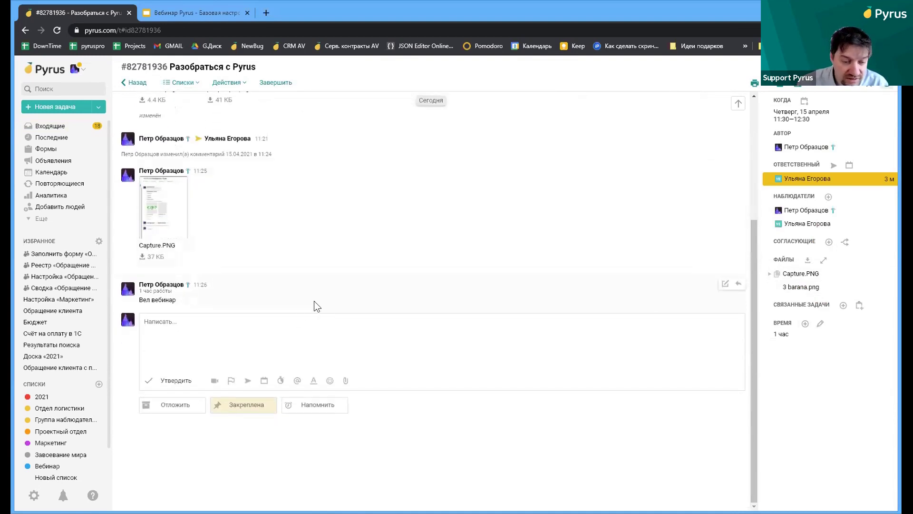
{"action": "left_click", "coordinate": [232, 382]}
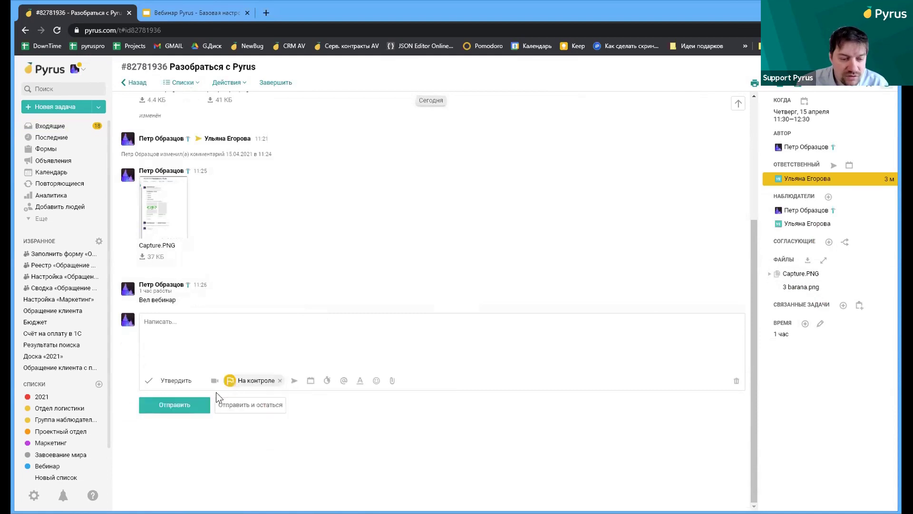
{"action": "left_click", "coordinate": [198, 400]}
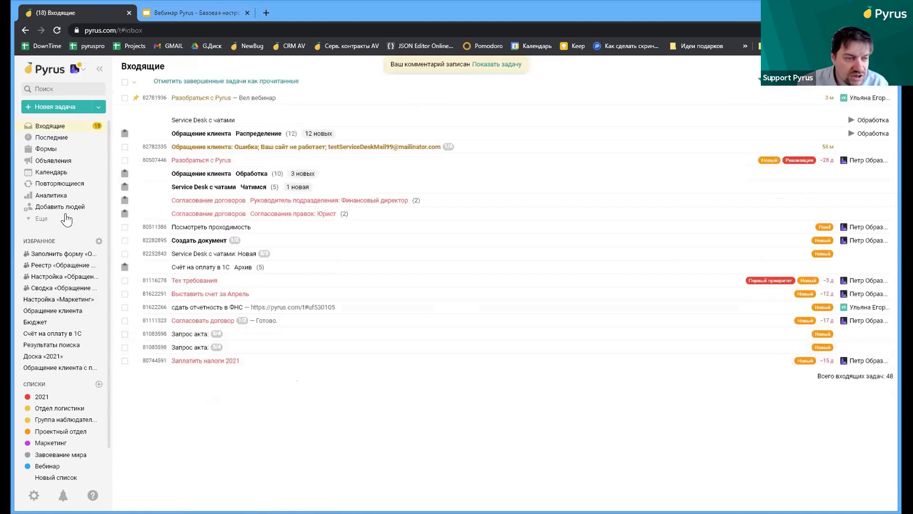
List the На контроле tasks and open Разобраться с Pyrus from them
{"action": "left_click", "coordinate": [46, 220]}
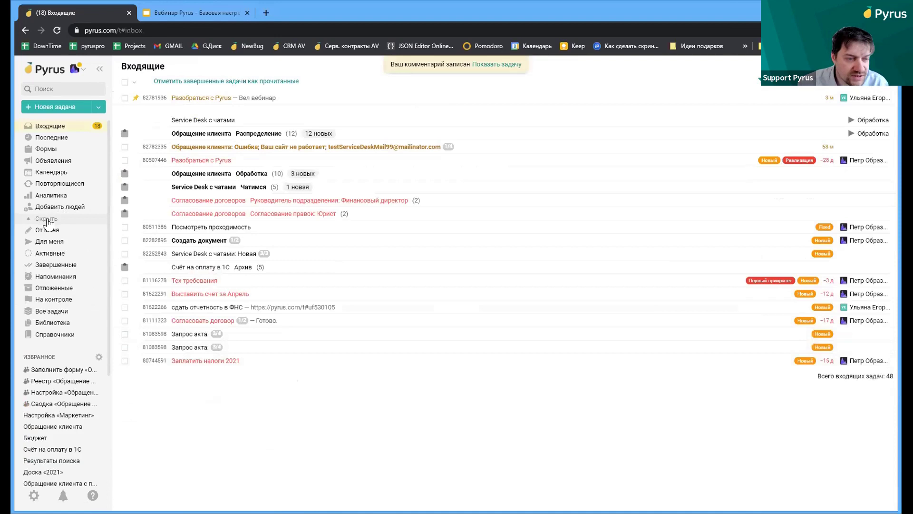
{"action": "left_click", "coordinate": [59, 295]}
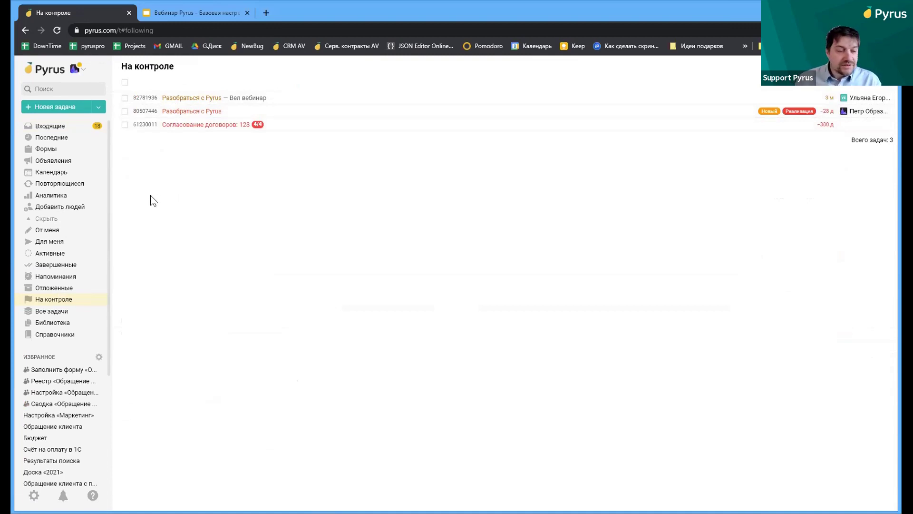
{"action": "left_click", "coordinate": [193, 99]}
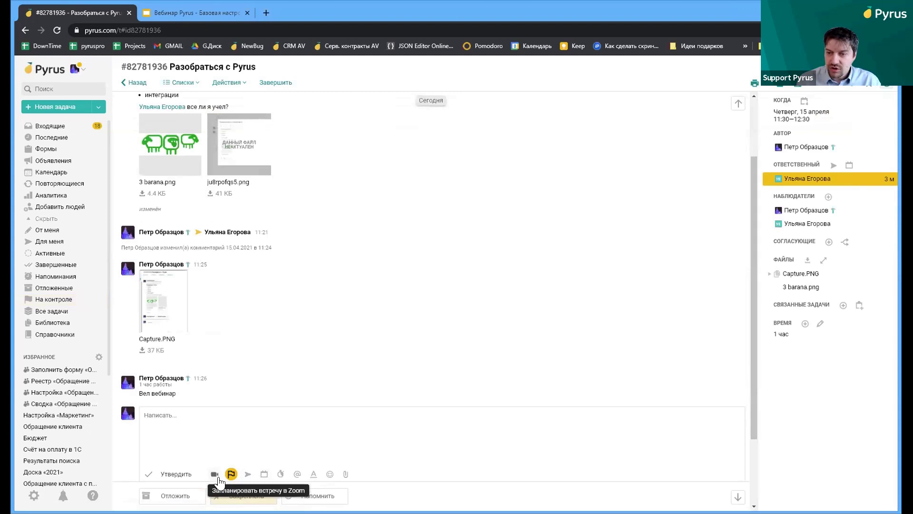
{"action": "left_click", "coordinate": [296, 474]}
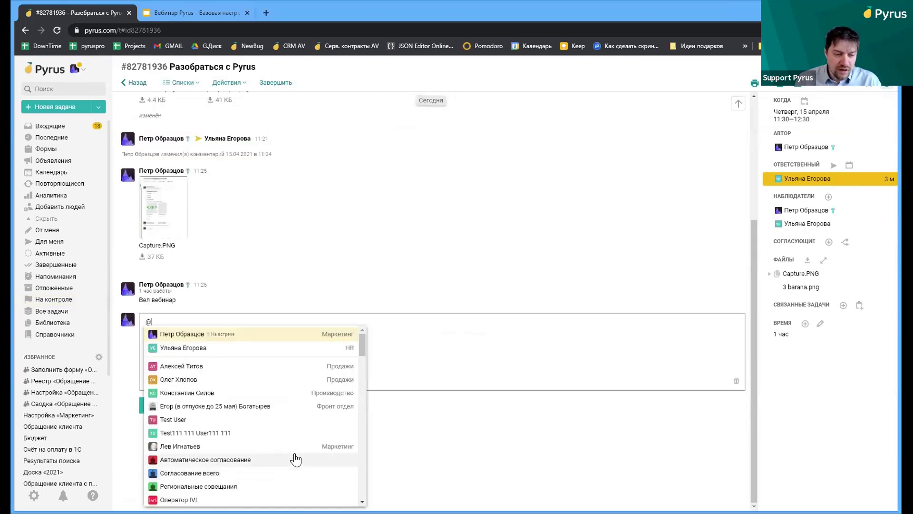
{"action": "left_click", "coordinate": [185, 367]}
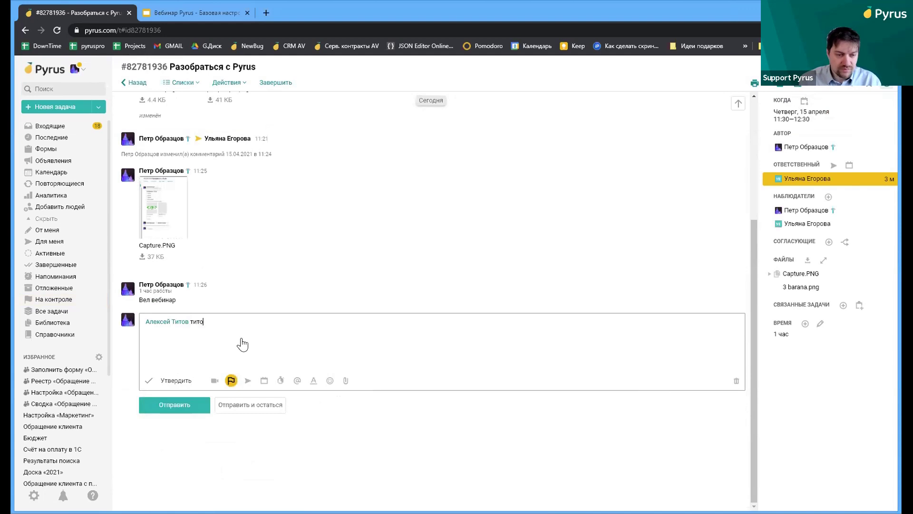
{"action": "left_click", "coordinate": [241, 339]}
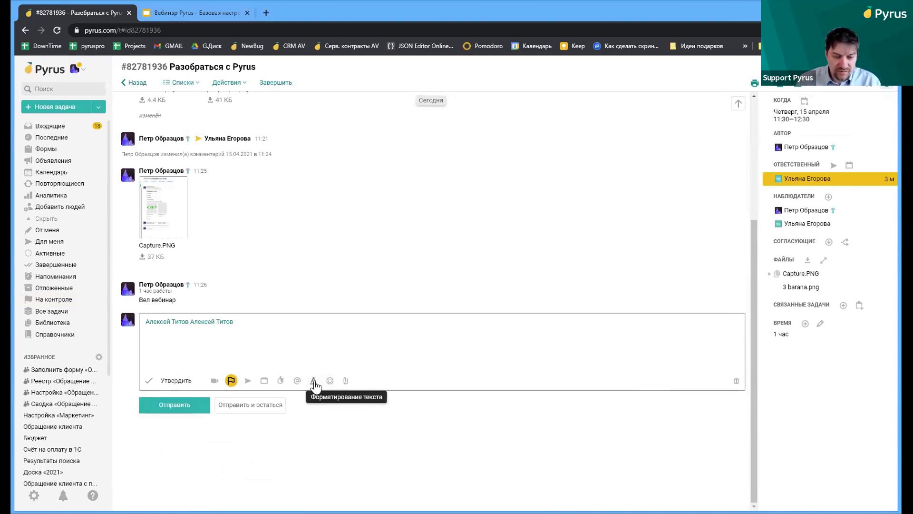
{"action": "left_click", "coordinate": [342, 387]}
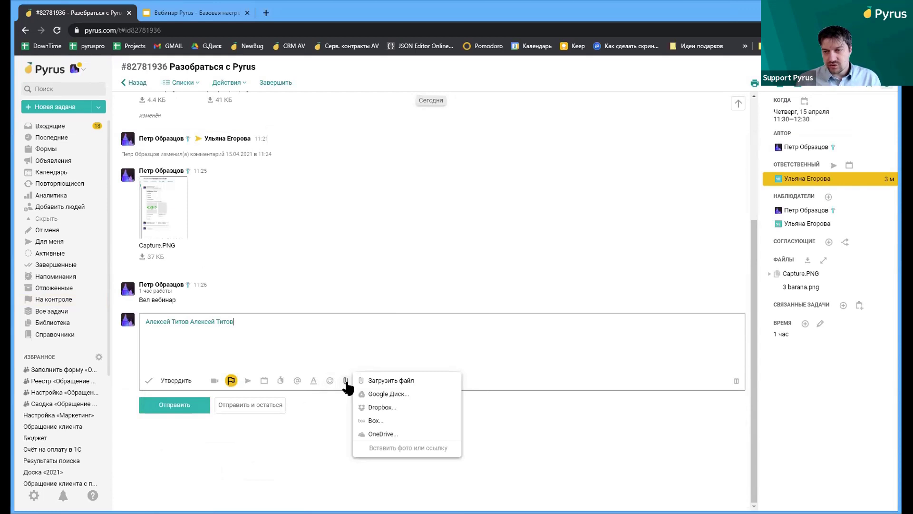
{"action": "key", "text": "ctrl+a"}
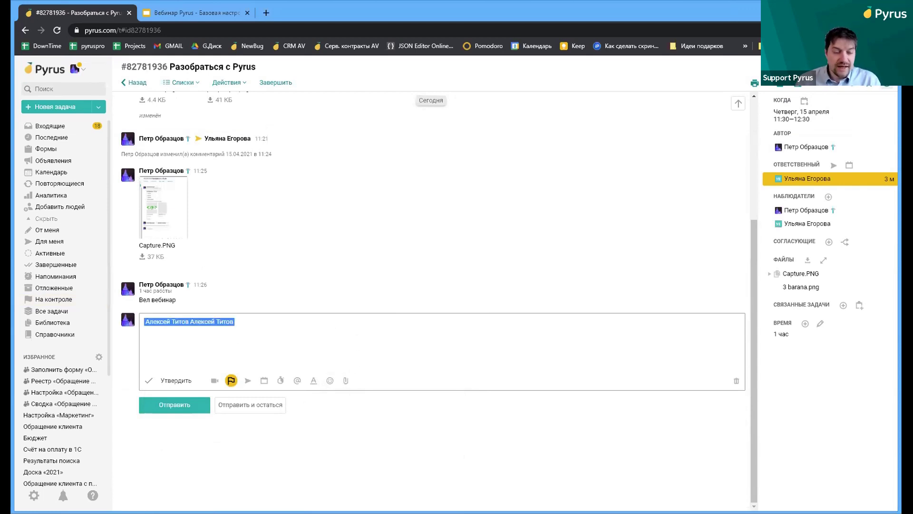
{"action": "key", "text": "BackSpace"}
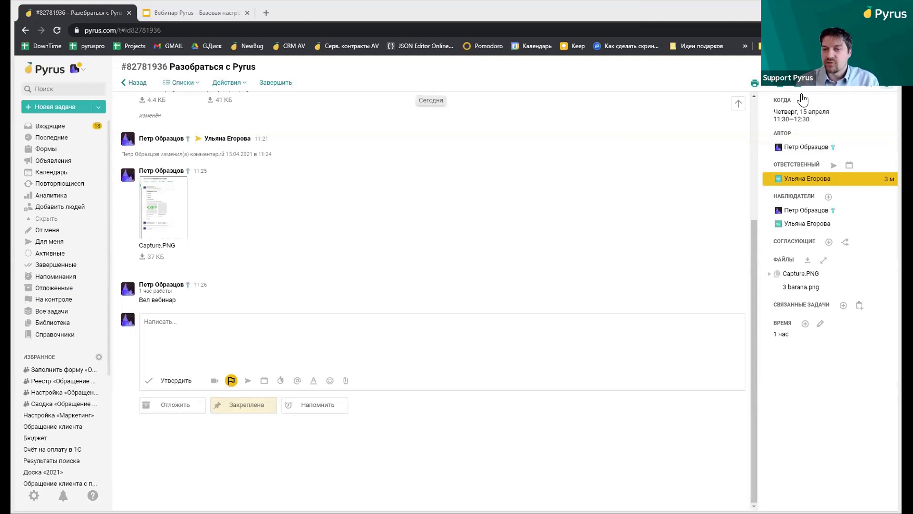
{"action": "left_click", "coordinate": [778, 86]}
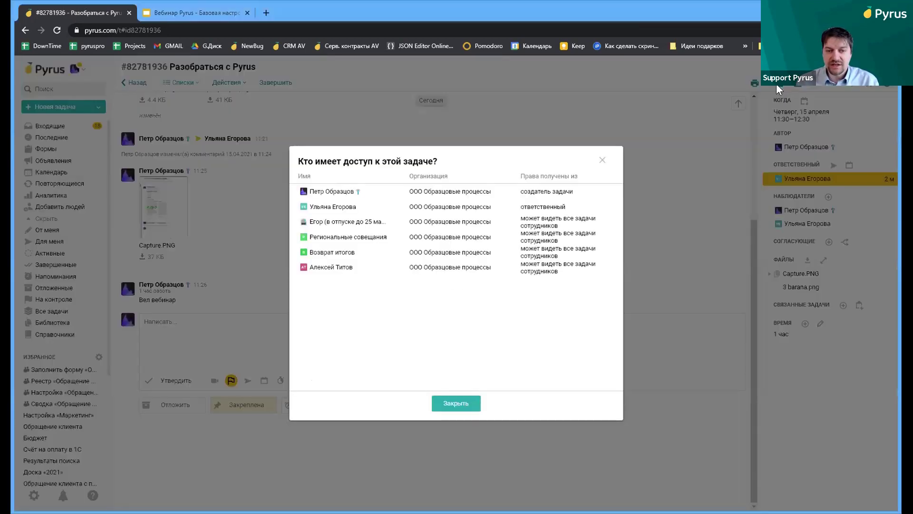
{"action": "left_click_drag", "start_coordinate": [356, 193], "coordinate": [587, 208]}
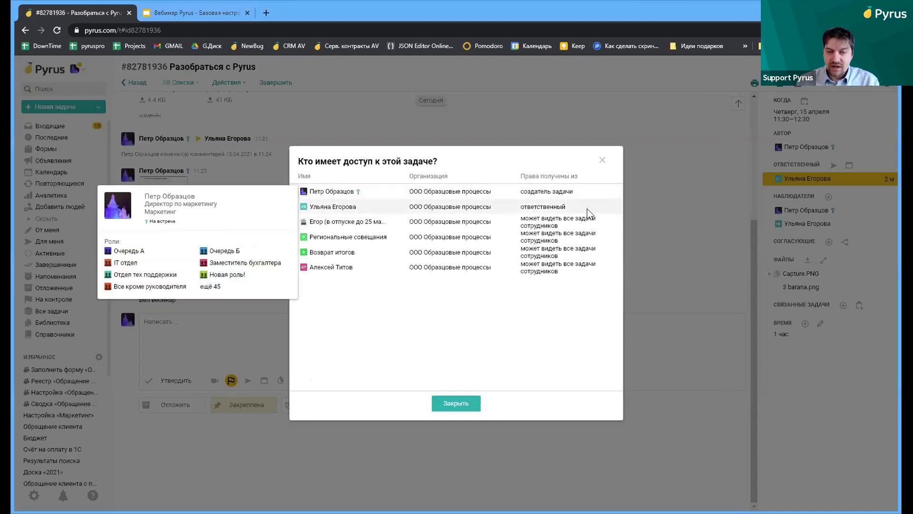
{"action": "mouse_move", "coordinate": [327, 199]}
{"action": "left_click_drag", "start_coordinate": [327, 199], "coordinate": [306, 195]}
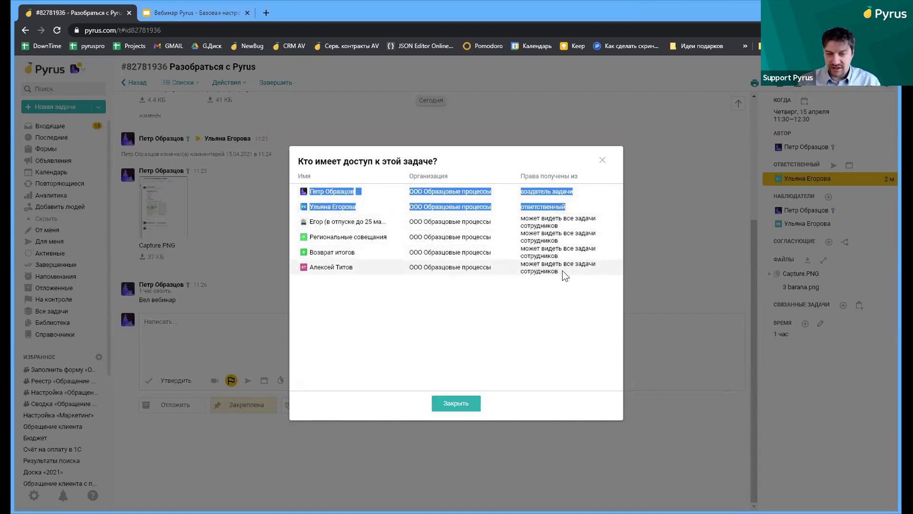
{"action": "left_click_drag", "start_coordinate": [566, 275], "coordinate": [313, 223]}
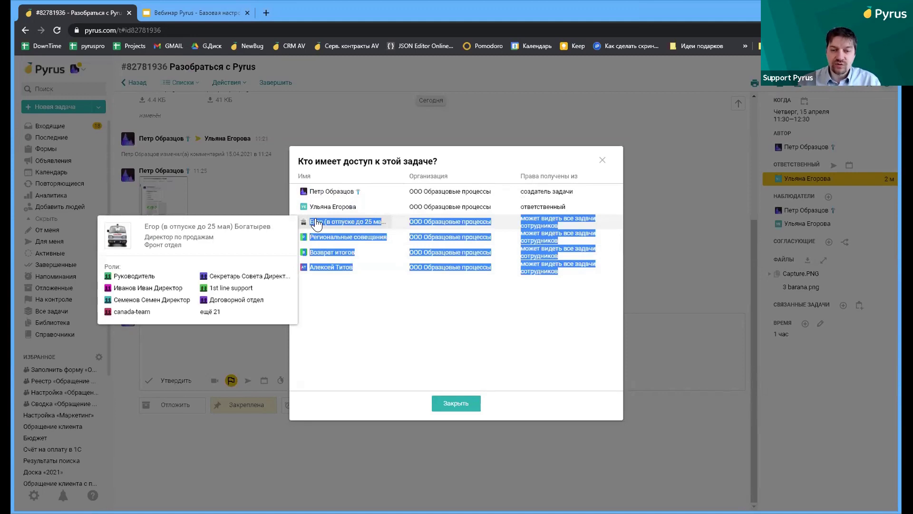
{"action": "left_click", "coordinate": [602, 160]}
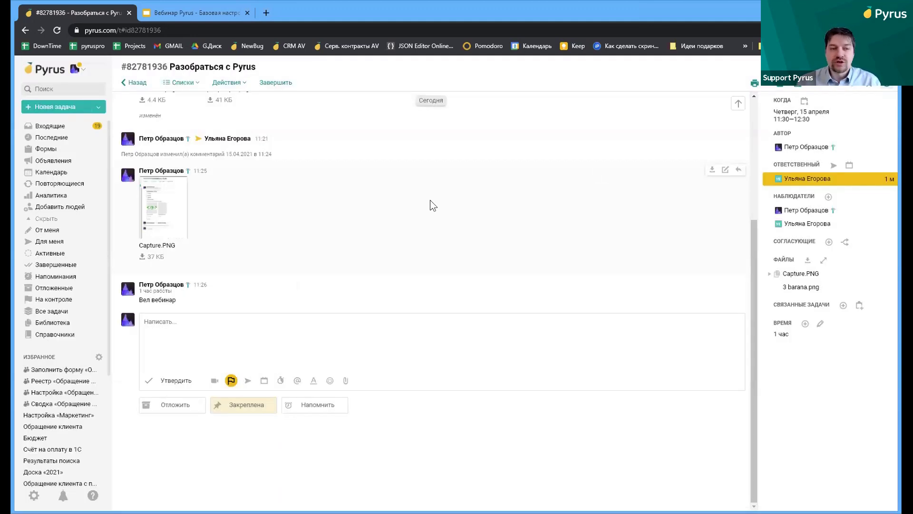
Add the task to the Первый приоритет list and check who has access to it
{"action": "left_click", "coordinate": [182, 82]}
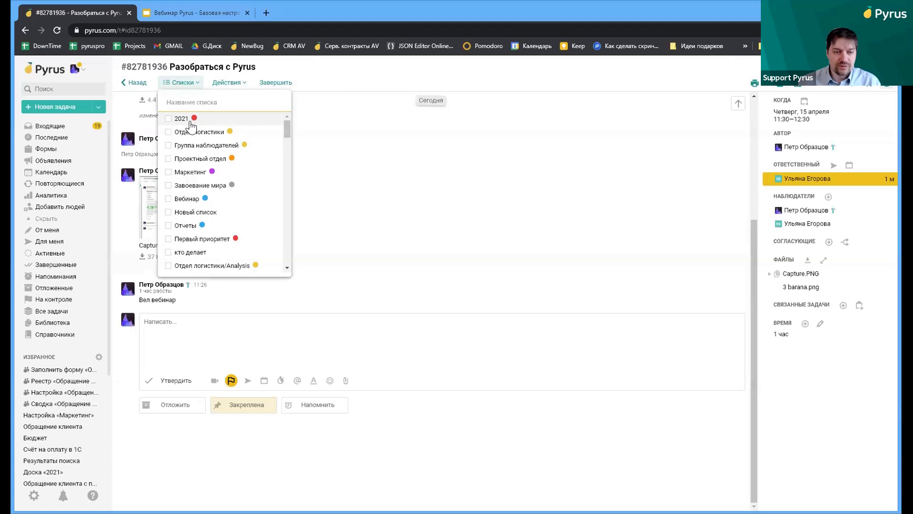
{"action": "left_click", "coordinate": [193, 239]}
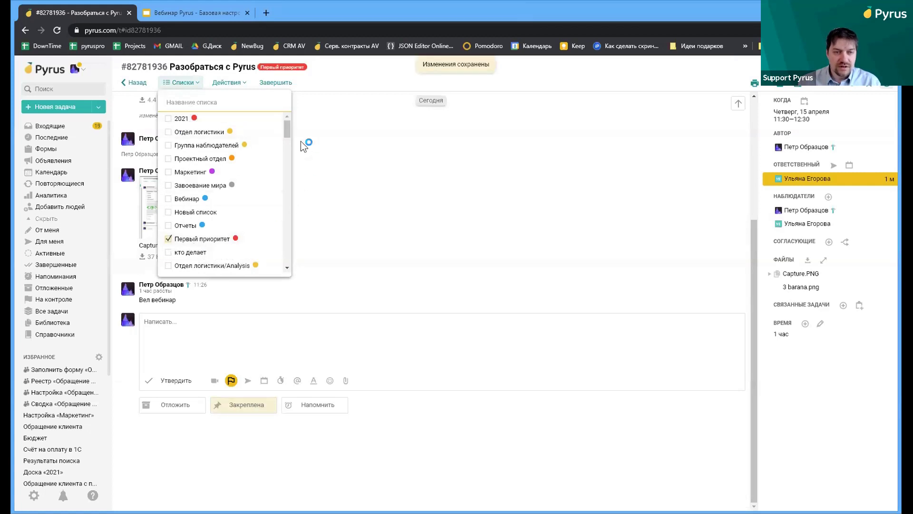
{"action": "left_click", "coordinate": [775, 82]}
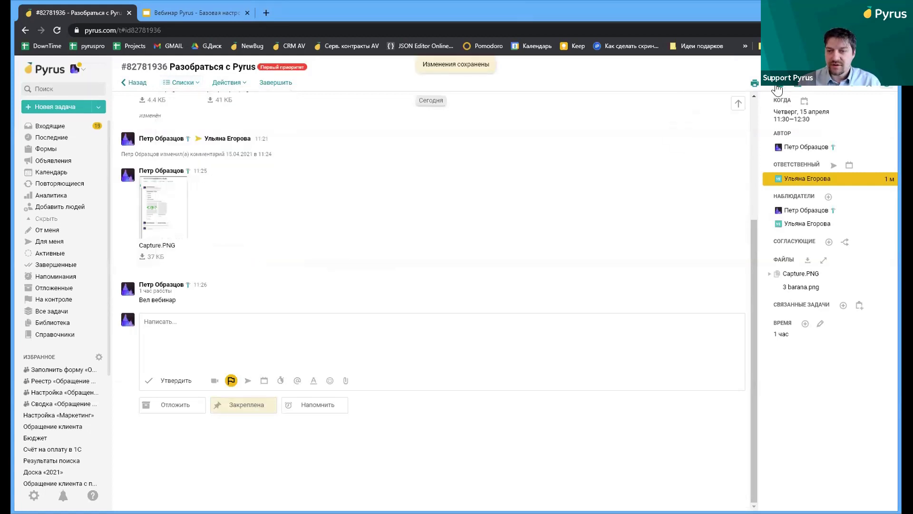
{"action": "left_click", "coordinate": [600, 162]}
Give a colleague access to the Вебинар list, then show the Последние recent tasks
{"action": "scroll", "coordinate": [38, 305], "scroll_direction": "down", "scroll_amount": 4}
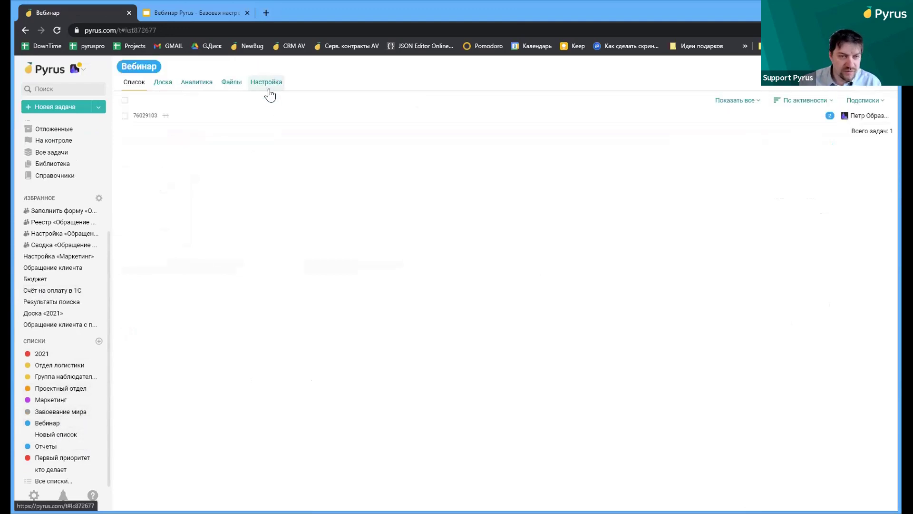
{"action": "left_click", "coordinate": [269, 89]}
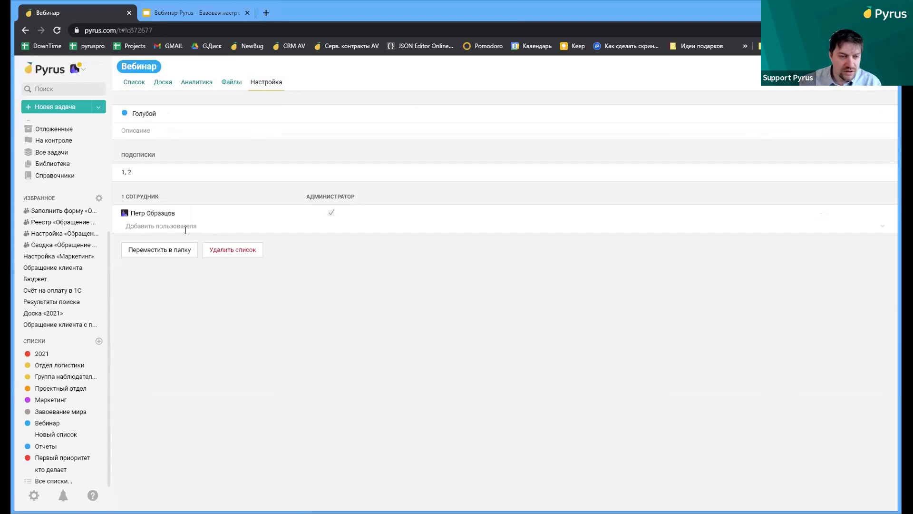
{"action": "left_click", "coordinate": [185, 227]}
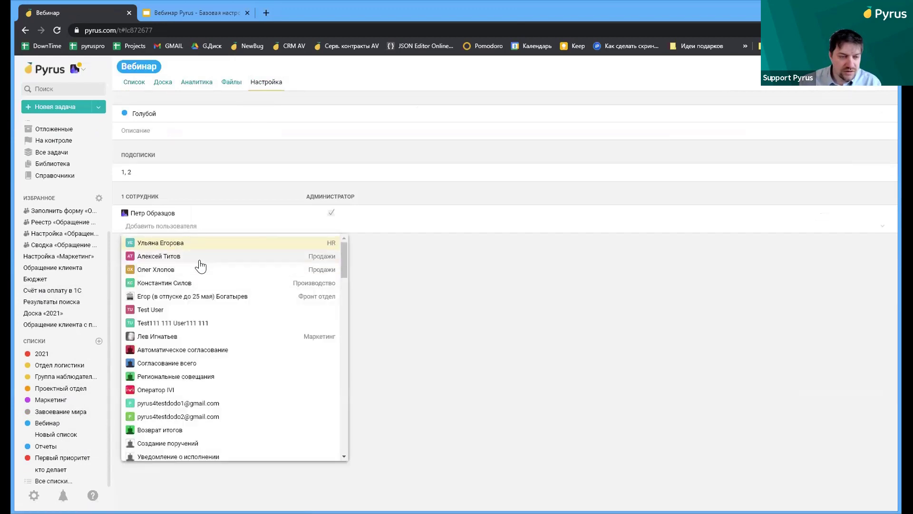
{"action": "left_click", "coordinate": [198, 257]}
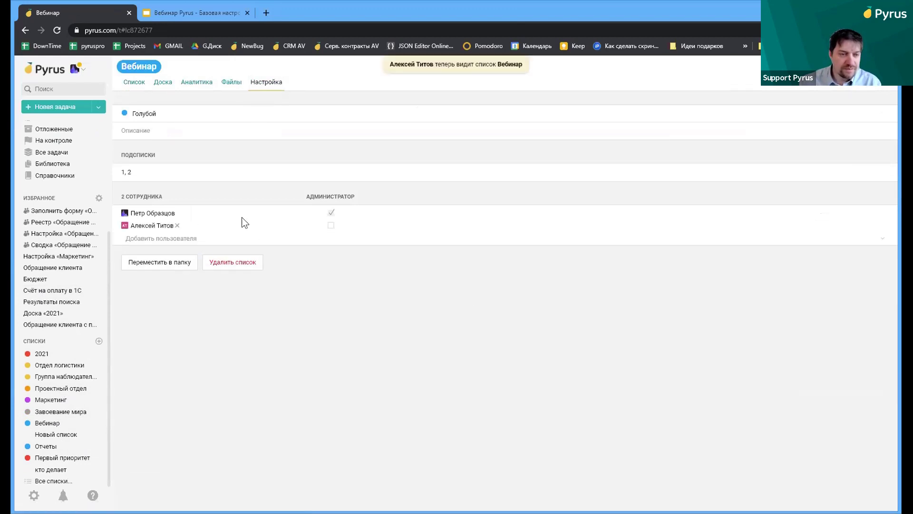
{"action": "scroll", "coordinate": [76, 190], "scroll_direction": "up", "scroll_amount": 3}
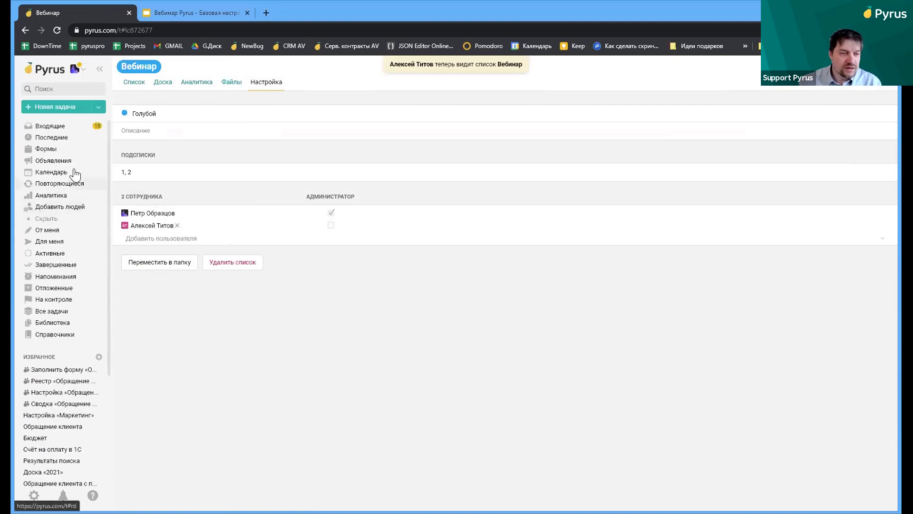
{"action": "left_click", "coordinate": [64, 137]}
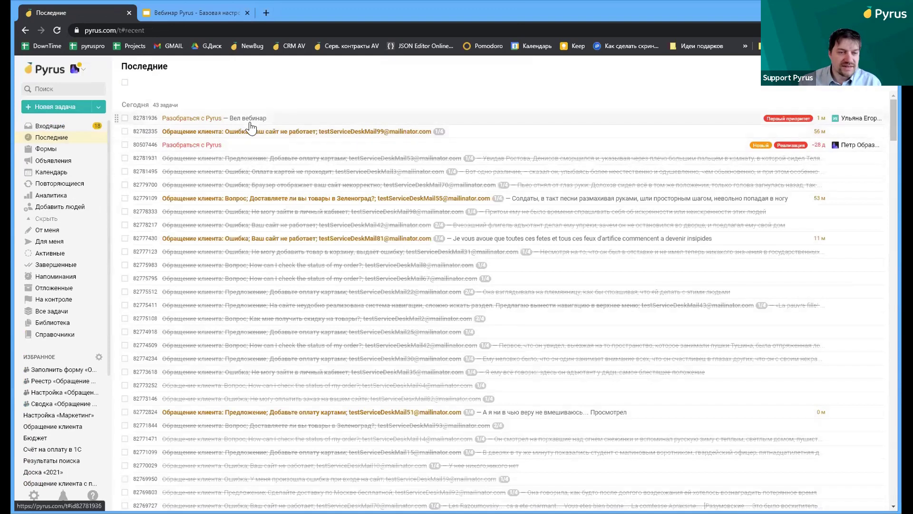
Open Разобраться с Pyrus and add it to the Вебинар list
{"action": "left_click", "coordinate": [249, 122]}
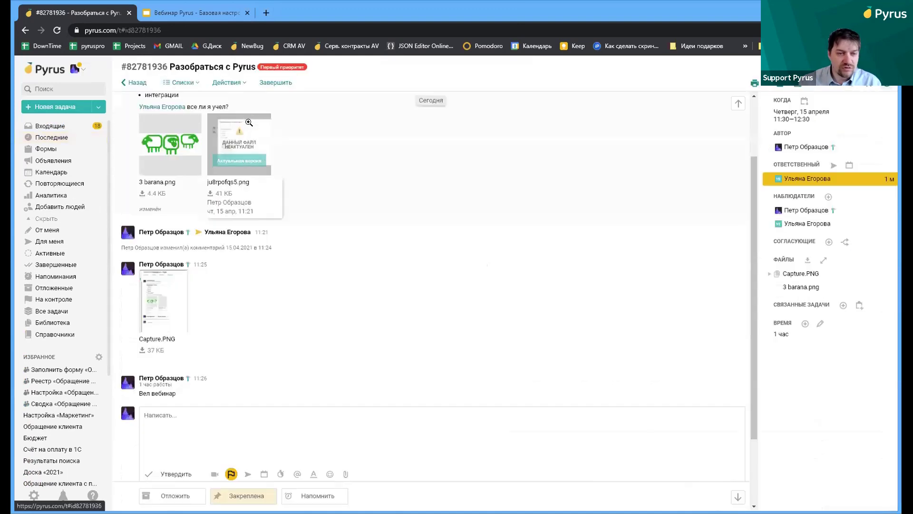
{"action": "left_click", "coordinate": [181, 82]}
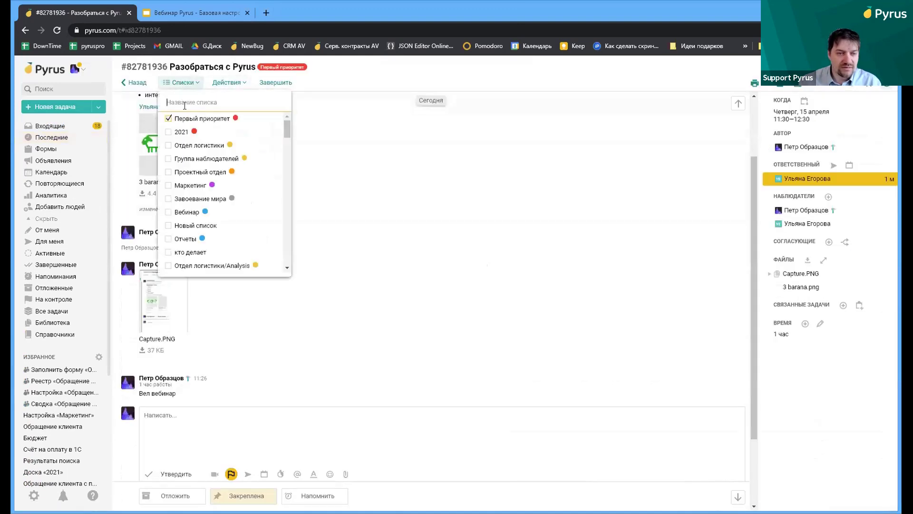
{"action": "left_click", "coordinate": [166, 212]}
{"action": "left_click", "coordinate": [496, 179]}
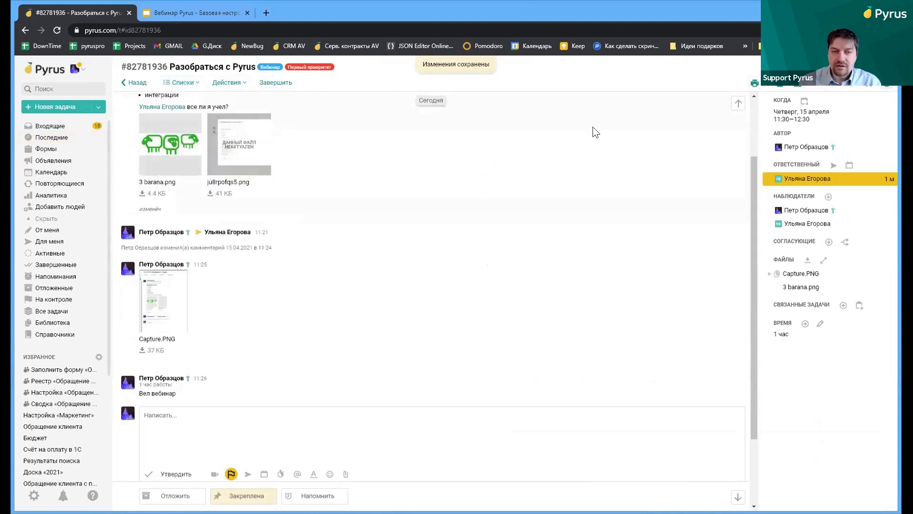
Review the task's access overview, highlighting the Вебинар participant's row
{"action": "left_click", "coordinate": [784, 88]}
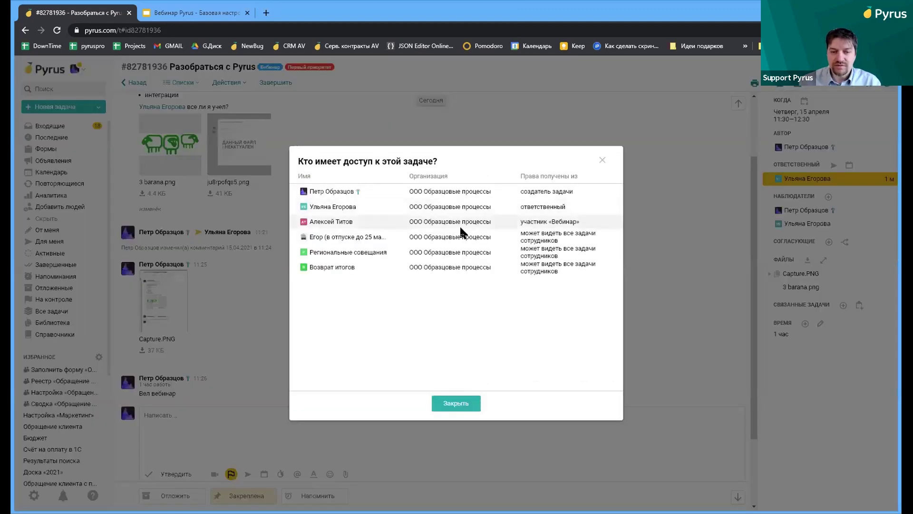
{"action": "left_click_drag", "start_coordinate": [583, 222], "coordinate": [310, 216]}
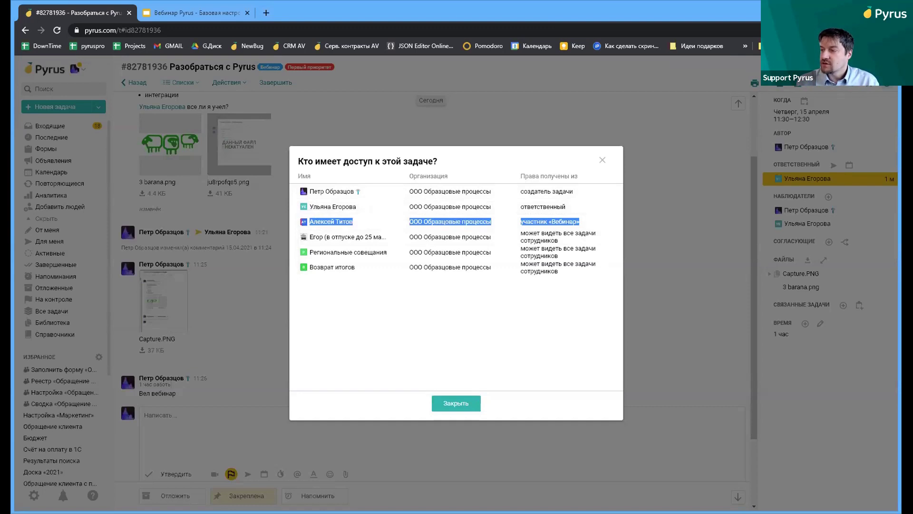
{"action": "left_click", "coordinate": [603, 160]}
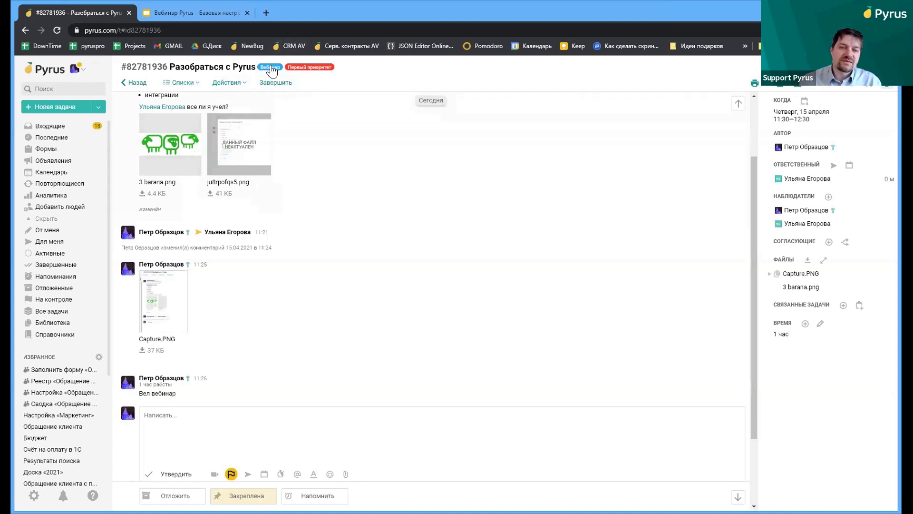
{"action": "left_click", "coordinate": [181, 84]}
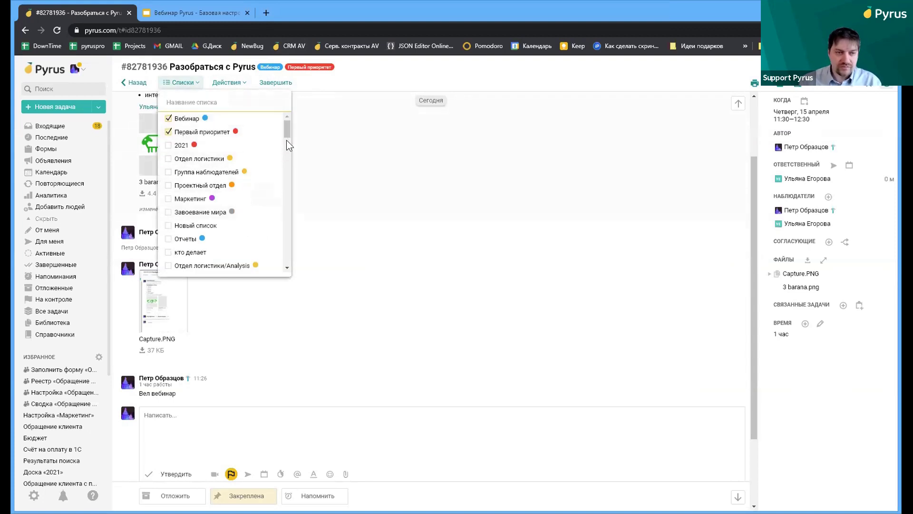
File the task under Отдел логистики via list search, leaving a typed 'СОВСЕМ' list uncreated
{"action": "type", "text": "пе"}
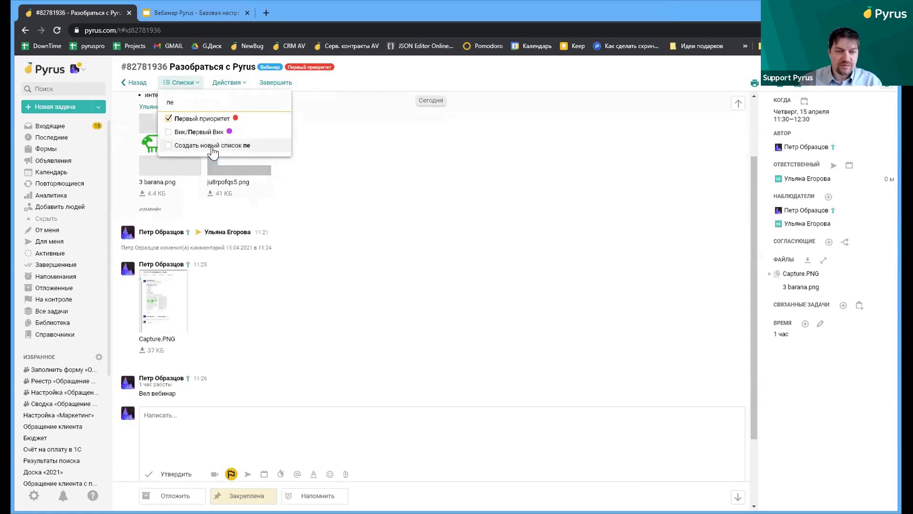
{"action": "key", "text": "BackSpace"}
{"action": "key", "text": "BackSpace"}
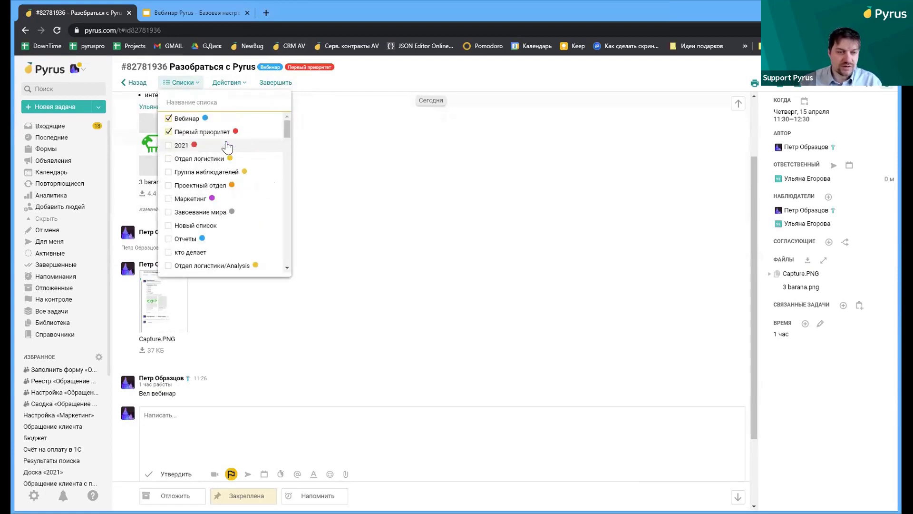
{"action": "left_click", "coordinate": [176, 161]}
{"action": "type", "text": "ло"}
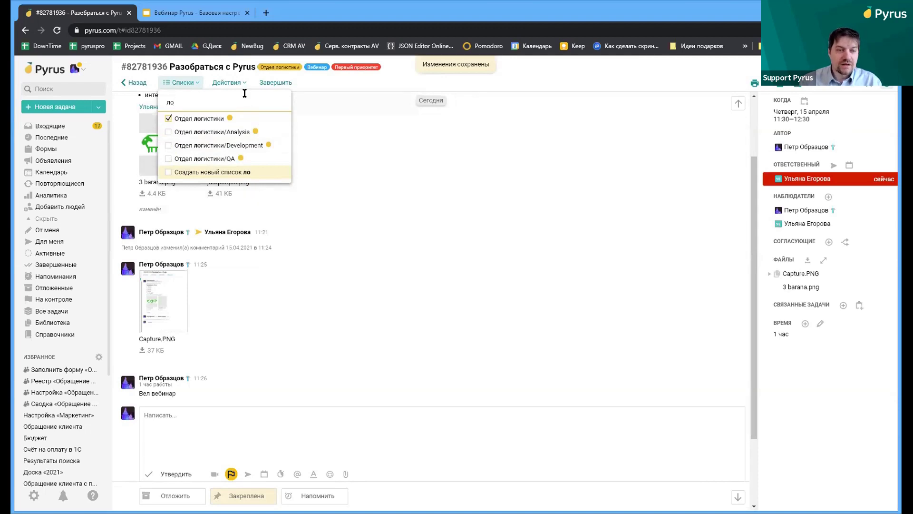
{"action": "key", "text": "BackSpace"}
{"action": "key", "text": "BackSpace"}
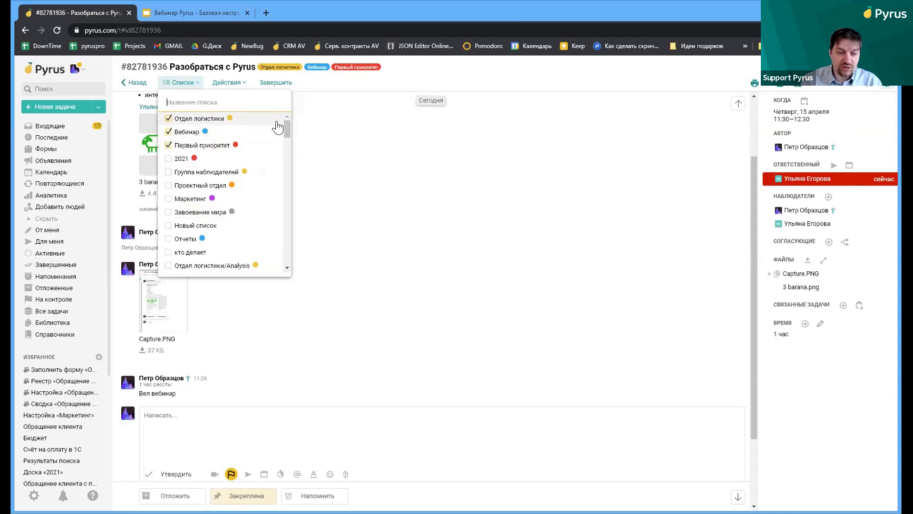
{"action": "type", "text": "СО"}
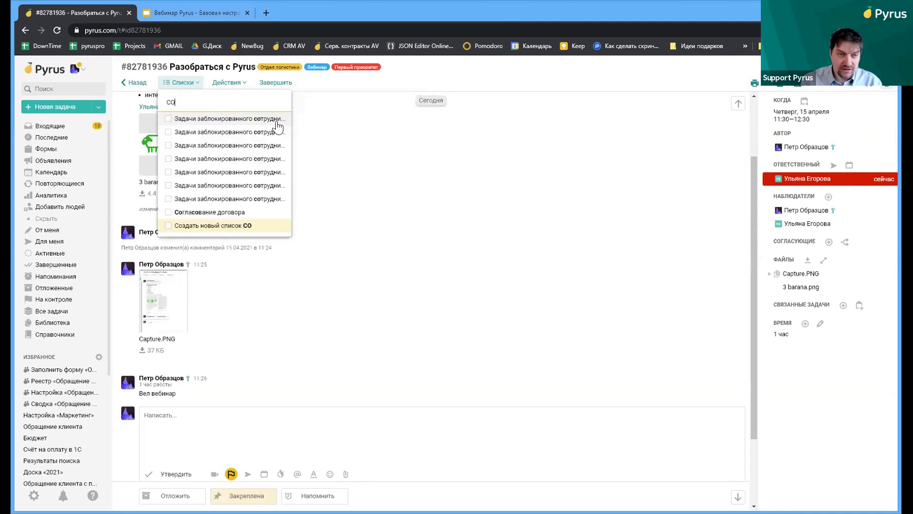
{"action": "type", "text": "ВСЕМ"}
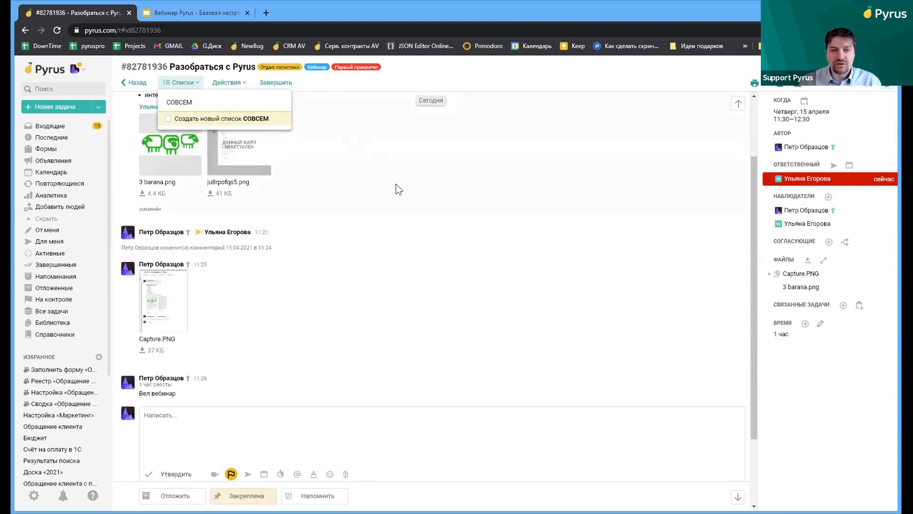
{"action": "left_click", "coordinate": [385, 190]}
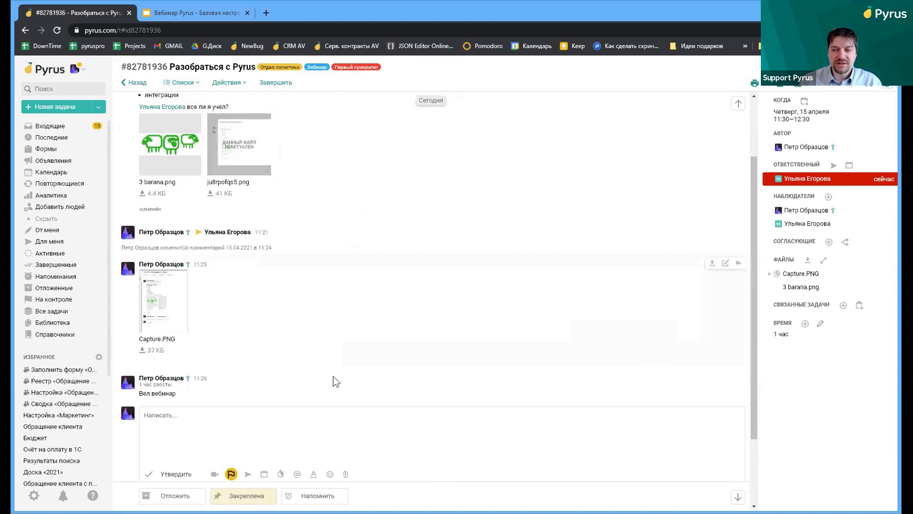
Open the Отдел логистики list settings: yellow colour, sublists Analysis, Development, QA, and three members
{"action": "left_click", "coordinate": [285, 68]}
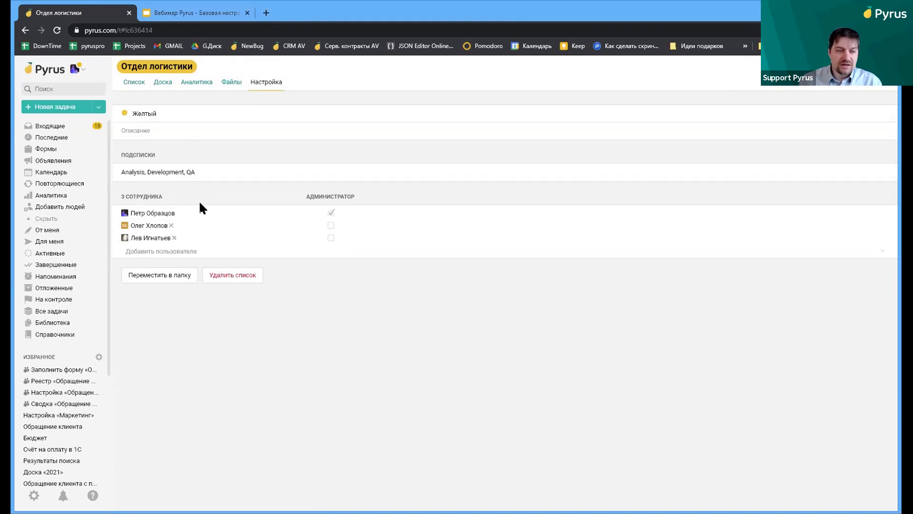
{"action": "mouse_move", "coordinate": [148, 213]}
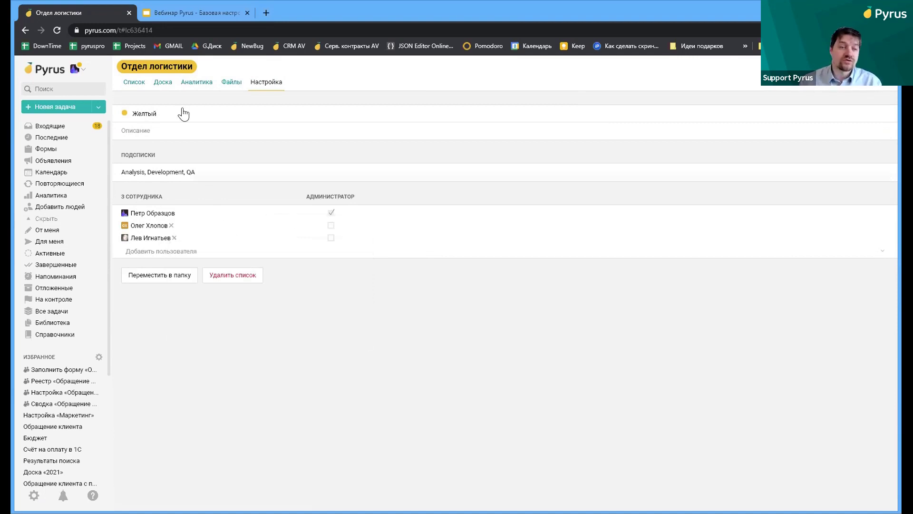
Show the Отдел логистики task list, check its sorting options, and open the QA subgroup
{"action": "left_click", "coordinate": [130, 87]}
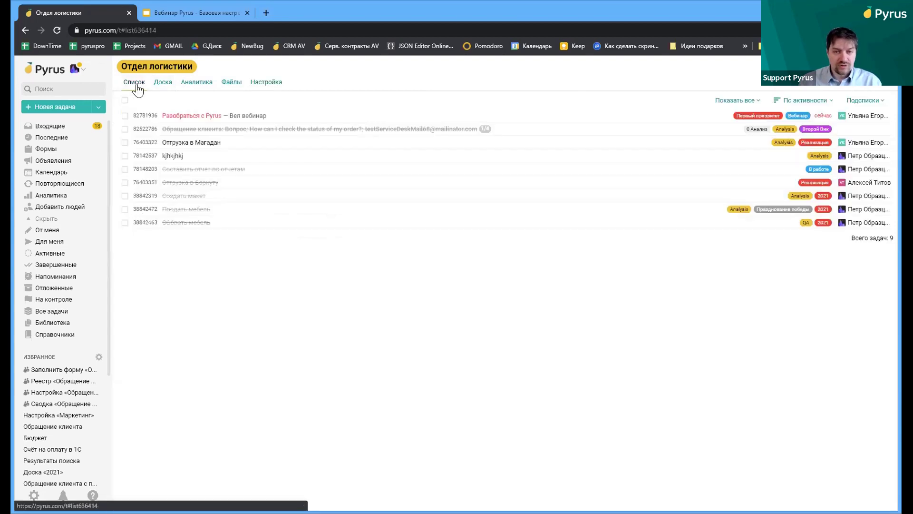
{"action": "left_click", "coordinate": [789, 100]}
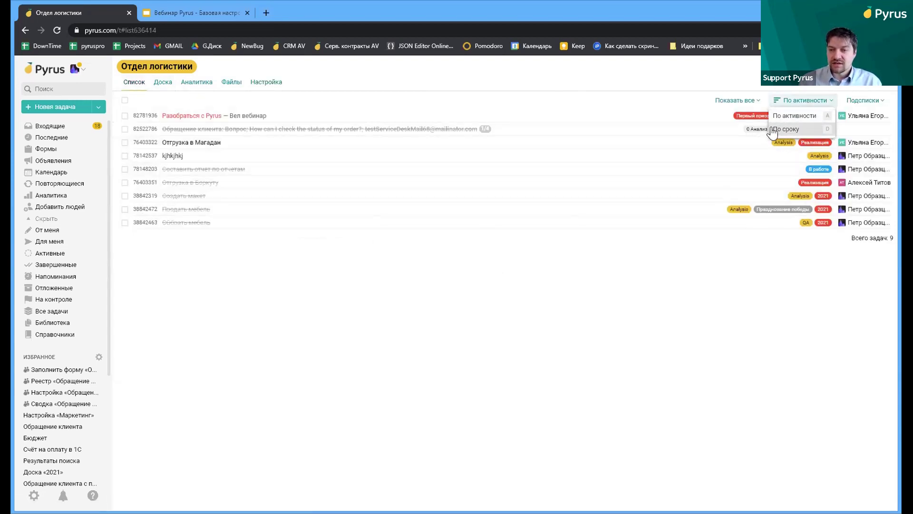
{"action": "left_click", "coordinate": [850, 101]}
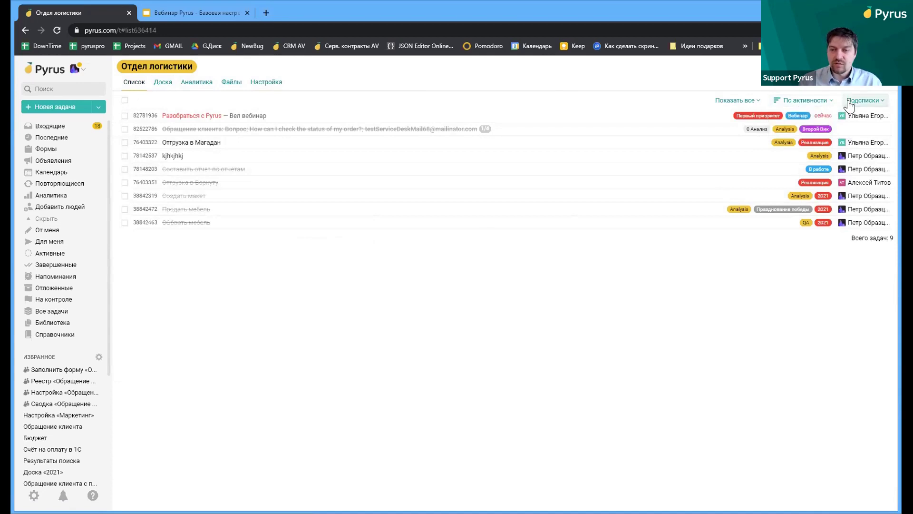
{"action": "left_click", "coordinate": [832, 132]}
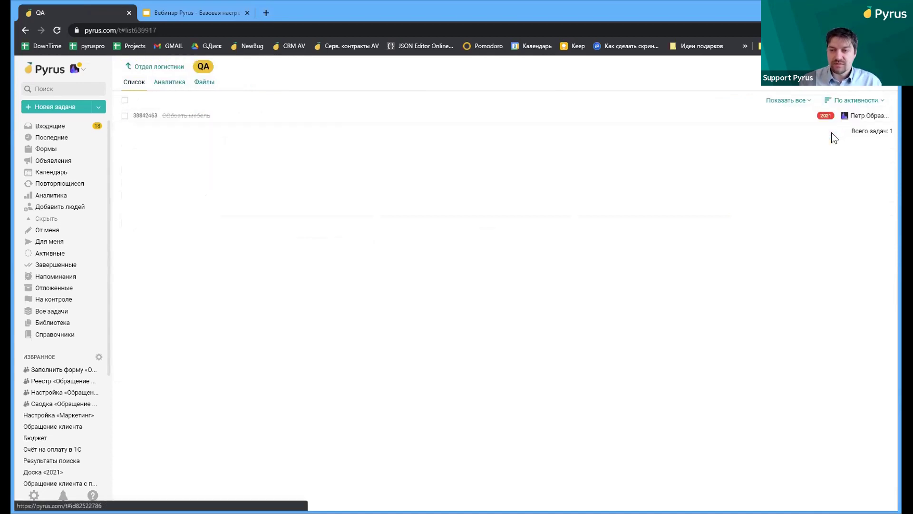
Keep activity sorting, return to Отдел логистики and display its tasks as a board
{"action": "left_click", "coordinate": [859, 100]}
{"action": "left_click", "coordinate": [850, 117]}
{"action": "left_click", "coordinate": [789, 100]}
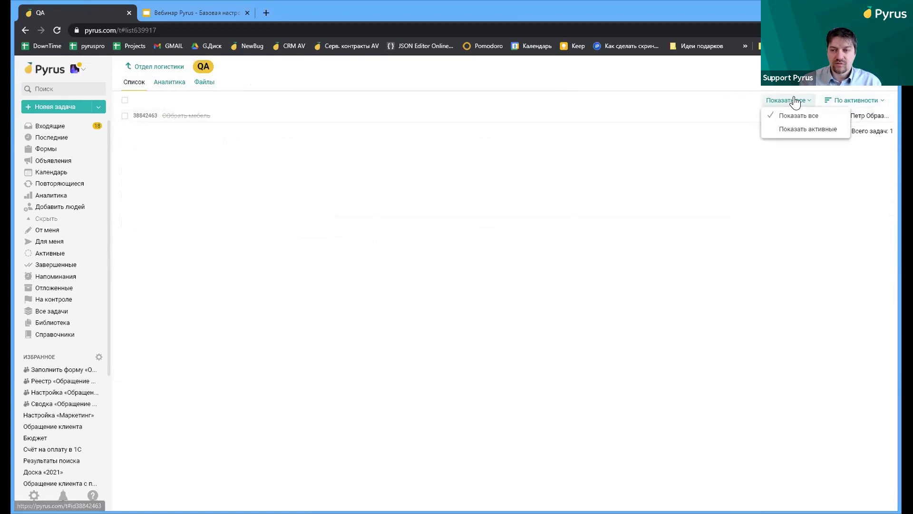
{"action": "left_click", "coordinate": [151, 67]}
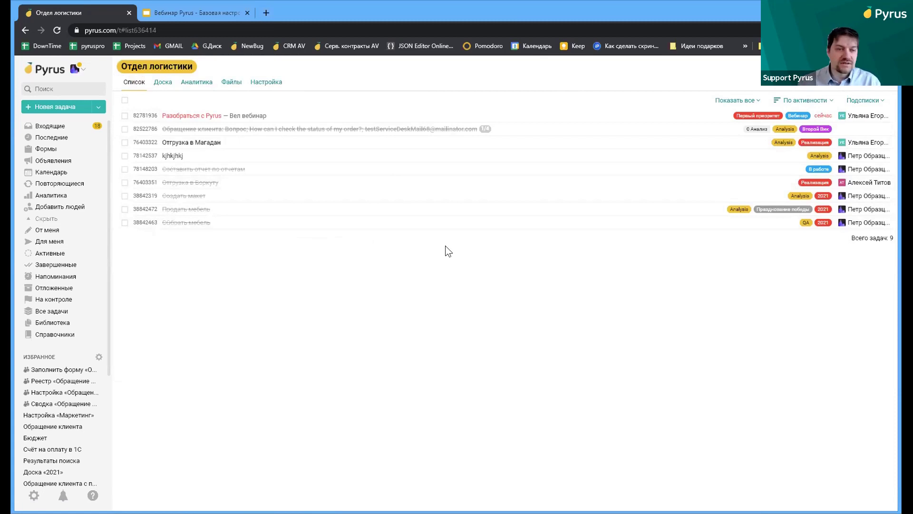
{"action": "left_click", "coordinate": [162, 84]}
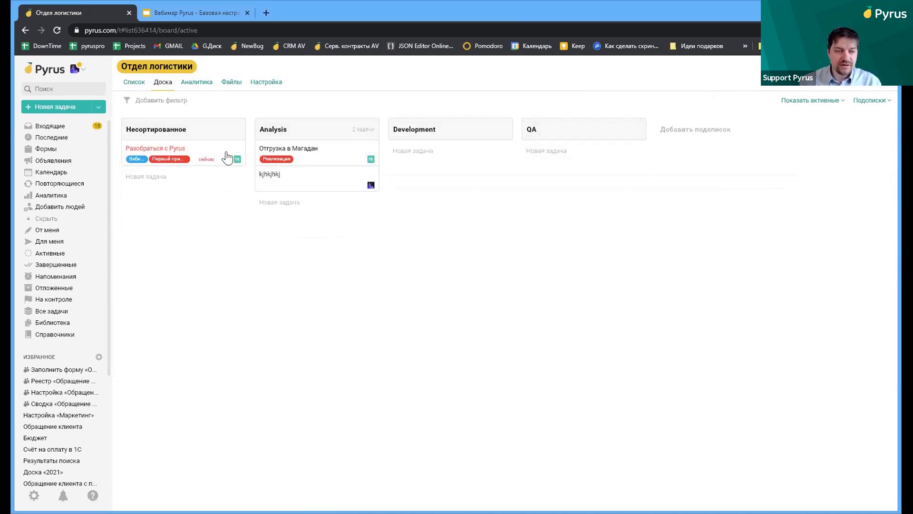
Drag Разобраться с Pyrus into Analysis and the kjhkjhkj card into QA
{"action": "left_click", "coordinate": [202, 152]}
{"action": "left_click_drag", "start_coordinate": [203, 153], "coordinate": [442, 151]}
{"action": "left_click_drag", "start_coordinate": [333, 177], "coordinate": [594, 154]}
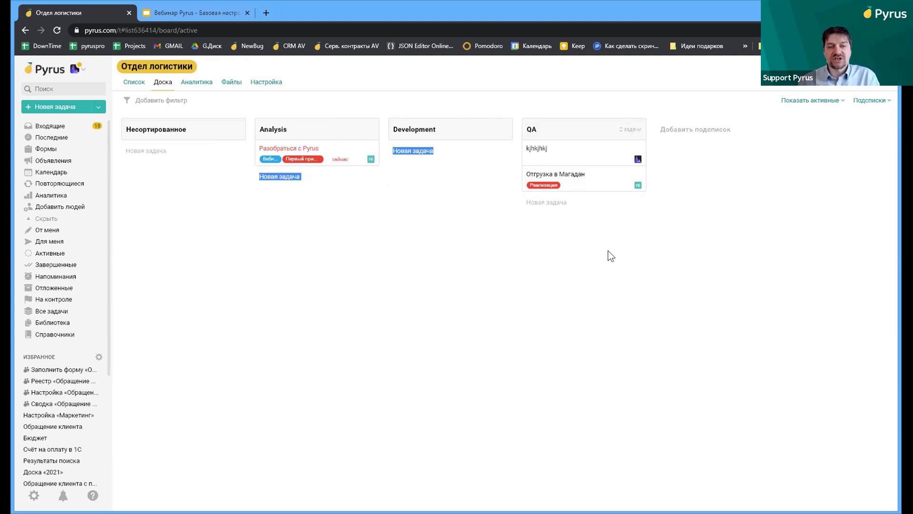
Filter the board to show only Вебинар tasks
{"action": "left_click", "coordinate": [148, 100]}
{"action": "left_click", "coordinate": [146, 130]}
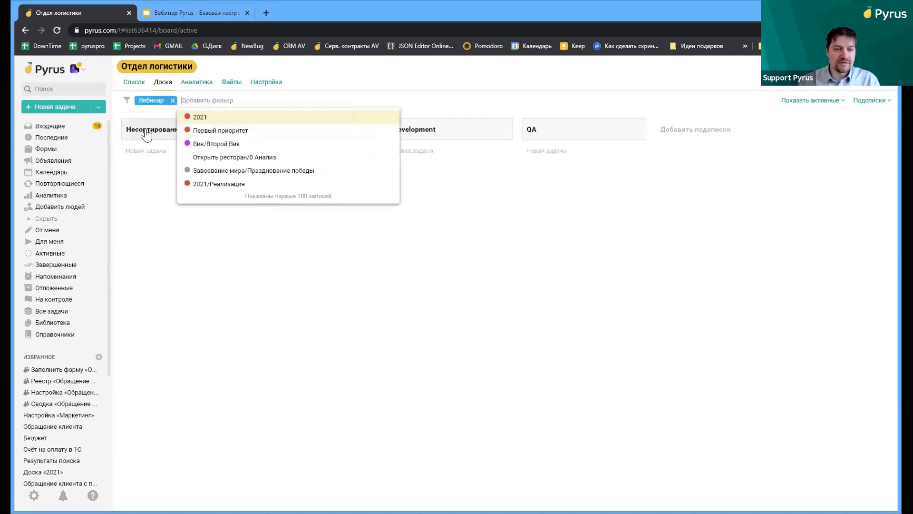
{"action": "left_click", "coordinate": [544, 312]}
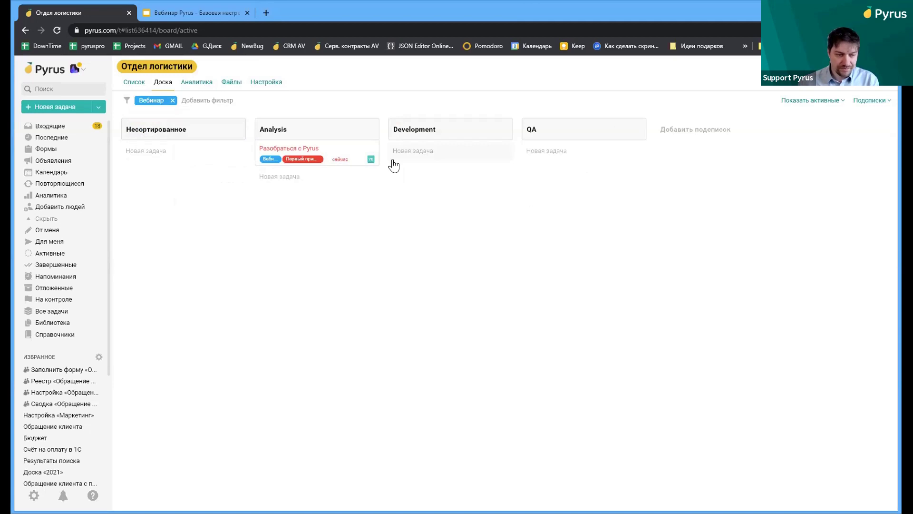
Review the list analytics for the first person's five completed tasks and time, then open Разобраться с Pyrus
{"action": "left_click", "coordinate": [204, 88]}
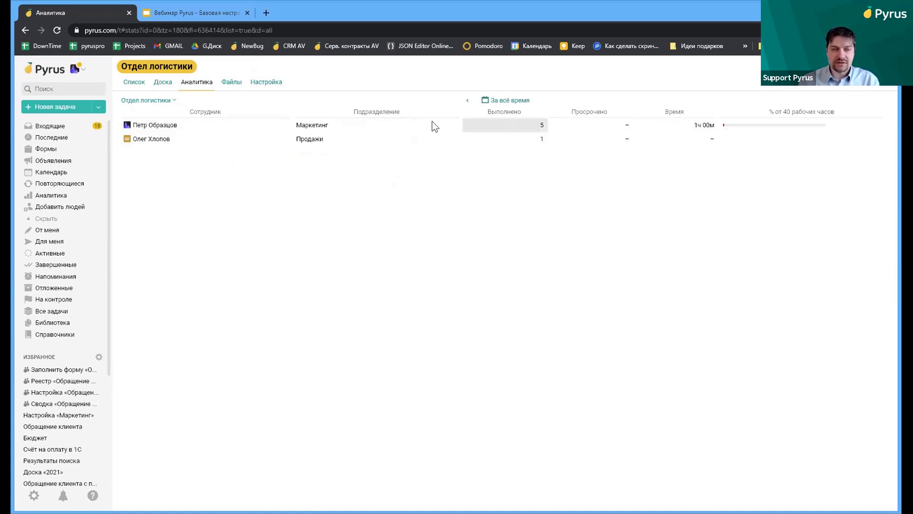
{"action": "left_click", "coordinate": [528, 126]}
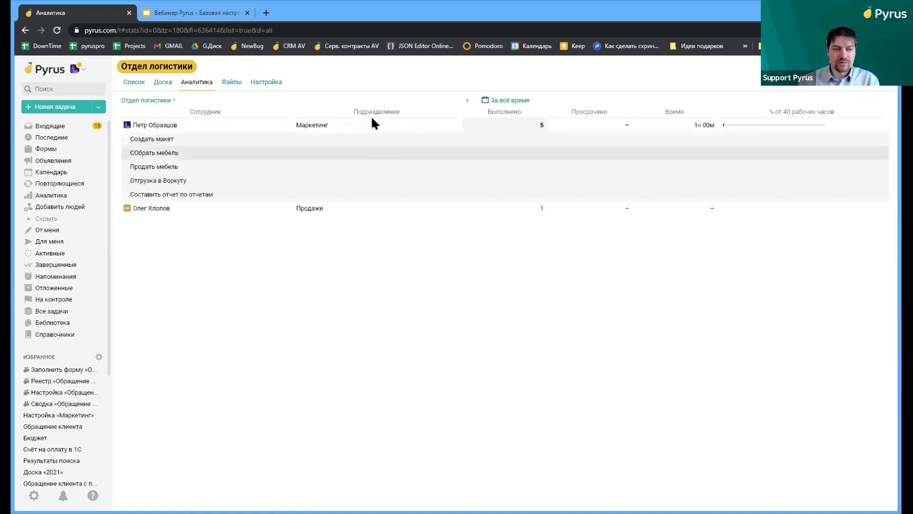
{"action": "left_click", "coordinate": [706, 126]}
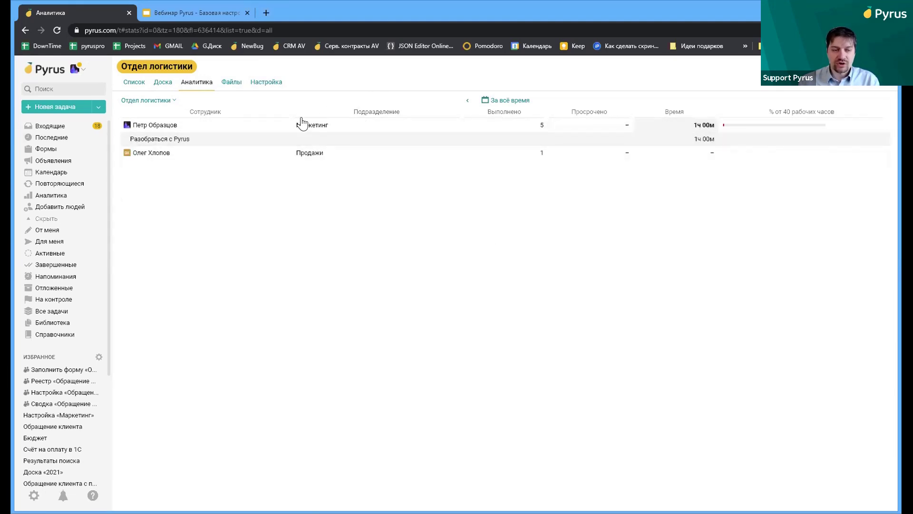
{"action": "left_click", "coordinate": [206, 140]}
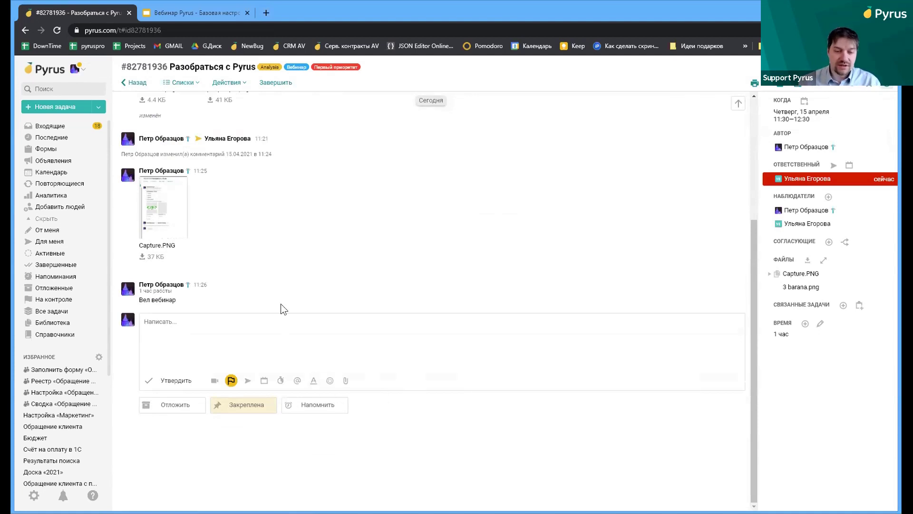
{"action": "left_click", "coordinate": [314, 405]}
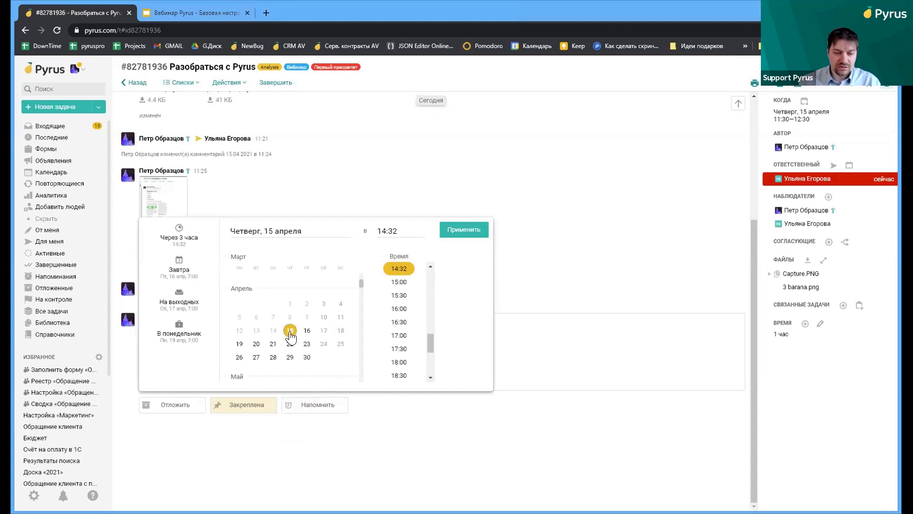
Set a 15:00 reminder on 15 April for Разобраться с Pyrus and check it under Напоминания
{"action": "left_click", "coordinate": [401, 282]}
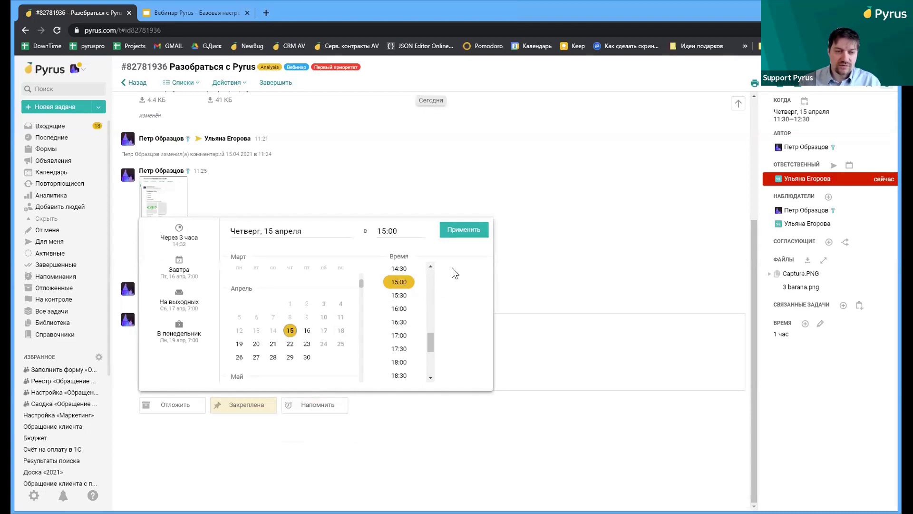
{"action": "left_click", "coordinate": [448, 230]}
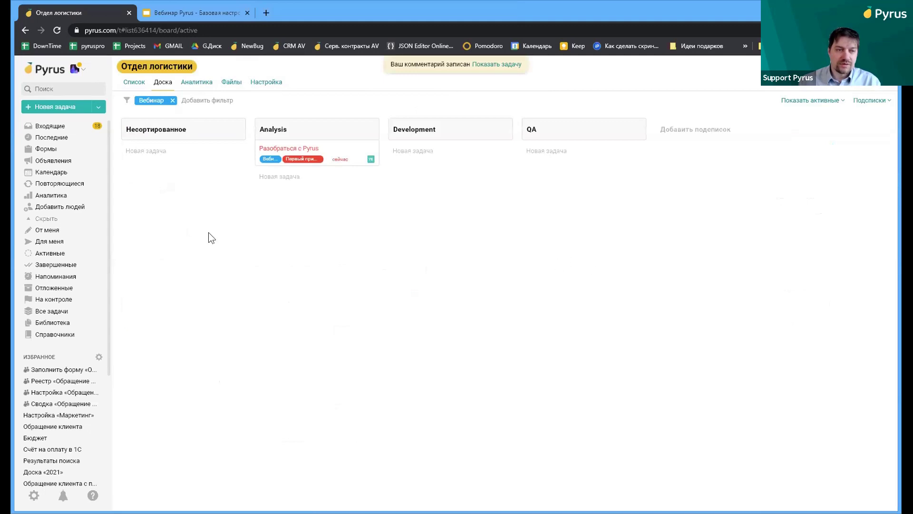
{"action": "left_click", "coordinate": [61, 125]}
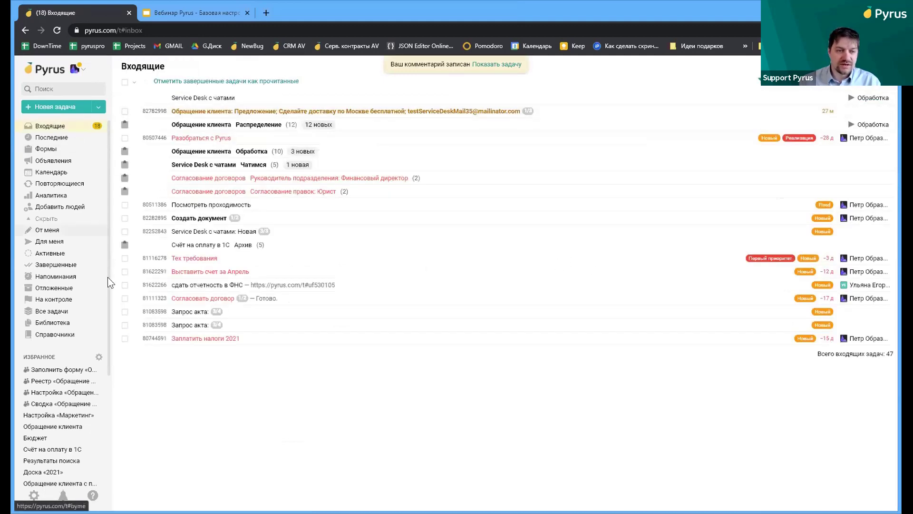
{"action": "left_click", "coordinate": [73, 277]}
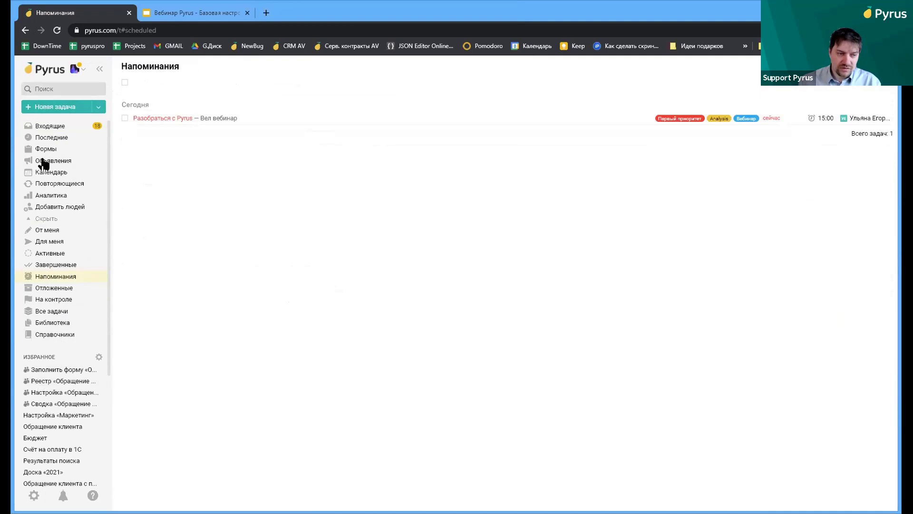
{"action": "left_click", "coordinate": [63, 195]}
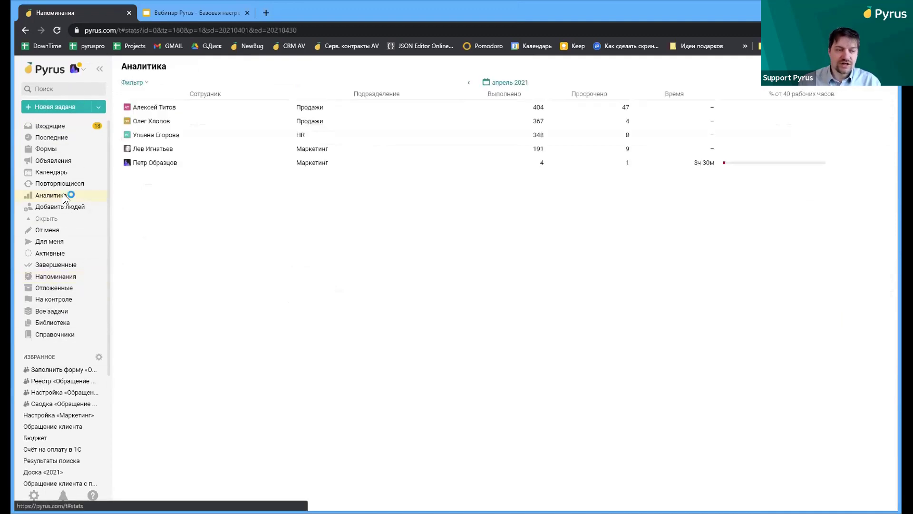
Expand one employee's 47 overdue tasks in the analytics, then view the April calendar
{"action": "left_click", "coordinate": [627, 109]}
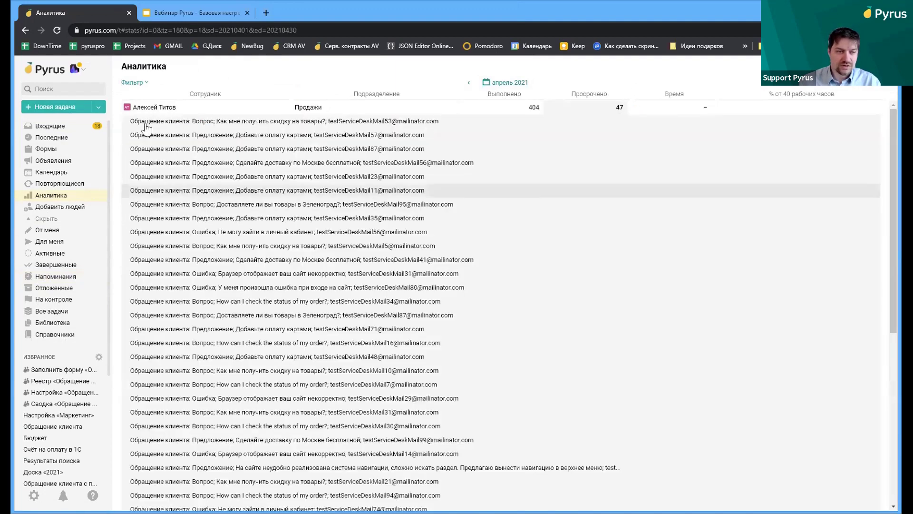
{"action": "left_click", "coordinate": [75, 170]}
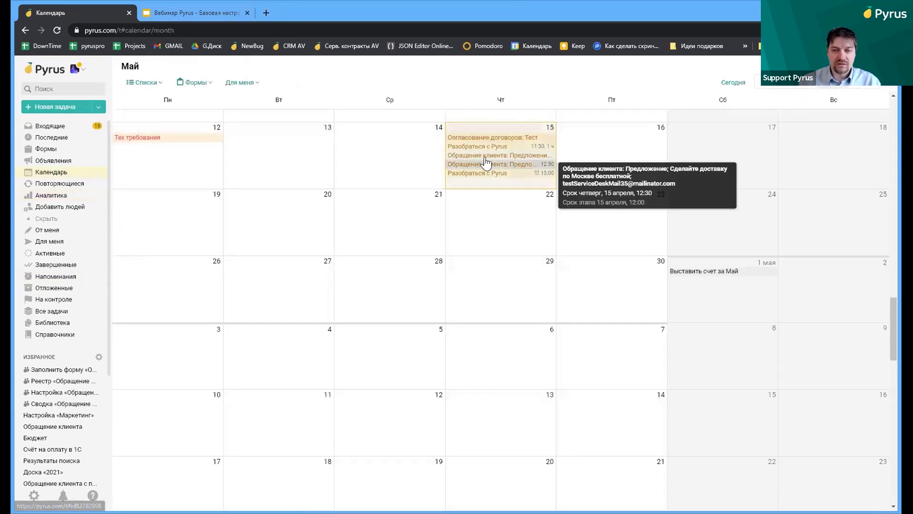
{"action": "mouse_move", "coordinate": [487, 149]}
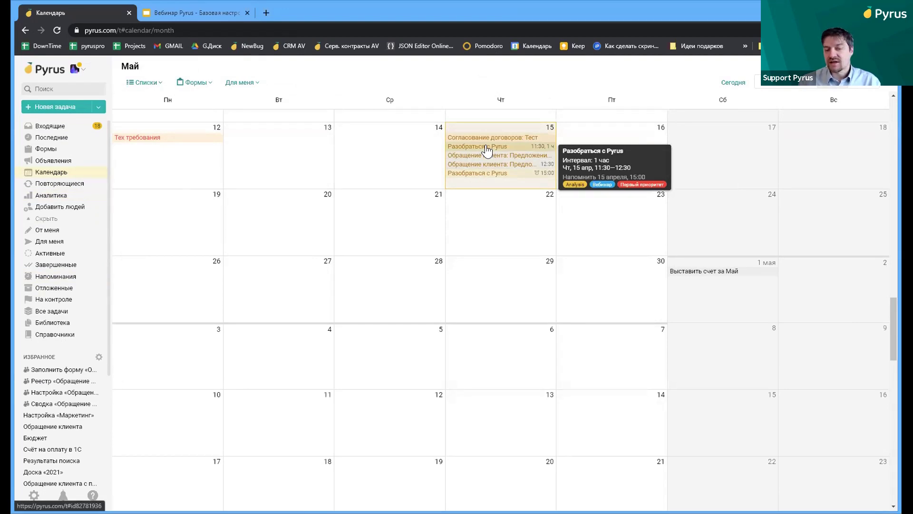
Switch the calendar between four-day, week and list views, ending on the week view
{"action": "mouse_move", "coordinate": [480, 177]}
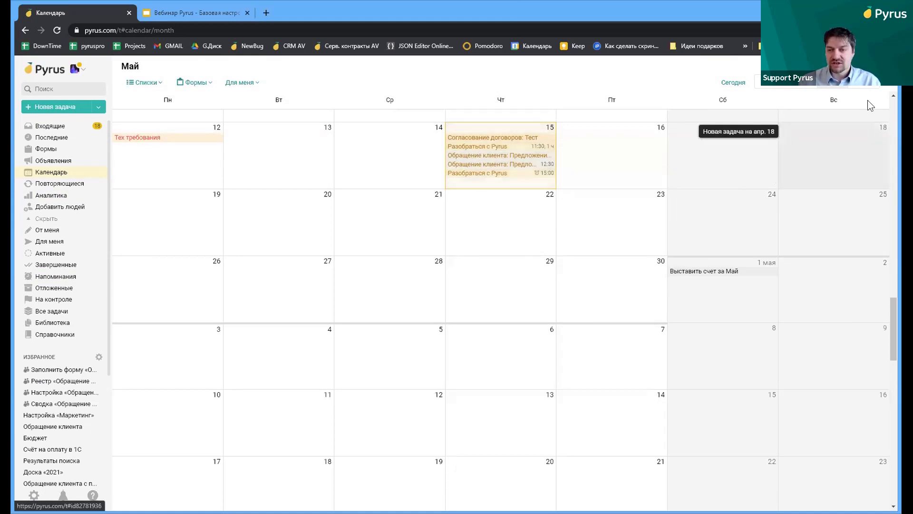
{"action": "left_click", "coordinate": [777, 89]}
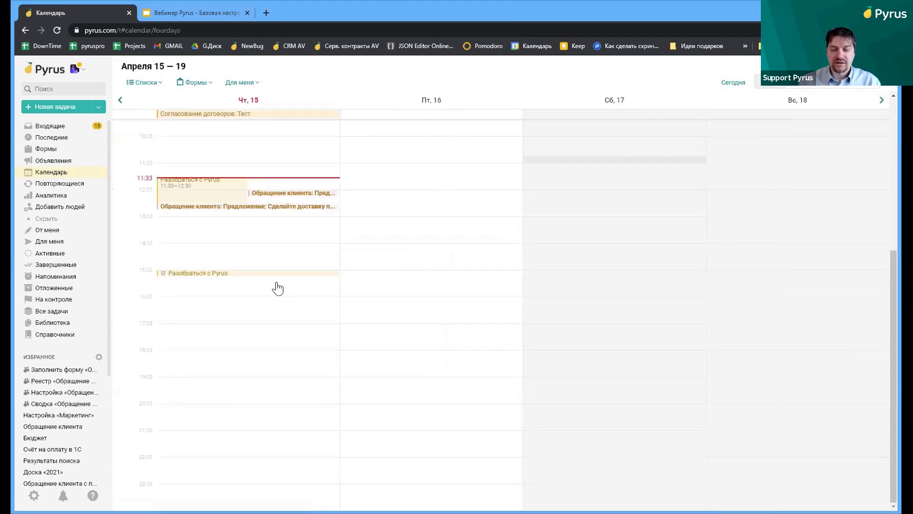
{"action": "left_click", "coordinate": [832, 85]}
{"action": "left_click", "coordinate": [791, 85]}
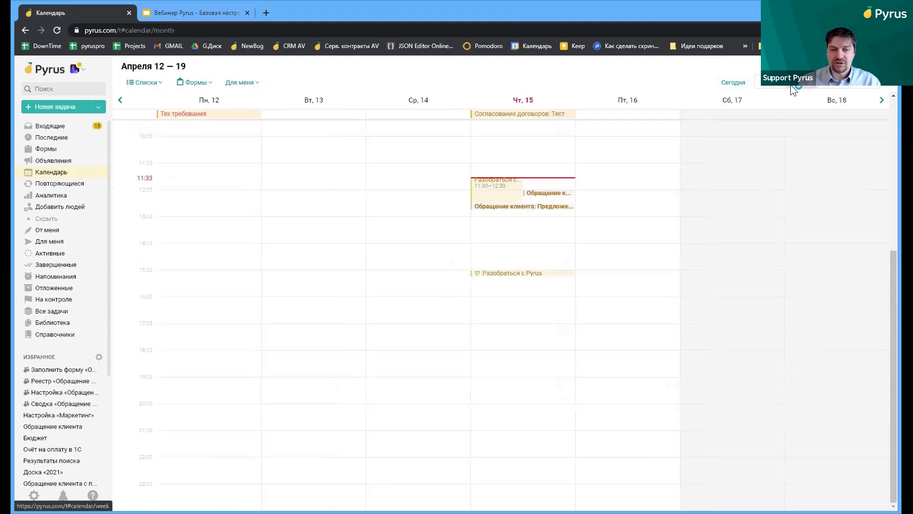
{"action": "left_click", "coordinate": [857, 90]}
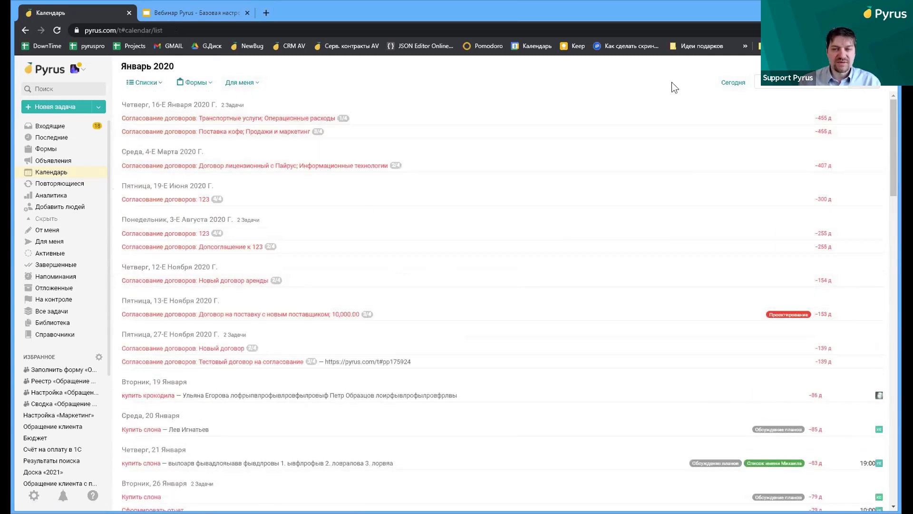
{"action": "left_click", "coordinate": [776, 89]}
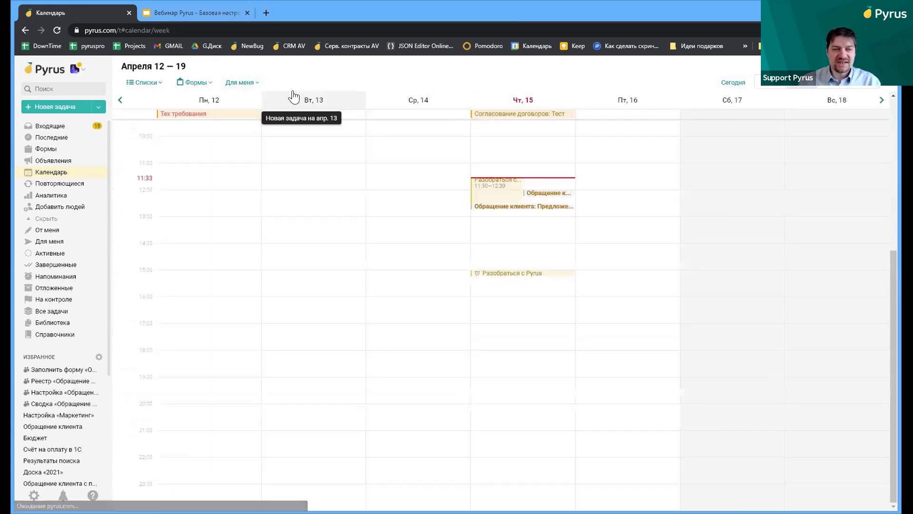
Toggle the calendar between Все and Для меня tasks and check the Списки filter
{"action": "left_click", "coordinate": [254, 83]}
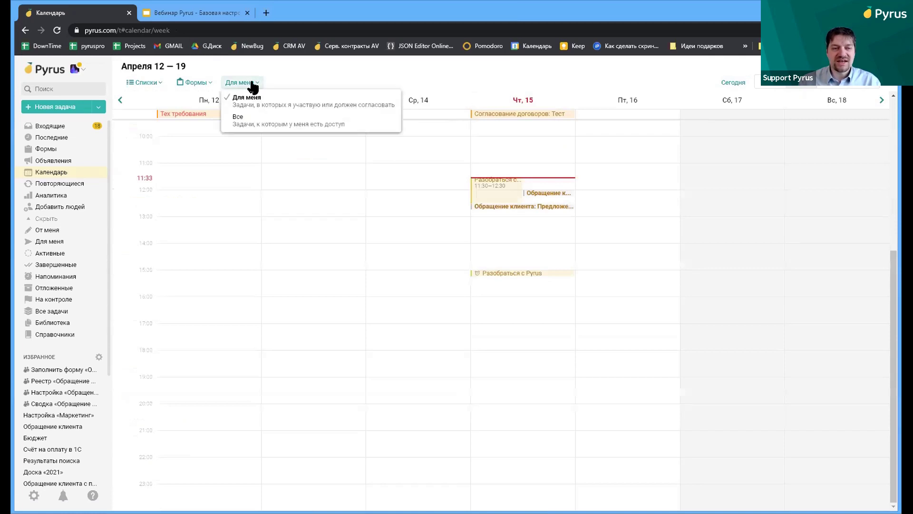
{"action": "left_click", "coordinate": [254, 122]}
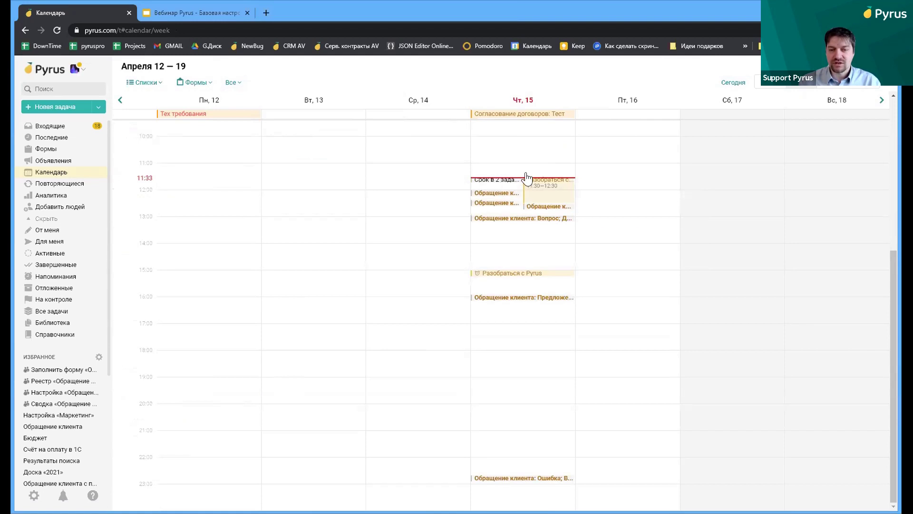
{"action": "left_click", "coordinate": [238, 84]}
{"action": "left_click", "coordinate": [253, 100]}
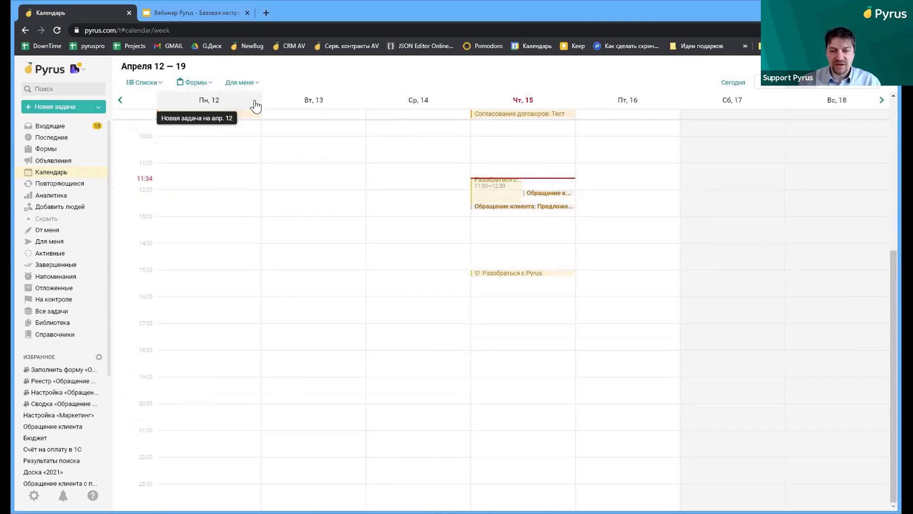
{"action": "left_click", "coordinate": [157, 87]}
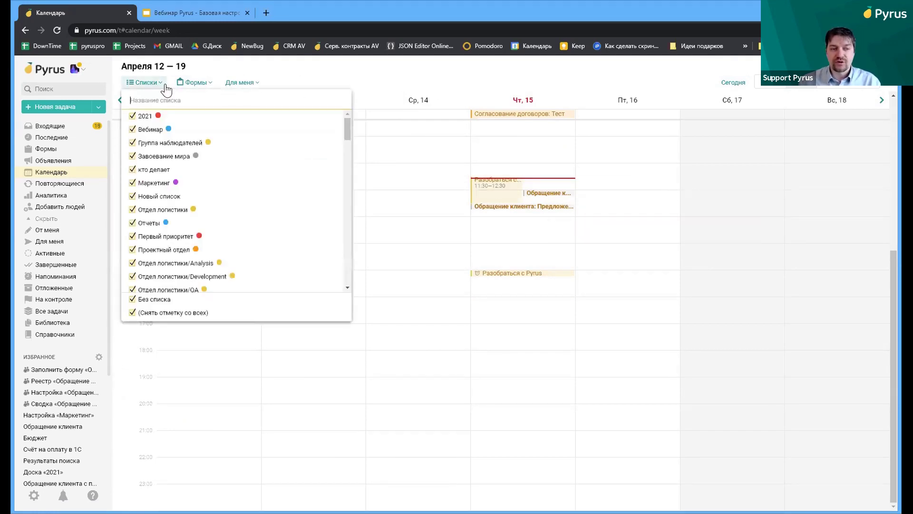
{"action": "left_click", "coordinate": [205, 70]}
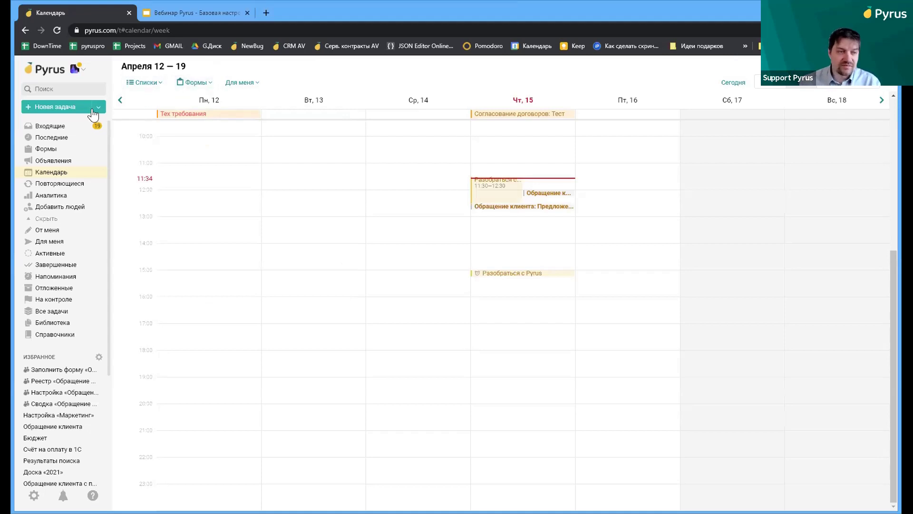
{"action": "left_click", "coordinate": [69, 108]}
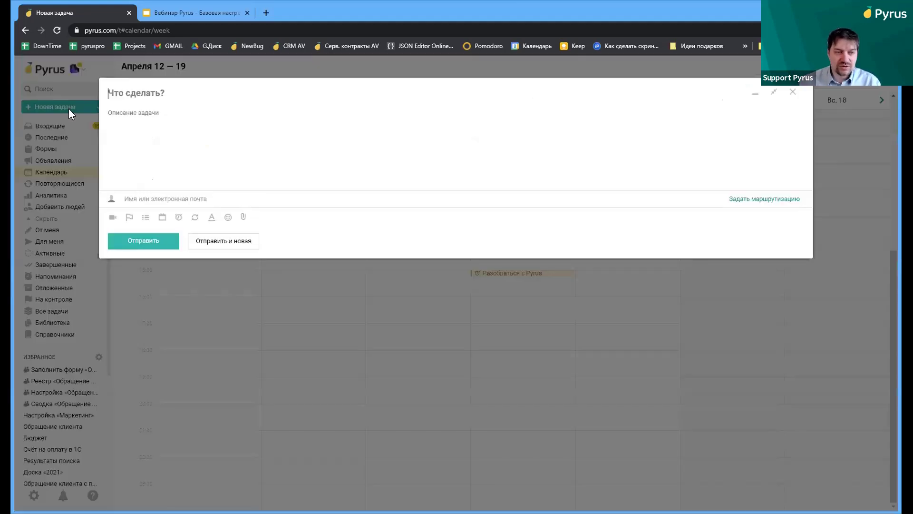
Make the new task 'Заплатить налоги' repeat yearly on 20 April
{"action": "left_click", "coordinate": [195, 219]}
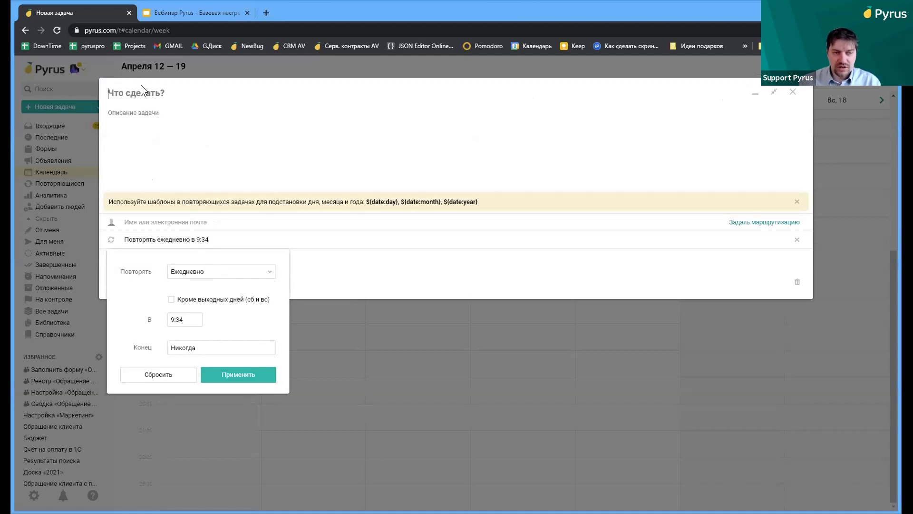
{"action": "type", "text": "Заплатить налоги"}
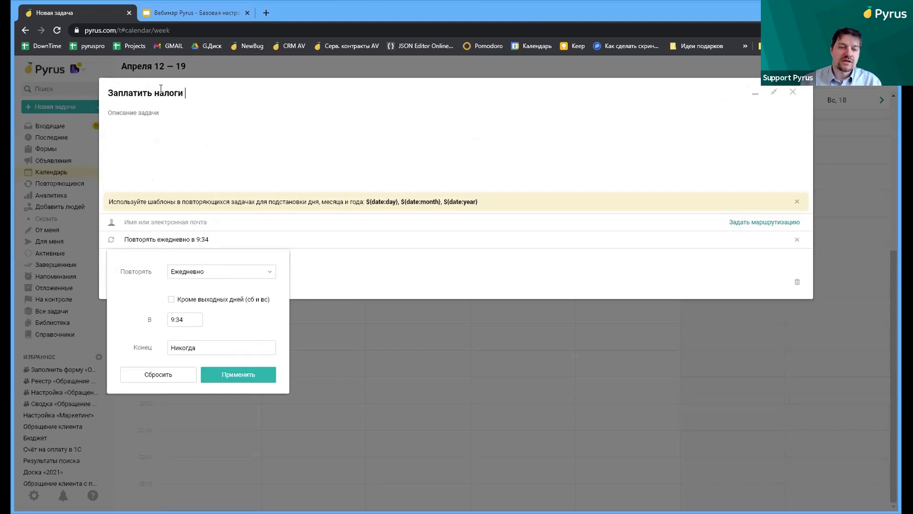
{"action": "left_click", "coordinate": [200, 277]}
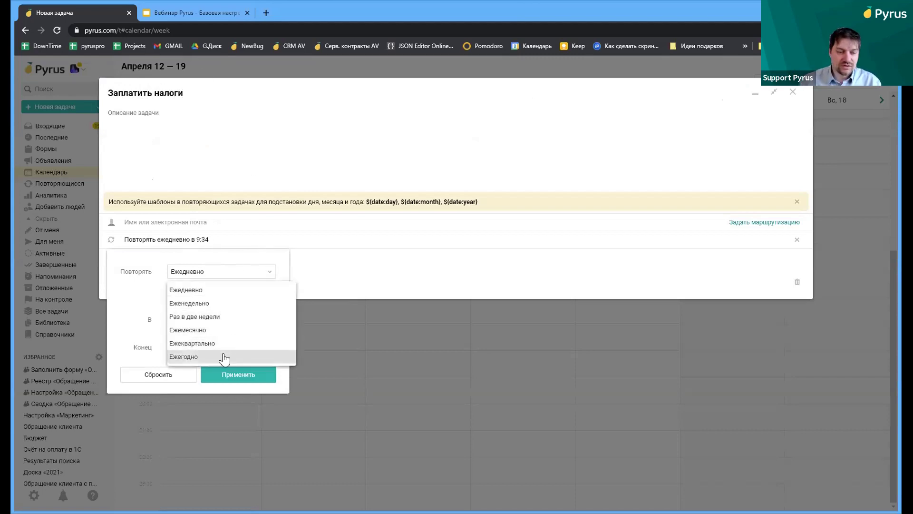
{"action": "left_click", "coordinate": [224, 358]}
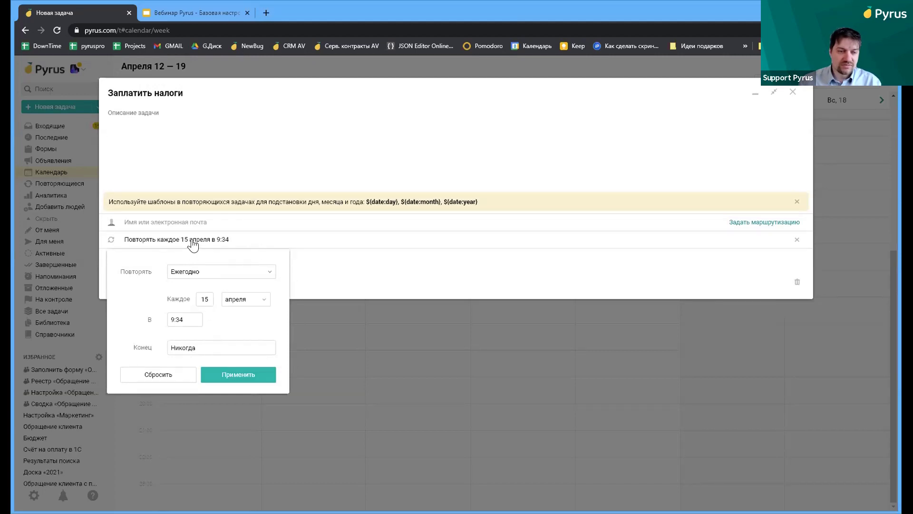
{"action": "type", "text": "20"}
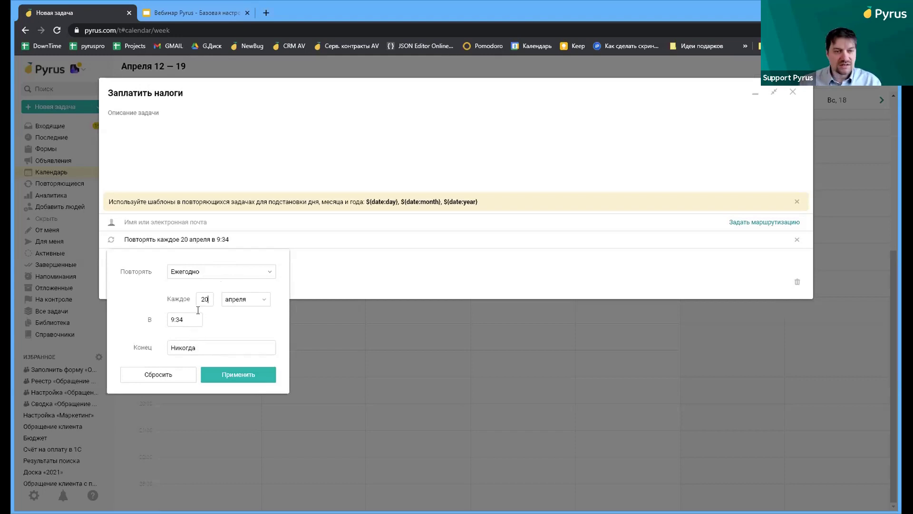
{"action": "left_click", "coordinate": [236, 376]}
Assign a colleague to the recurring task and send it
{"action": "left_click", "coordinate": [191, 222]}
{"action": "left_click", "coordinate": [188, 237]}
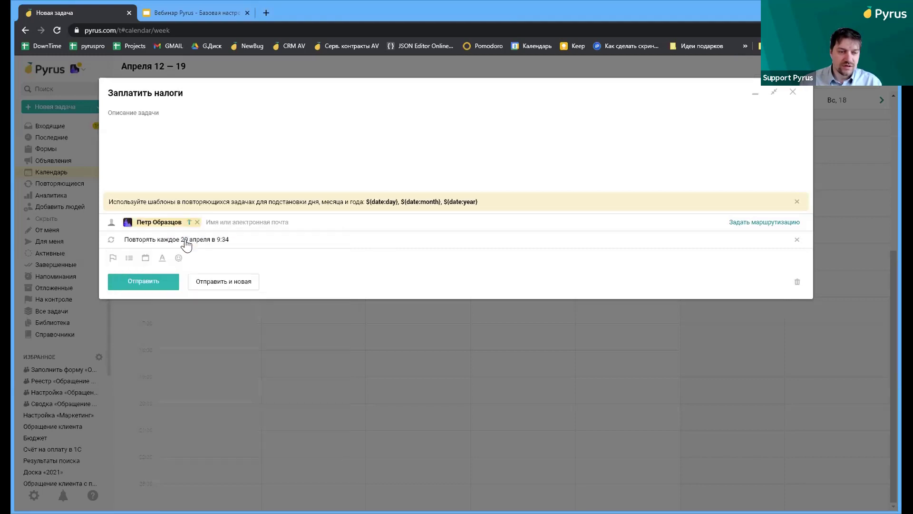
{"action": "left_click_drag", "start_coordinate": [459, 202], "coordinate": [445, 203]}
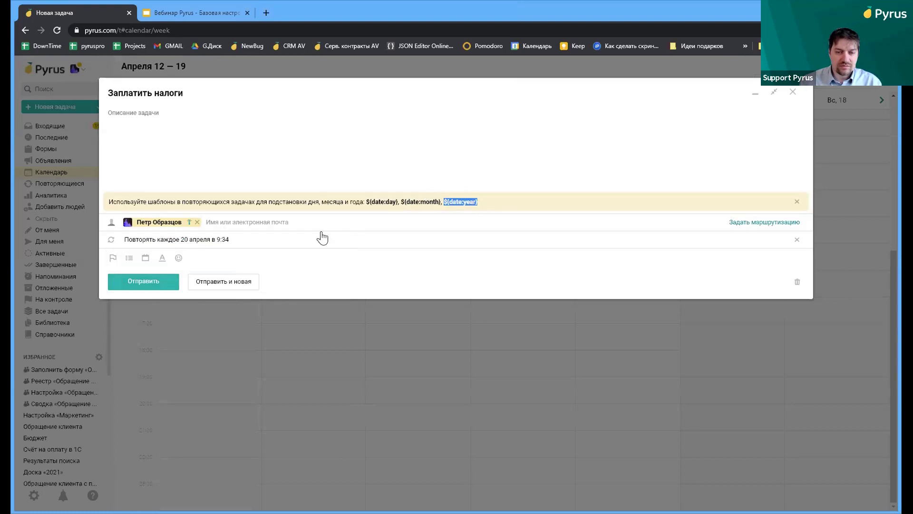
{"action": "left_click", "coordinate": [161, 283]}
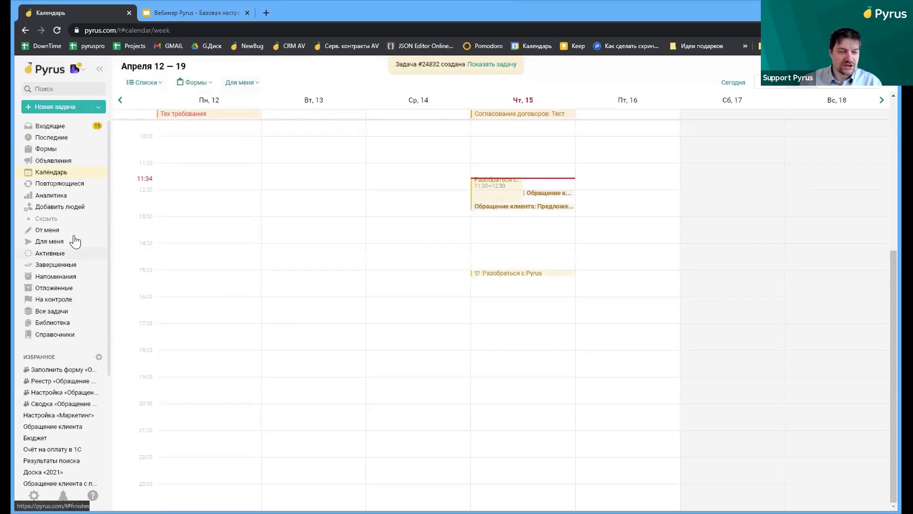
{"action": "left_click", "coordinate": [74, 188]}
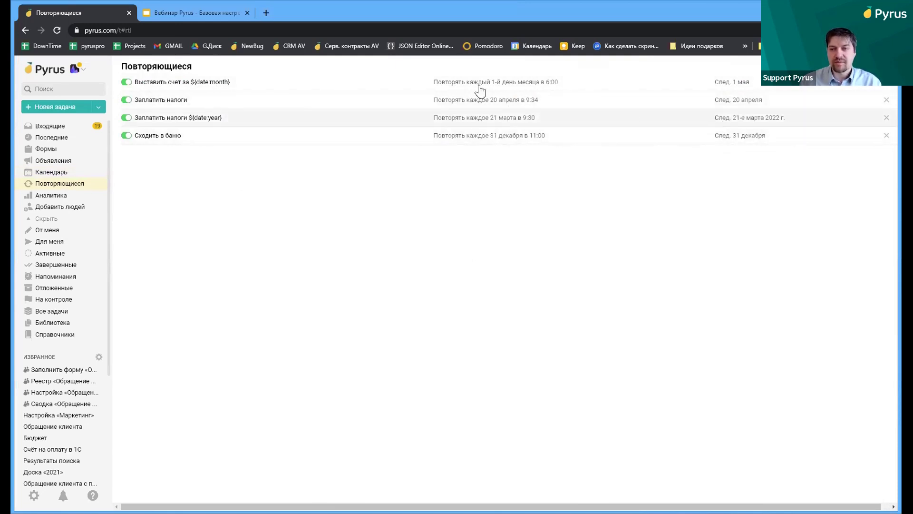
Delete the 'Заплатить налоги' recurring template for 20 April and confirm with Да
{"action": "left_click", "coordinate": [887, 100]}
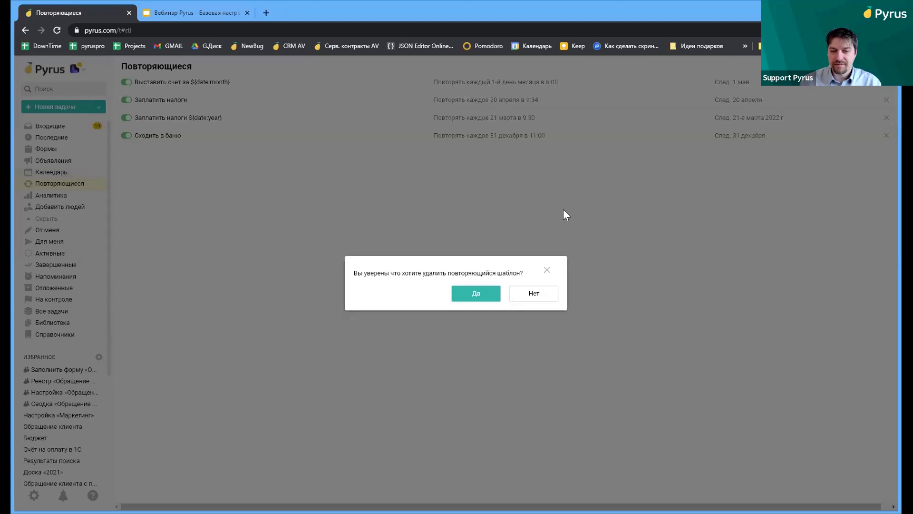
{"action": "left_click", "coordinate": [489, 293]}
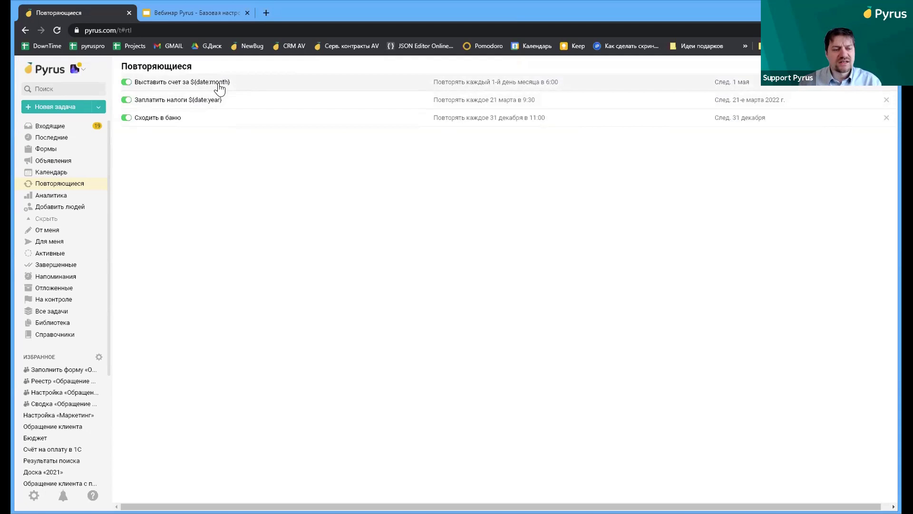
{"action": "left_click", "coordinate": [74, 139]}
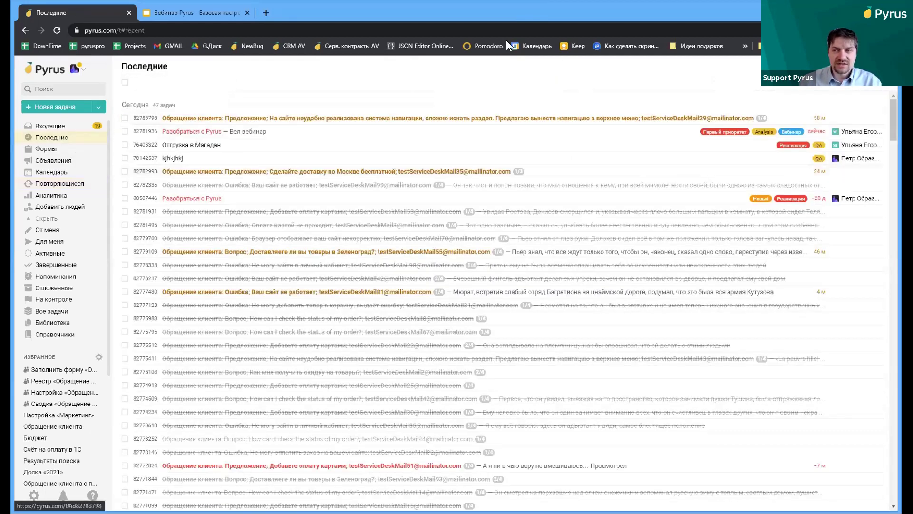
Browse the Все задачи, Активные, Для меня and От меня lists, then open search
{"action": "left_click", "coordinate": [55, 310]}
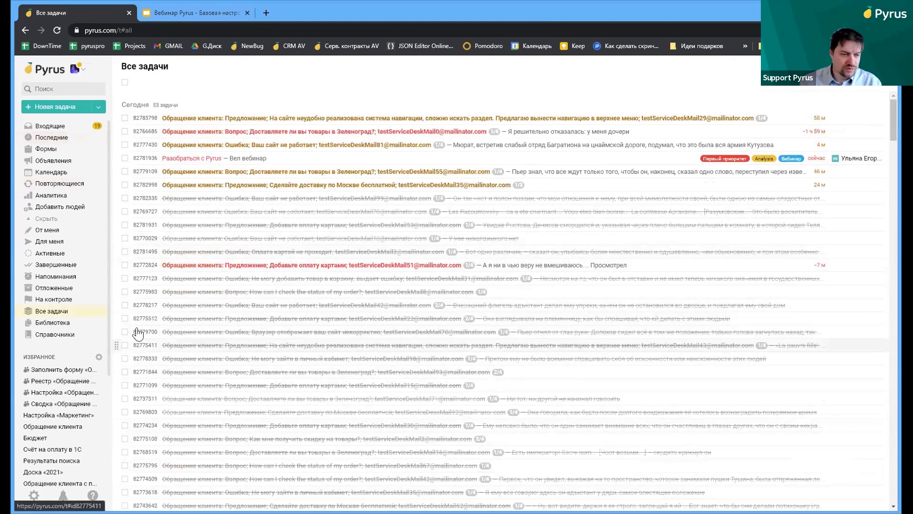
{"action": "left_click", "coordinate": [59, 249]}
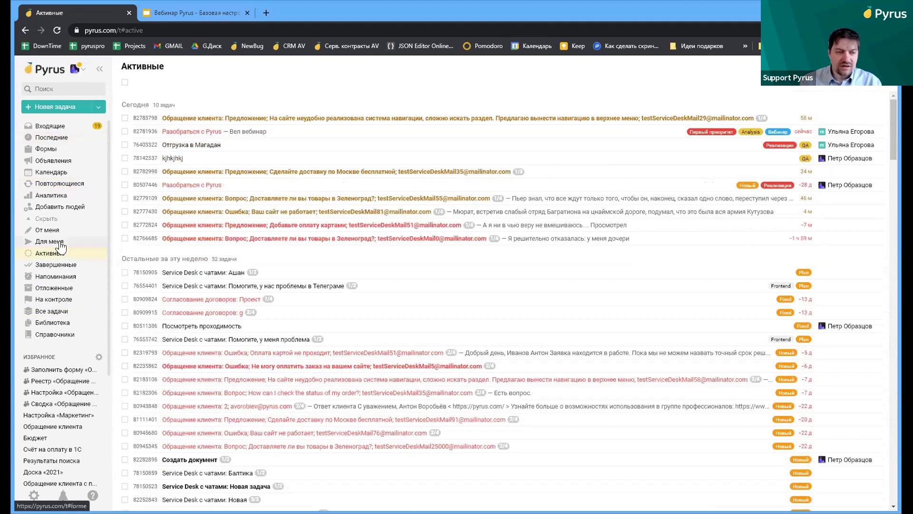
{"action": "left_click", "coordinate": [58, 241]}
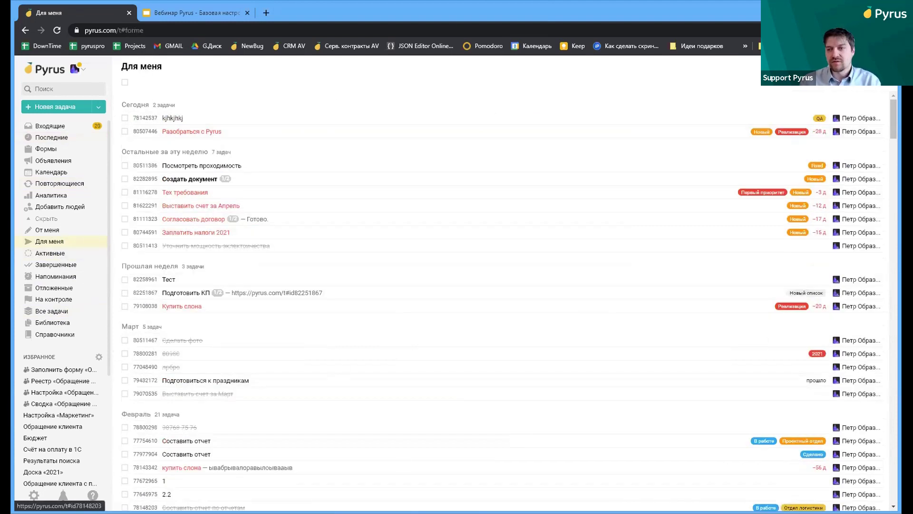
{"action": "left_click", "coordinate": [56, 231]}
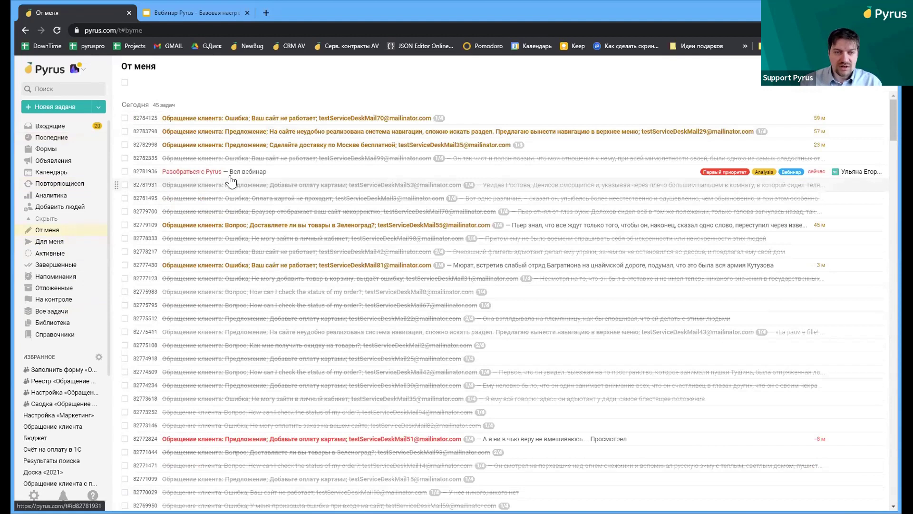
{"action": "left_click", "coordinate": [56, 88]}
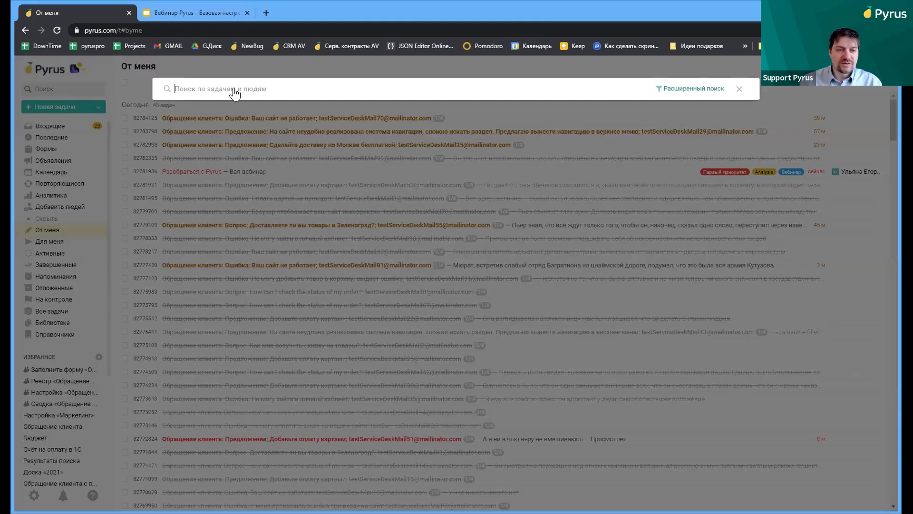
Advanced-search 'Разобраться' by one author over the past year, reviewing the 33 results
{"action": "left_click", "coordinate": [687, 88]}
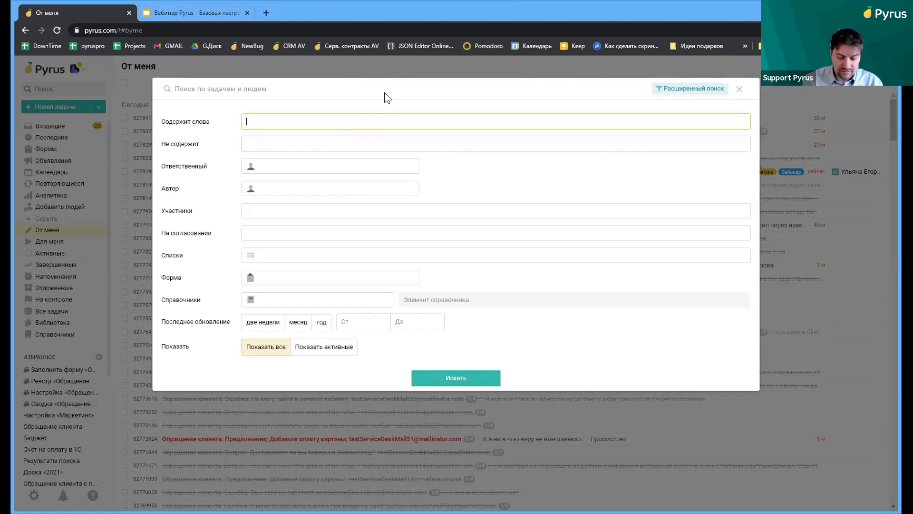
{"action": "type", "text": "Разо"}
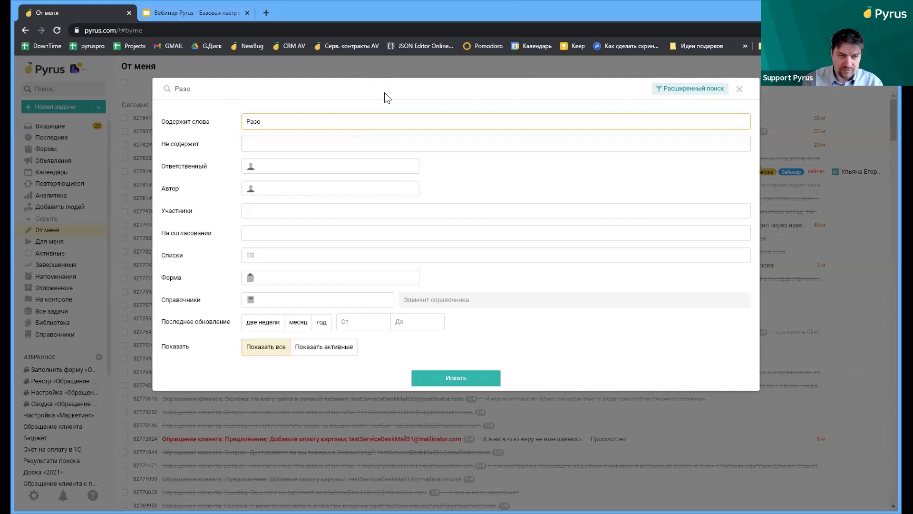
{"action": "type", "text": "браться"}
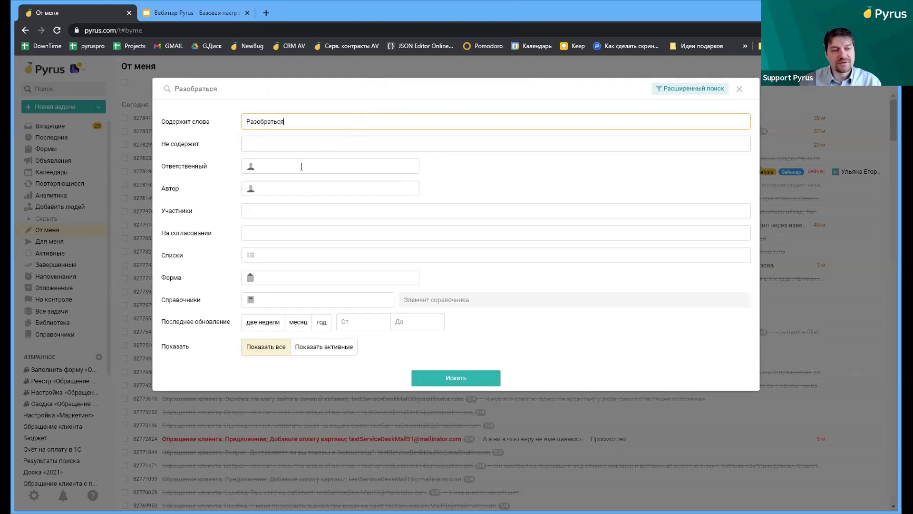
{"action": "left_click", "coordinate": [280, 188]}
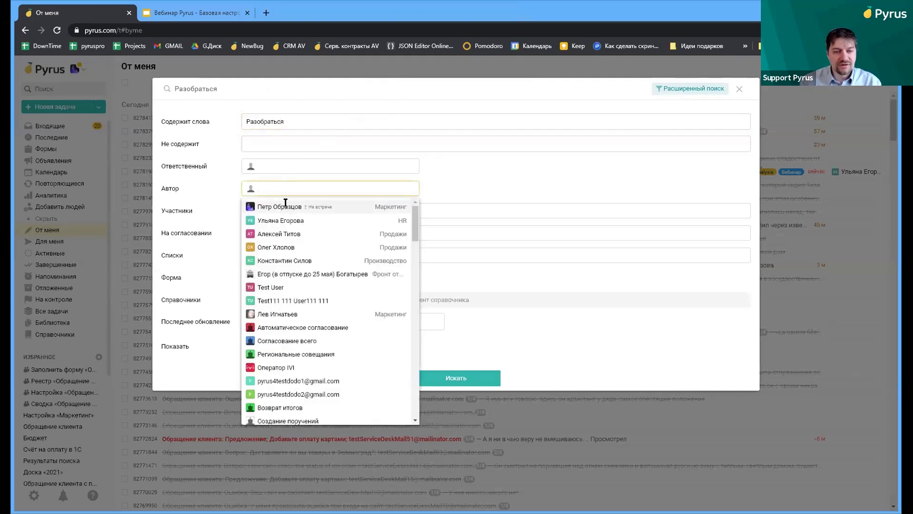
{"action": "left_click", "coordinate": [285, 206]}
{"action": "left_click", "coordinate": [319, 323]}
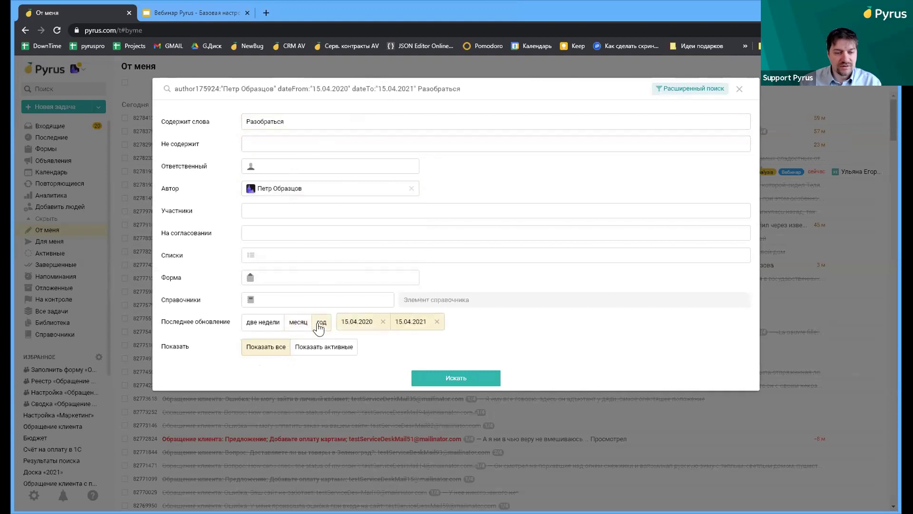
{"action": "left_click", "coordinate": [447, 377]}
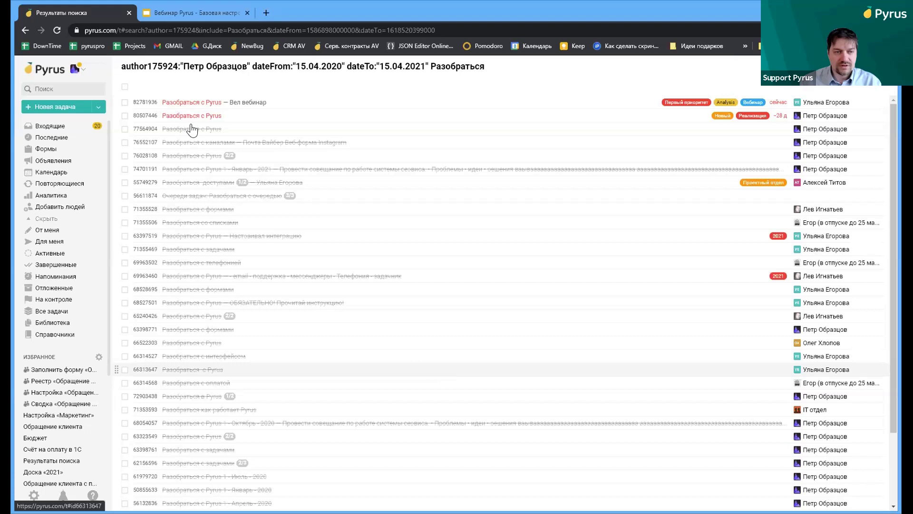
{"action": "scroll", "coordinate": [197, 135], "scroll_direction": "down", "scroll_amount": 3}
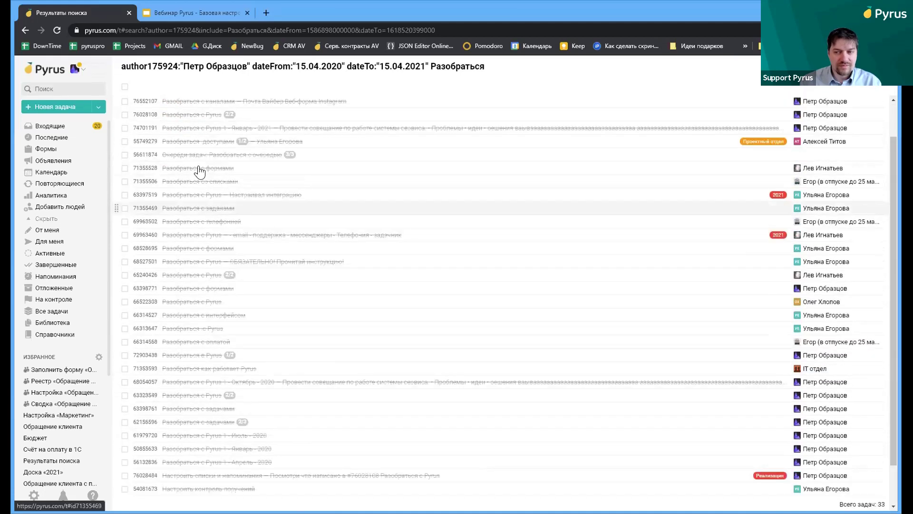
{"action": "scroll", "coordinate": [205, 142], "scroll_direction": "up", "scroll_amount": 3}
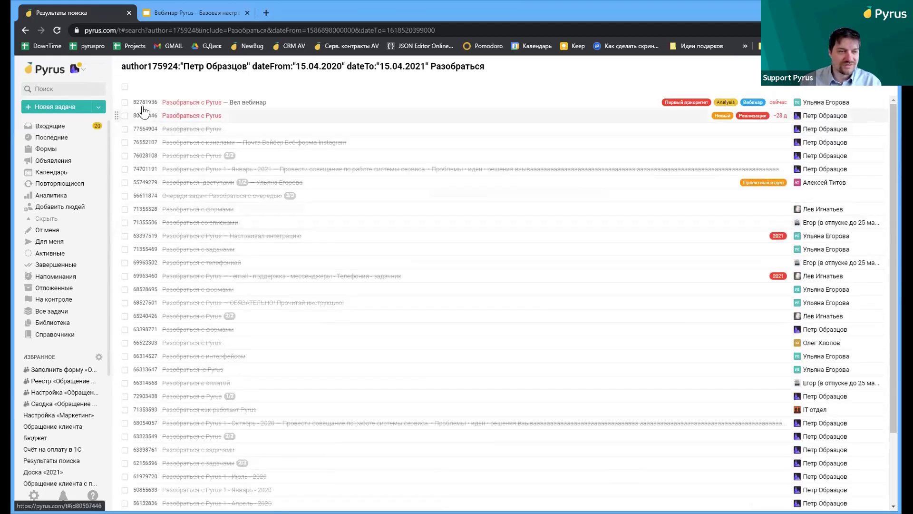
{"action": "left_click", "coordinate": [70, 88]}
{"action": "key", "text": "ctrl+a"}
Search 'Ра', pick the Отдел по работе с клиентами group and open its profile
{"action": "type", "text": "Разоб"}
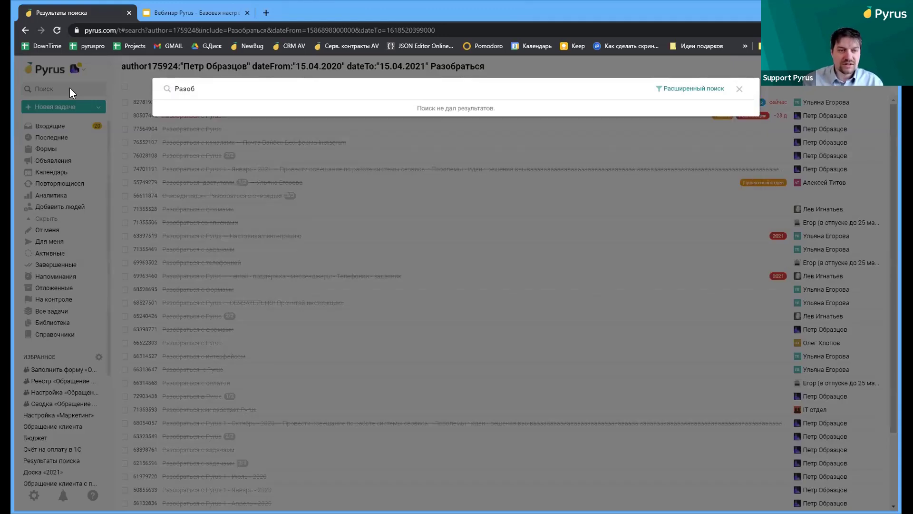
{"action": "type", "text": "а"}
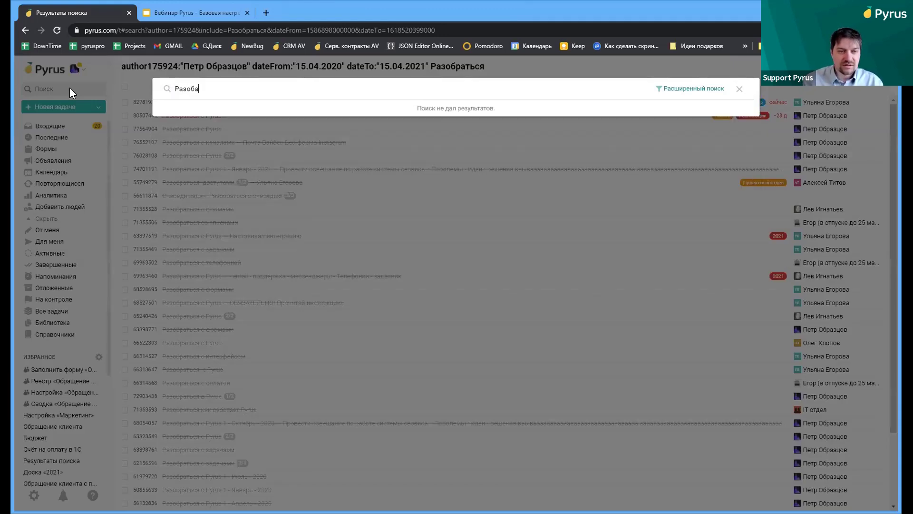
{"action": "key", "text": "BackSpace"}
{"action": "key", "text": "BackSpace"}
{"action": "key", "text": "BackSpace"}
{"action": "key", "text": "BackSpace"}
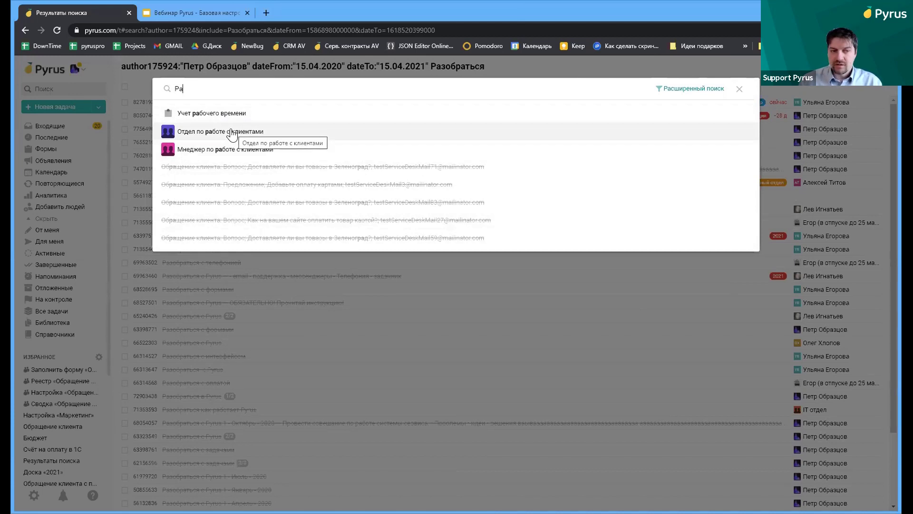
{"action": "left_click", "coordinate": [230, 130]}
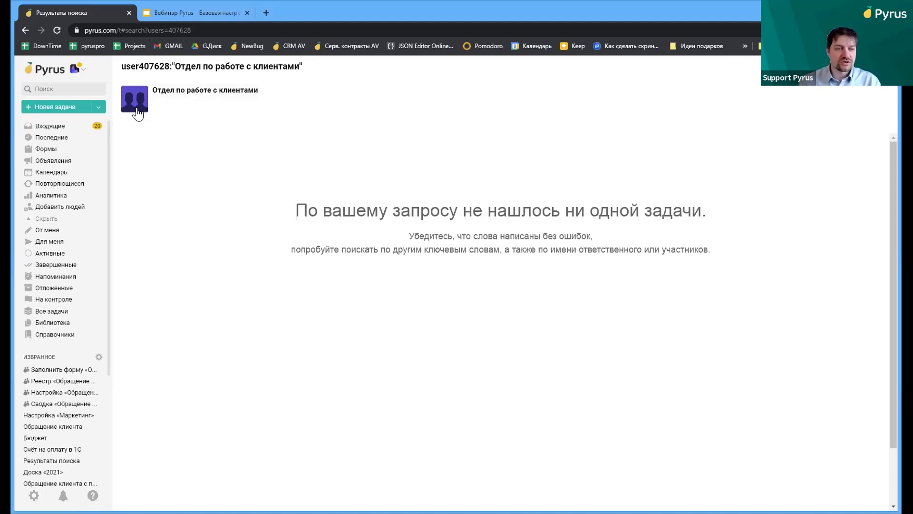
{"action": "left_click", "coordinate": [135, 109]}
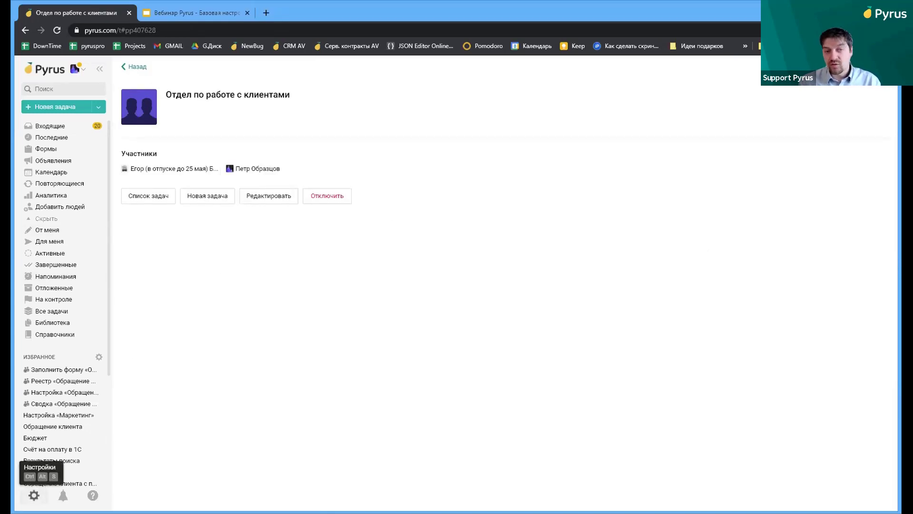
Expand the 1st line support and 1-я линия подержки roles, then view the forms list
{"action": "left_click", "coordinate": [33, 497]}
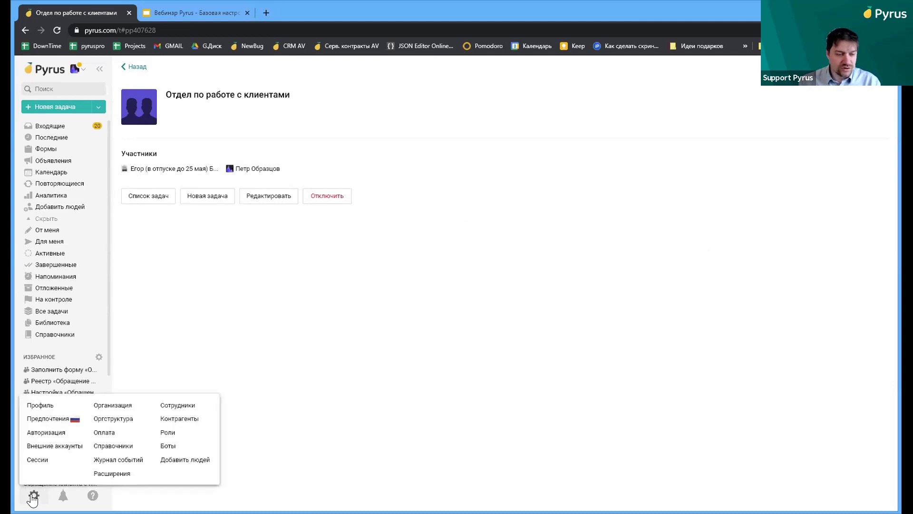
{"action": "left_click", "coordinate": [167, 435]}
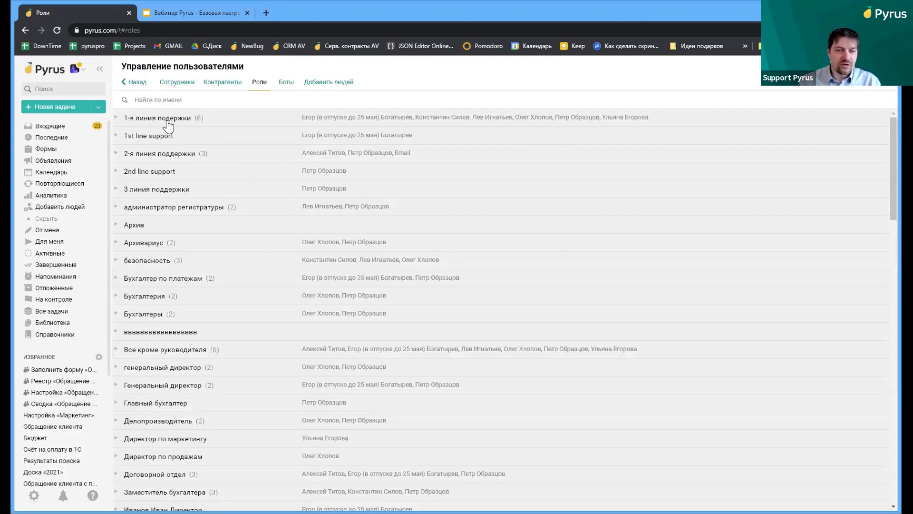
{"action": "left_click", "coordinate": [148, 137]}
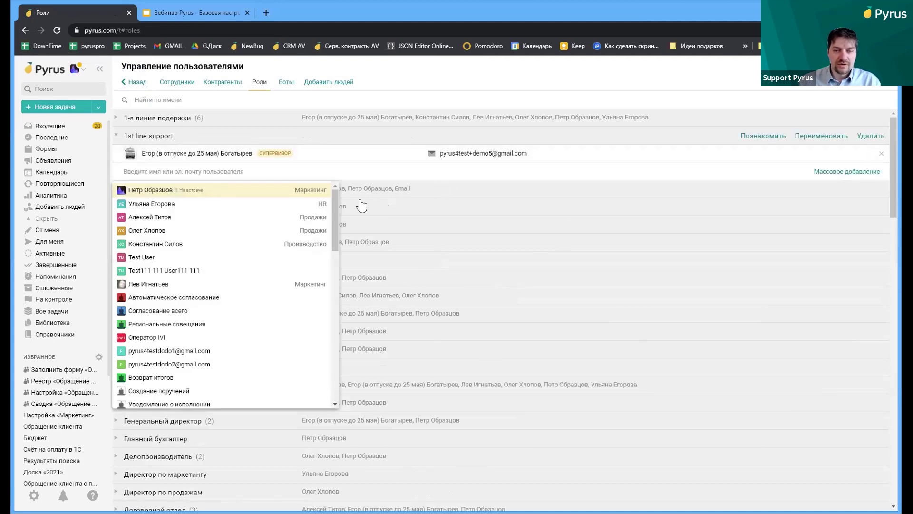
{"action": "left_click", "coordinate": [171, 122]}
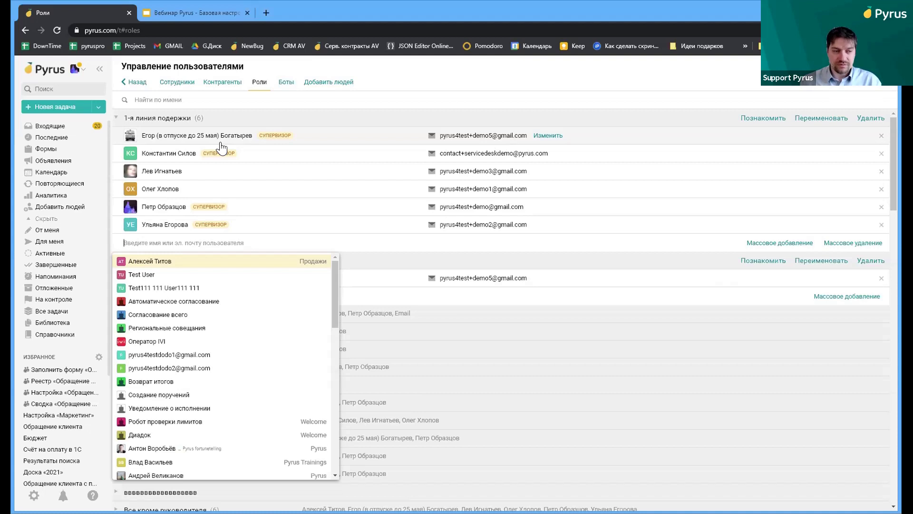
{"action": "left_click", "coordinate": [53, 148]}
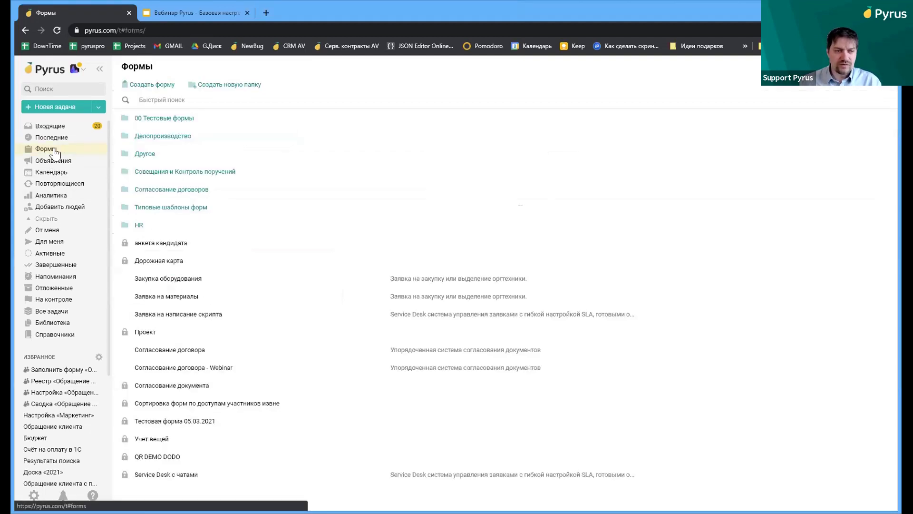
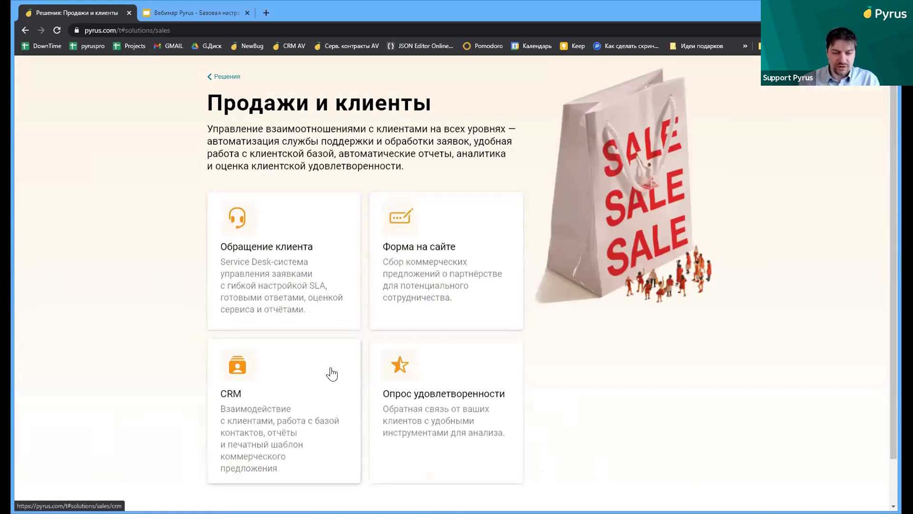
Scroll through the CRM solution's Шаблон example, then go back to the Решения catalogue
{"action": "left_click", "coordinate": [333, 375]}
{"action": "scroll", "coordinate": [373, 236], "scroll_direction": "down", "scroll_amount": 5}
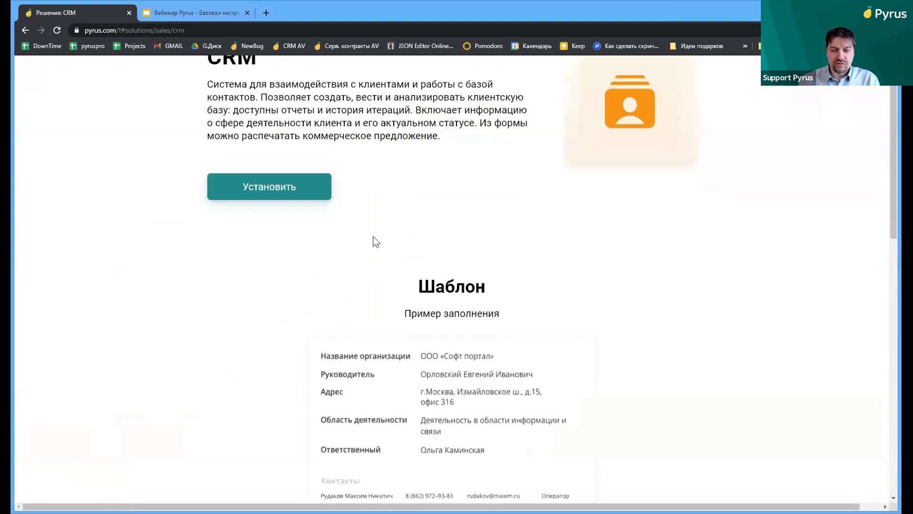
{"action": "scroll", "coordinate": [373, 236], "scroll_direction": "down", "scroll_amount": 10}
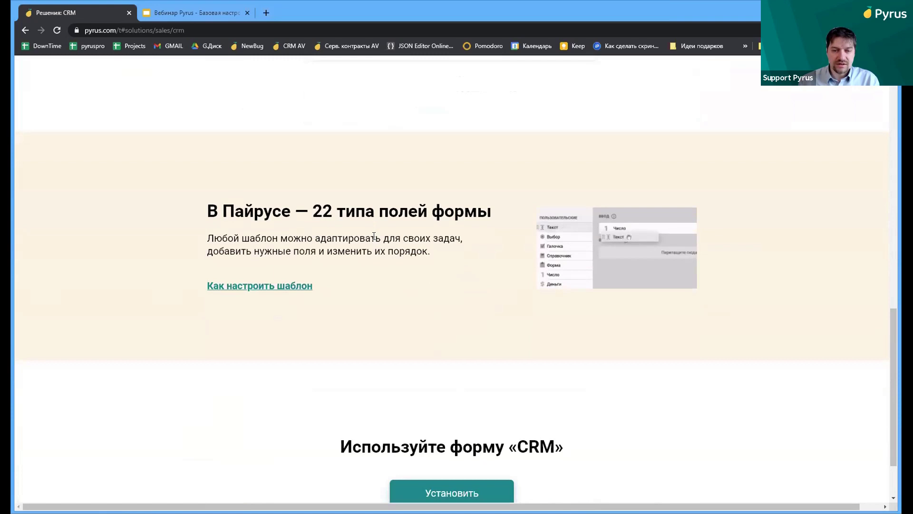
{"action": "scroll", "coordinate": [375, 235], "scroll_direction": "down", "scroll_amount": 1}
{"action": "scroll", "coordinate": [376, 233], "scroll_direction": "up", "scroll_amount": 15}
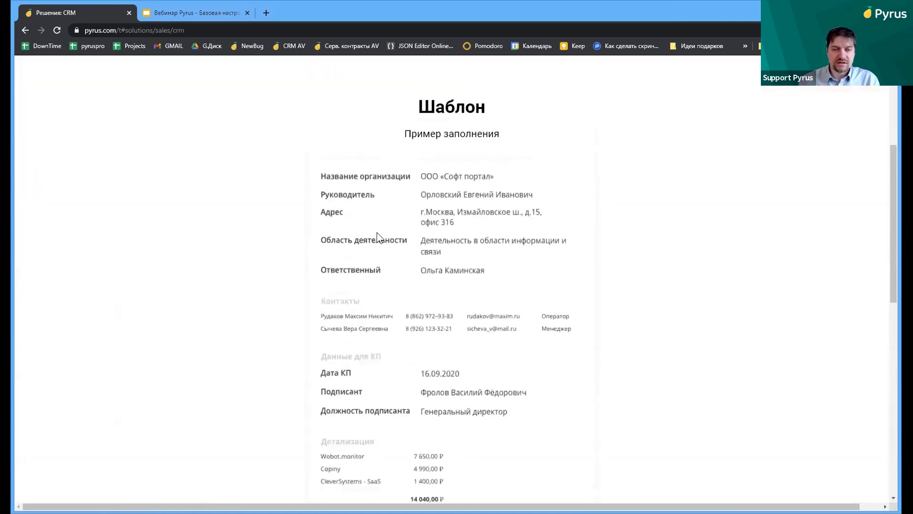
{"action": "scroll", "coordinate": [377, 232], "scroll_direction": "up", "scroll_amount": 1}
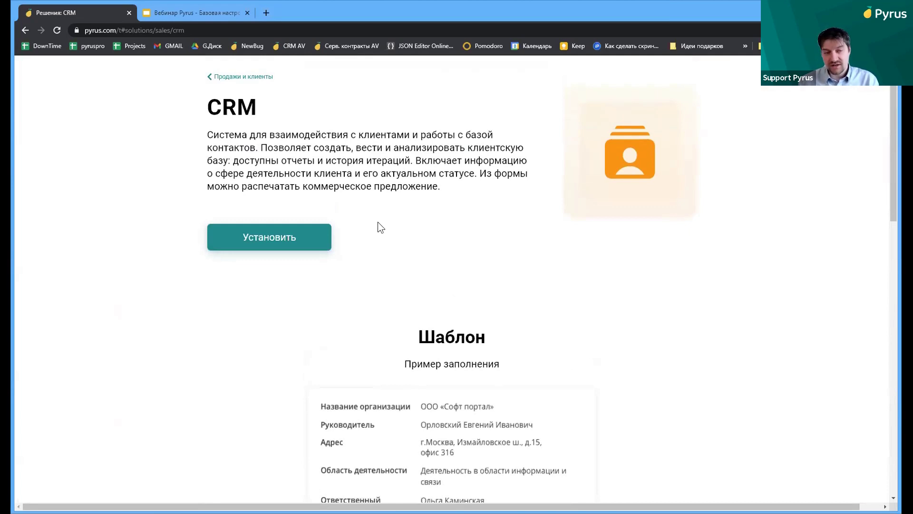
{"action": "left_click", "coordinate": [26, 30]}
{"action": "left_click", "coordinate": [26, 30]}
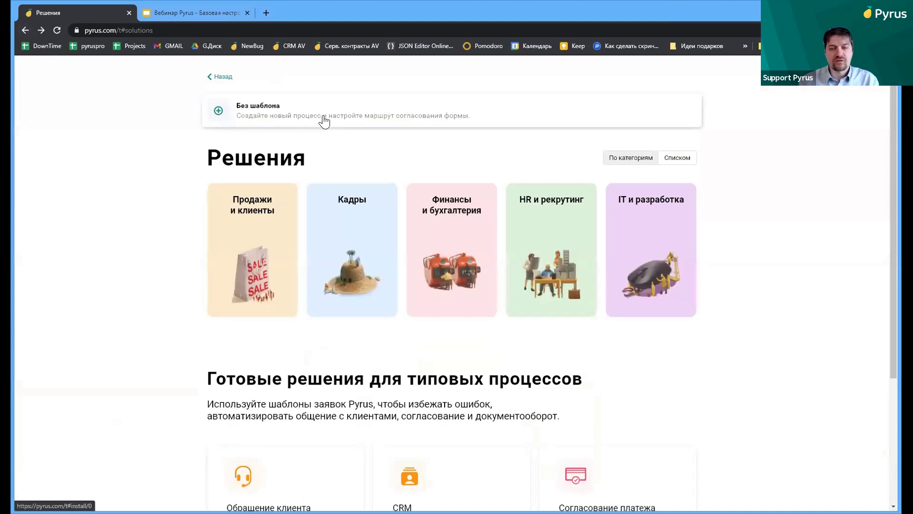
Mark the 13 completed tasks in the inbox's Распределение group as read, leaving 35 tasks
{"action": "left_click", "coordinate": [27, 31]}
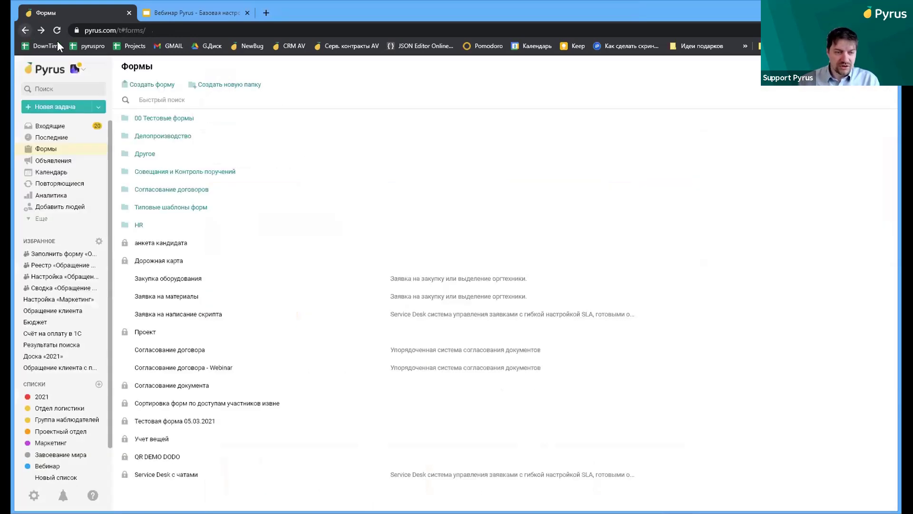
{"action": "left_click", "coordinate": [62, 124]}
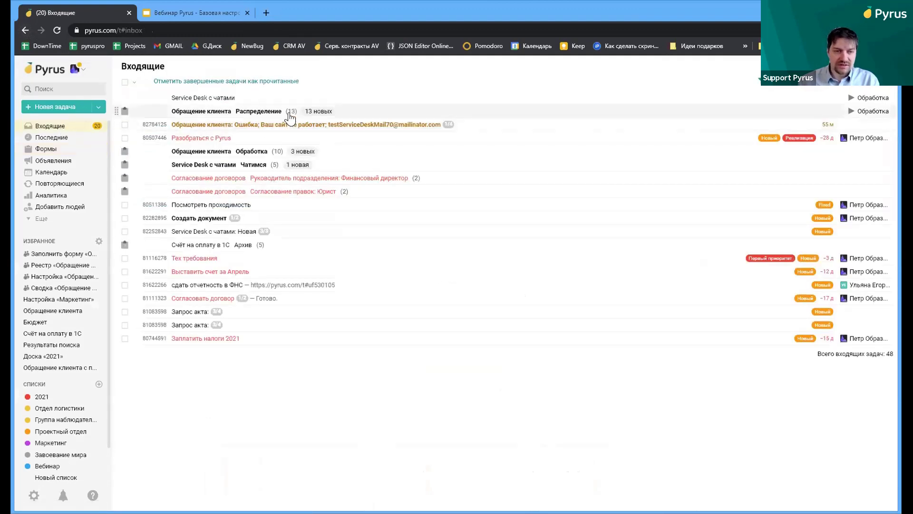
{"action": "left_click", "coordinate": [290, 114]}
{"action": "left_click", "coordinate": [219, 81]}
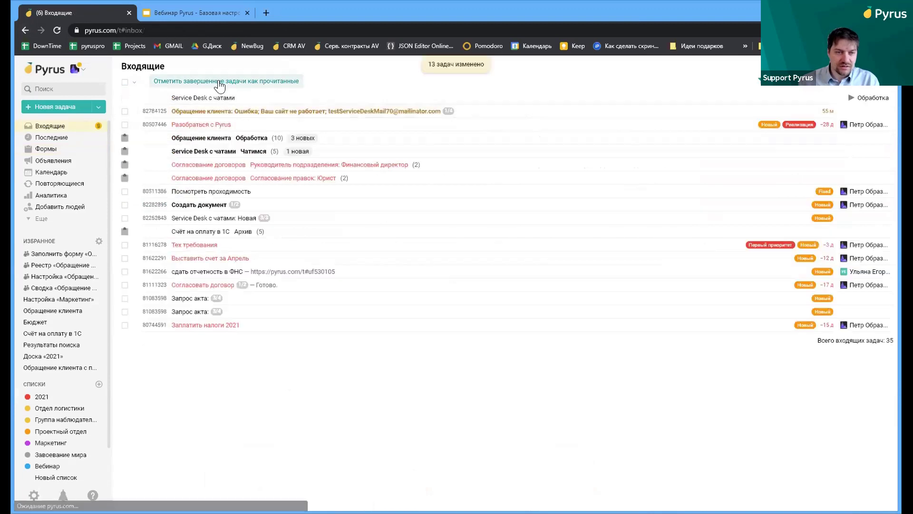
Open the Ошибка request 'Ваш сайт не работает' and scroll through its form fields
{"action": "left_click", "coordinate": [245, 110]}
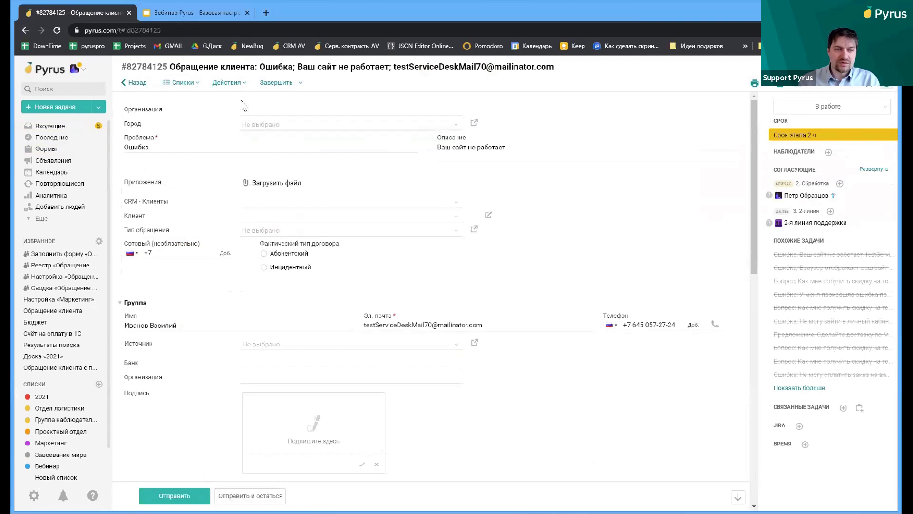
{"action": "scroll", "coordinate": [480, 124], "scroll_direction": "down", "scroll_amount": 7}
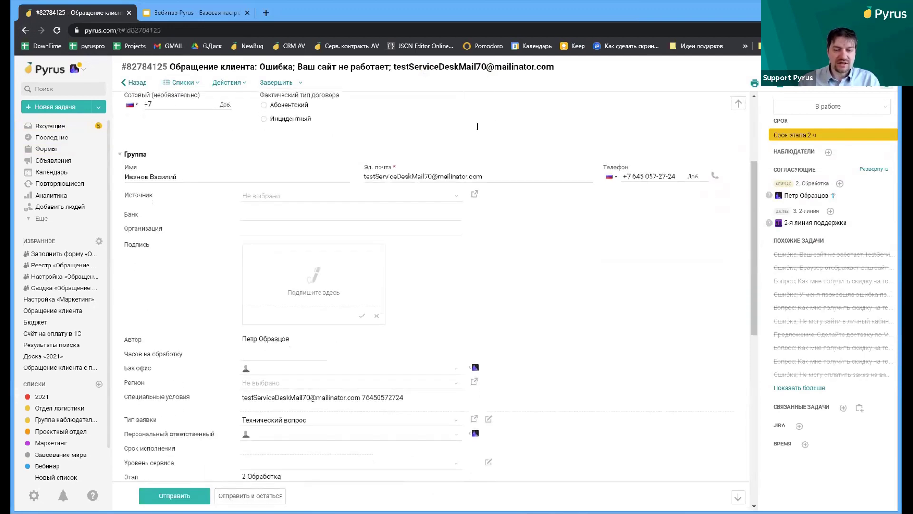
{"action": "scroll", "coordinate": [472, 138], "scroll_direction": "down", "scroll_amount": 4}
{"action": "scroll", "coordinate": [461, 145], "scroll_direction": "up", "scroll_amount": 10}
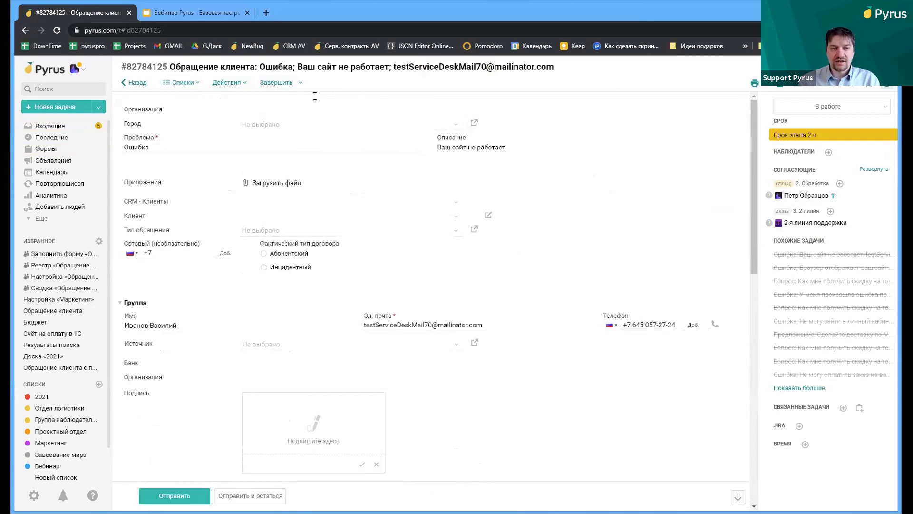
{"action": "scroll", "coordinate": [303, 215], "scroll_direction": "down", "scroll_amount": 1}
{"action": "scroll", "coordinate": [303, 215], "scroll_direction": "down", "scroll_amount": 6}
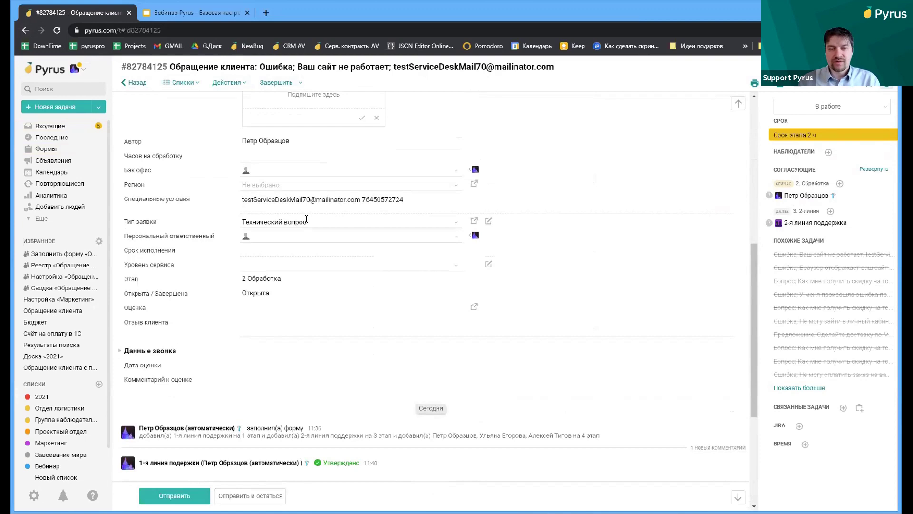
{"action": "scroll", "coordinate": [304, 223], "scroll_direction": "up", "scroll_amount": 7}
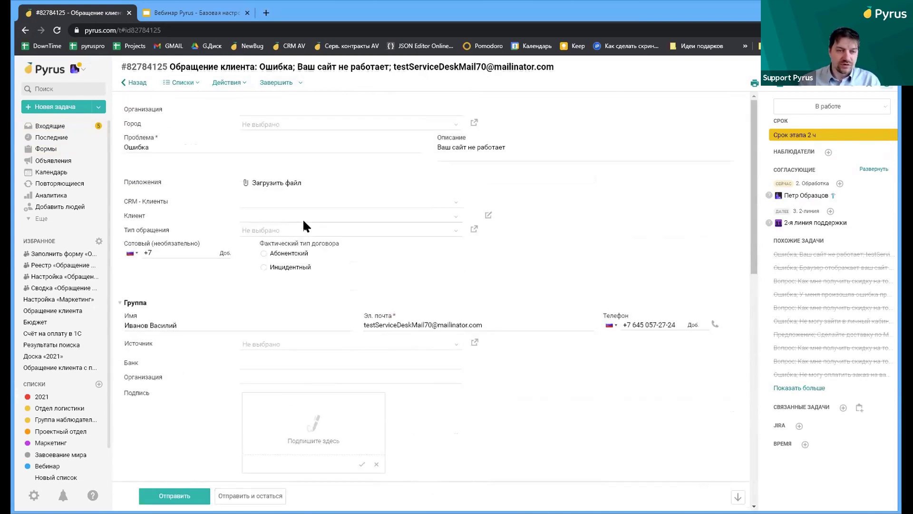
Set the request's city to Москва, district to САО and client to ООО "ПАЙРУС"
{"action": "left_click", "coordinate": [272, 120]}
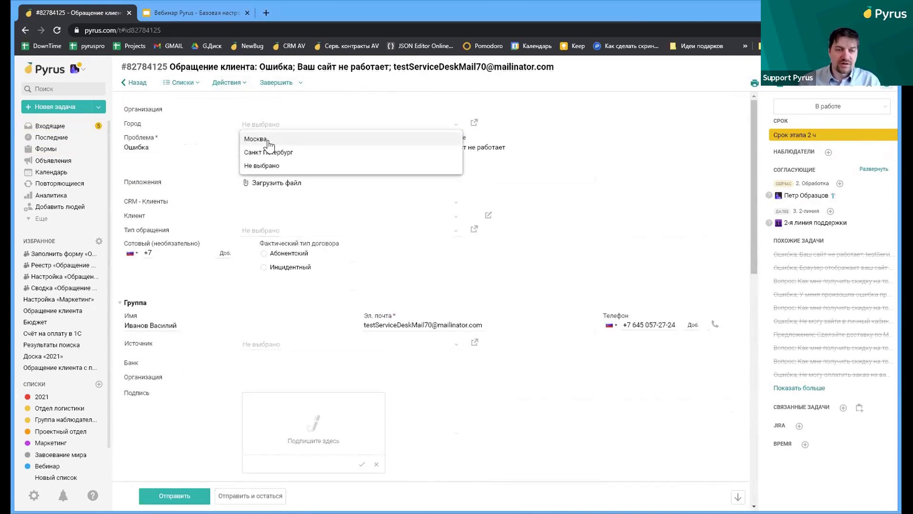
{"action": "left_click", "coordinate": [267, 137]}
{"action": "left_click", "coordinate": [271, 138]}
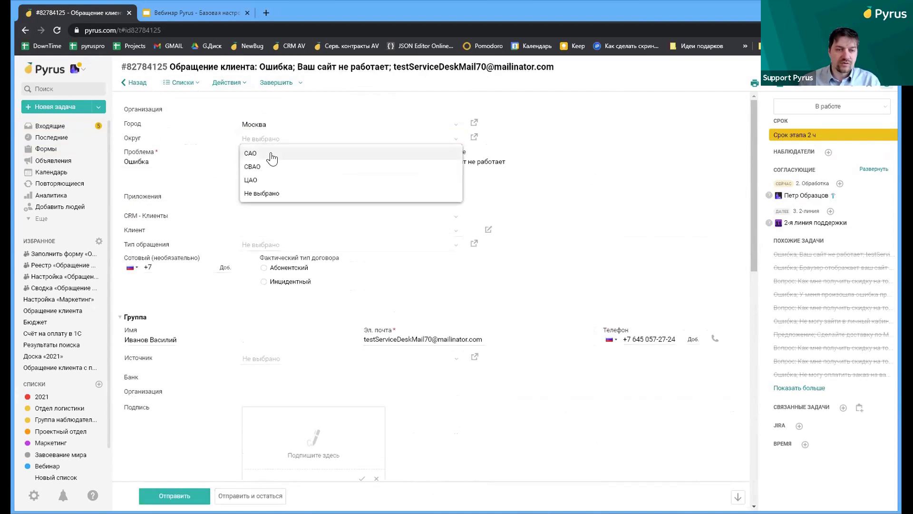
{"action": "left_click", "coordinate": [270, 152]}
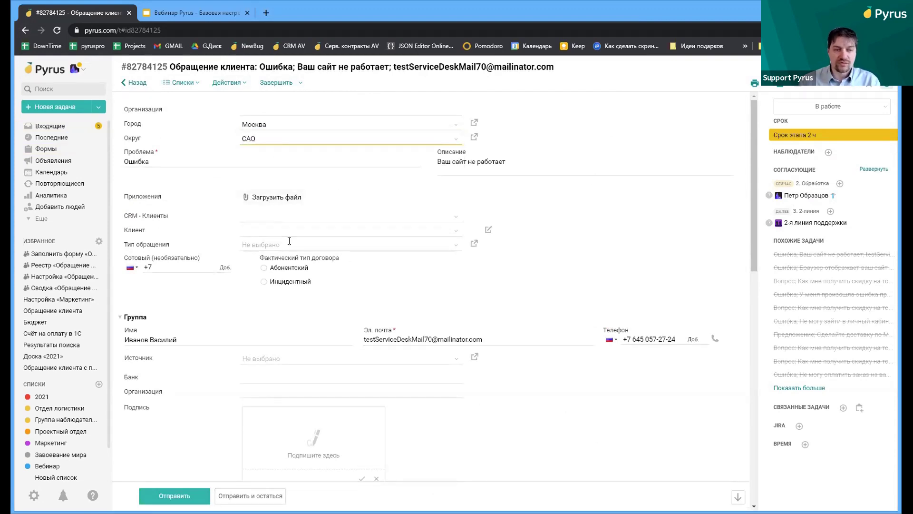
{"action": "left_click", "coordinate": [285, 216]}
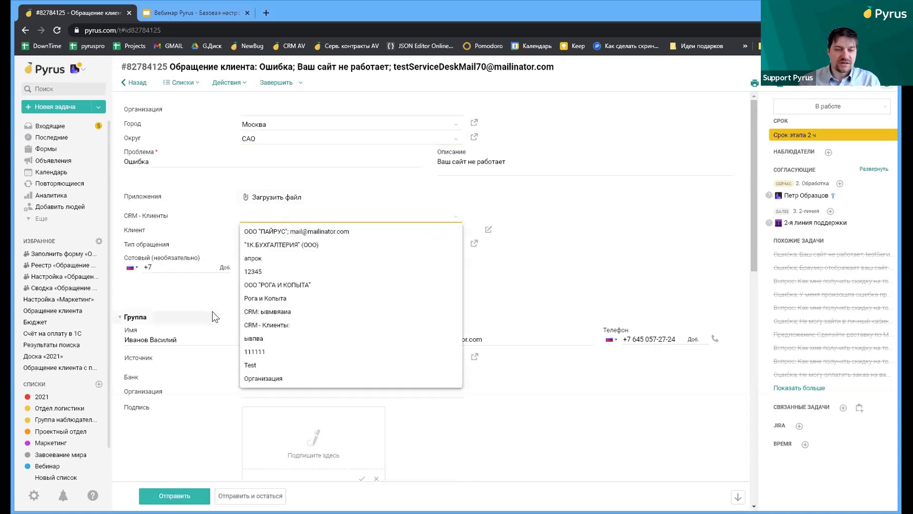
{"action": "left_click", "coordinate": [262, 232]}
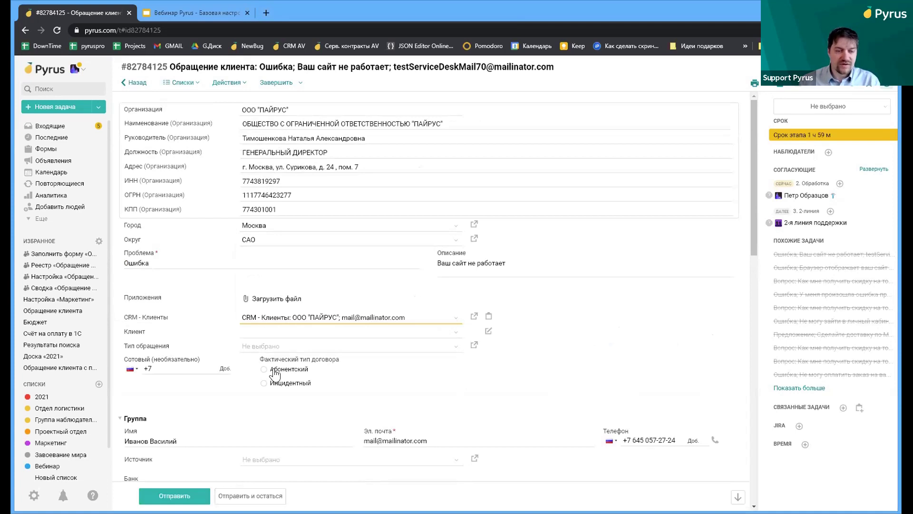
Set the request type to Техническая проблема and submit the request
{"action": "left_click", "coordinate": [278, 346]}
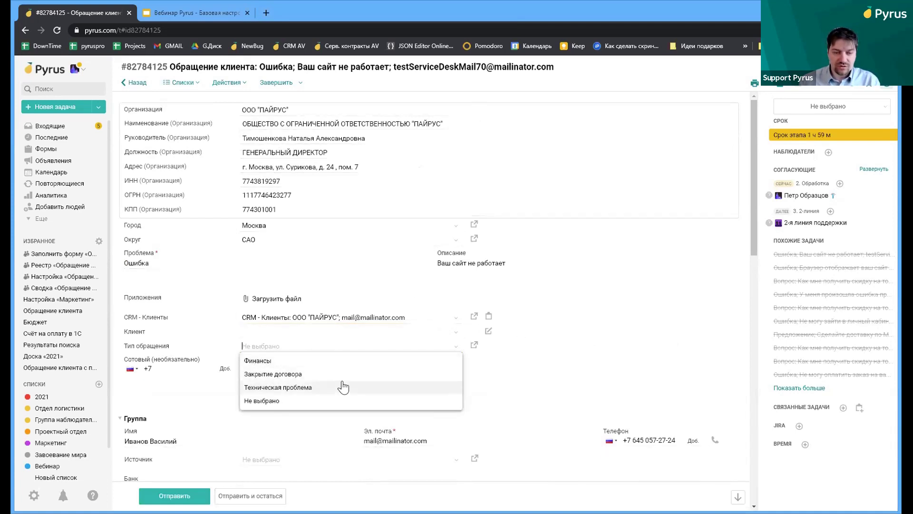
{"action": "left_click", "coordinate": [309, 386]}
{"action": "scroll", "coordinate": [427, 374], "scroll_direction": "down", "scroll_amount": 5}
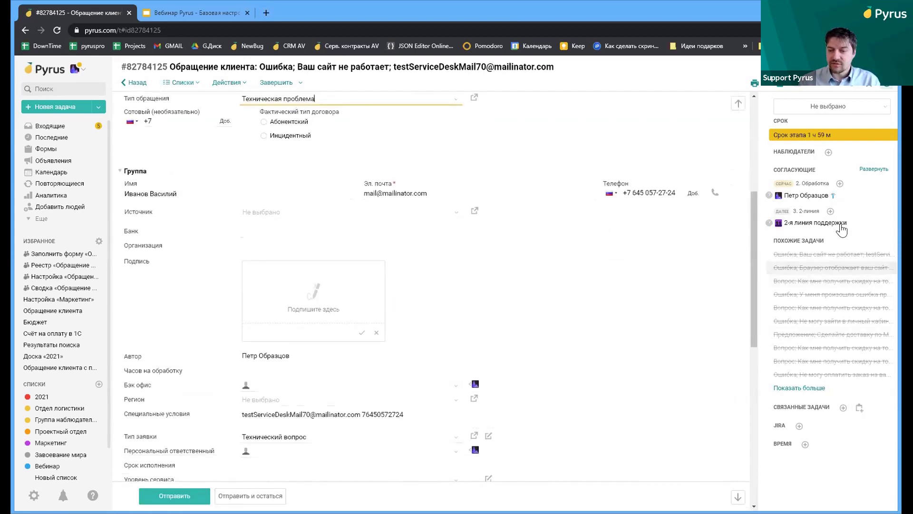
{"action": "mouse_move", "coordinate": [807, 195]}
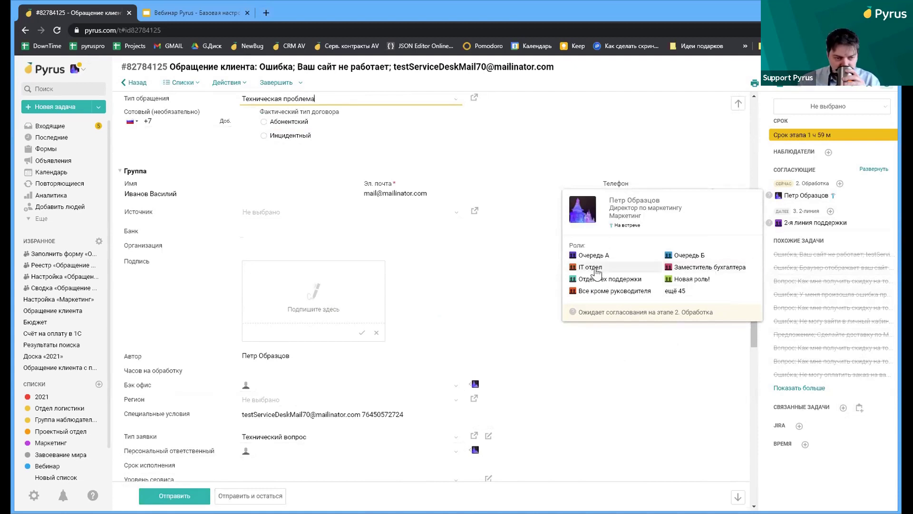
{"action": "scroll", "coordinate": [522, 295], "scroll_direction": "down", "scroll_amount": 4}
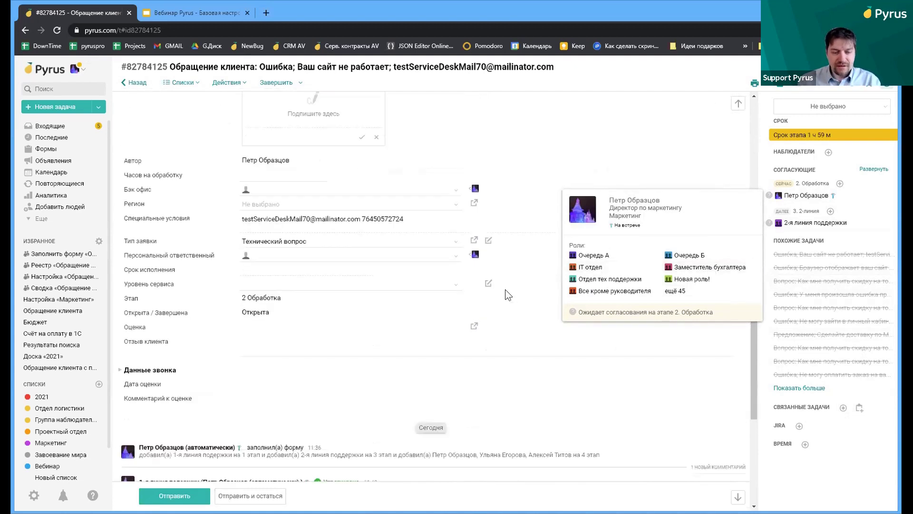
{"action": "scroll", "coordinate": [234, 310], "scroll_direction": "down", "scroll_amount": 5}
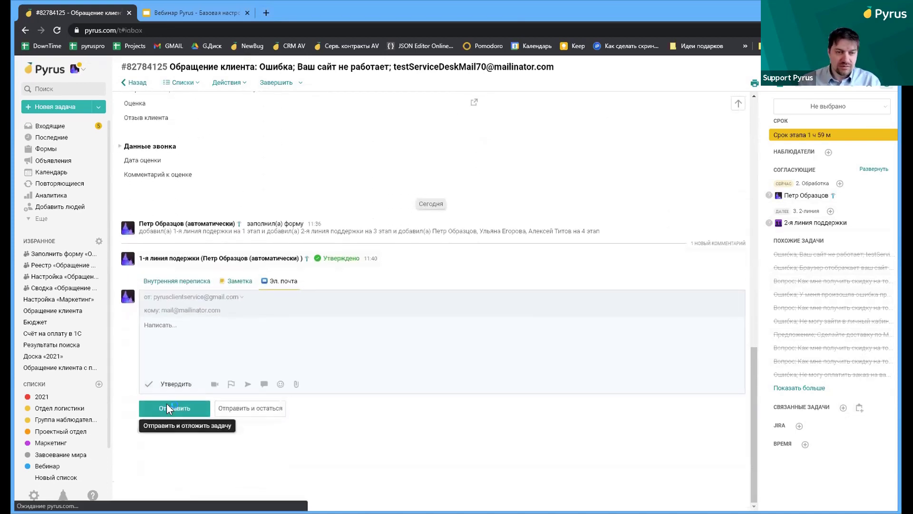
{"action": "left_click", "coordinate": [167, 407]}
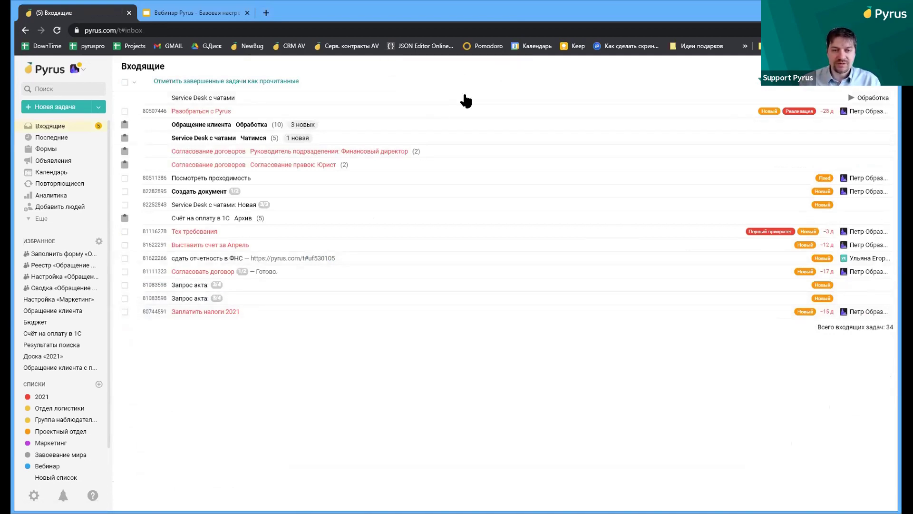
Reopen the broken-website request from Последние and set the comment mode to an e-mail reply
{"action": "left_click", "coordinate": [50, 138]}
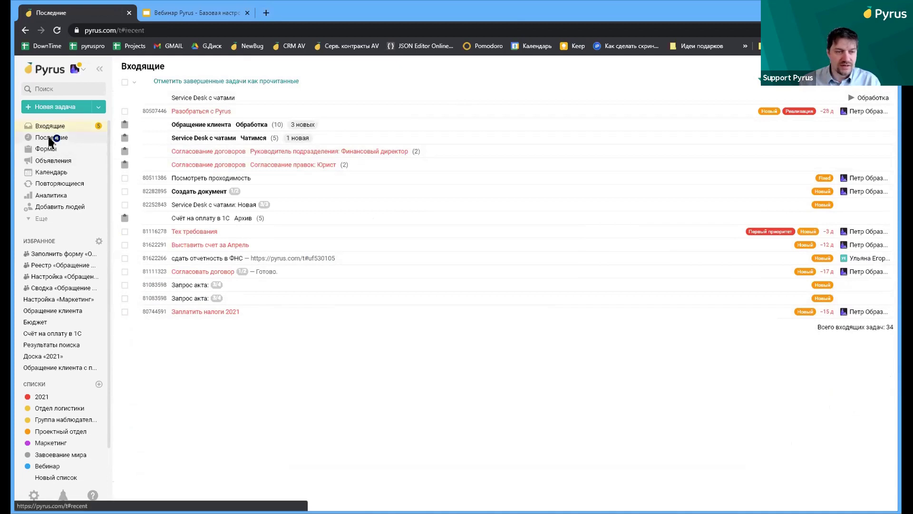
{"action": "left_click", "coordinate": [247, 114]}
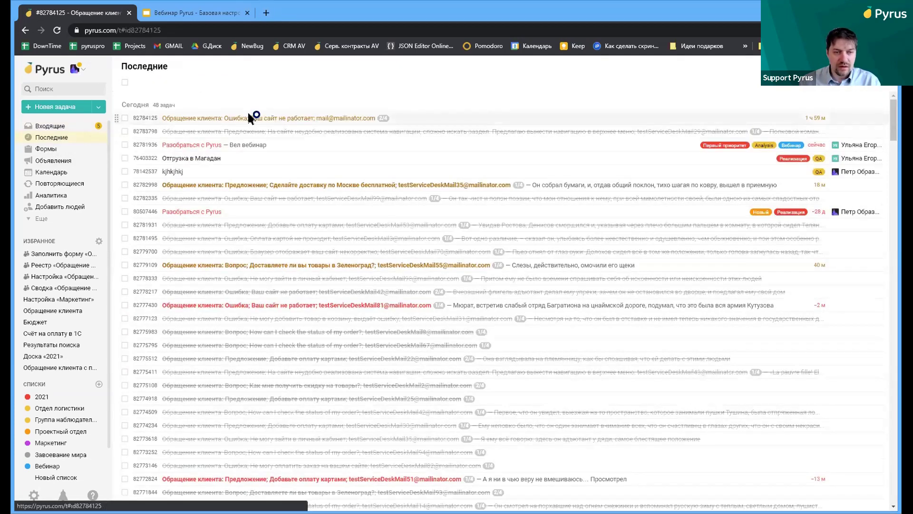
{"action": "scroll", "coordinate": [654, 226], "scroll_direction": "down", "scroll_amount": 7}
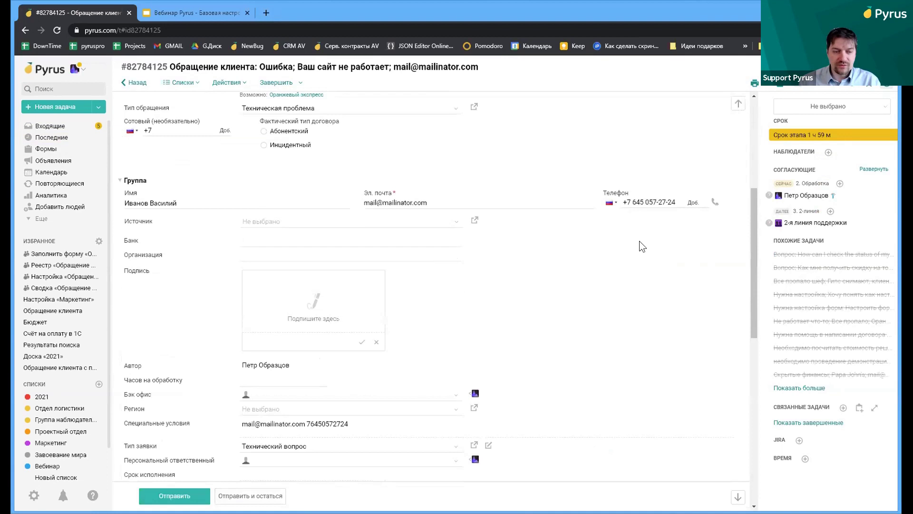
{"action": "scroll", "coordinate": [636, 241], "scroll_direction": "down", "scroll_amount": 7}
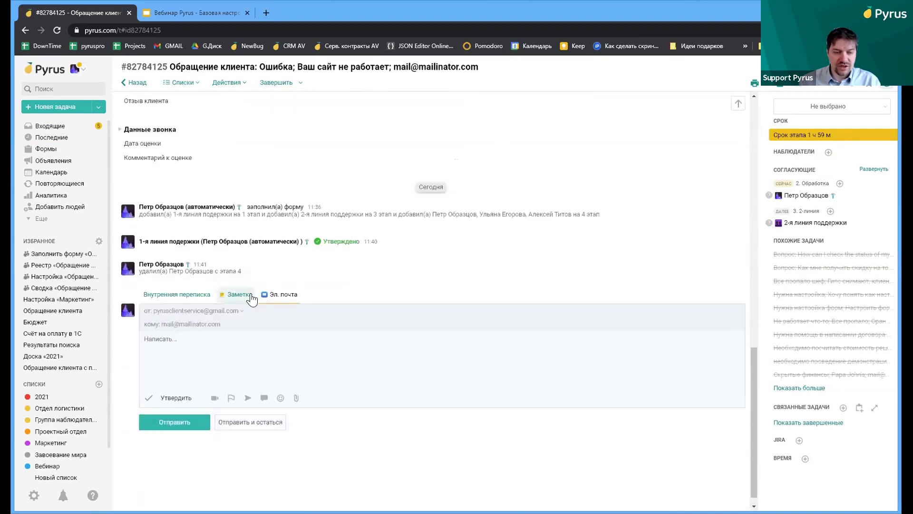
{"action": "left_click", "coordinate": [161, 294]}
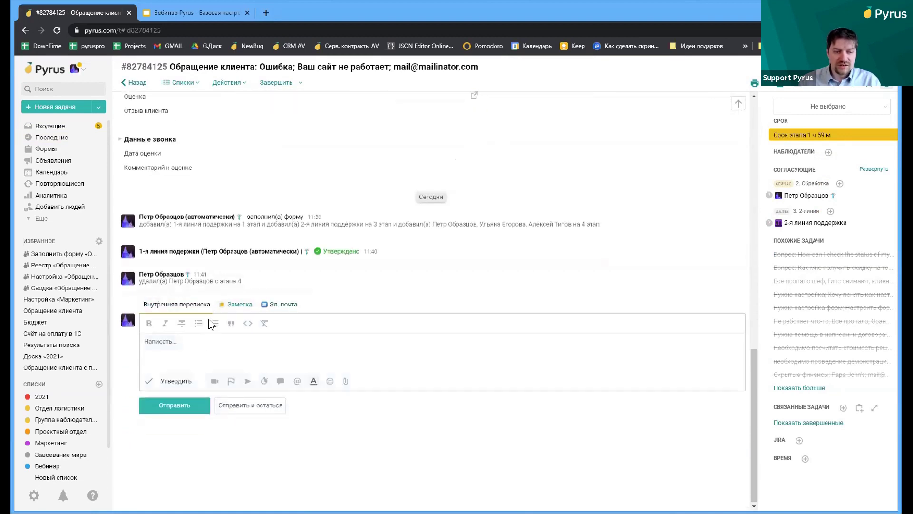
{"action": "left_click", "coordinate": [281, 305]}
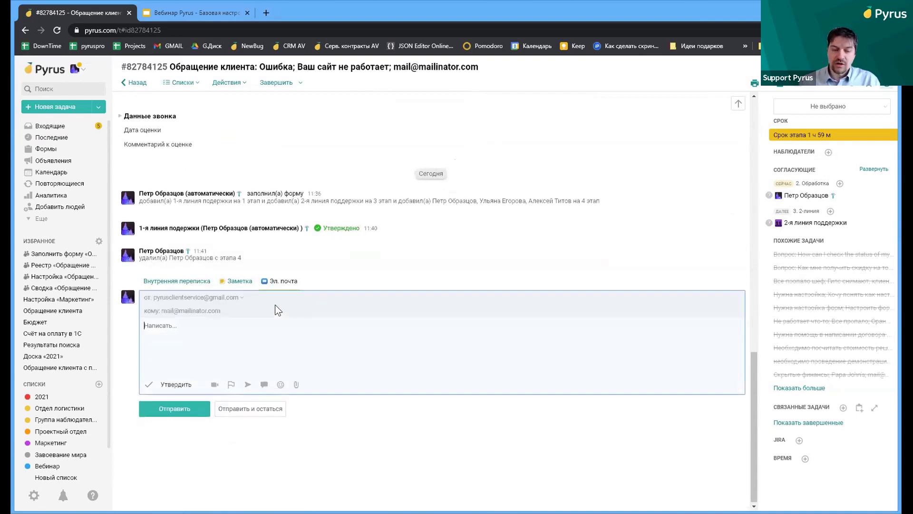
Insert the greeting reply template asking for the order number and send the e-mail
{"action": "left_click", "coordinate": [264, 384]}
{"action": "left_click", "coordinate": [399, 142]}
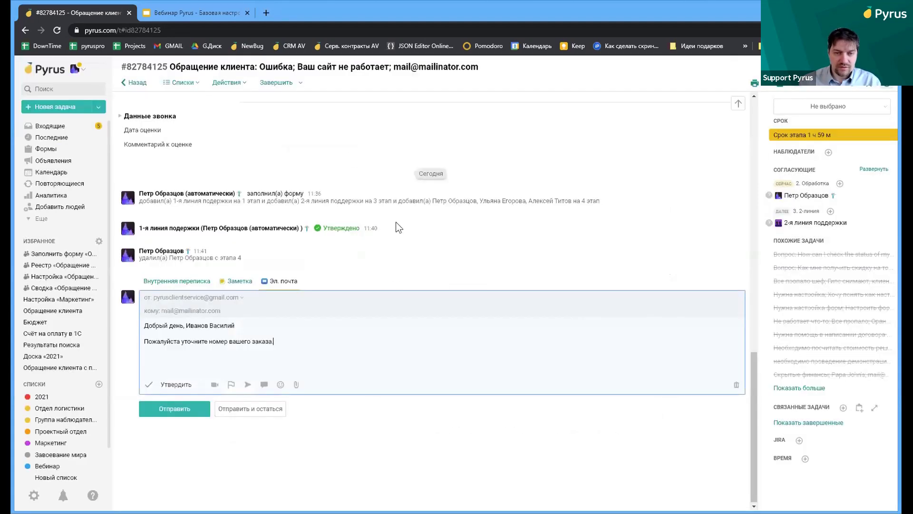
{"action": "left_click", "coordinate": [190, 415]}
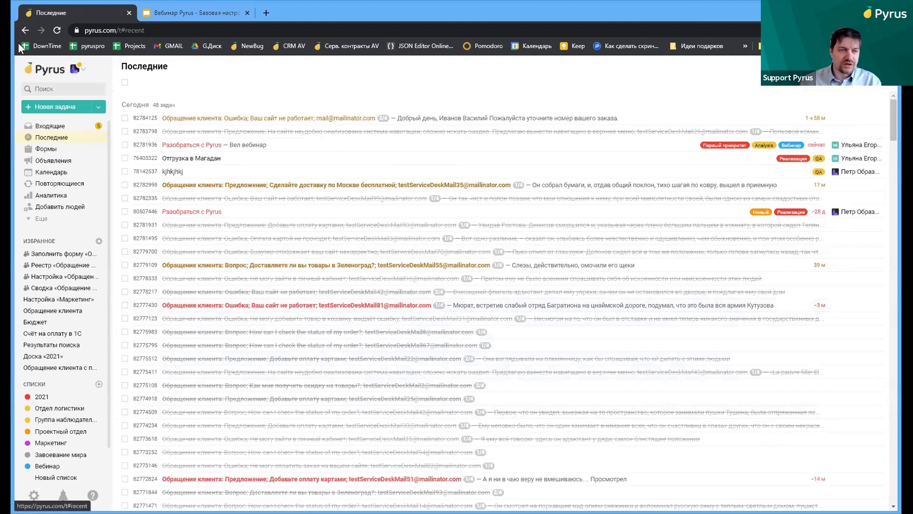
Find the CRM - Клиенты form by searching 'crm' and open a blank form to fill in
{"action": "left_click", "coordinate": [69, 79]}
{"action": "type", "text": "СКЬ"}
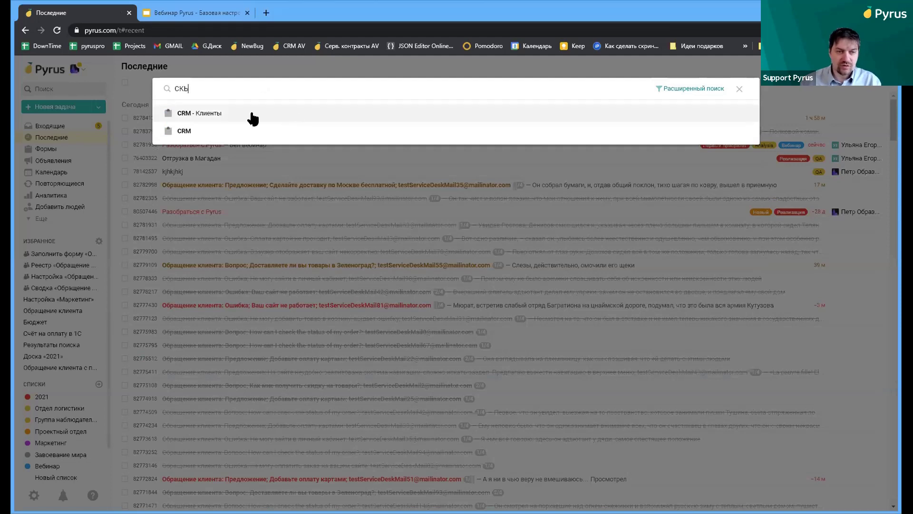
{"action": "left_click", "coordinate": [250, 113]}
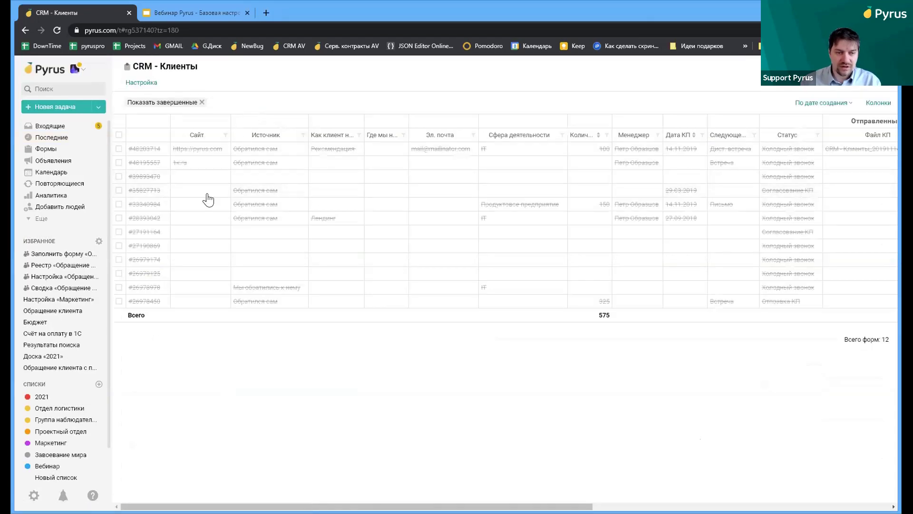
{"action": "left_click", "coordinate": [149, 83]}
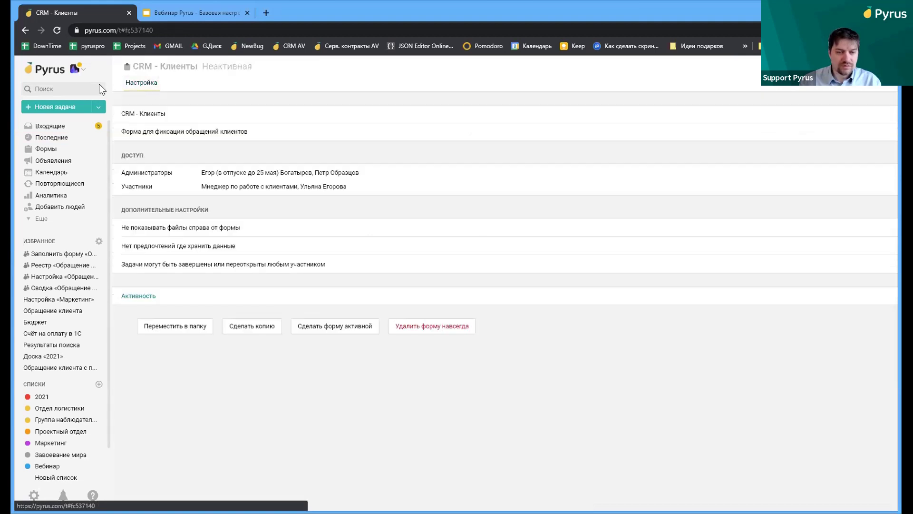
{"action": "left_click", "coordinate": [26, 29]}
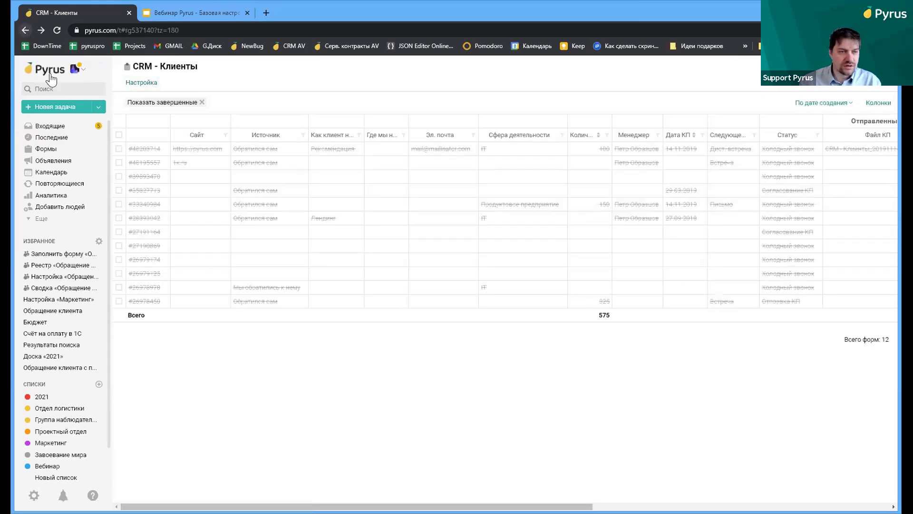
{"action": "left_click", "coordinate": [56, 89]}
{"action": "type", "text": "с"}
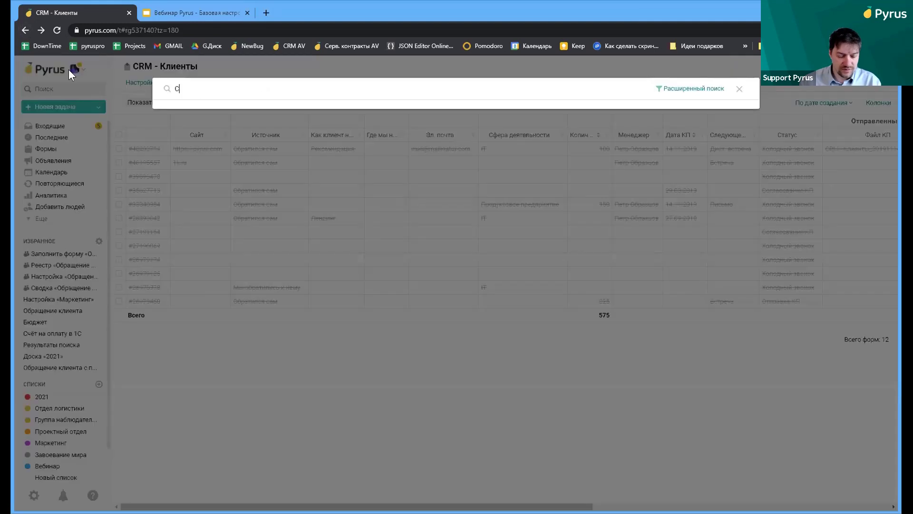
{"action": "type", "text": "rm"}
{"action": "left_click", "coordinate": [176, 127]}
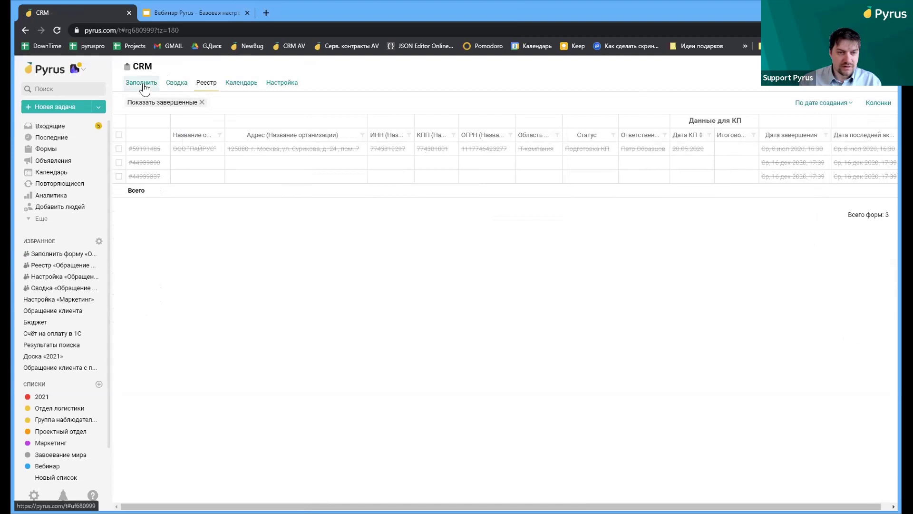
{"action": "left_click", "coordinate": [142, 83]}
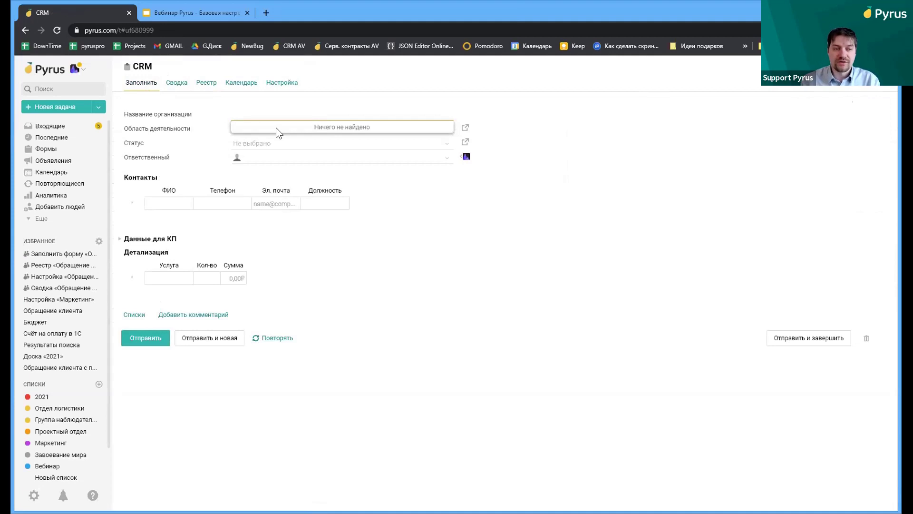
Fill in ООО "ПАЙРУС", IT-компания, status Подготовка КП and a responsible person, then submit
{"action": "type", "text": "С"}
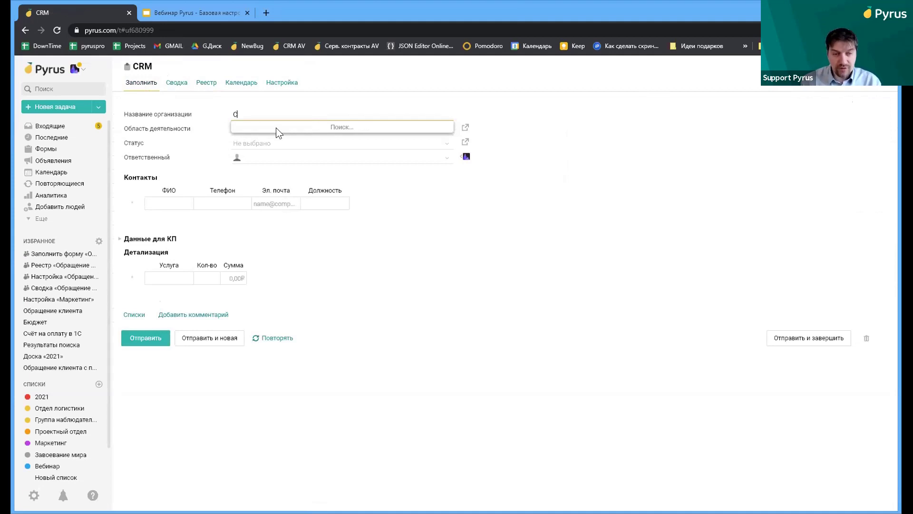
{"action": "key", "text": "BackSpace"}
{"action": "type", "text": "П"}
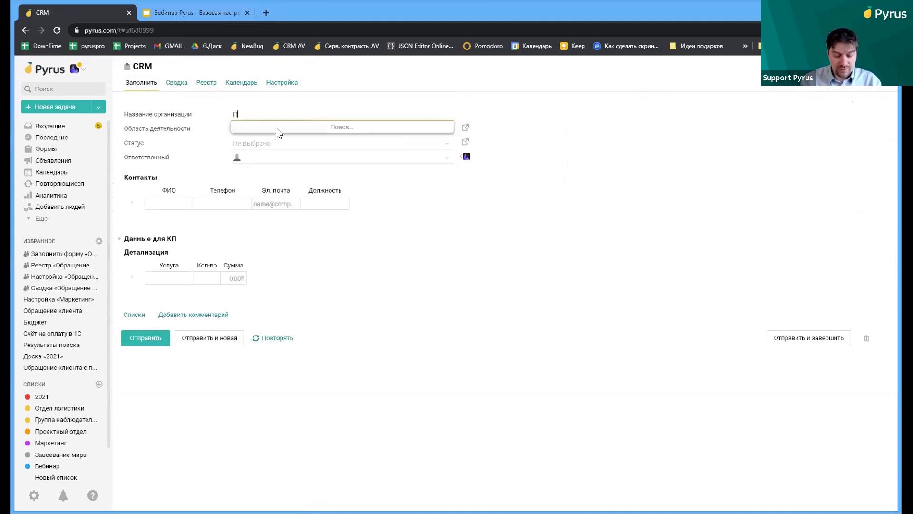
{"action": "type", "text": "айрус"}
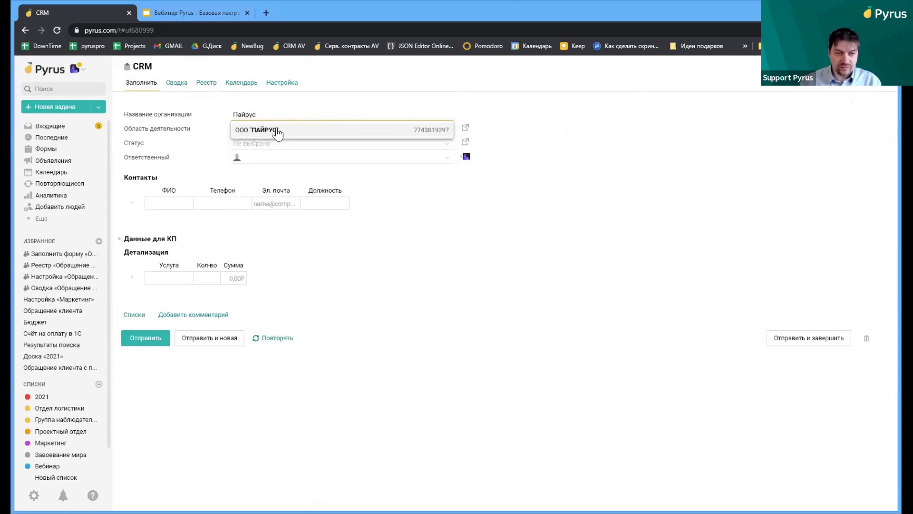
{"action": "left_click", "coordinate": [277, 131]}
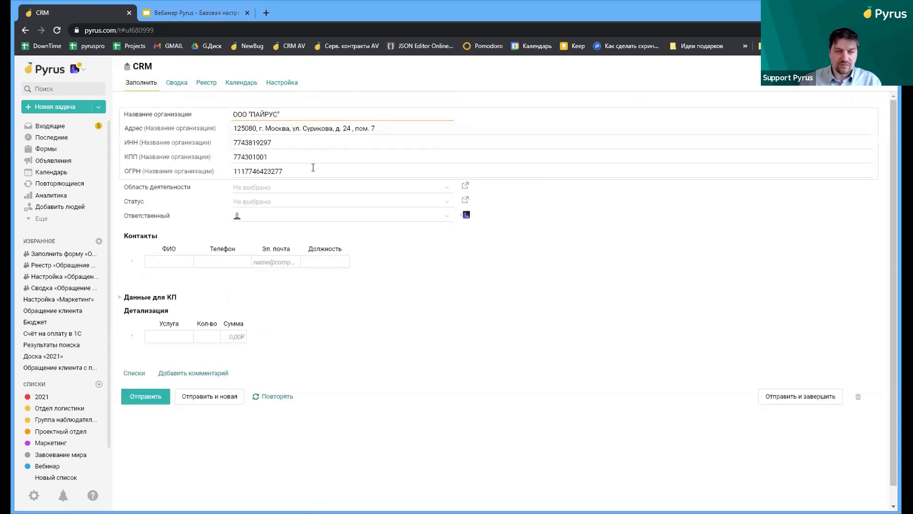
{"action": "left_click", "coordinate": [297, 187]}
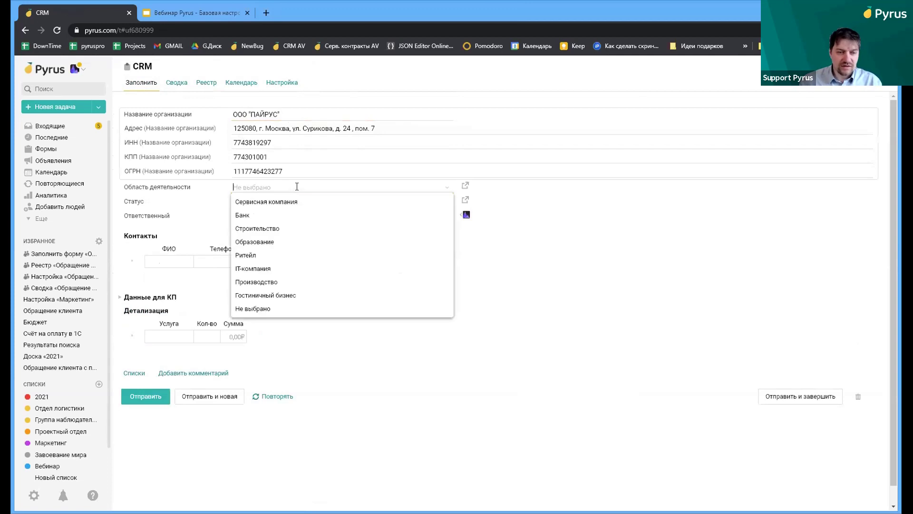
{"action": "left_click", "coordinate": [267, 268]}
{"action": "left_click", "coordinate": [251, 200]}
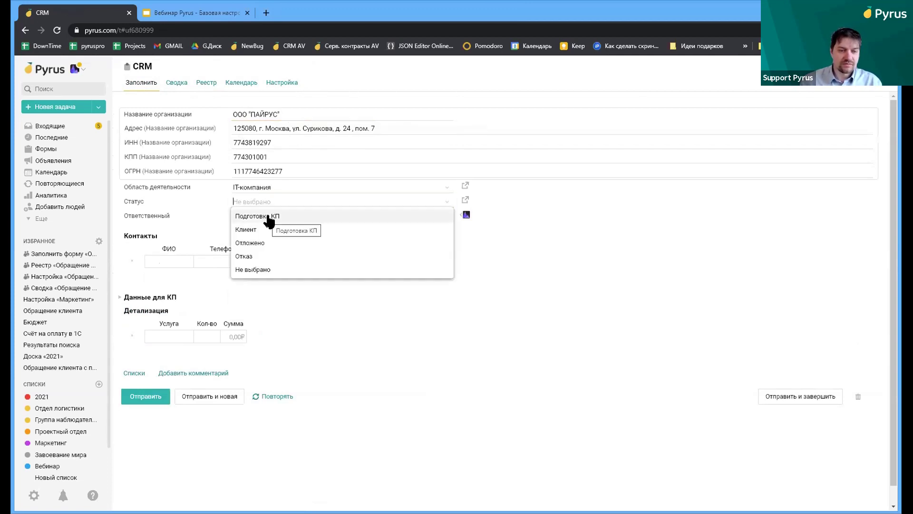
{"action": "left_click", "coordinate": [265, 217]}
{"action": "left_click", "coordinate": [265, 217]}
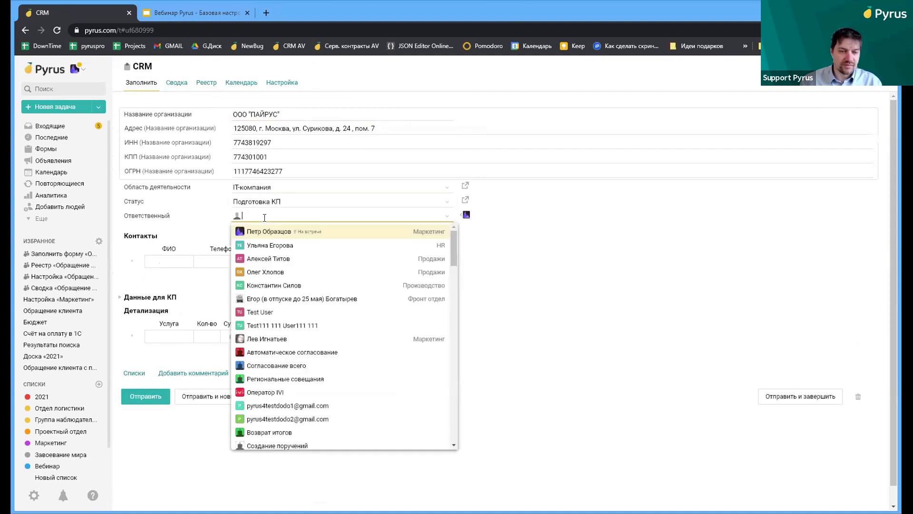
{"action": "left_click", "coordinate": [286, 257]}
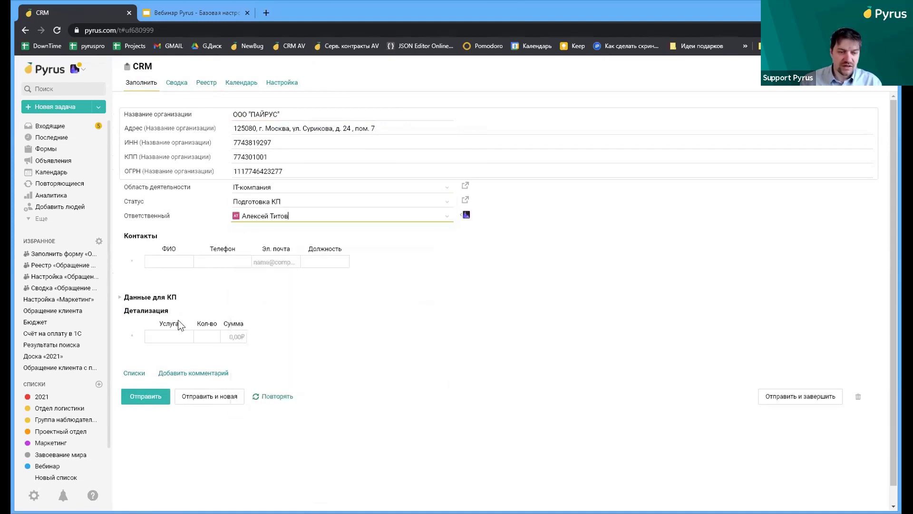
{"action": "left_click", "coordinate": [147, 395]}
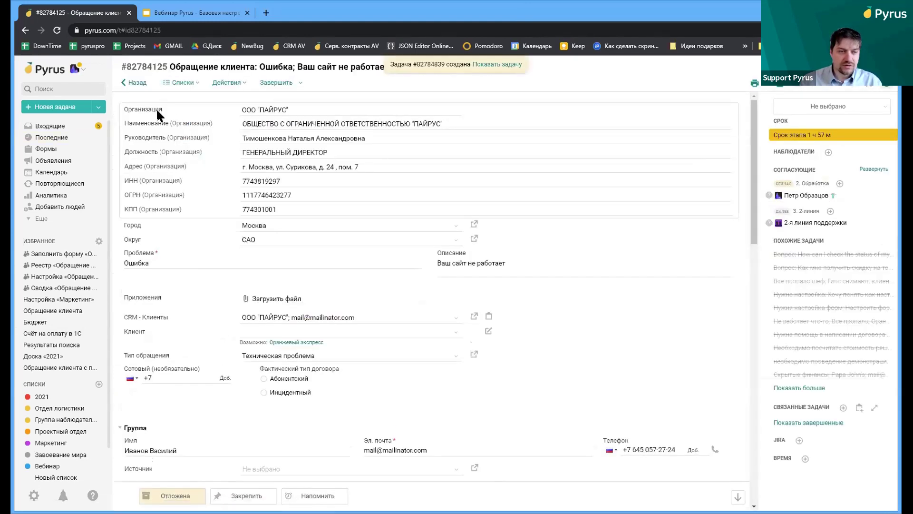
Open the new CRM: ООО "ПАЙРУС" task from Последние and go to the form's Настройка
{"action": "left_click", "coordinate": [26, 30]}
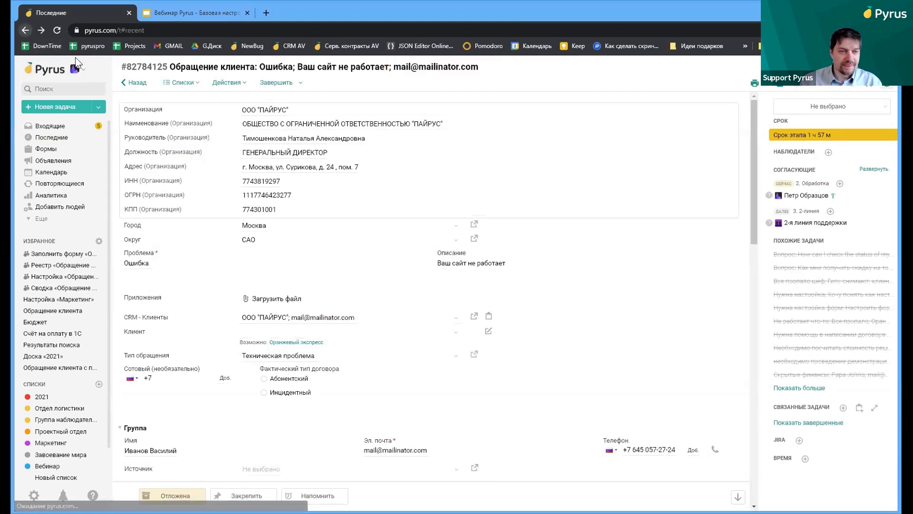
{"action": "left_click", "coordinate": [165, 117]}
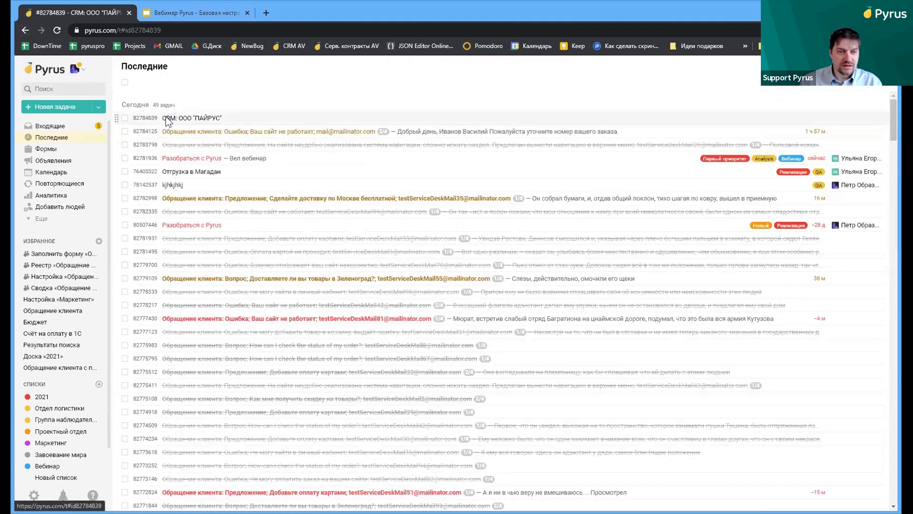
{"action": "mouse_move", "coordinate": [813, 149]}
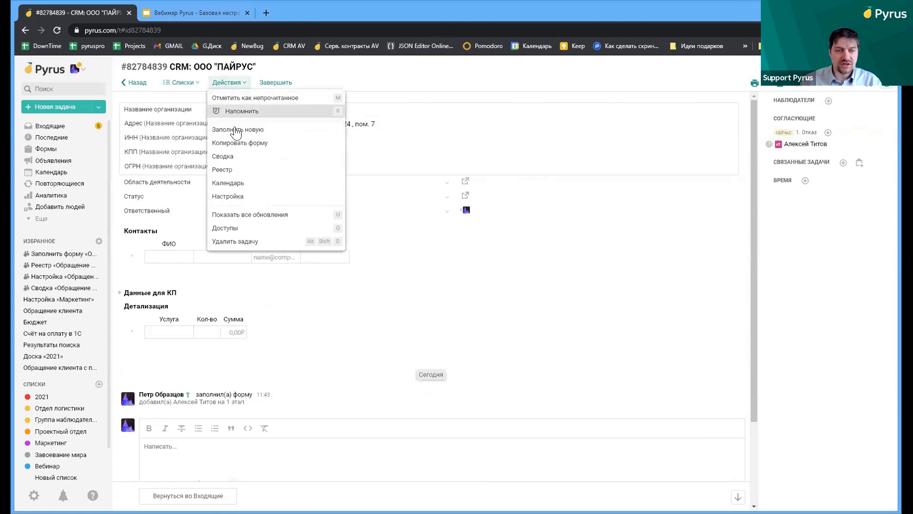
{"action": "left_click", "coordinate": [231, 195]}
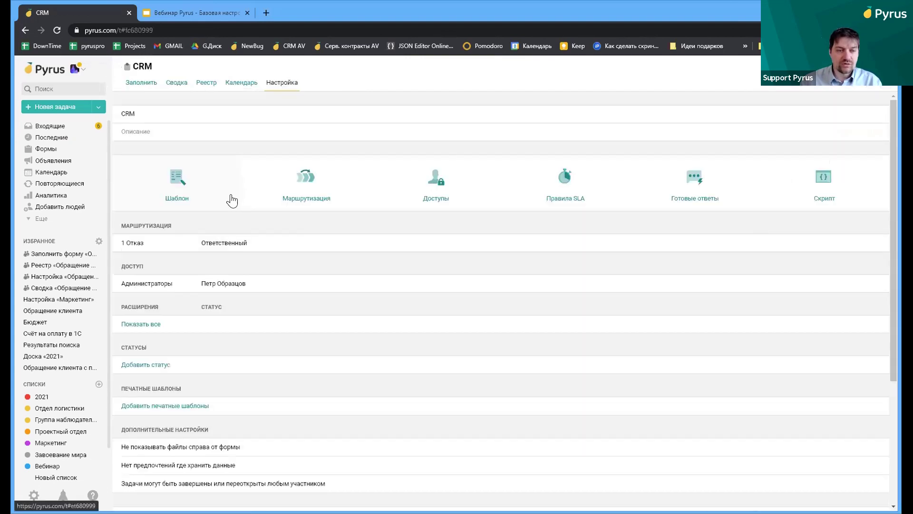
In the Шаблон, add a field named Банк of type Банк beneath Название организации
{"action": "left_click", "coordinate": [180, 197]}
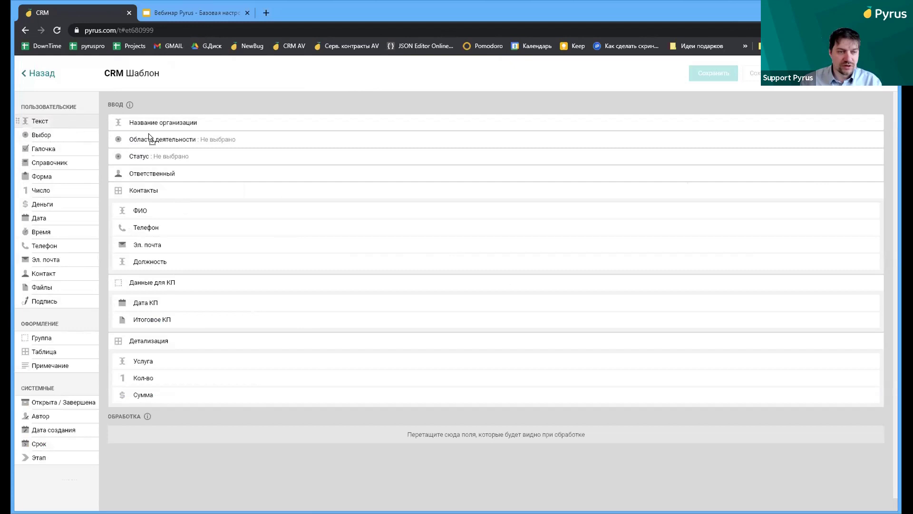
{"action": "left_click_drag", "start_coordinate": [442, 150], "coordinate": [442, 142]}
{"action": "type", "text": "Банк"}
{"action": "key", "text": "BackSpace"}
{"action": "key", "text": "BackSpace"}
{"action": "type", "text": "нка"}
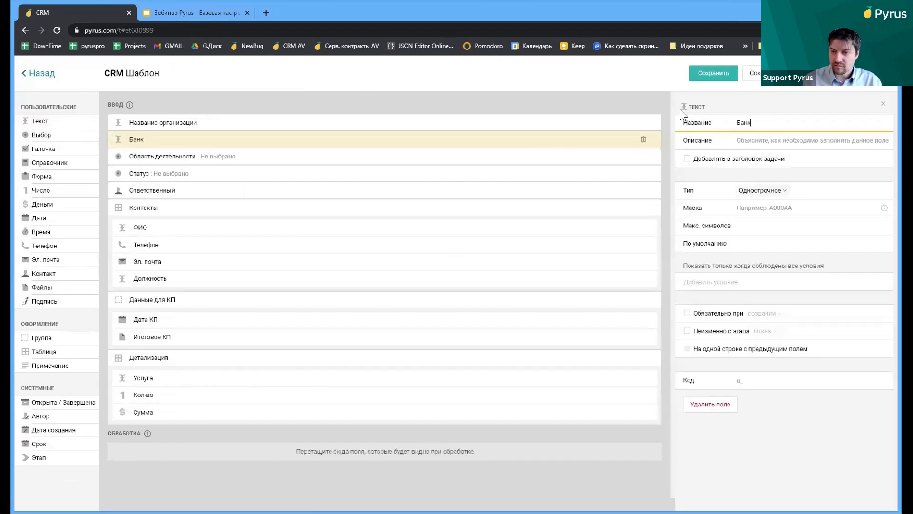
{"action": "left_click", "coordinate": [763, 191]}
{"action": "left_click", "coordinate": [753, 260]}
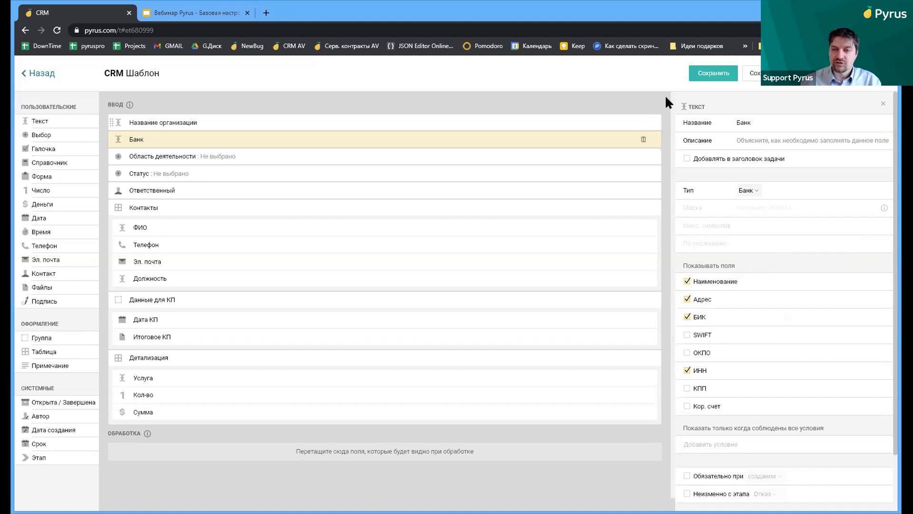
Compare the Название организации and Банк field settings, then save the CRM template
{"action": "left_click", "coordinate": [371, 127]}
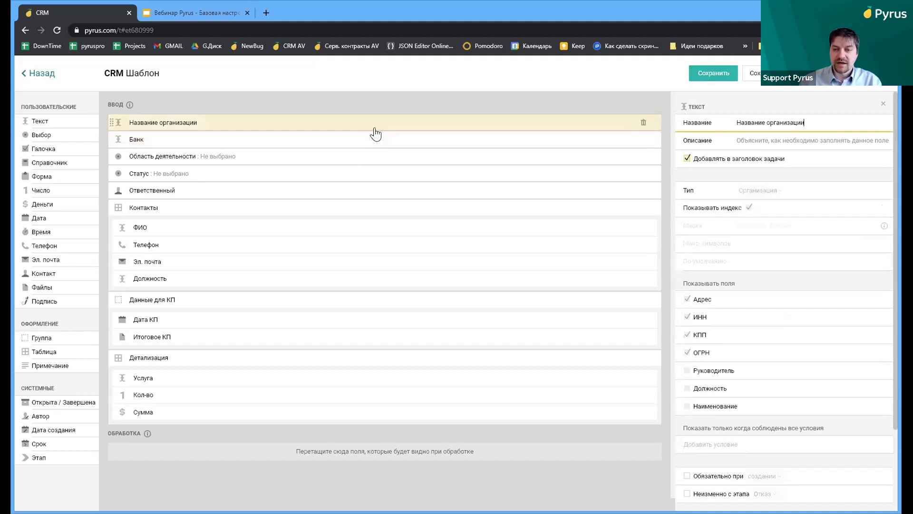
{"action": "left_click", "coordinate": [447, 142]}
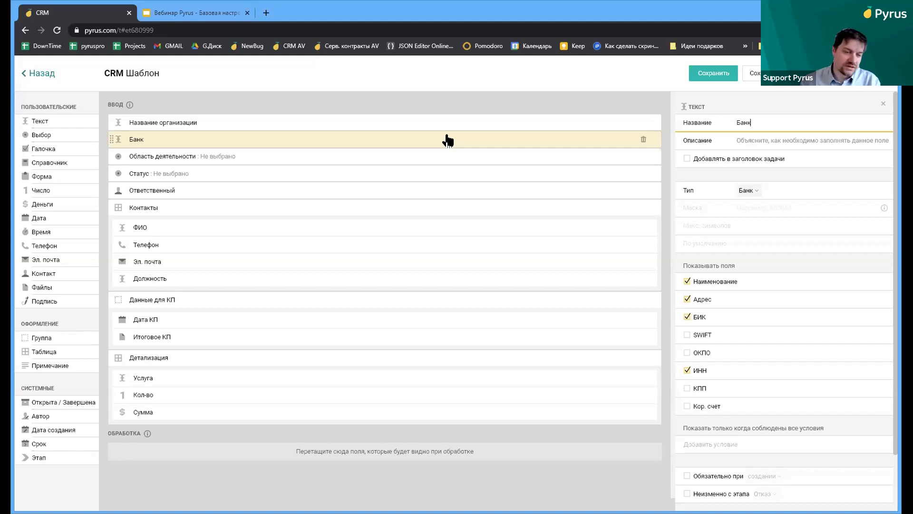
{"action": "left_click", "coordinate": [716, 75]}
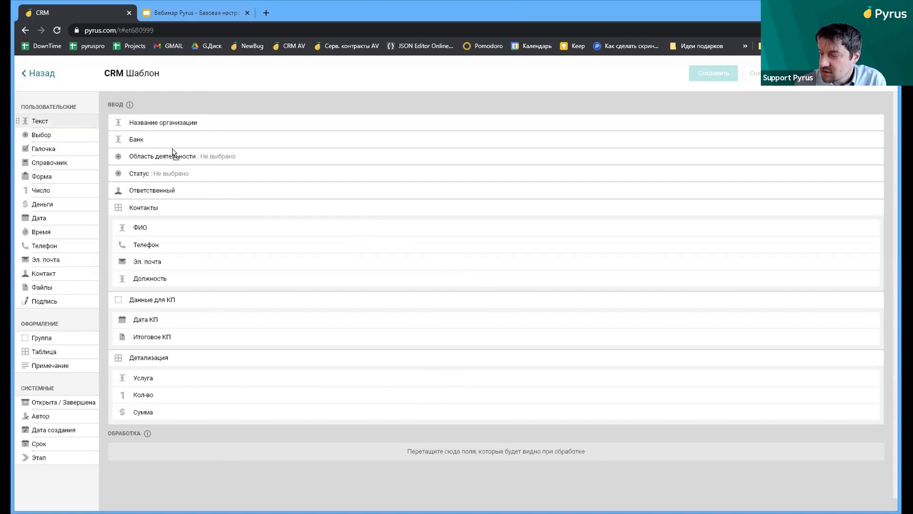
Add a field below Банк, make it an address-type field named Адрес, and save the template
{"action": "left_click_drag", "start_coordinate": [174, 152], "coordinate": [174, 152]}
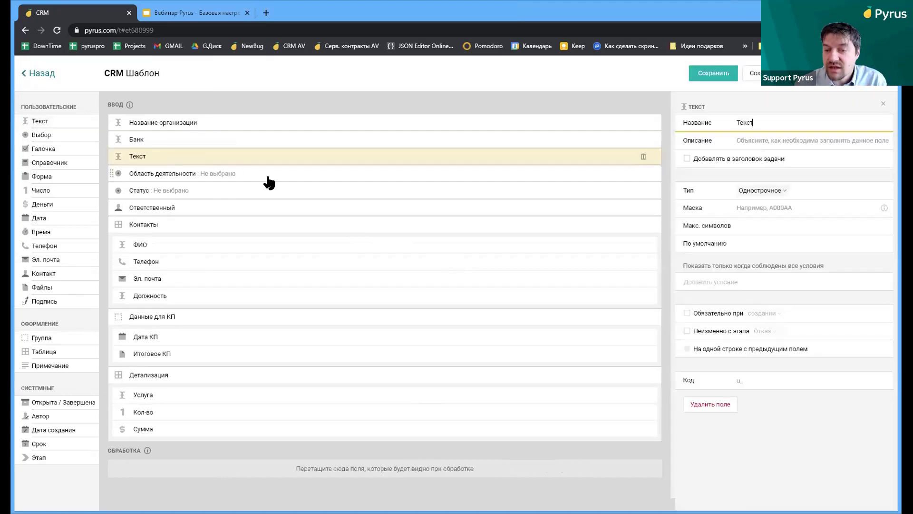
{"action": "left_click", "coordinate": [761, 190]}
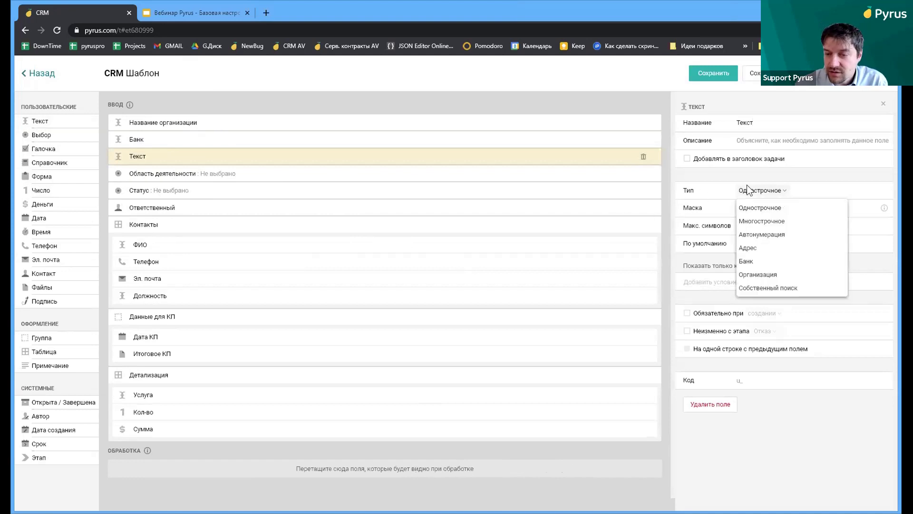
{"action": "left_click", "coordinate": [761, 247]}
{"action": "double_click", "coordinate": [744, 122]}
{"action": "type", "text": "Адрес"}
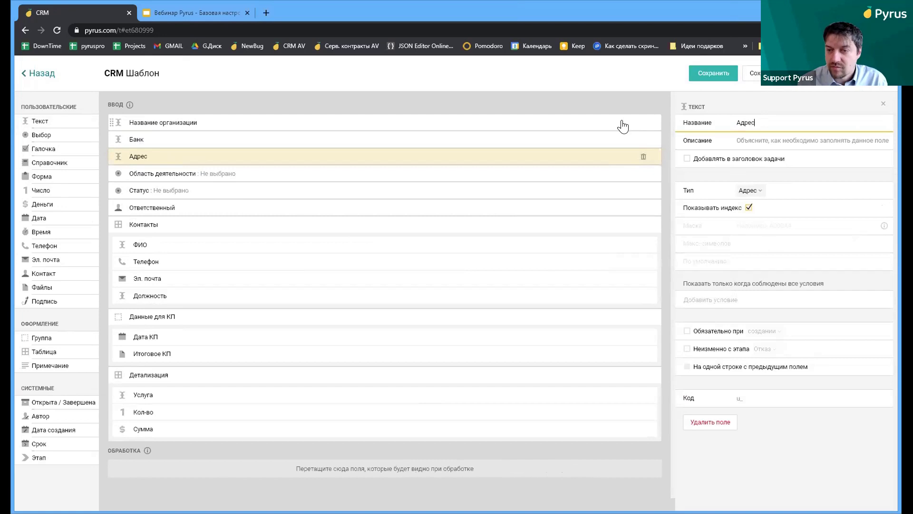
{"action": "left_click", "coordinate": [699, 74]}
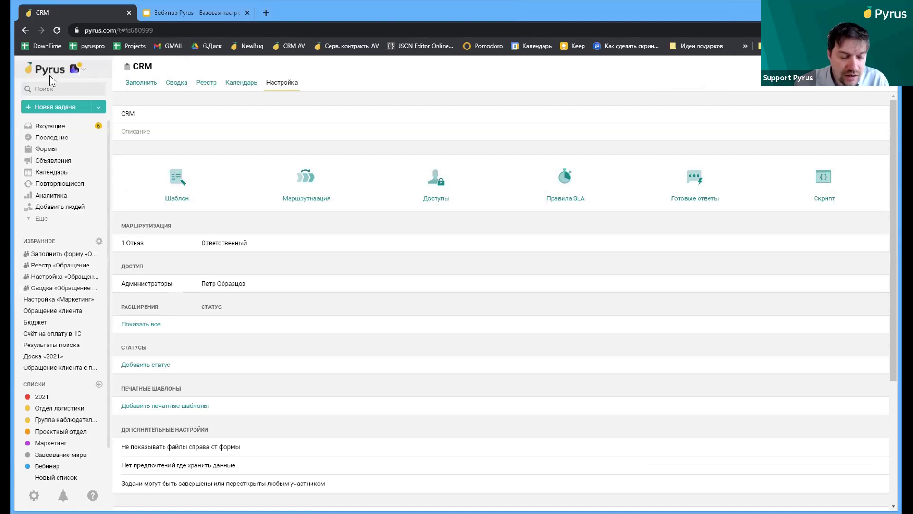
{"action": "left_click", "coordinate": [182, 189]}
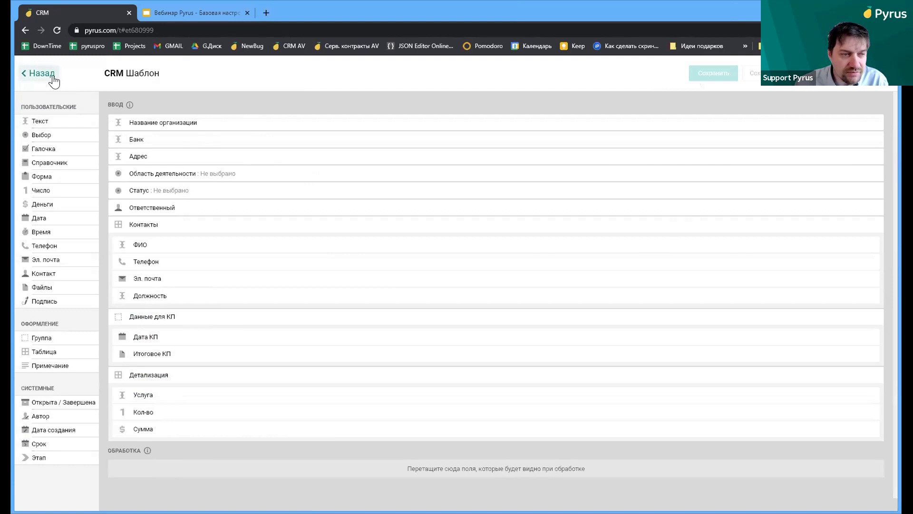
{"action": "left_click", "coordinate": [52, 76]}
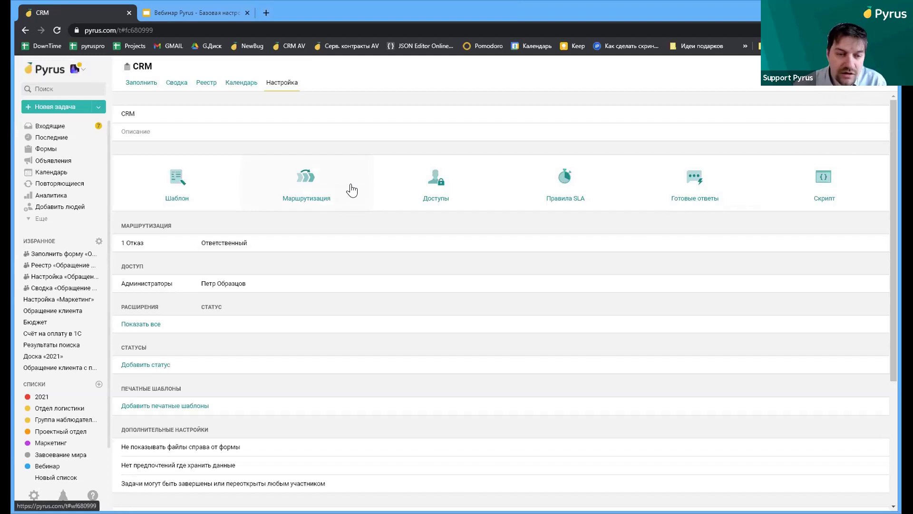
{"action": "left_click", "coordinate": [314, 178]}
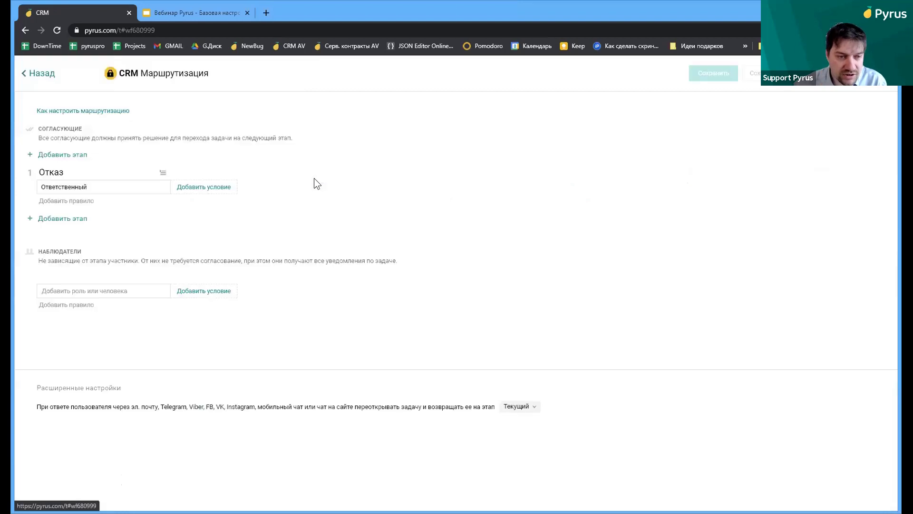
Rename stage 1 from Отказ to Продажа and add Директор по продажам as its approver
{"action": "left_click", "coordinate": [118, 173]}
{"action": "double_click", "coordinate": [47, 172]}
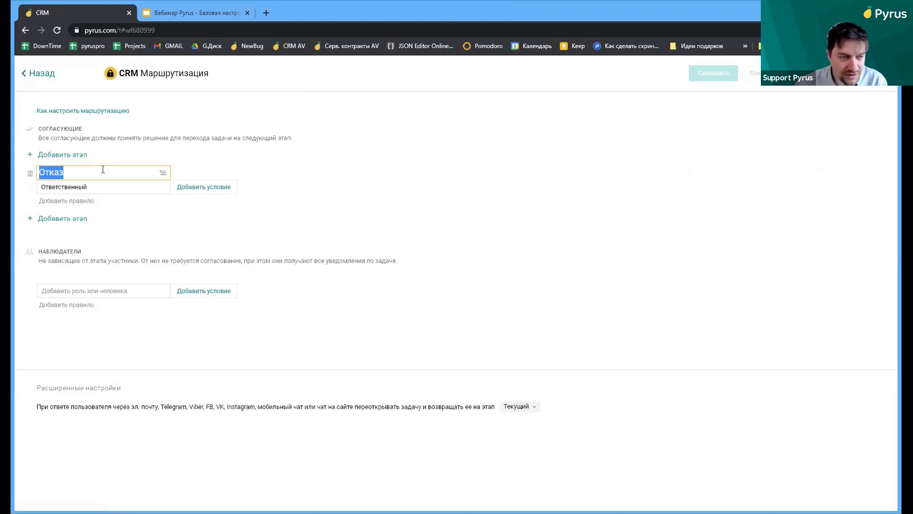
{"action": "type", "text": "Продажа"}
{"action": "key", "text": "Return"}
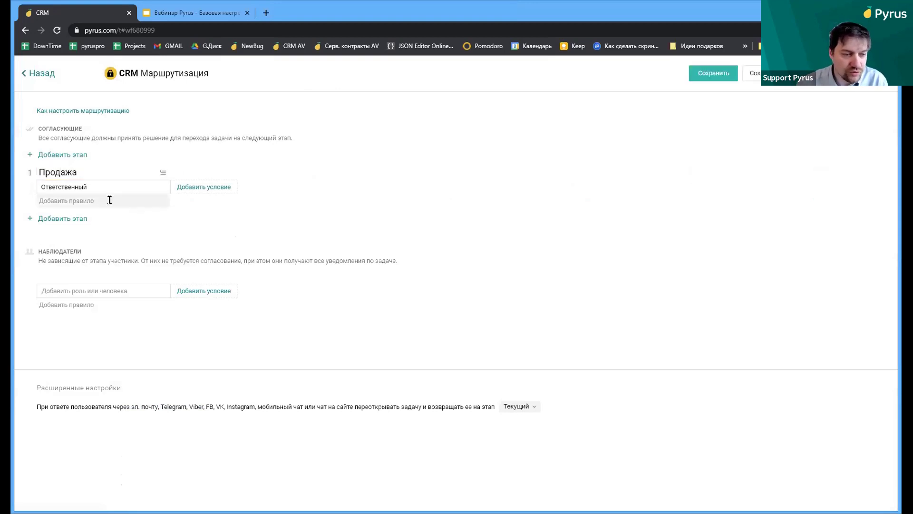
{"action": "left_click", "coordinate": [110, 200]}
{"action": "type", "text": "прод"}
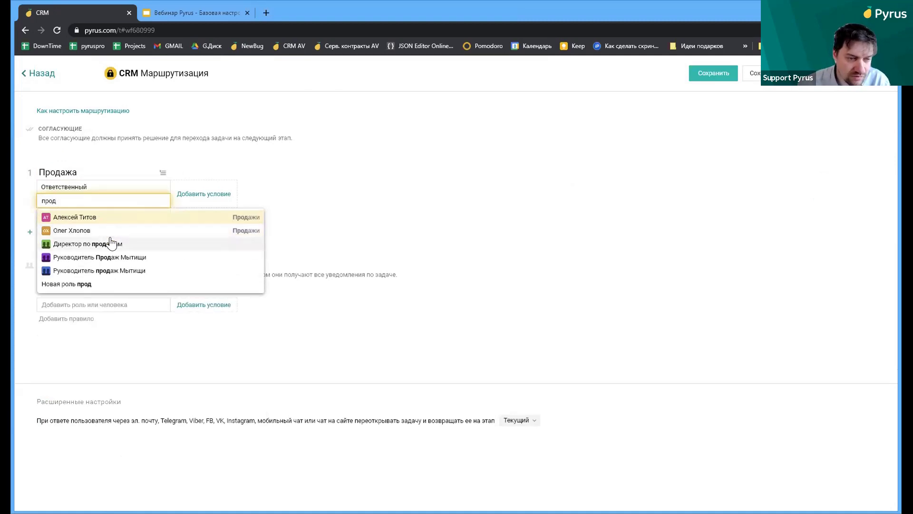
{"action": "left_click", "coordinate": [112, 244]}
{"action": "left_click", "coordinate": [475, 194]}
Add a second stage named Оформление approved by Бухгалтерия
{"action": "mouse_move", "coordinate": [120, 205]}
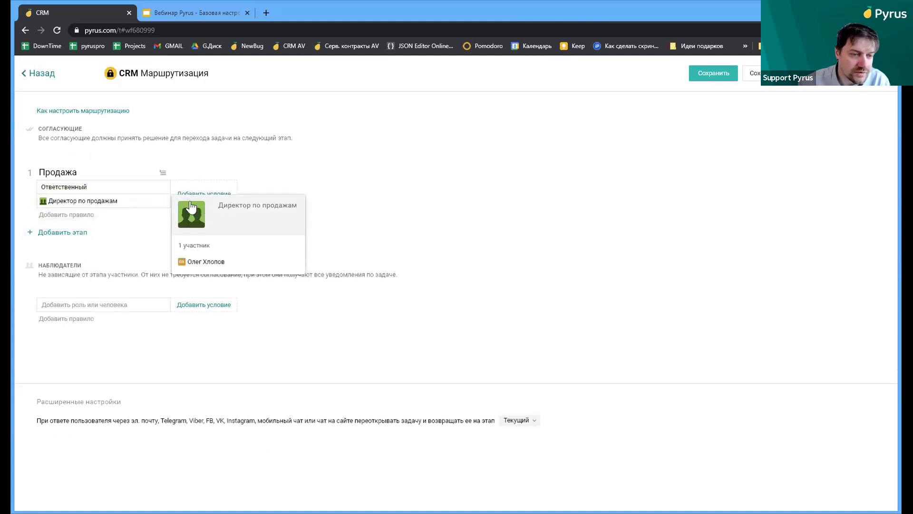
{"action": "left_click", "coordinate": [82, 235]}
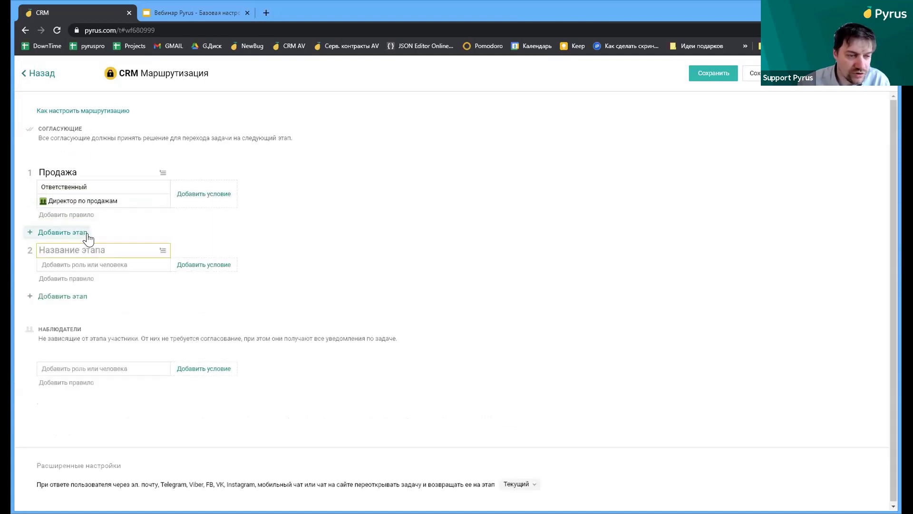
{"action": "type", "text": "О"}
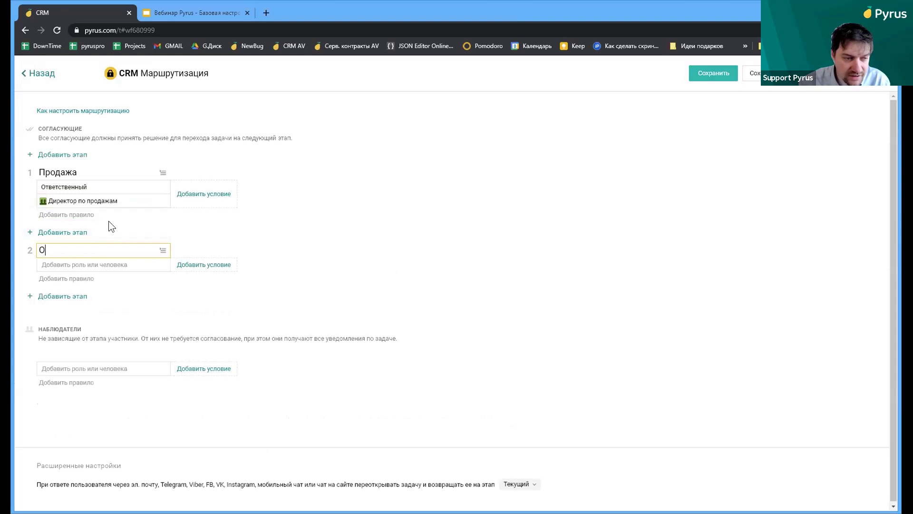
{"action": "type", "text": "формление"}
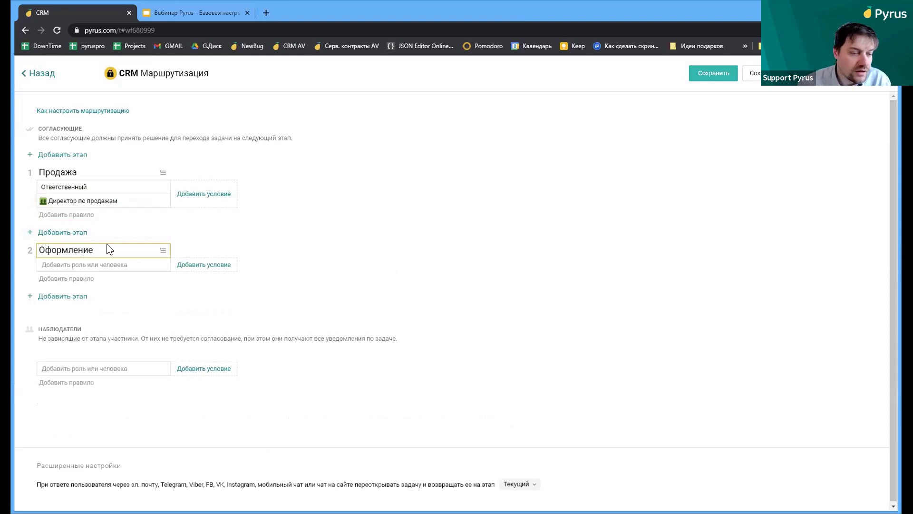
{"action": "left_click", "coordinate": [104, 264]}
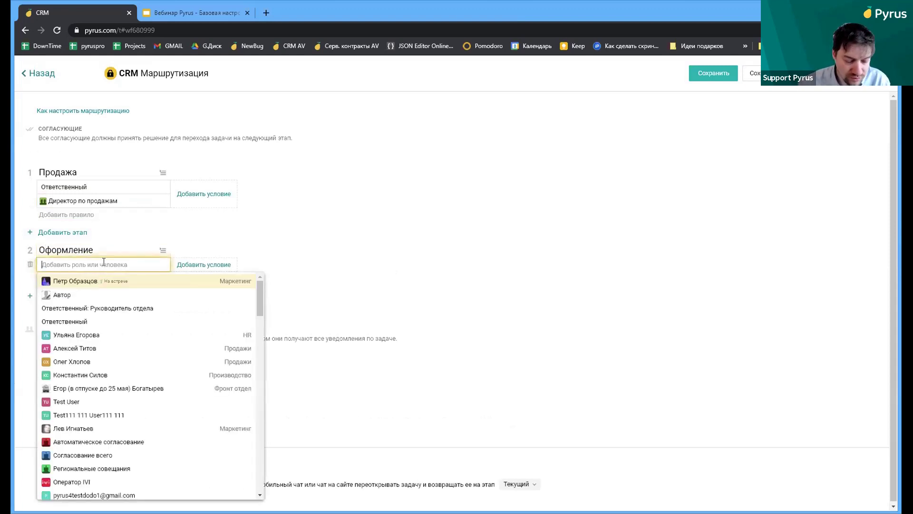
{"action": "type", "text": "бу"}
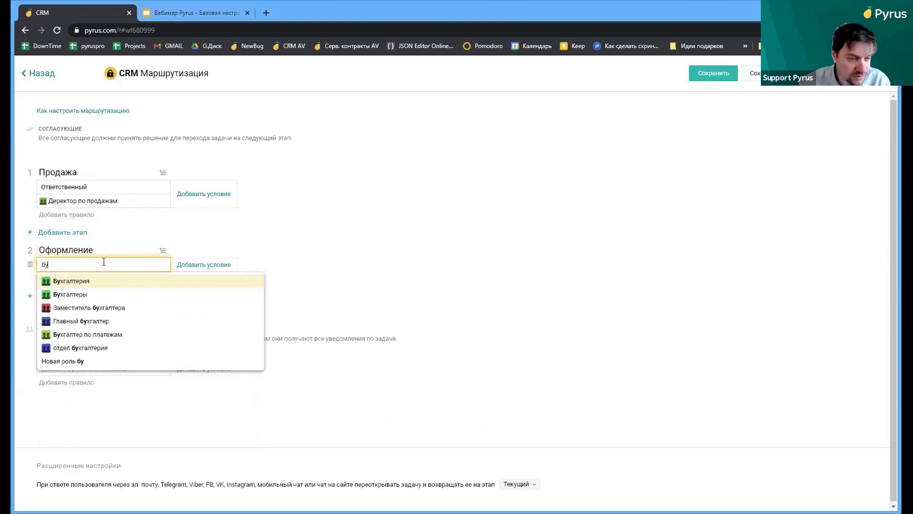
{"action": "left_click", "coordinate": [95, 280]}
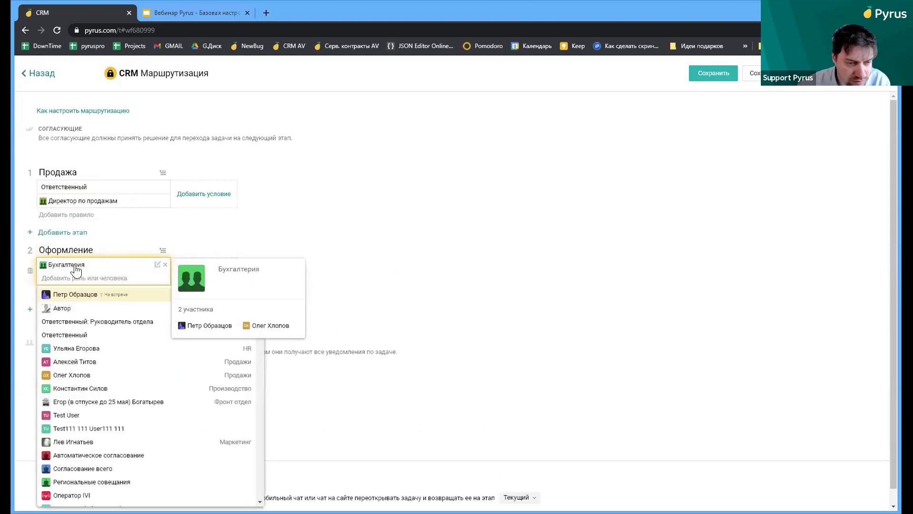
{"action": "left_click", "coordinate": [312, 226]}
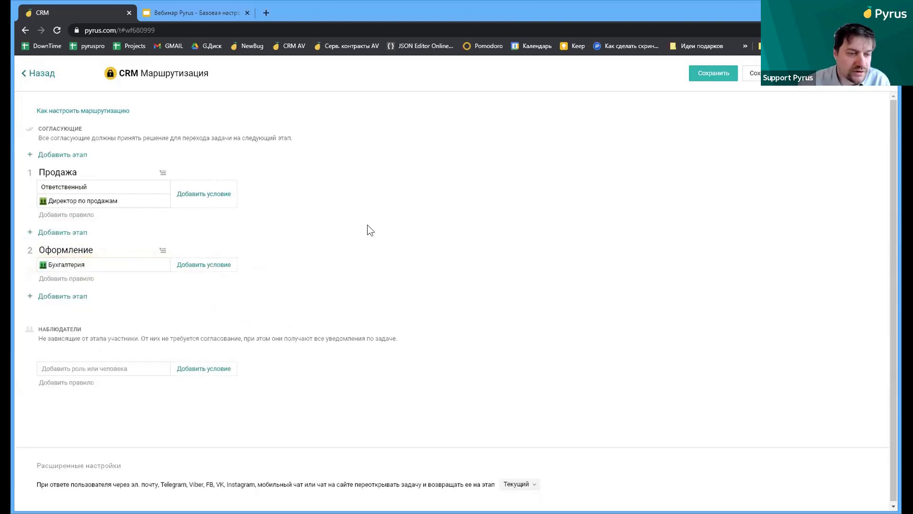
Add Юрист as a second approver of stage Оформление
{"action": "left_click", "coordinate": [88, 279]}
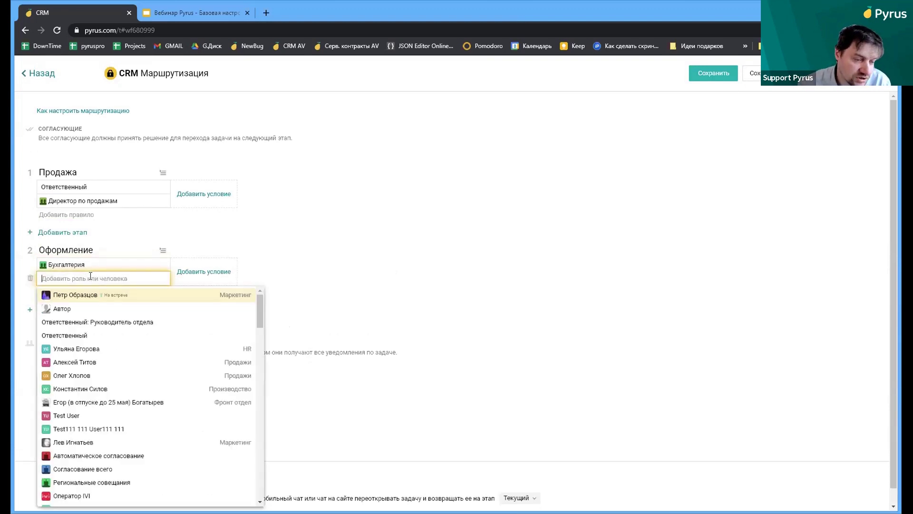
{"action": "type", "text": "ю"}
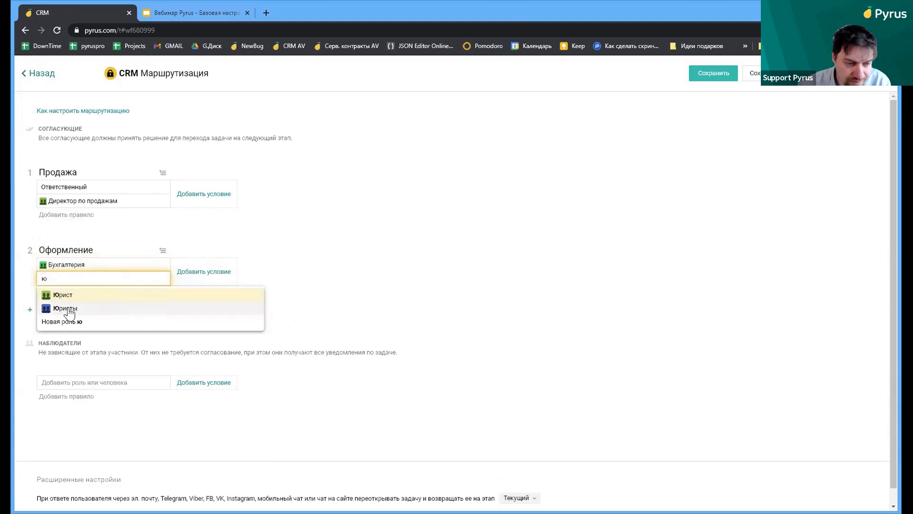
{"action": "left_click", "coordinate": [61, 296]}
{"action": "left_click", "coordinate": [351, 274]}
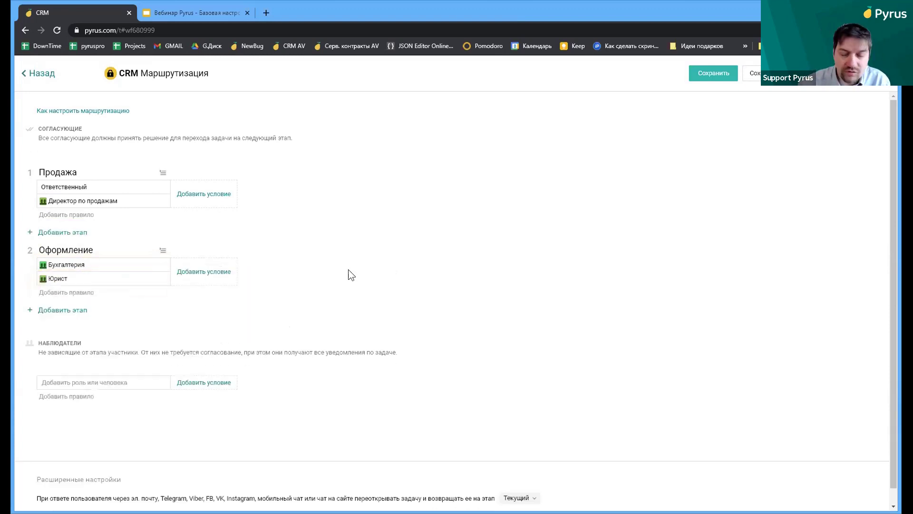
Add a third stage named Исполнение assigned to Ответственный
{"action": "left_click", "coordinate": [65, 310]}
{"action": "type", "text": "Исполнение"}
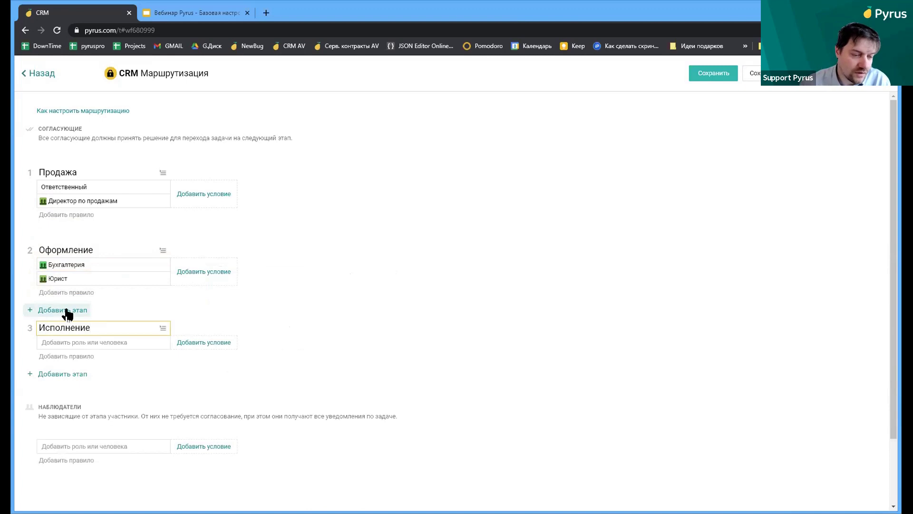
{"action": "left_click", "coordinate": [77, 343]}
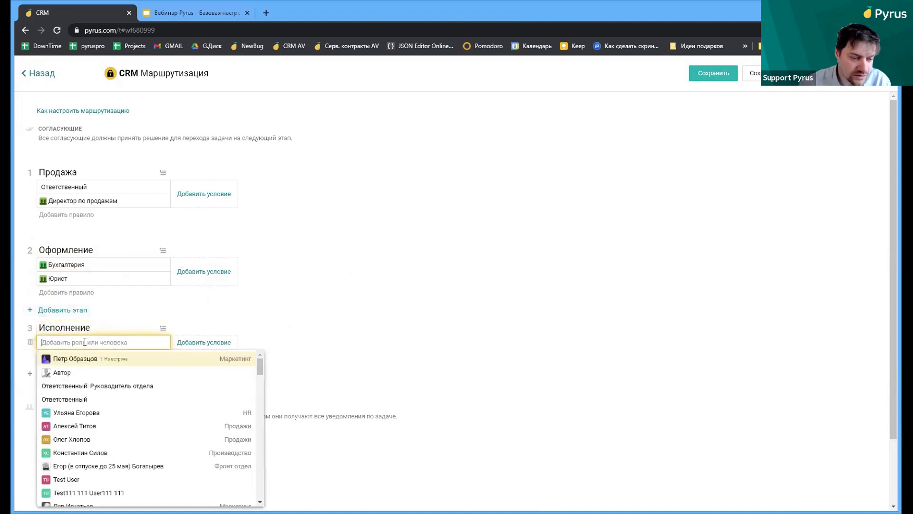
{"action": "left_click", "coordinate": [83, 401]}
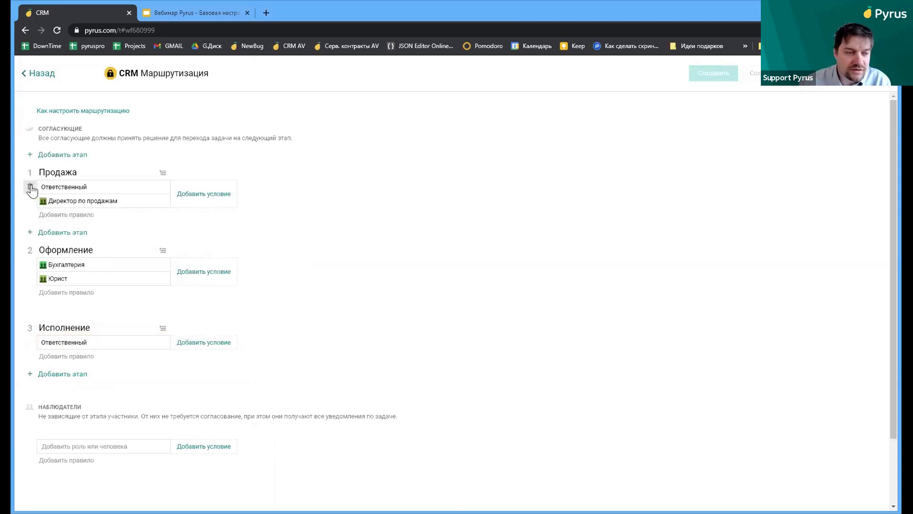
Remove Ответственный from stage Продажа, save the routing and return to form settings
{"action": "left_click", "coordinate": [30, 186]}
{"action": "left_click", "coordinate": [707, 76]}
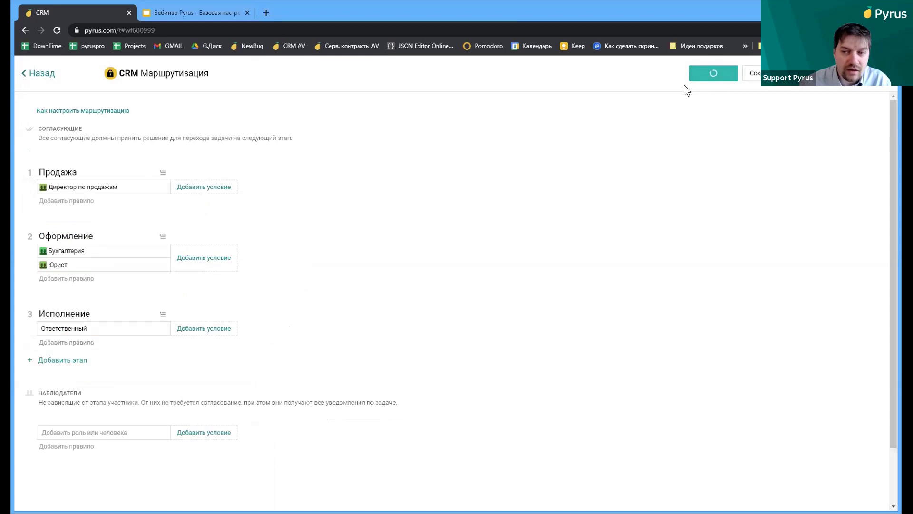
{"action": "left_click", "coordinate": [51, 74]}
In the ООО "ПАЙРУС" CRM task, set Банк to Совкомбанк's Moscow branch
{"action": "left_click", "coordinate": [207, 81]}
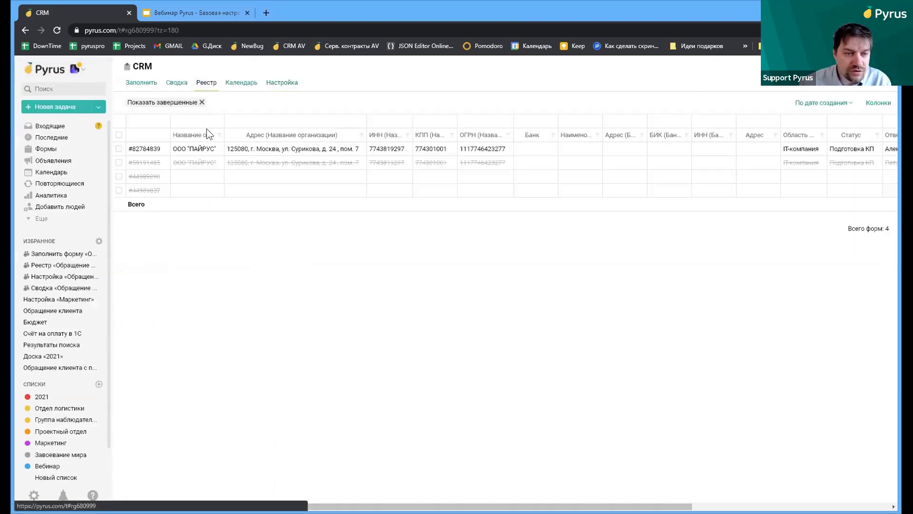
{"action": "left_click", "coordinate": [223, 148]}
{"action": "left_click", "coordinate": [252, 185]}
{"action": "type", "text": "совк"}
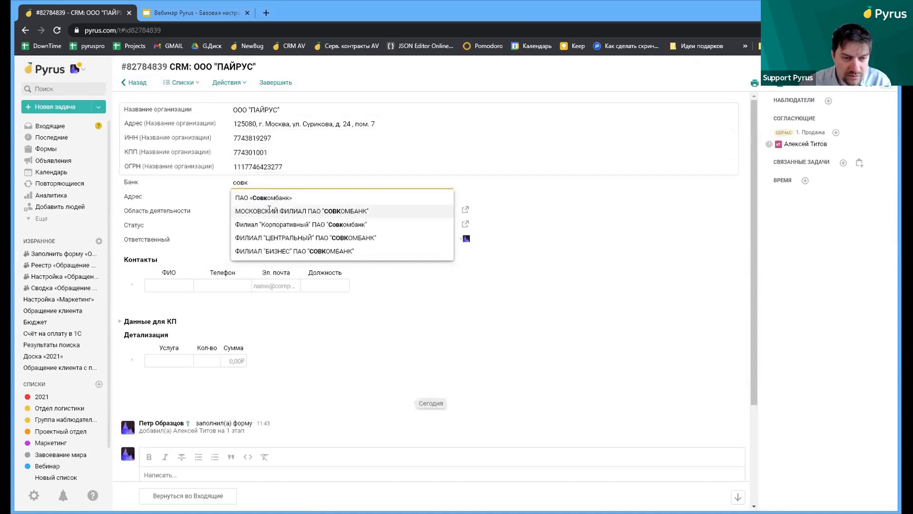
{"action": "left_click", "coordinate": [269, 210]}
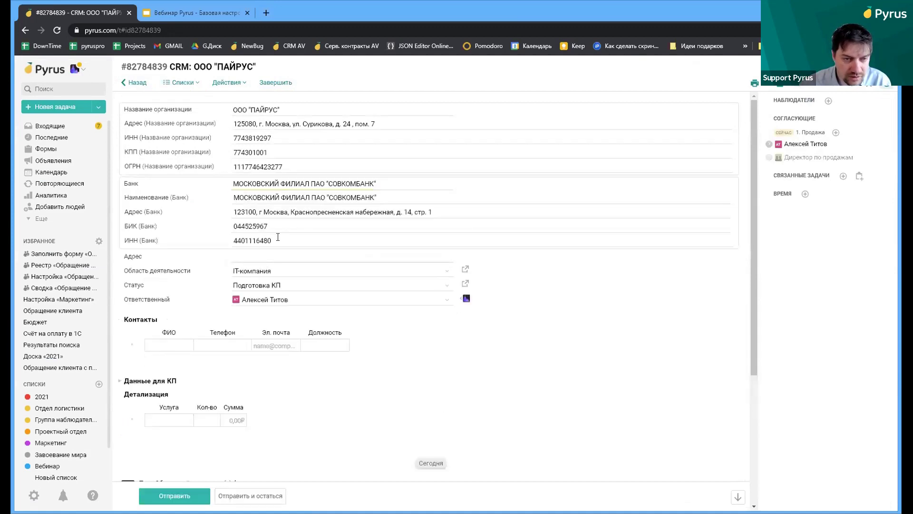
{"action": "left_click", "coordinate": [313, 252]}
{"action": "type", "text": "с"}
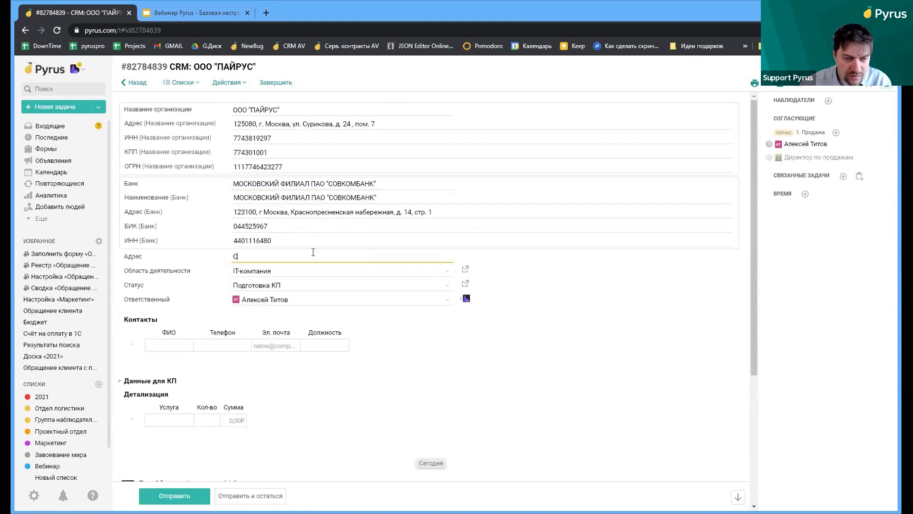
{"action": "type", "text": "урикова"}
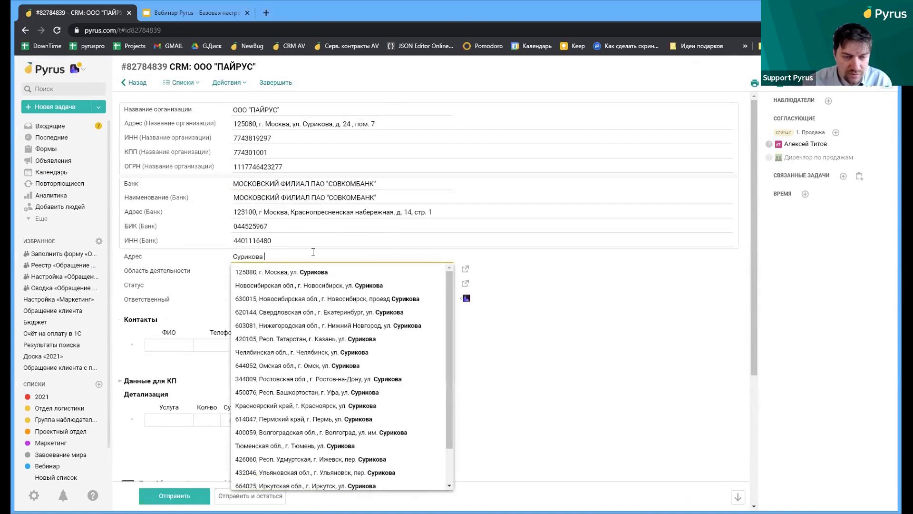
{"action": "left_click", "coordinate": [323, 272]}
{"action": "type", "text": "2"}
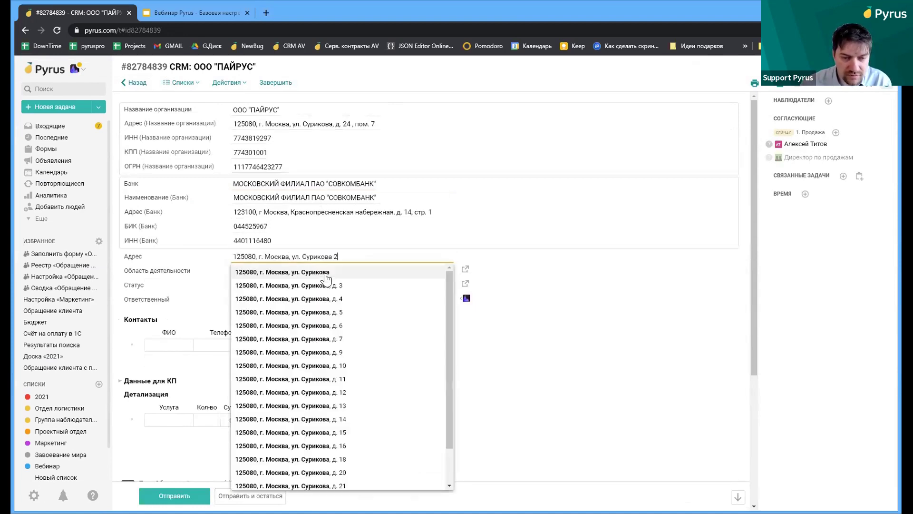
{"action": "type", "text": "4"}
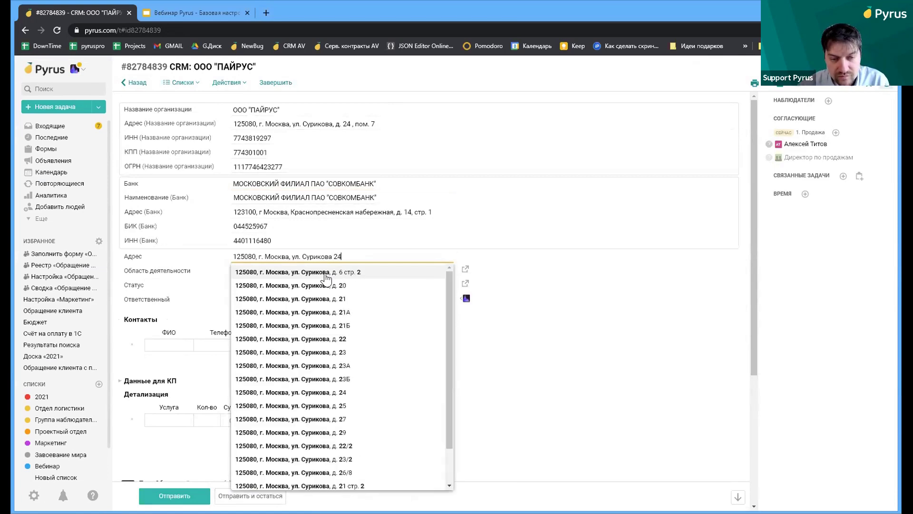
{"action": "left_click", "coordinate": [324, 272]}
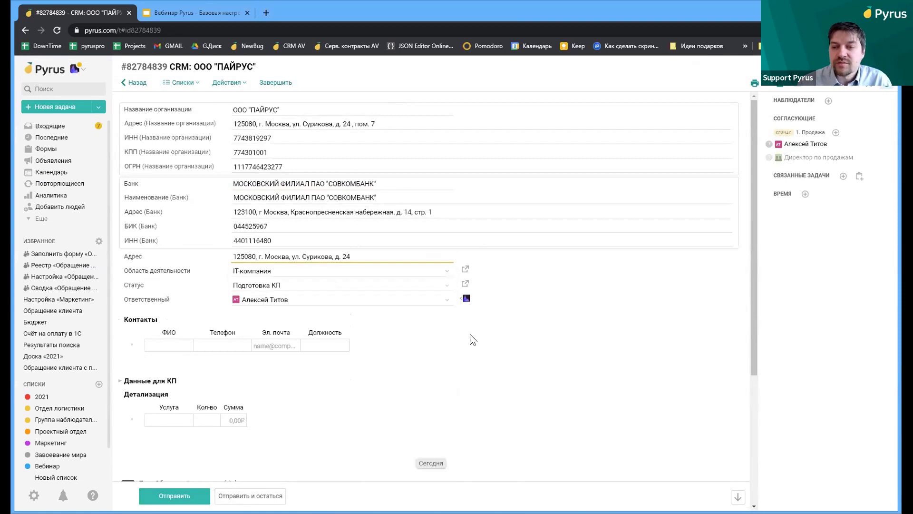
{"action": "mouse_move", "coordinate": [873, 141]}
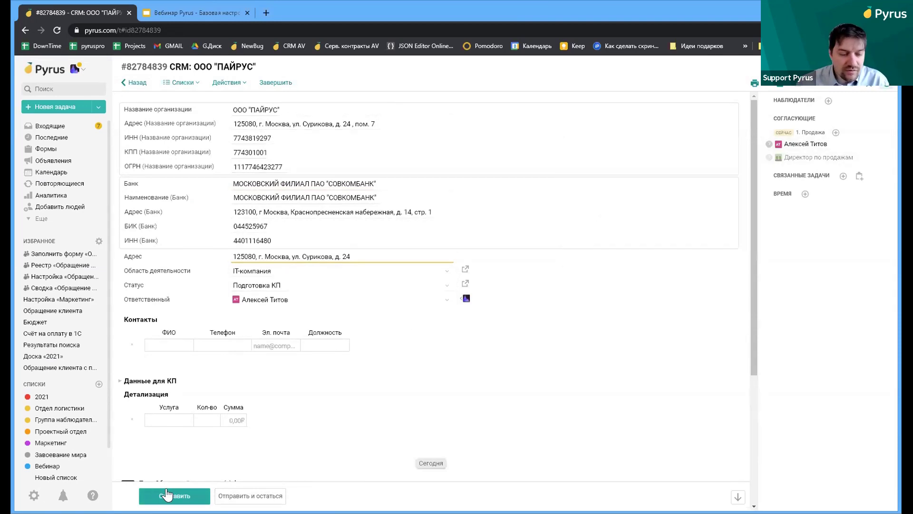
{"action": "left_click", "coordinate": [234, 497]}
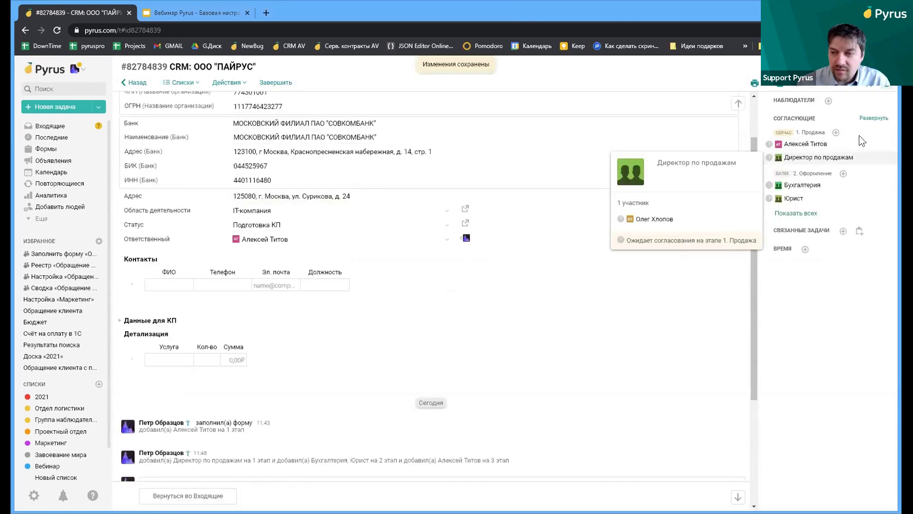
In settings Роли, add another user to Директор по продажам, then show Последние tasks
{"action": "mouse_move", "coordinate": [889, 147]}
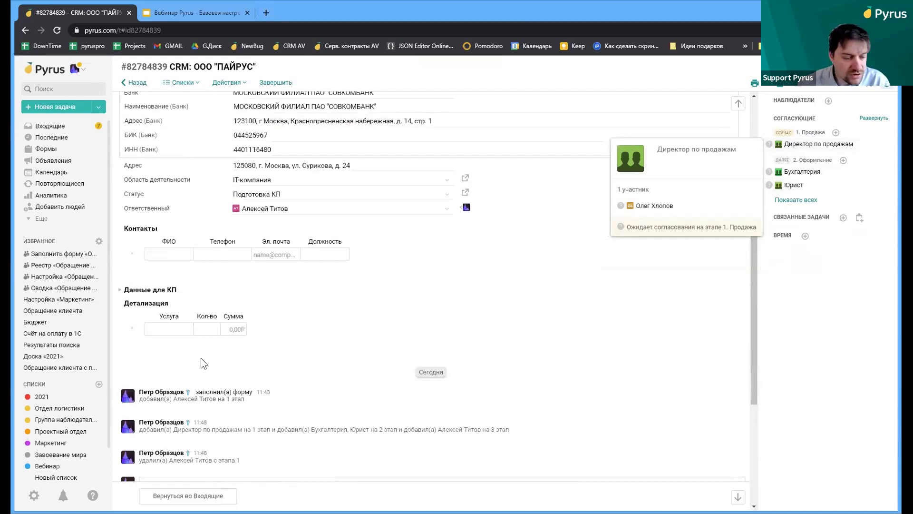
{"action": "left_click", "coordinate": [35, 496]}
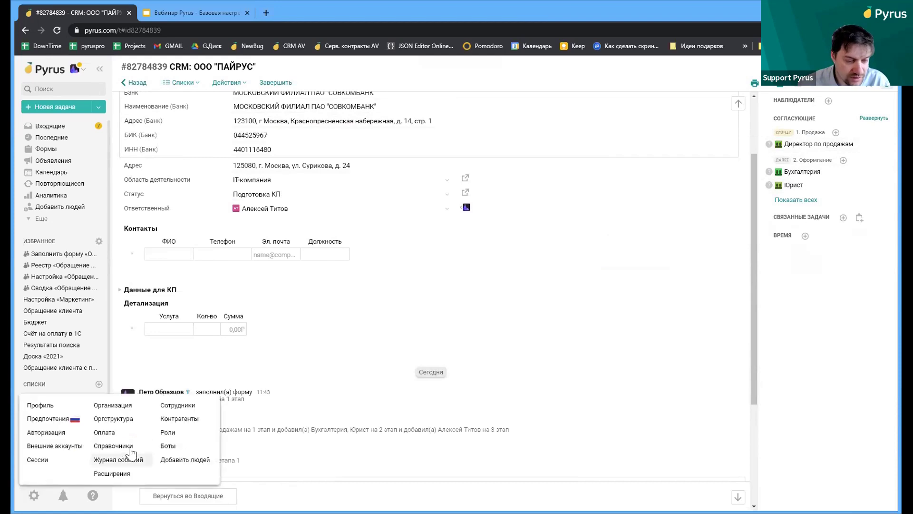
{"action": "left_click", "coordinate": [167, 432]}
{"action": "left_click", "coordinate": [171, 97]}
{"action": "type", "text": "дир"}
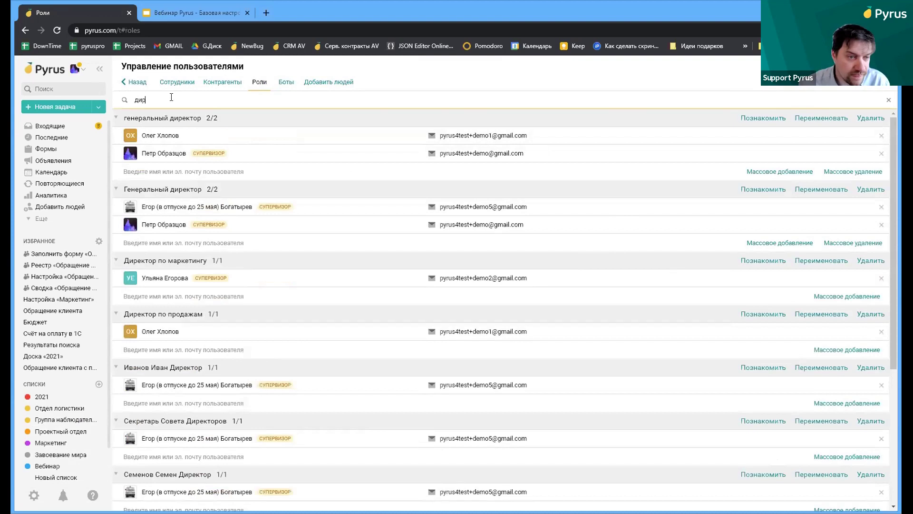
{"action": "left_click", "coordinate": [199, 345]}
{"action": "left_click", "coordinate": [185, 365]}
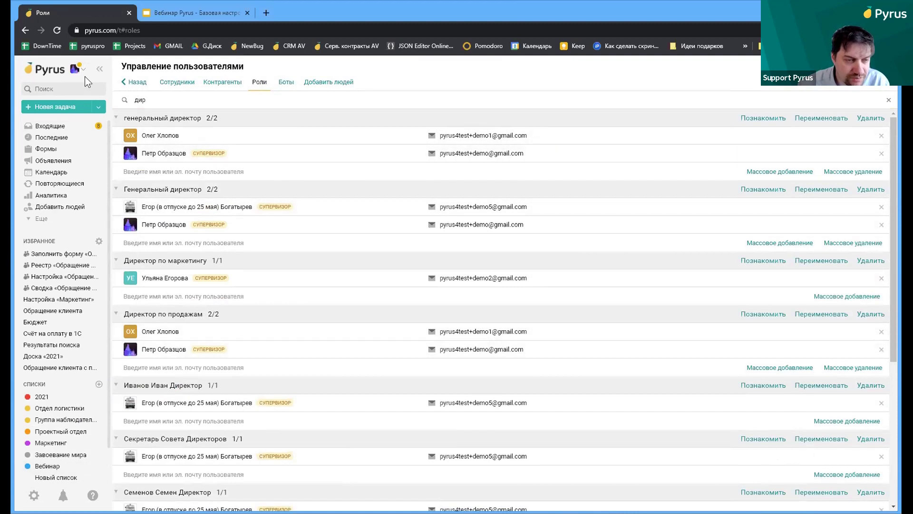
{"action": "left_click", "coordinate": [61, 137]}
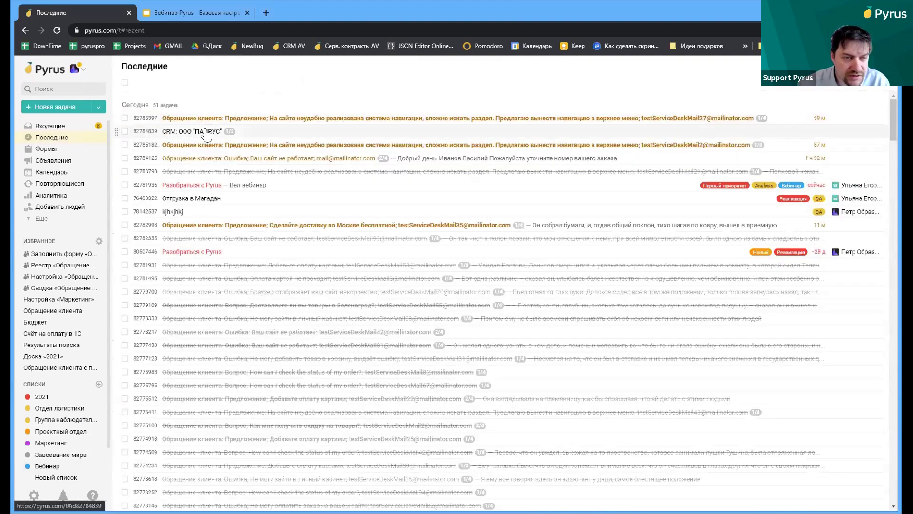
Approve the ПАЙРУС CRM task at the Продажа stage with Утвердить
{"action": "left_click", "coordinate": [206, 131]}
{"action": "scroll", "coordinate": [465, 245], "scroll_direction": "down", "scroll_amount": 3}
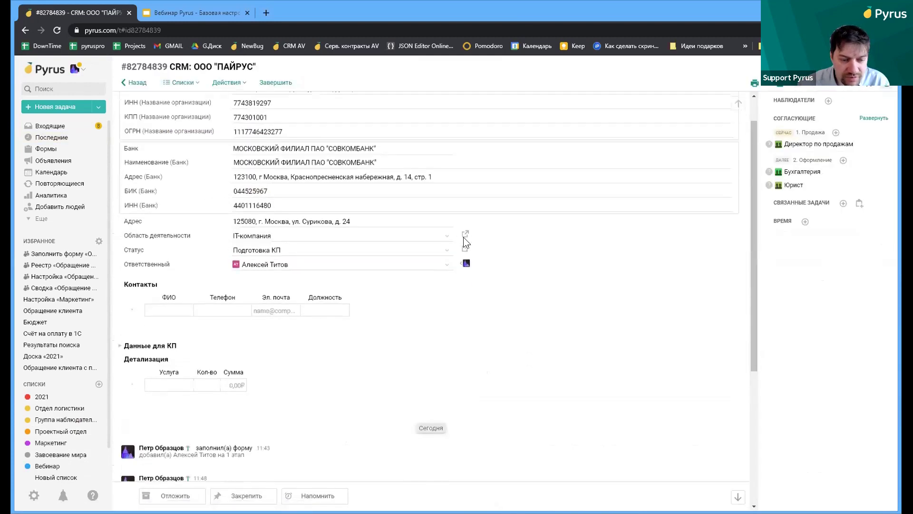
{"action": "scroll", "coordinate": [465, 246], "scroll_direction": "up", "scroll_amount": 2}
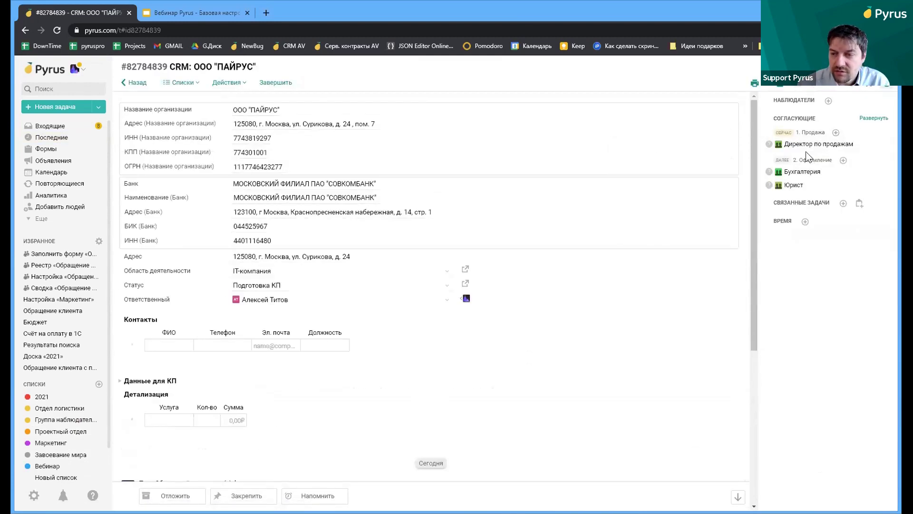
{"action": "scroll", "coordinate": [445, 265], "scroll_direction": "down", "scroll_amount": 1}
{"action": "scroll", "coordinate": [445, 265], "scroll_direction": "down", "scroll_amount": 5}
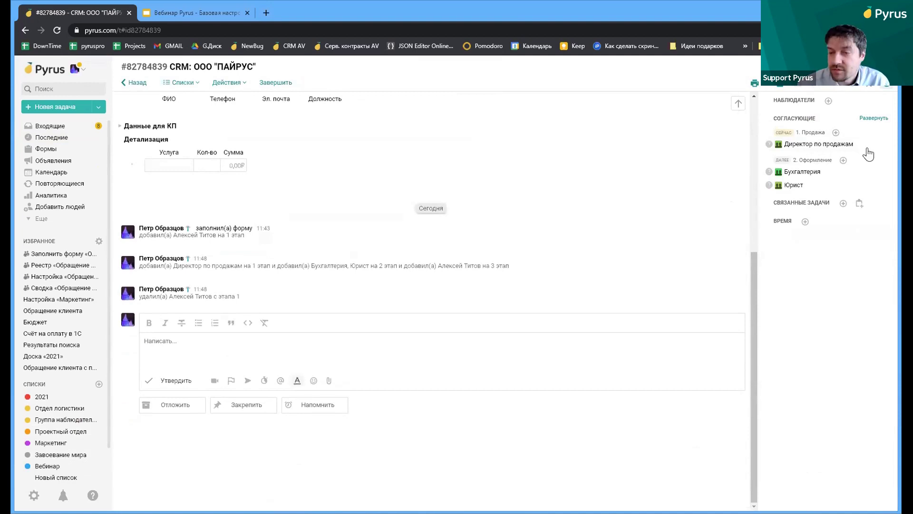
{"action": "mouse_move", "coordinate": [818, 144]}
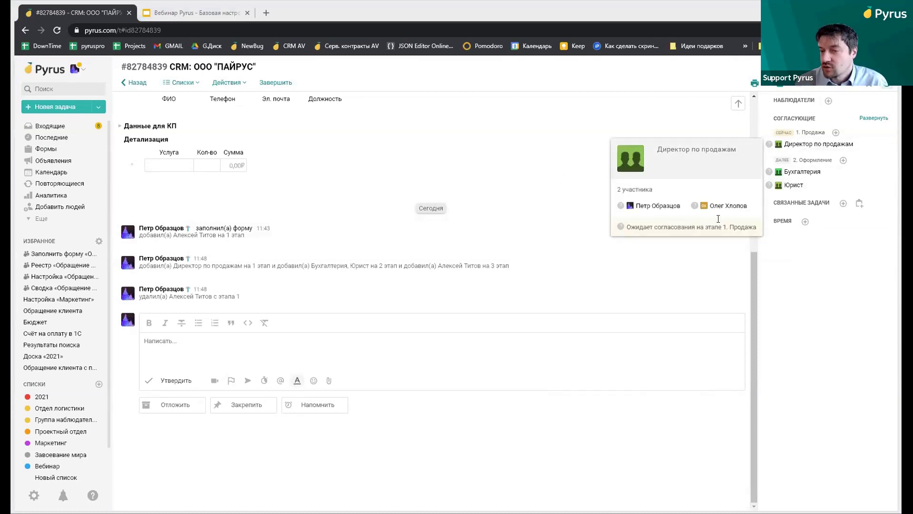
{"action": "left_click", "coordinate": [874, 118]}
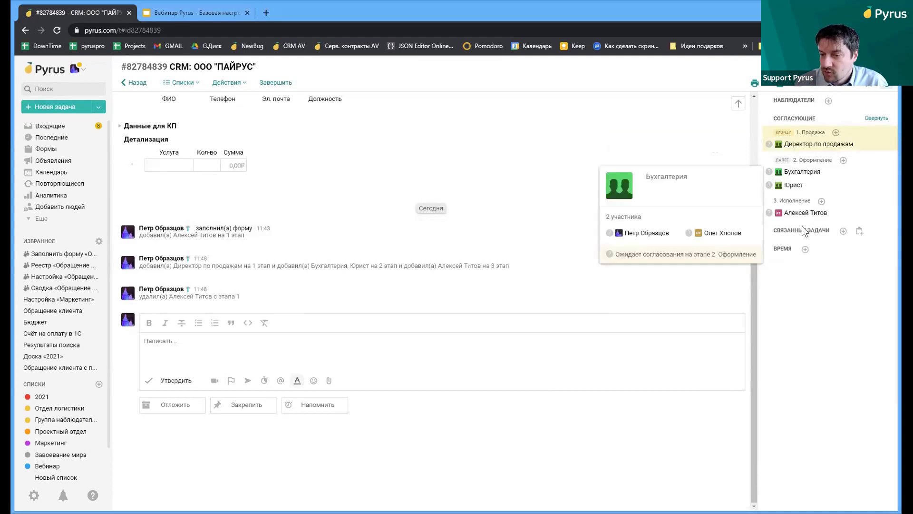
{"action": "left_click", "coordinate": [166, 383]}
{"action": "left_click", "coordinate": [164, 407]}
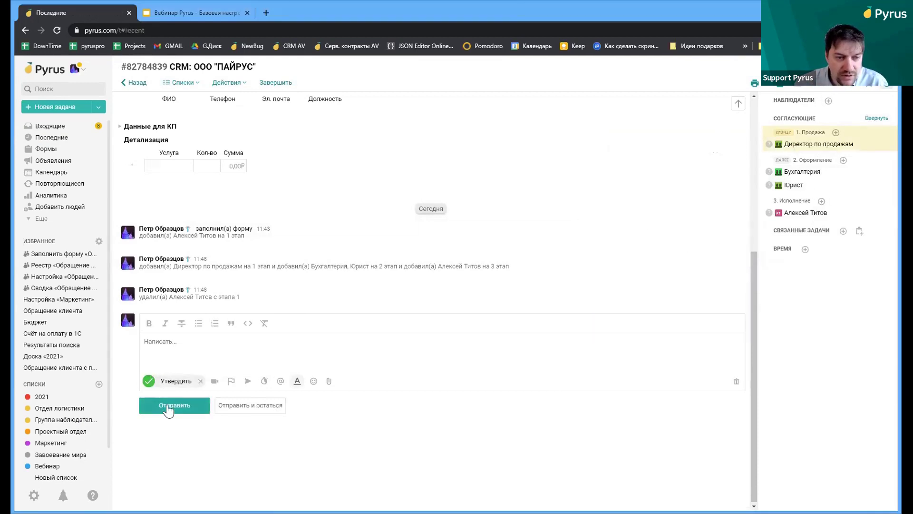
Reopen the task and send a Против decision at the Оформление stage
{"action": "left_click", "coordinate": [222, 130]}
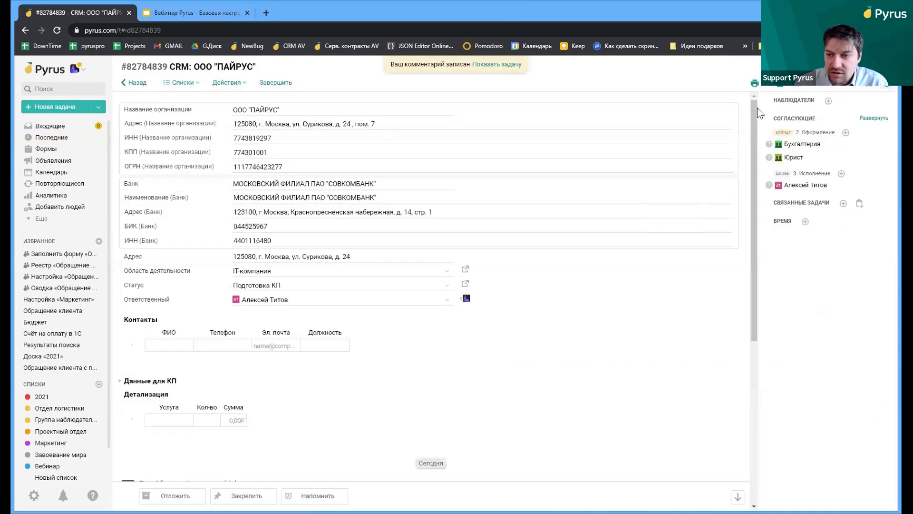
{"action": "left_click", "coordinate": [874, 119]}
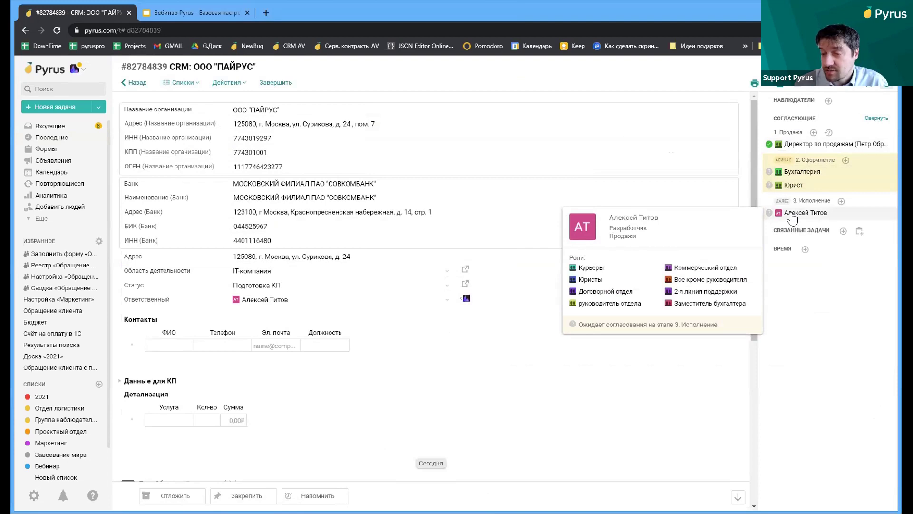
{"action": "scroll", "coordinate": [306, 261], "scroll_direction": "down", "scroll_amount": 5}
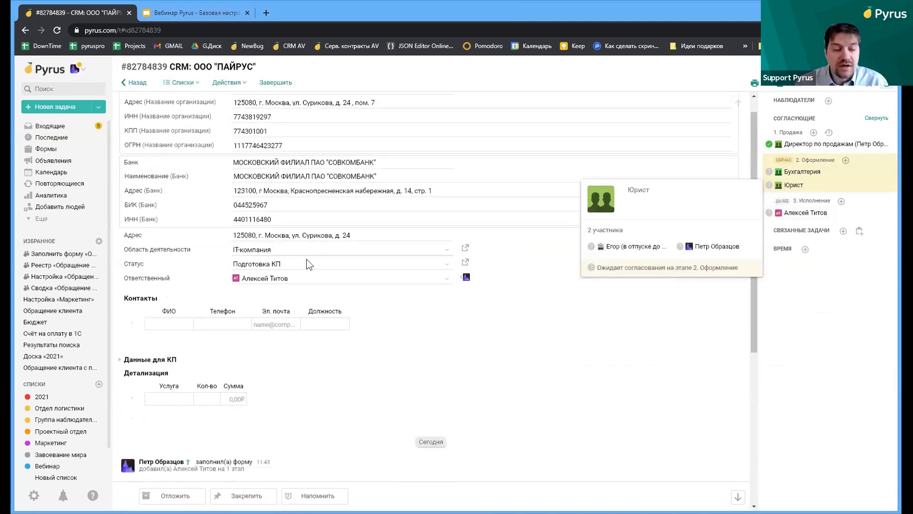
{"action": "left_click", "coordinate": [157, 383]}
{"action": "left_click", "coordinate": [165, 387]}
{"action": "left_click", "coordinate": [165, 386]}
{"action": "left_click", "coordinate": [165, 387]}
{"action": "left_click", "coordinate": [164, 386]}
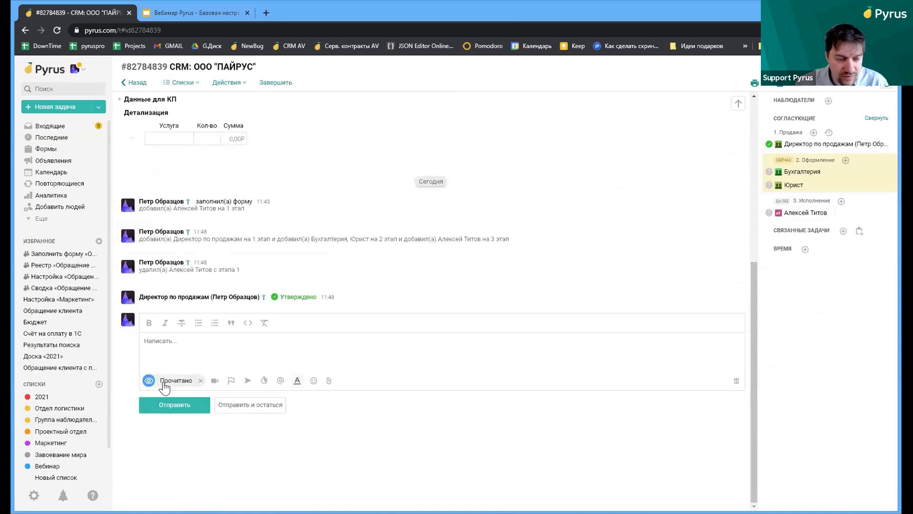
{"action": "left_click", "coordinate": [165, 386]}
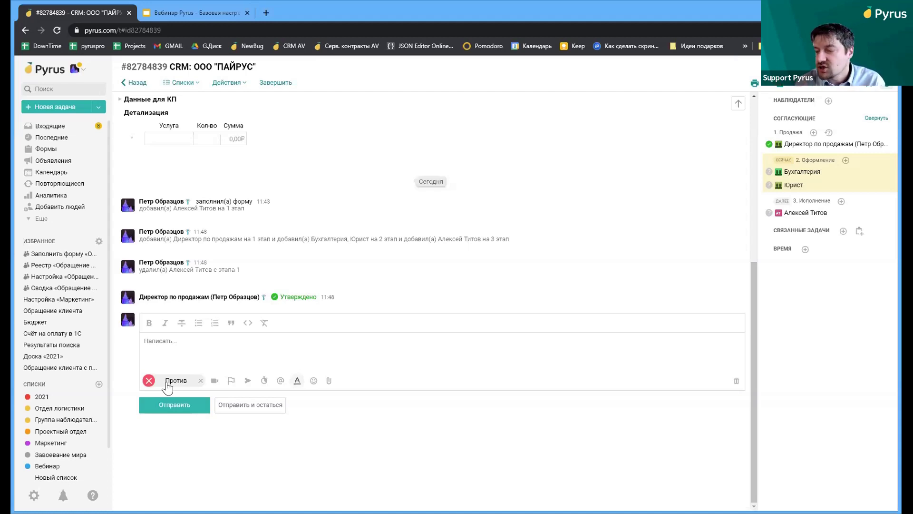
{"action": "left_click", "coordinate": [155, 405]}
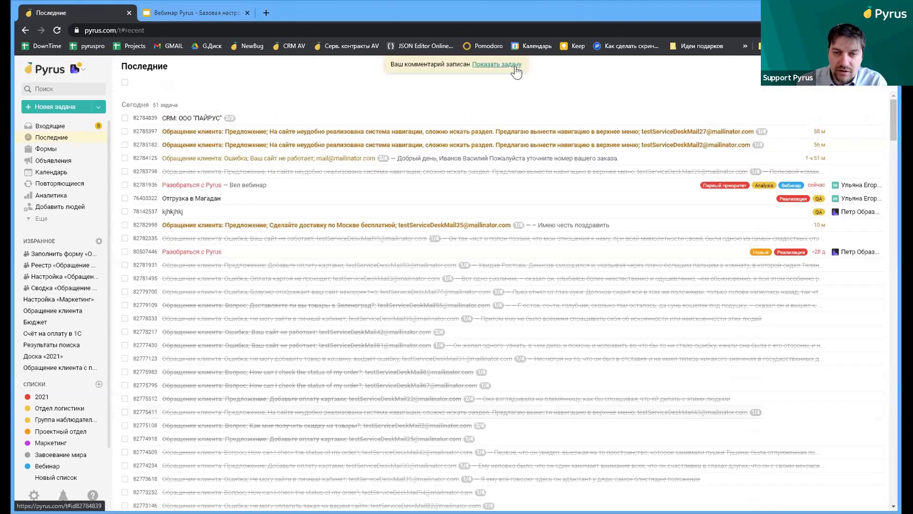
Reopen the ПАЙРУС task and review each stage's decisions, now at stage Исполнение
{"action": "left_click", "coordinate": [515, 66]}
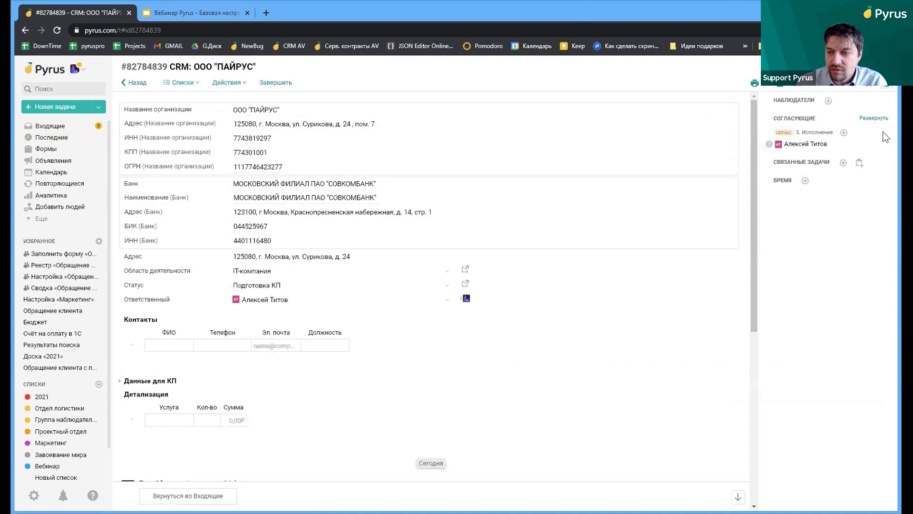
{"action": "left_click", "coordinate": [875, 118]}
{"action": "mouse_move", "coordinate": [774, 177]}
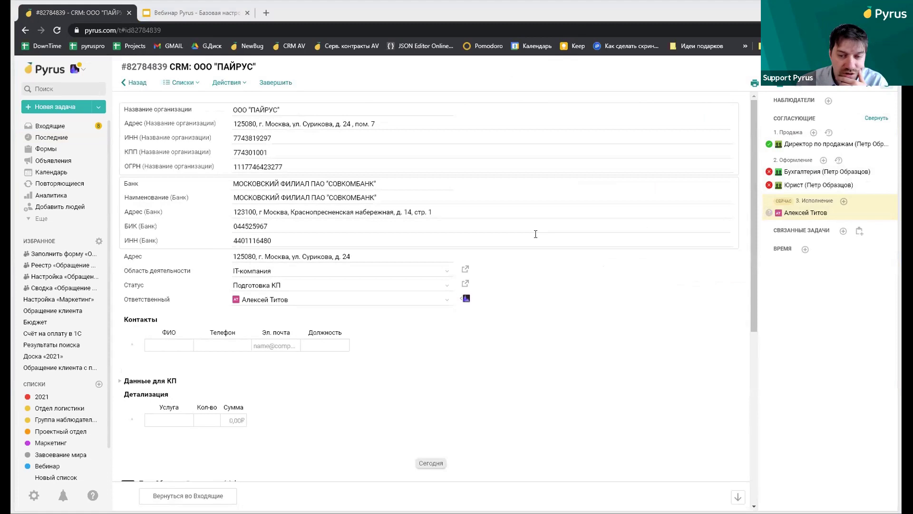
{"action": "scroll", "coordinate": [535, 234], "scroll_direction": "down", "scroll_amount": 6}
{"action": "scroll", "coordinate": [531, 244], "scroll_direction": "up", "scroll_amount": 5}
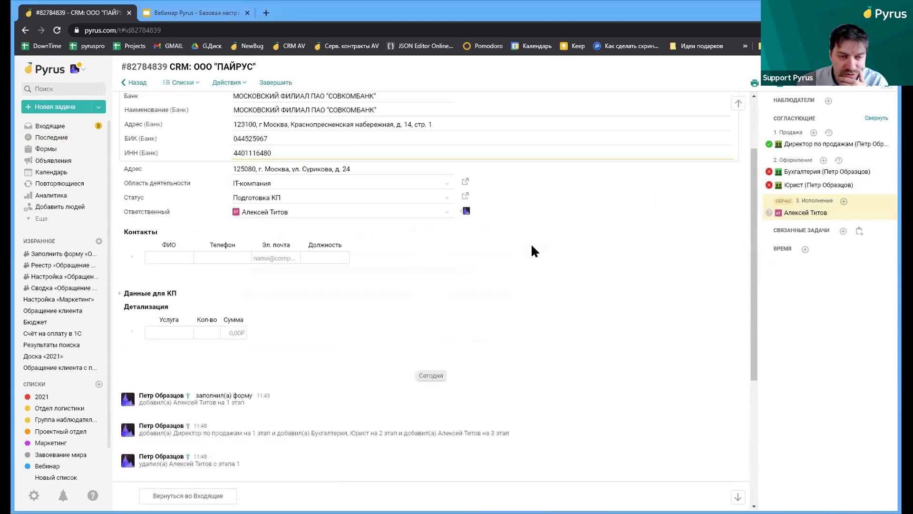
{"action": "scroll", "coordinate": [530, 244], "scroll_direction": "up", "scroll_amount": 2}
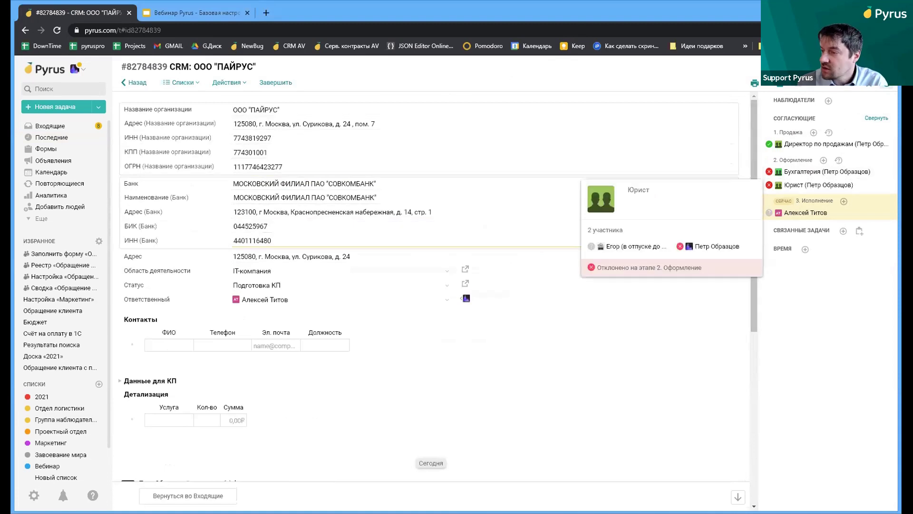
{"action": "key", "text": "Return"}
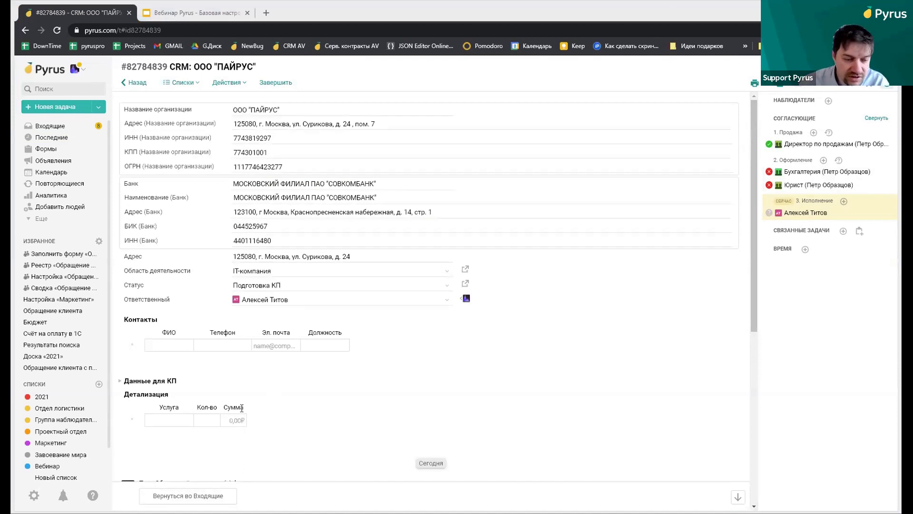
{"action": "scroll", "coordinate": [286, 372], "scroll_direction": "down", "scroll_amount": 6}
{"action": "left_click", "coordinate": [178, 346]}
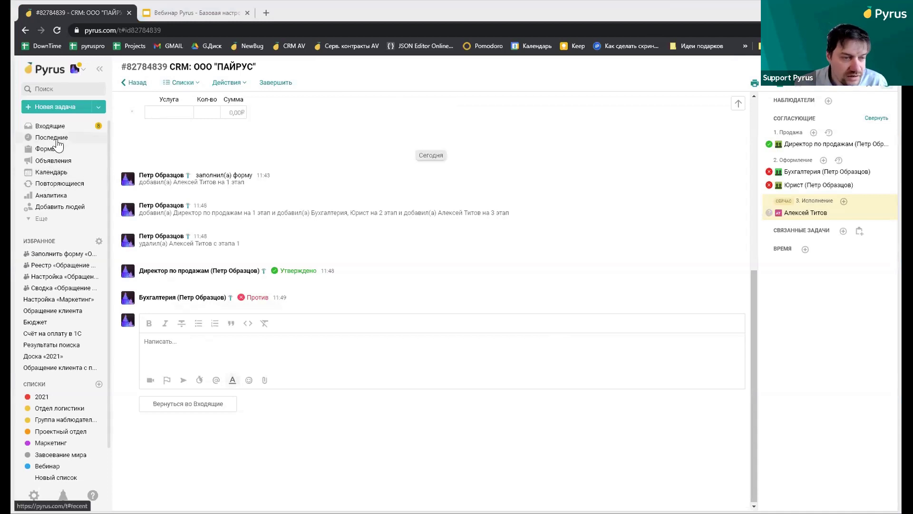
Start processing the next Обращение клиента request in the 1-я линия поддержки queue
{"action": "left_click", "coordinate": [56, 152]}
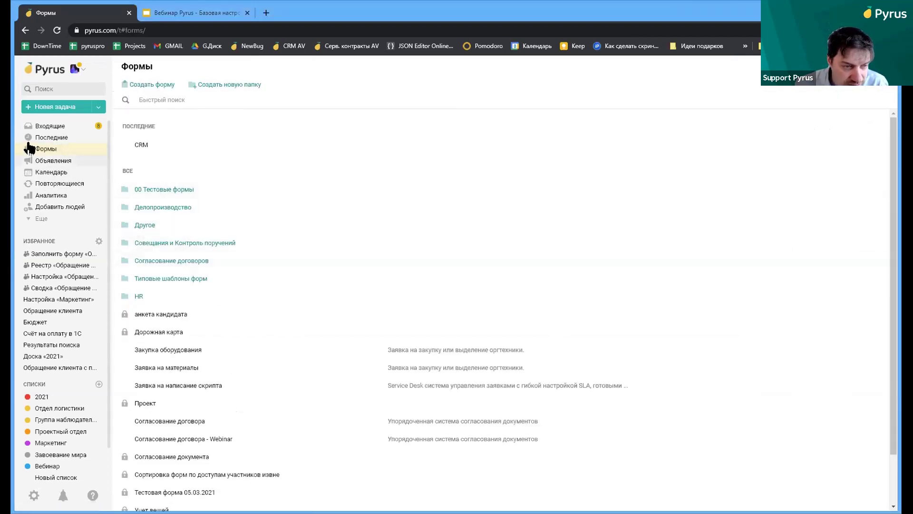
{"action": "left_click", "coordinate": [40, 127]}
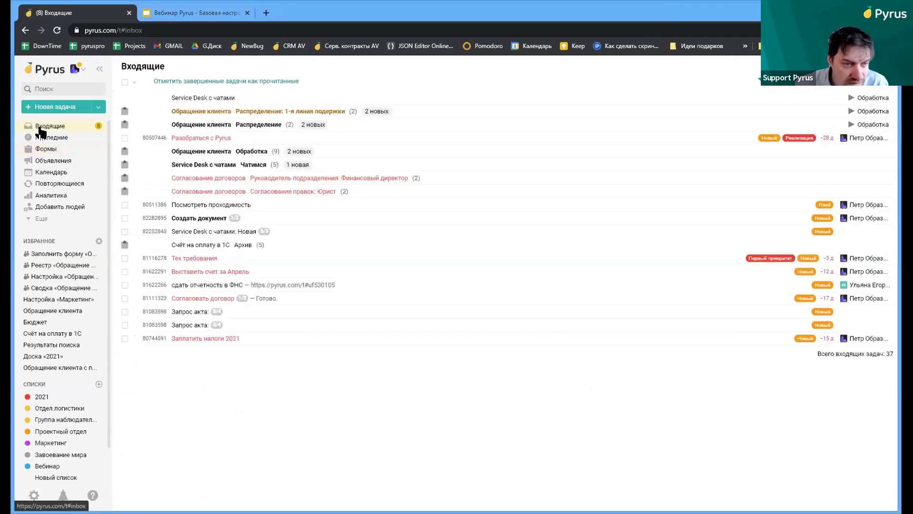
{"action": "left_click", "coordinate": [258, 117]}
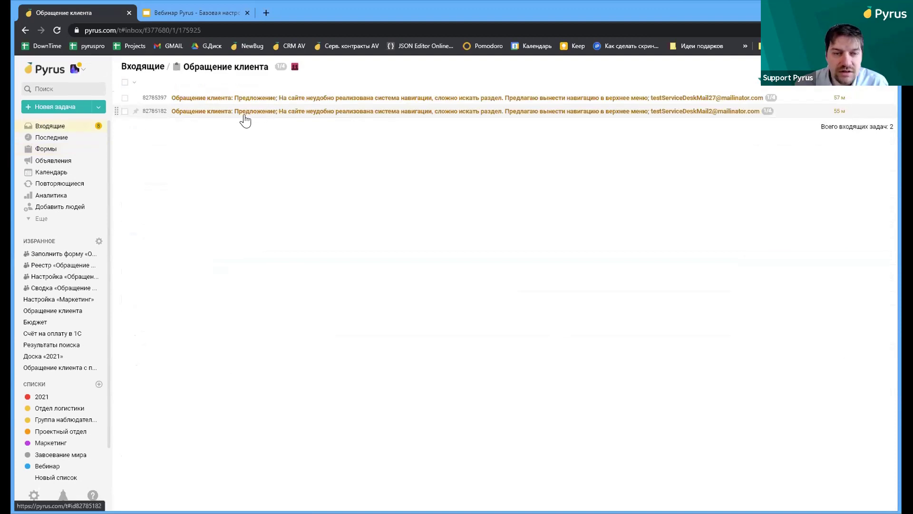
{"action": "left_click", "coordinate": [42, 127]}
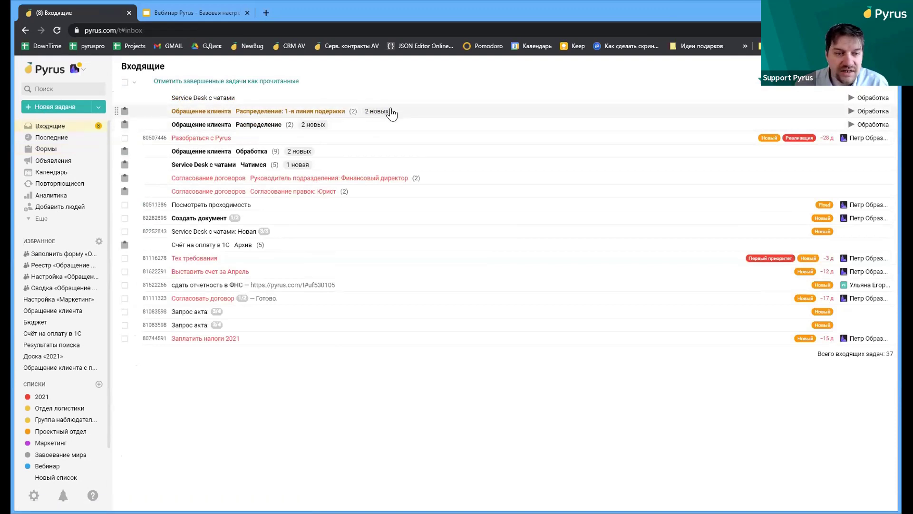
{"action": "left_click", "coordinate": [846, 110]}
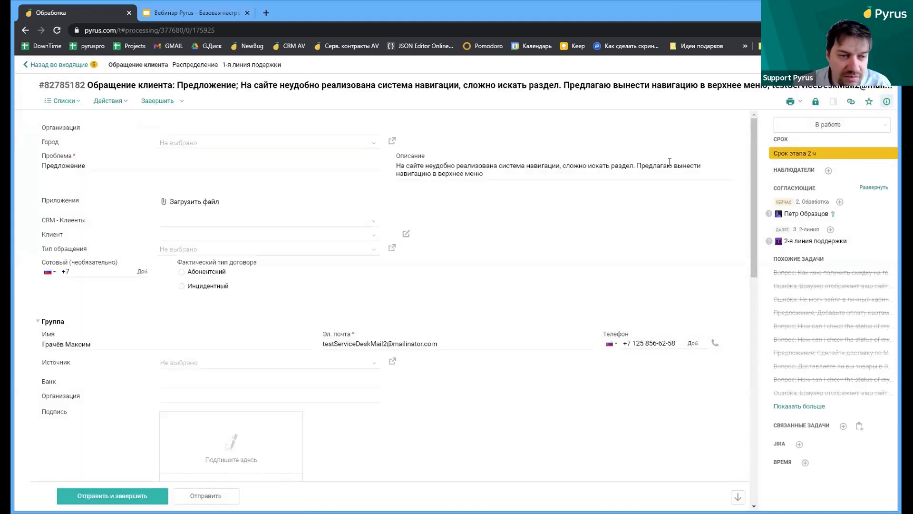
Expand Согласующие to list stages Распределение, Обработка, 2-линия and Эскалация with approvers
{"action": "scroll", "coordinate": [655, 170], "scroll_direction": "down", "scroll_amount": 2}
{"action": "scroll", "coordinate": [660, 157], "scroll_direction": "up", "scroll_amount": 2}
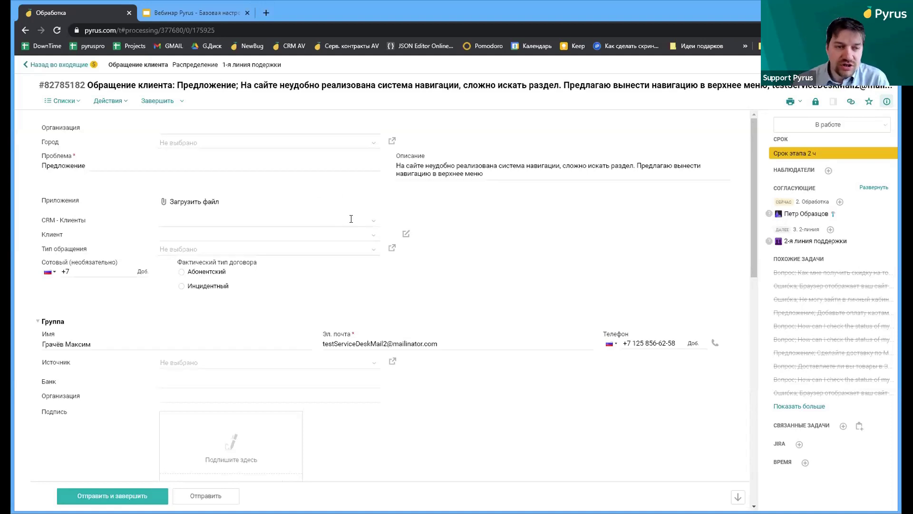
{"action": "scroll", "coordinate": [383, 232], "scroll_direction": "down", "scroll_amount": 2}
{"action": "scroll", "coordinate": [386, 270], "scroll_direction": "down", "scroll_amount": 5}
{"action": "scroll", "coordinate": [388, 272], "scroll_direction": "up", "scroll_amount": 7}
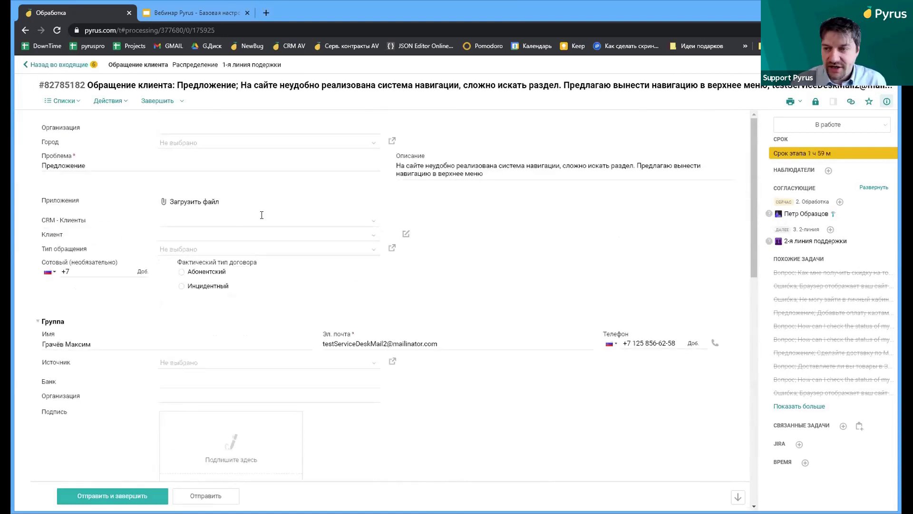
{"action": "scroll", "coordinate": [266, 222], "scroll_direction": "down", "scroll_amount": 4}
{"action": "scroll", "coordinate": [262, 228], "scroll_direction": "up", "scroll_amount": 2}
{"action": "scroll", "coordinate": [261, 228], "scroll_direction": "down", "scroll_amount": 5}
{"action": "left_click", "coordinate": [873, 187]}
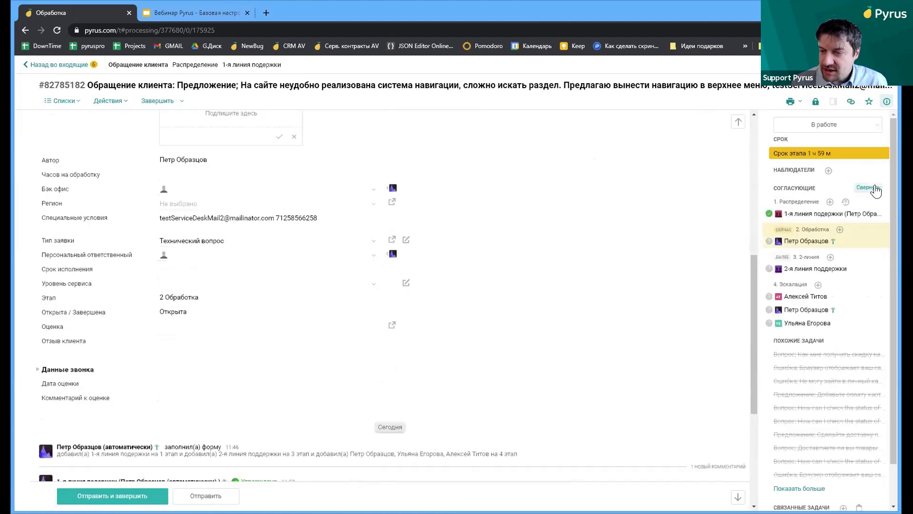
{"action": "mouse_move", "coordinate": [826, 221]}
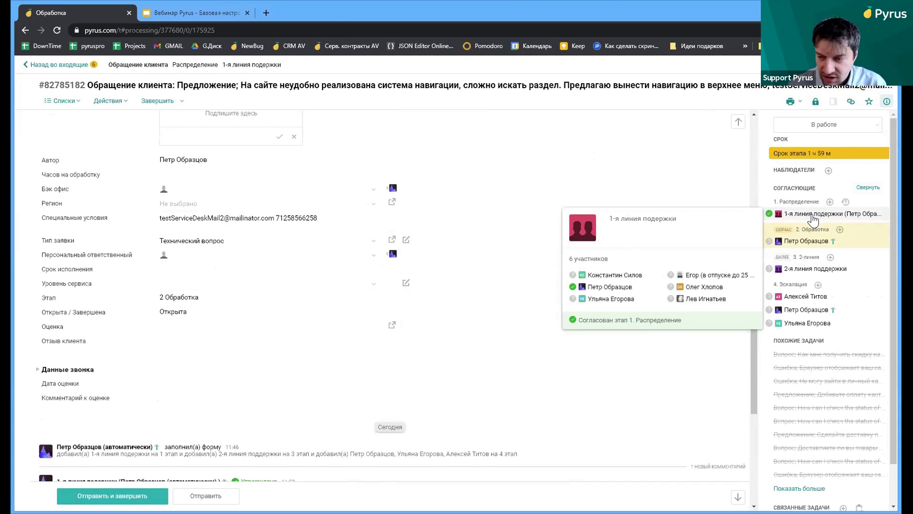
{"action": "scroll", "coordinate": [456, 285], "scroll_direction": "down", "scroll_amount": 5}
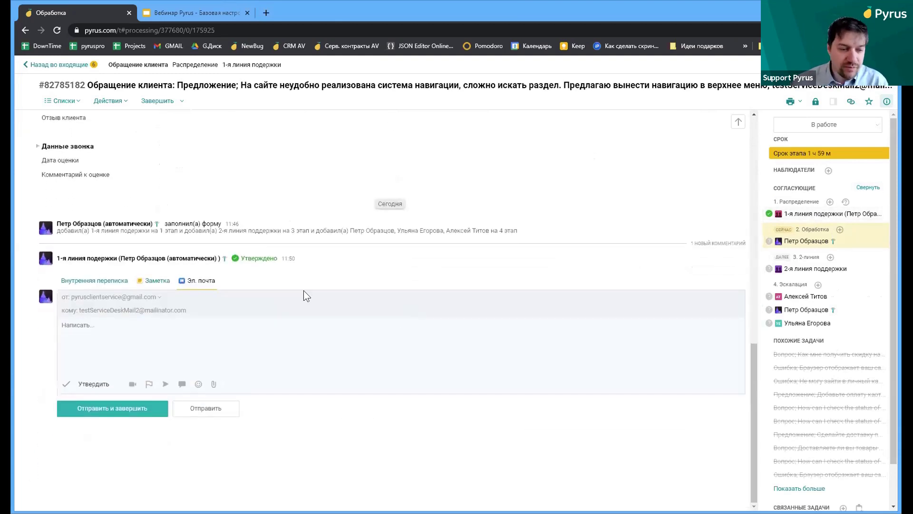
E-mail the customer the Эскалация ready reply saying a specialist will answer
{"action": "left_click", "coordinate": [182, 384]}
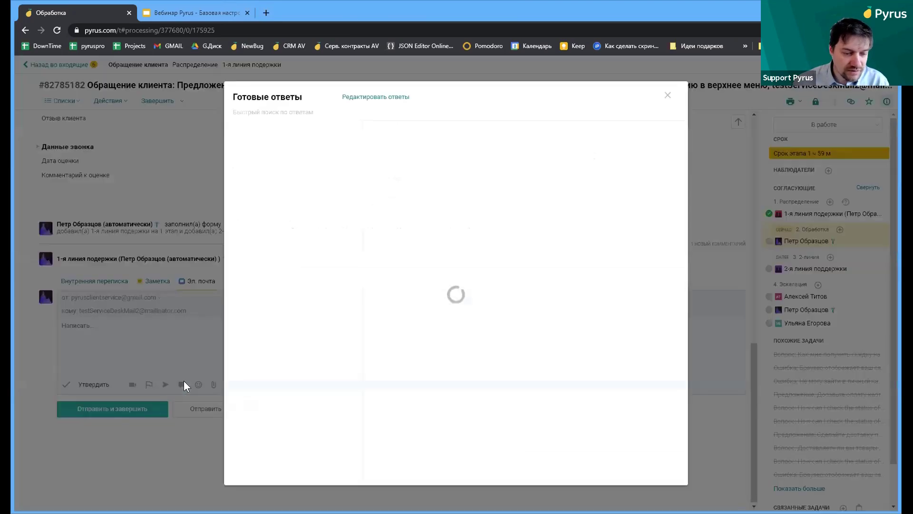
{"action": "left_click", "coordinate": [264, 177]}
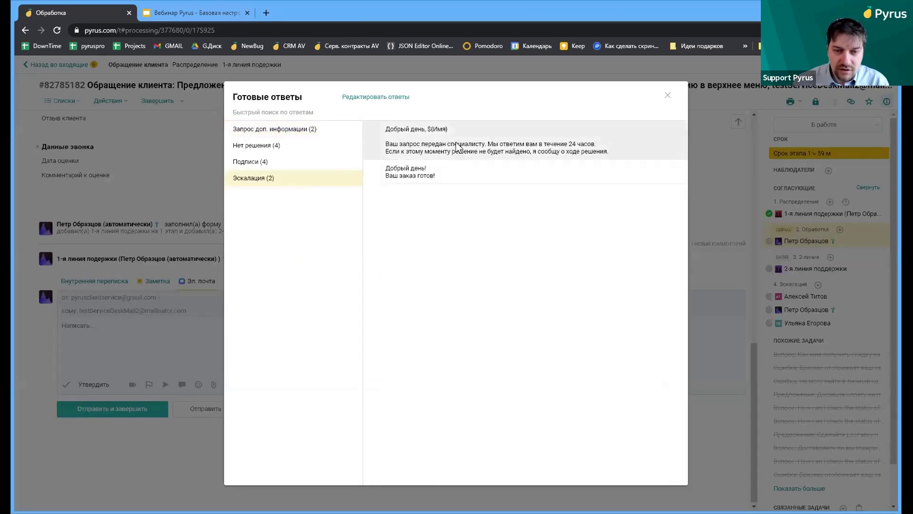
{"action": "left_click", "coordinate": [456, 151]}
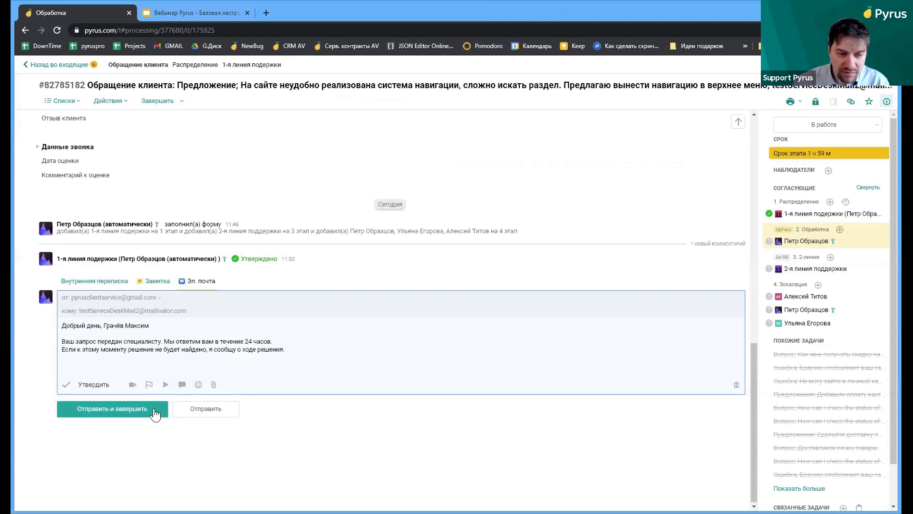
{"action": "left_click", "coordinate": [205, 408]}
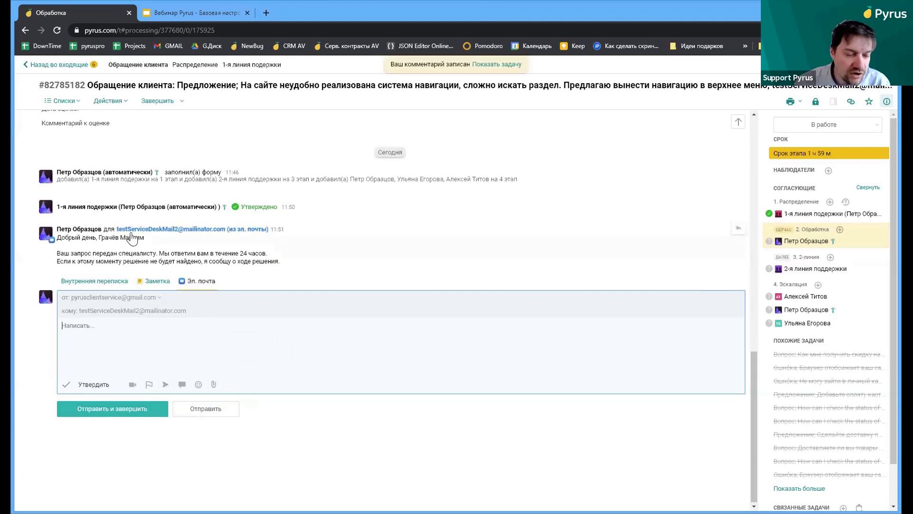
{"action": "left_click", "coordinate": [147, 283]}
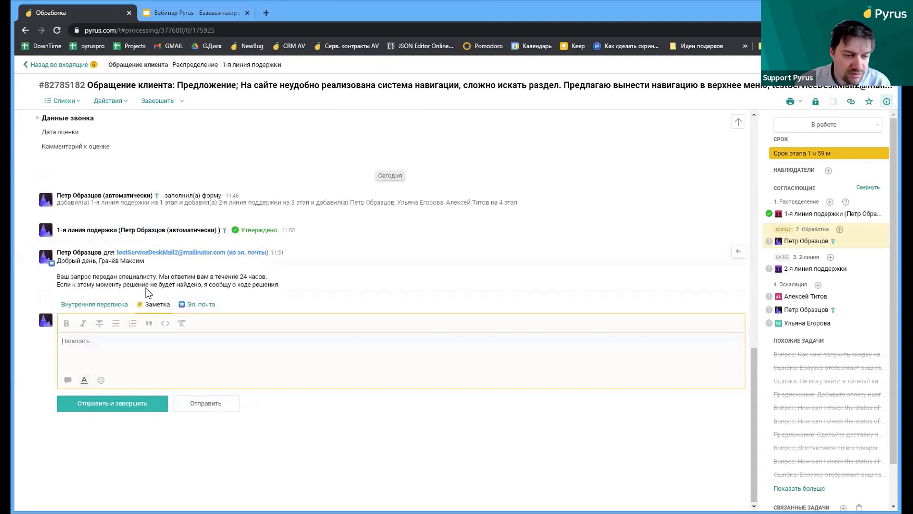
Post an internal comment mentioning a colleague with the question 'что делать?'
{"action": "left_click", "coordinate": [94, 306]}
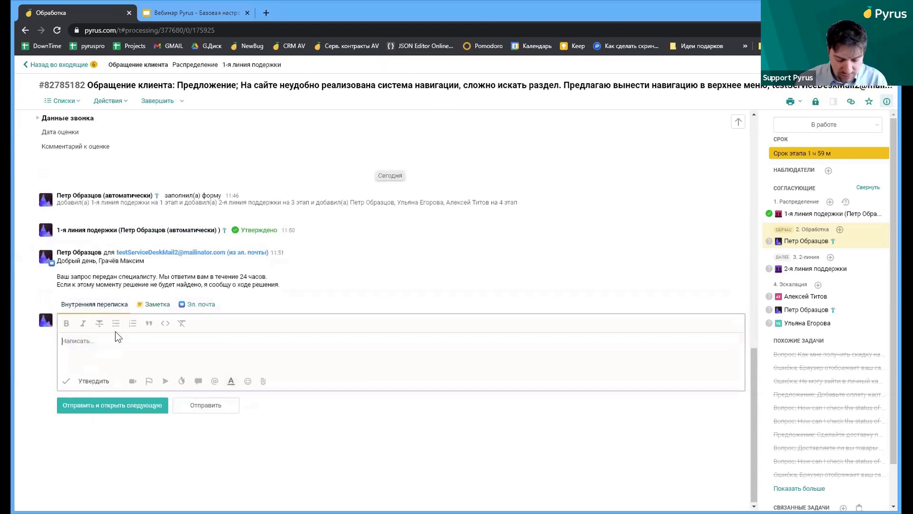
{"action": "type", "text": "Ты"}
{"action": "key", "text": "BackSpace"}
{"action": "key", "text": "BackSpace"}
{"action": "type", "text": "@Уль"}
{"action": "left_click", "coordinate": [119, 354]}
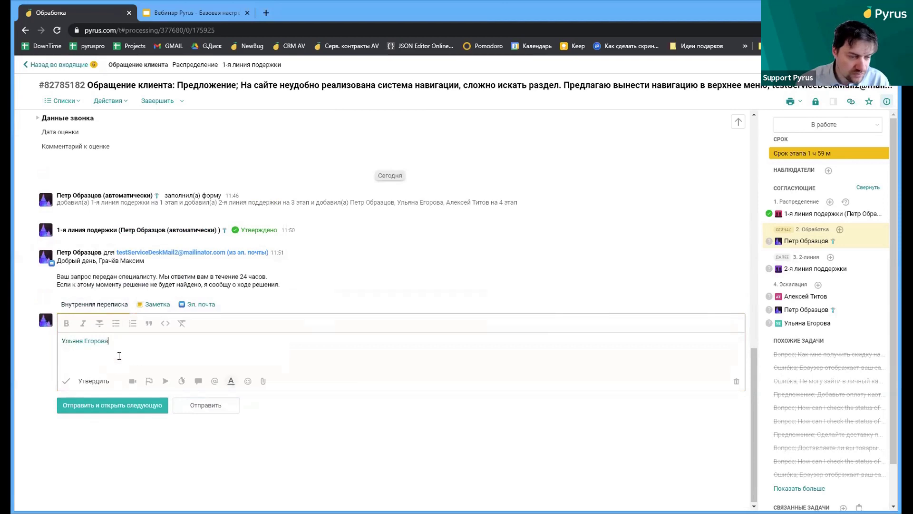
{"action": "type", "text": "что"}
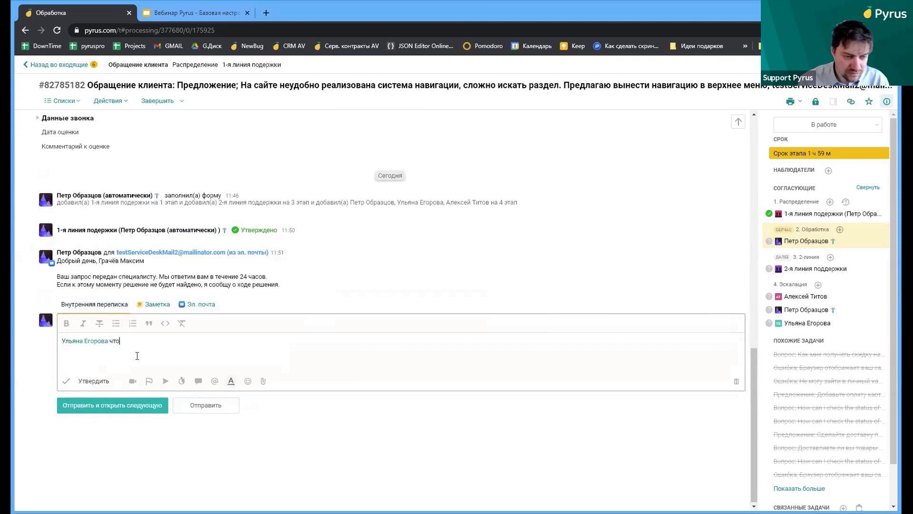
{"action": "type", "text": " делать?*"}
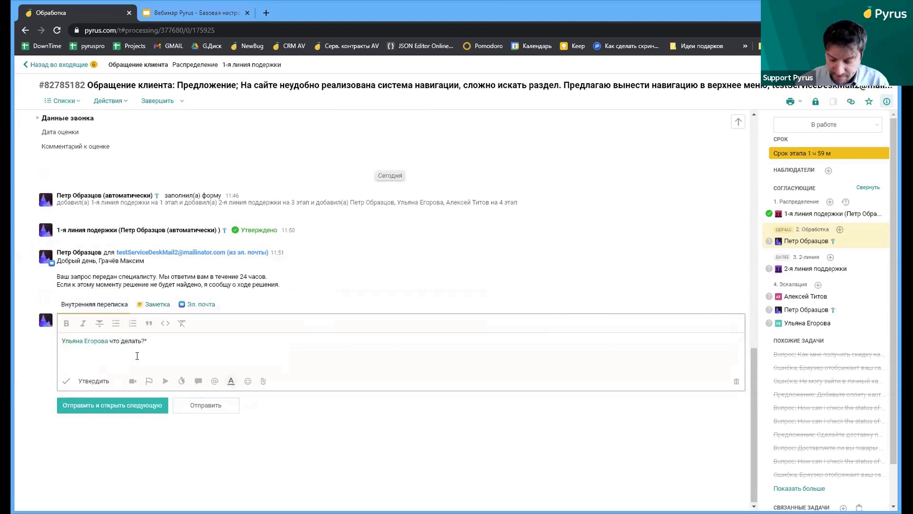
{"action": "left_click", "coordinate": [207, 405]}
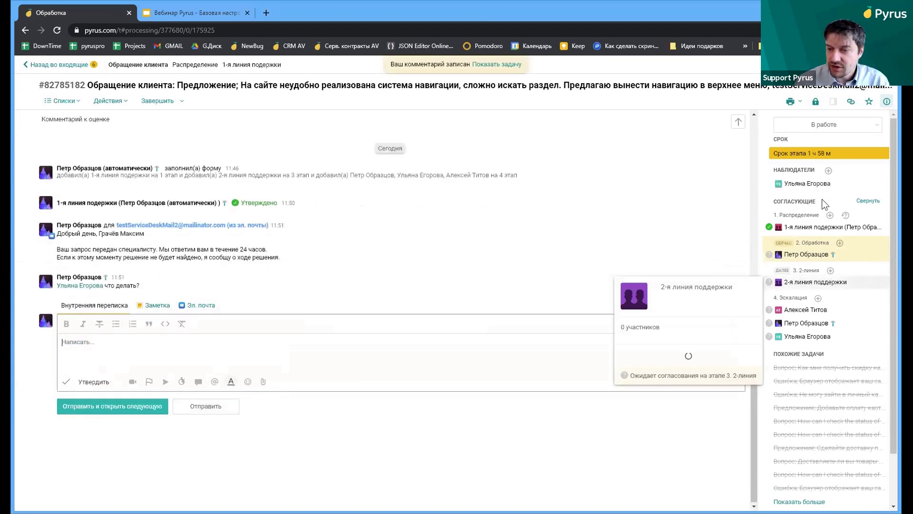
{"action": "mouse_move", "coordinate": [811, 189]}
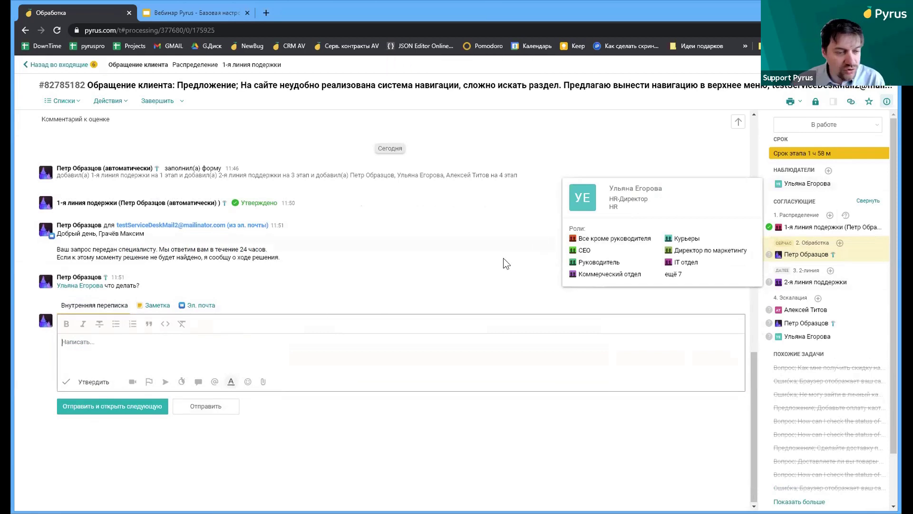
{"action": "left_click", "coordinate": [202, 305]}
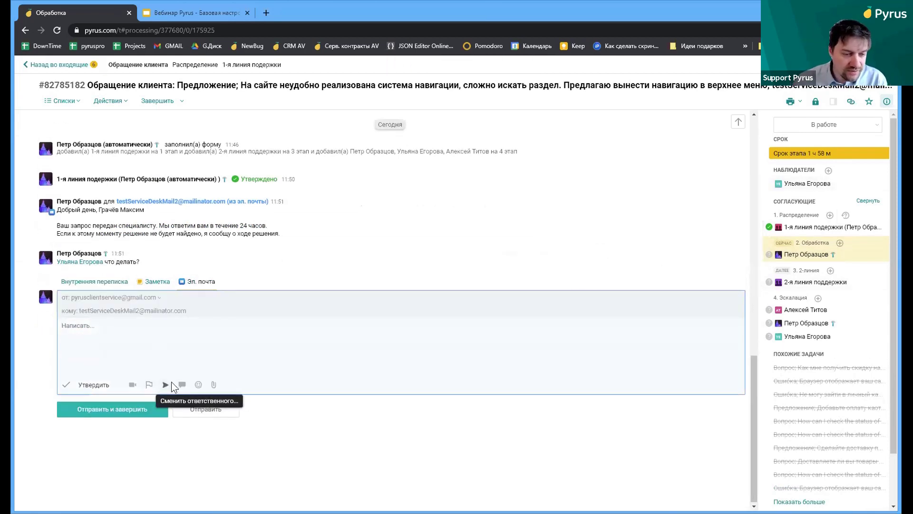
Send the customer the Нет решения delay apology, complete the task, and return to Входящие
{"action": "left_click", "coordinate": [181, 385]}
{"action": "left_click", "coordinate": [273, 145]}
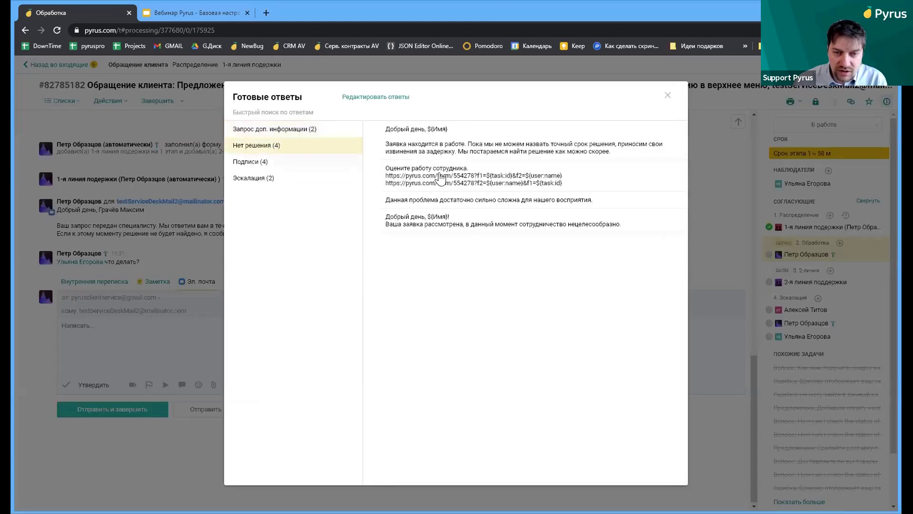
{"action": "left_click", "coordinate": [452, 145]}
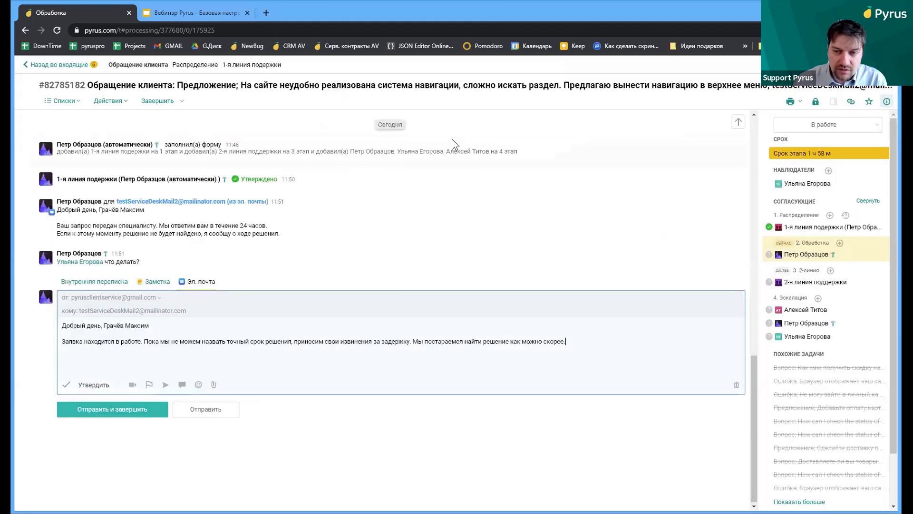
{"action": "left_click", "coordinate": [140, 409]}
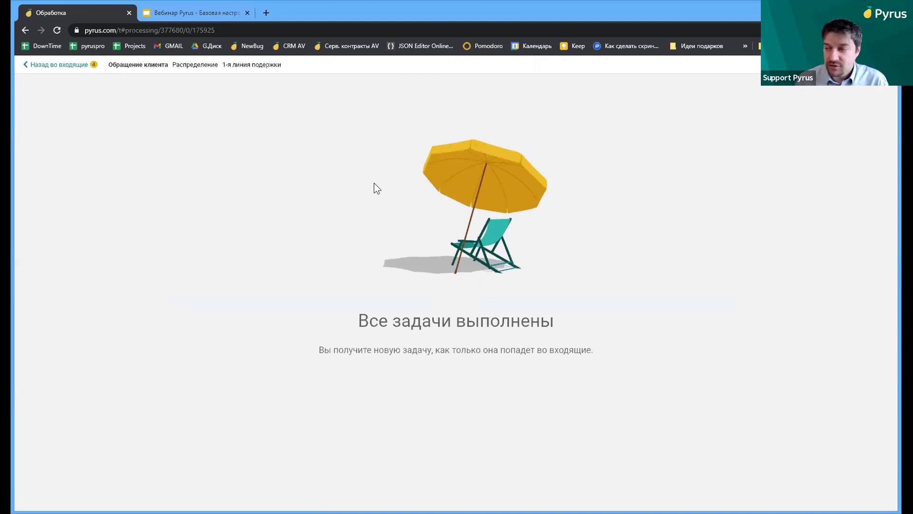
{"action": "left_click", "coordinate": [76, 66]}
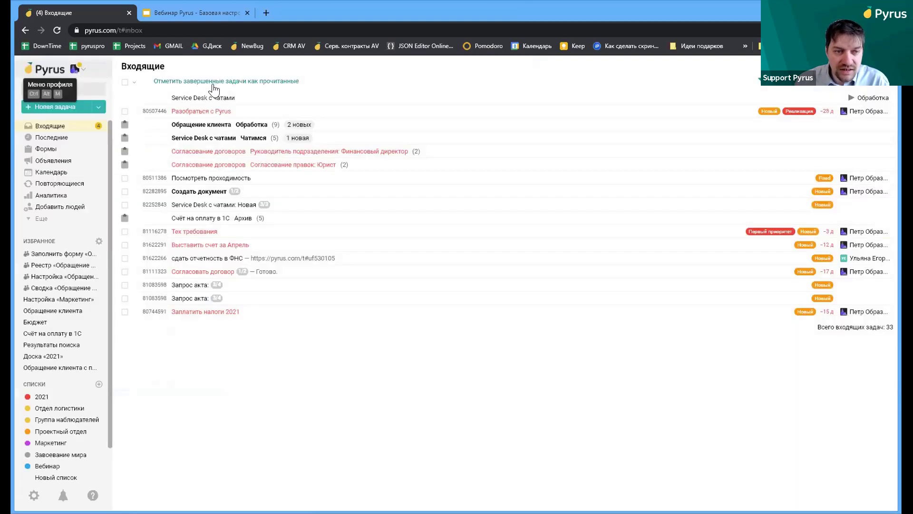
From the card-payment task, open Маршрутизация and review stages Распределение, Обработка, 2-линия and Эскалация
{"action": "left_click", "coordinate": [373, 124]}
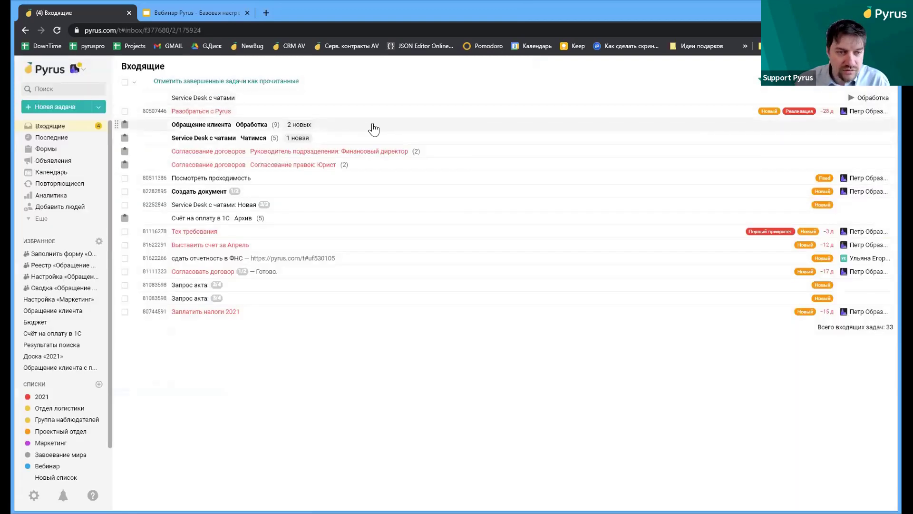
{"action": "left_click", "coordinate": [264, 97]}
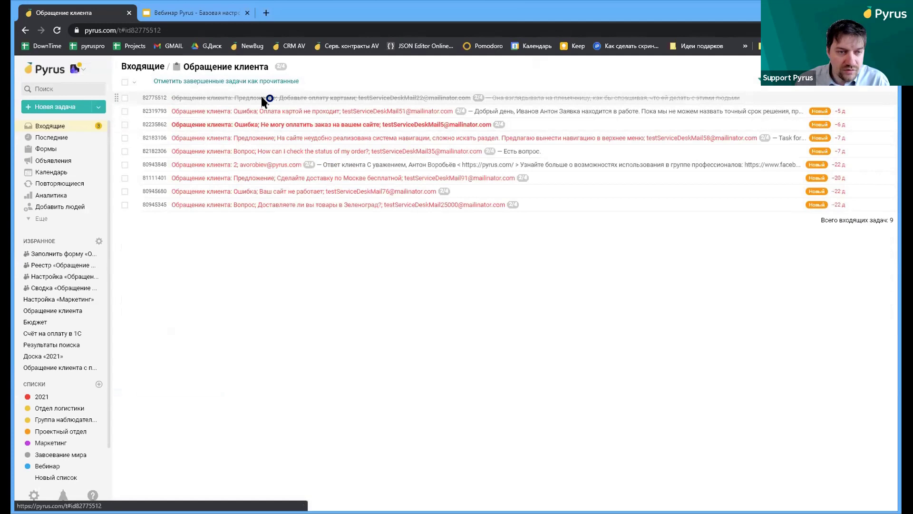
{"action": "left_click", "coordinate": [242, 91]}
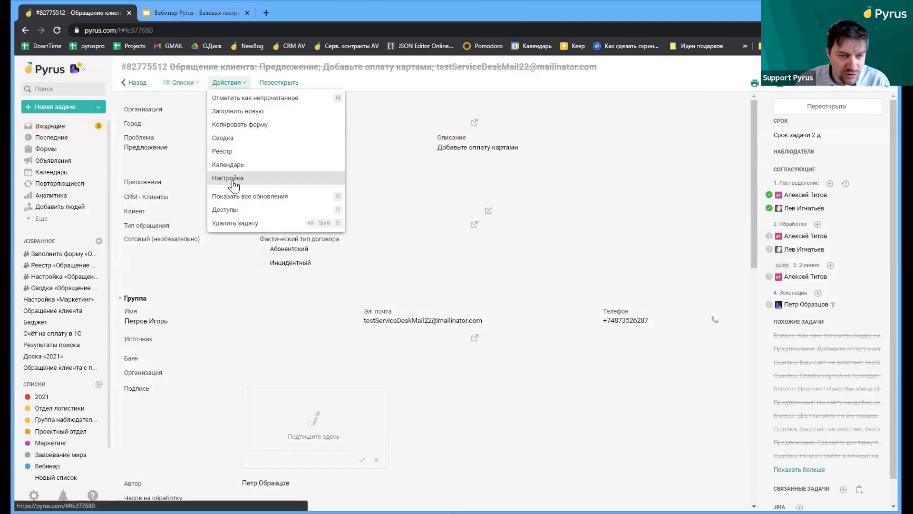
{"action": "left_click", "coordinate": [230, 178]}
{"action": "left_click", "coordinate": [282, 191]}
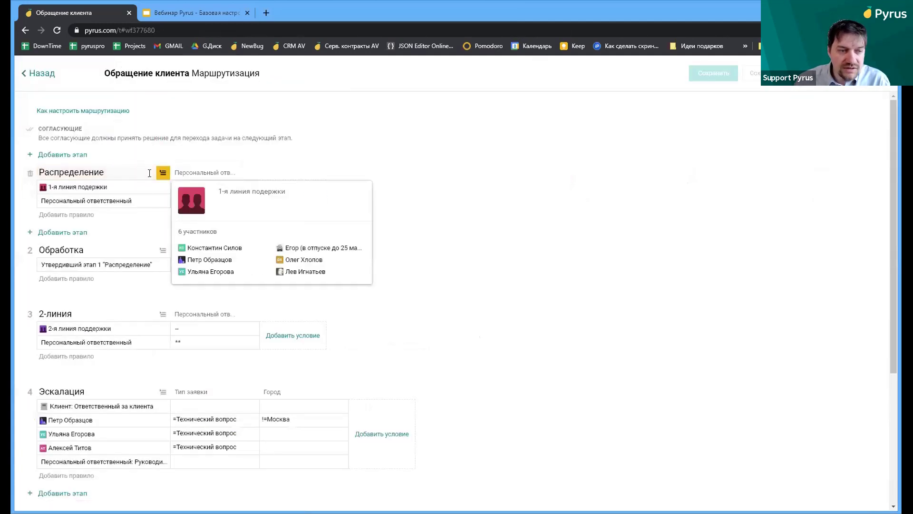
{"action": "mouse_move", "coordinate": [122, 190]}
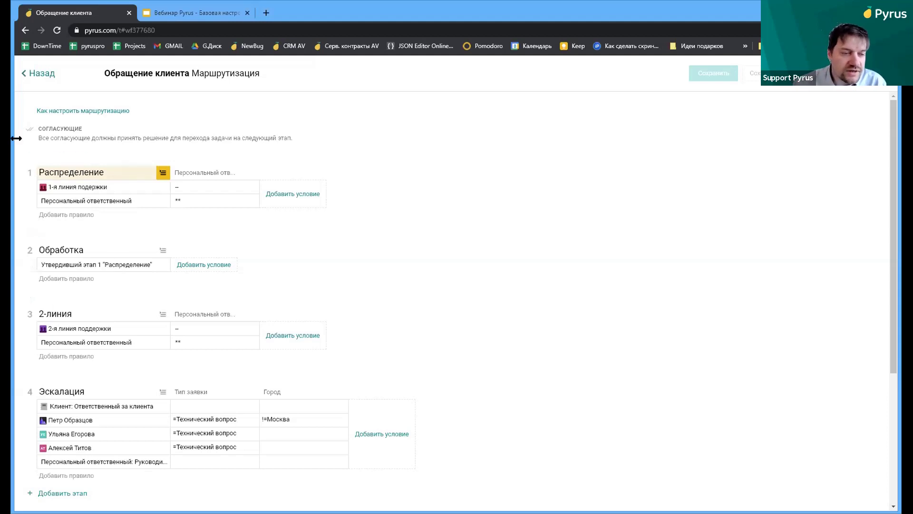
{"action": "mouse_move", "coordinate": [61, 188]}
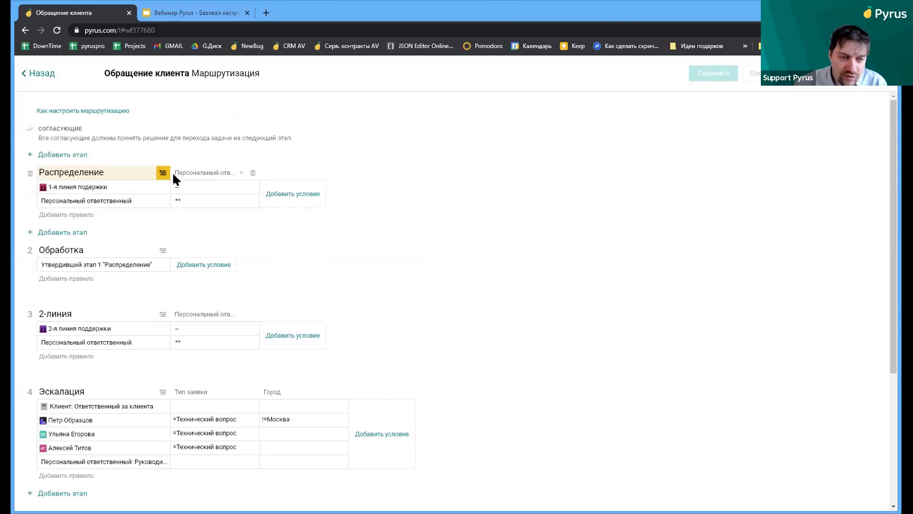
{"action": "mouse_move", "coordinate": [178, 195]}
{"action": "scroll", "coordinate": [413, 320], "scroll_direction": "down", "scroll_amount": 3}
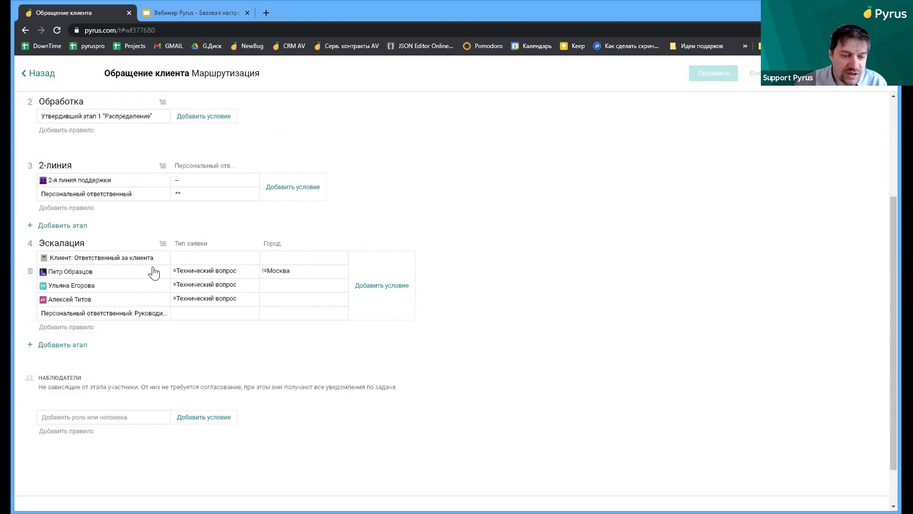
Change the second Эскалация assignee's Тип заявки from Технический вопрос to Возврат
{"action": "left_click", "coordinate": [235, 284]}
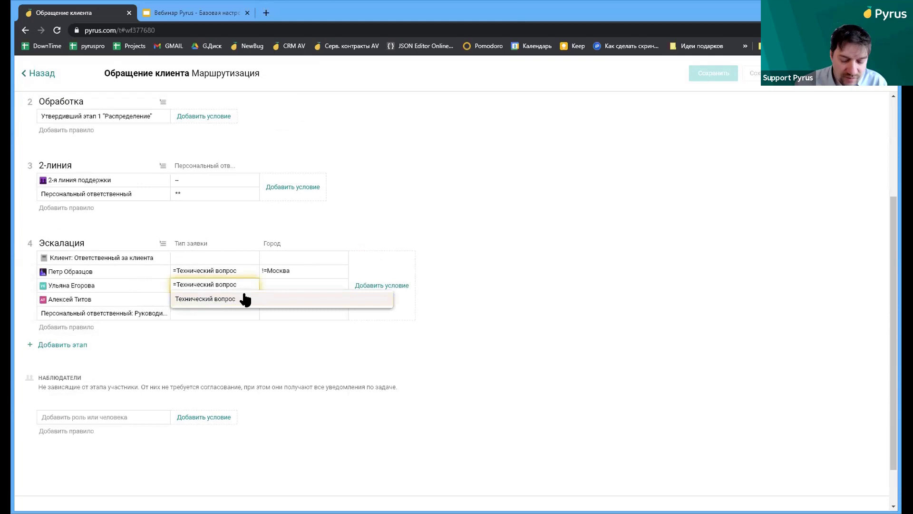
{"action": "left_click", "coordinate": [245, 299]}
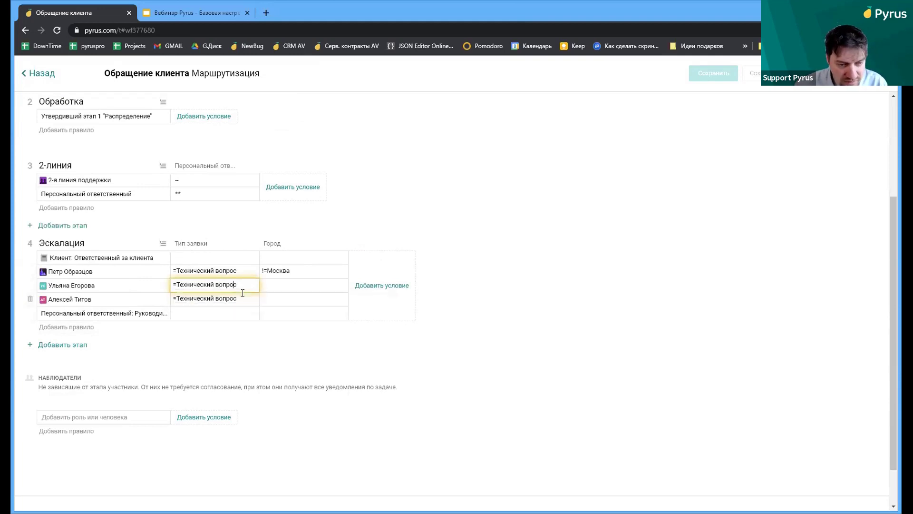
{"action": "key", "text": "shift+Left"}
{"action": "key", "text": "shift+Left"}
{"action": "key", "text": "shift+Left"}
{"action": "key", "text": "shift+Left"}
{"action": "key", "text": "shift+Left"}
{"action": "key", "text": "shift+Left"}
{"action": "key", "text": "shift+Left"}
{"action": "key", "text": "shift+Left"}
{"action": "key", "text": "shift+Left"}
{"action": "key", "text": "shift+Left"}
{"action": "key", "text": "shift+Left"}
{"action": "key", "text": "shift+Left"}
{"action": "key", "text": "shift+Left"}
{"action": "key", "text": "shift+Left"}
{"action": "key", "text": "shift+Left"}
{"action": "key", "text": "shift+Left"}
{"action": "key", "text": "shift+Left"}
{"action": "key", "text": "shift+Left"}
{"action": "key", "text": "BackSpace"}
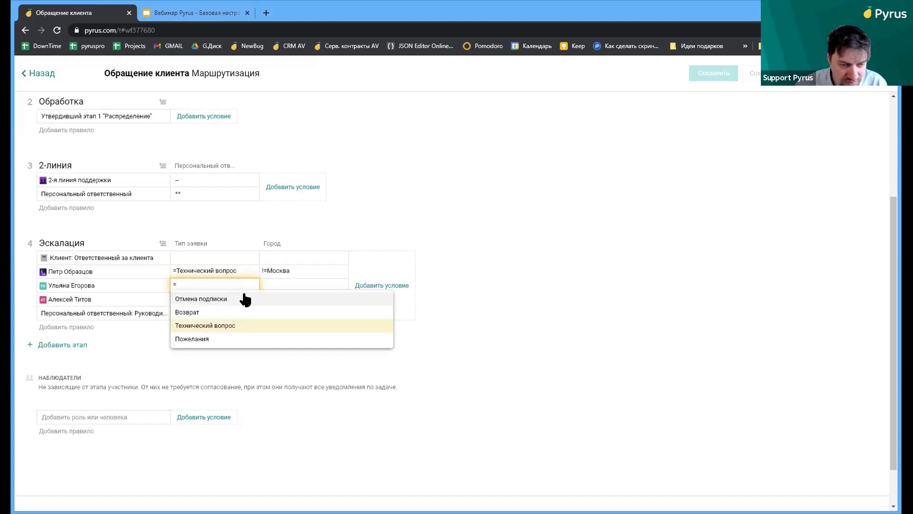
{"action": "left_click", "coordinate": [228, 312]}
{"action": "left_click", "coordinate": [624, 296]}
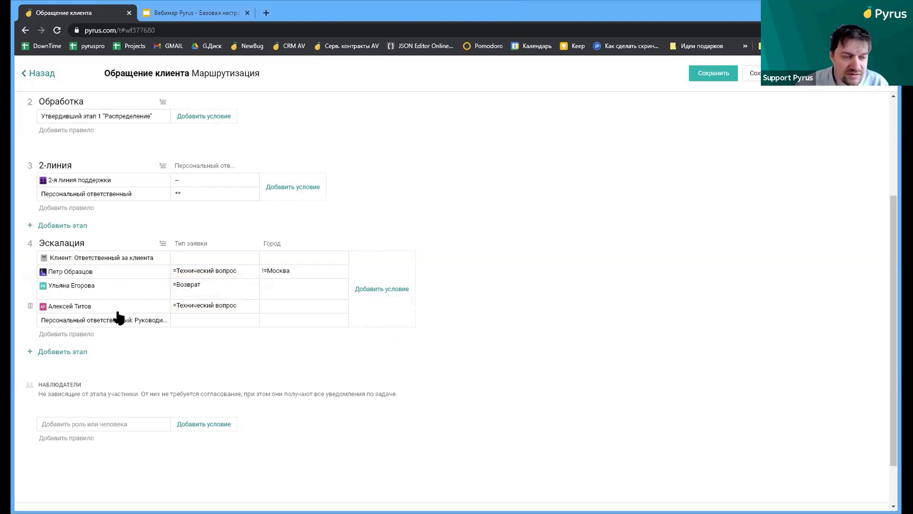
Set the third assignee's Тип заявки to Отмена подписки and save the routing
{"action": "left_click", "coordinate": [194, 305]}
{"action": "left_click_drag", "start_coordinate": [238, 305], "coordinate": [176, 301]}
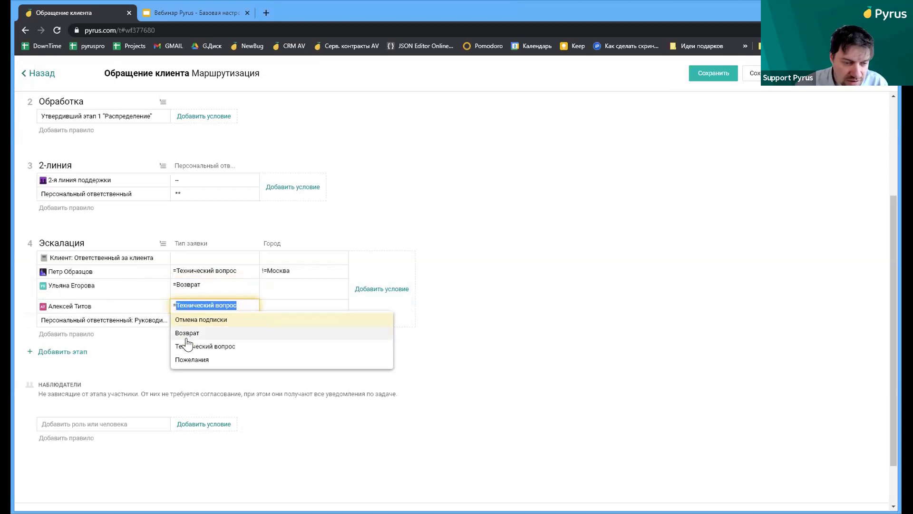
{"action": "left_click", "coordinate": [205, 320]}
{"action": "left_click", "coordinate": [596, 327]}
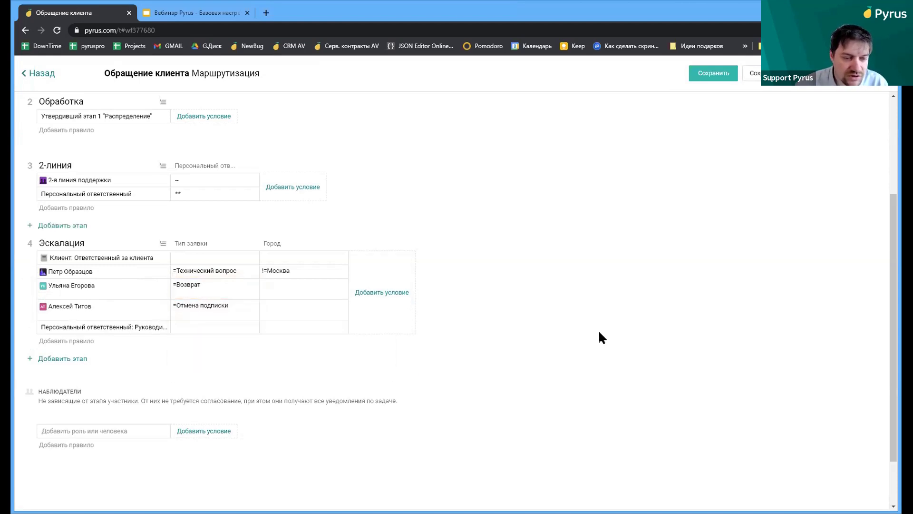
{"action": "left_click", "coordinate": [699, 75]}
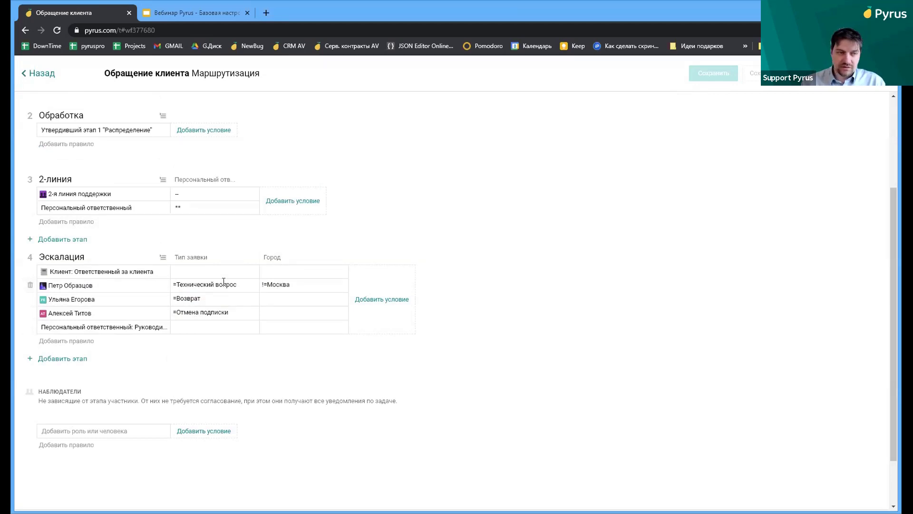
Inspect the active support mailbox in the Эл. почта extension, then return to Настройка
{"action": "left_click", "coordinate": [39, 72]}
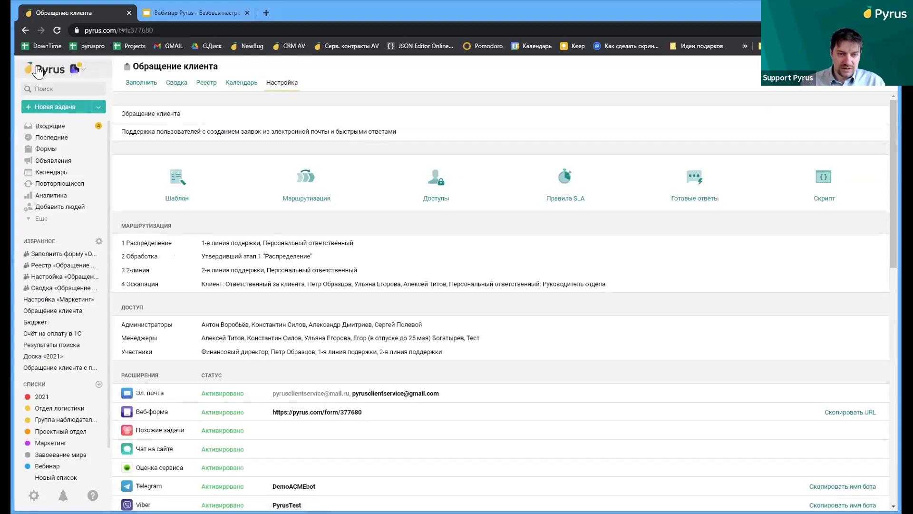
{"action": "scroll", "coordinate": [385, 354], "scroll_direction": "down", "scroll_amount": 2}
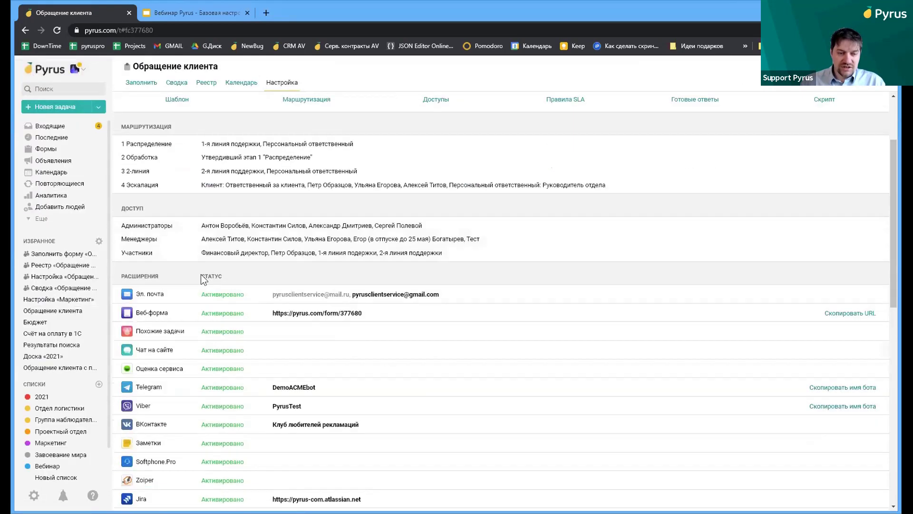
{"action": "left_click", "coordinate": [291, 296]}
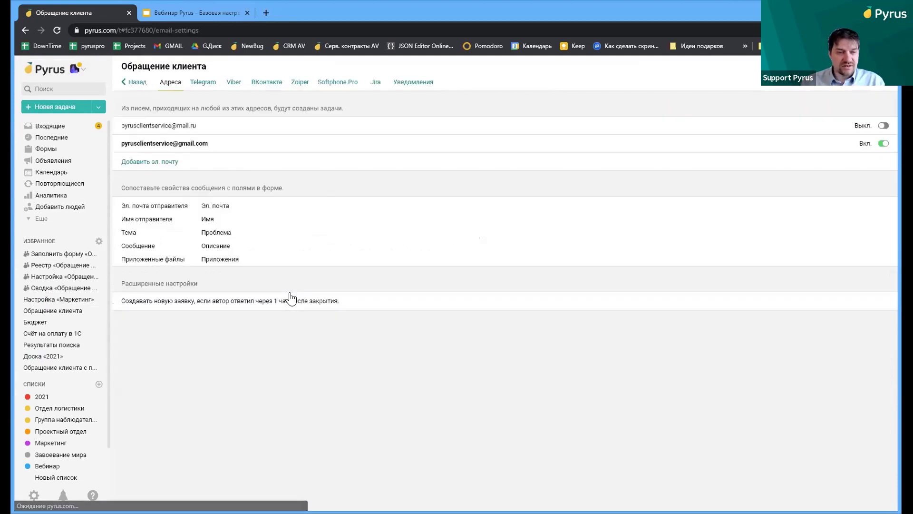
{"action": "left_click", "coordinate": [222, 145]}
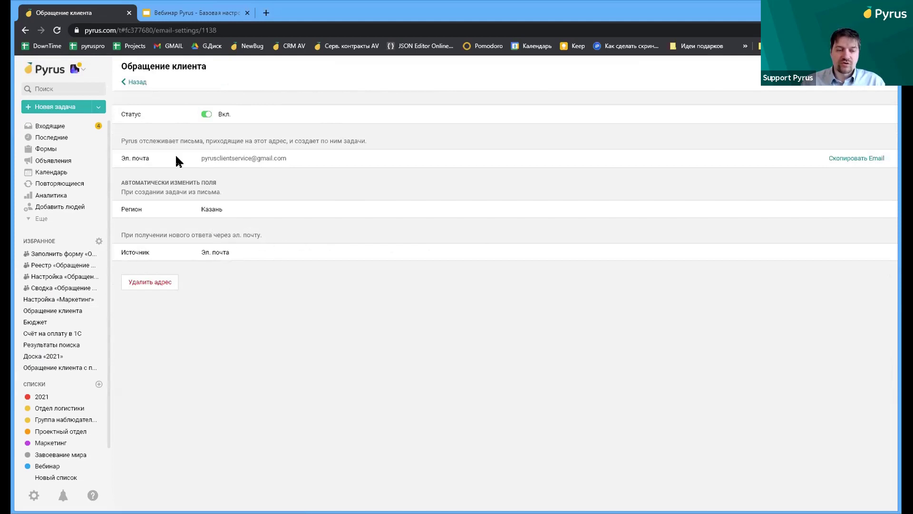
{"action": "left_click", "coordinate": [25, 30]}
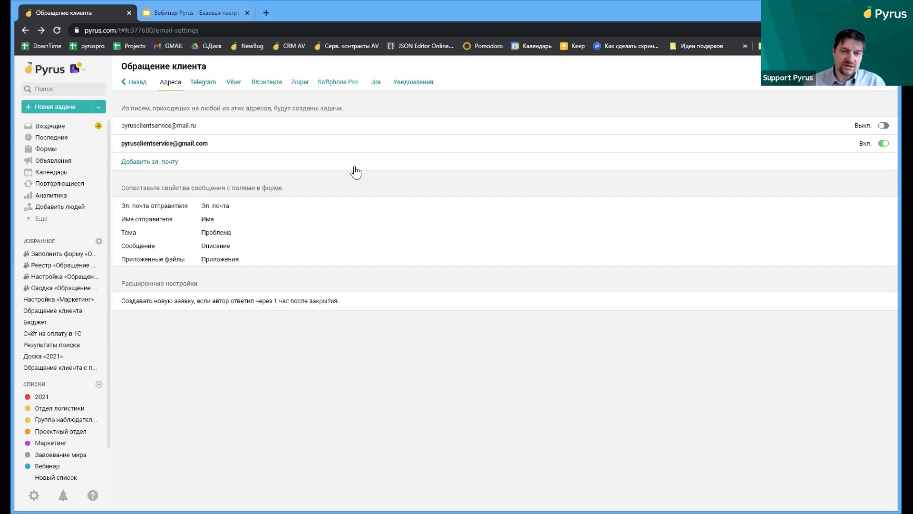
{"action": "left_click", "coordinate": [137, 80]}
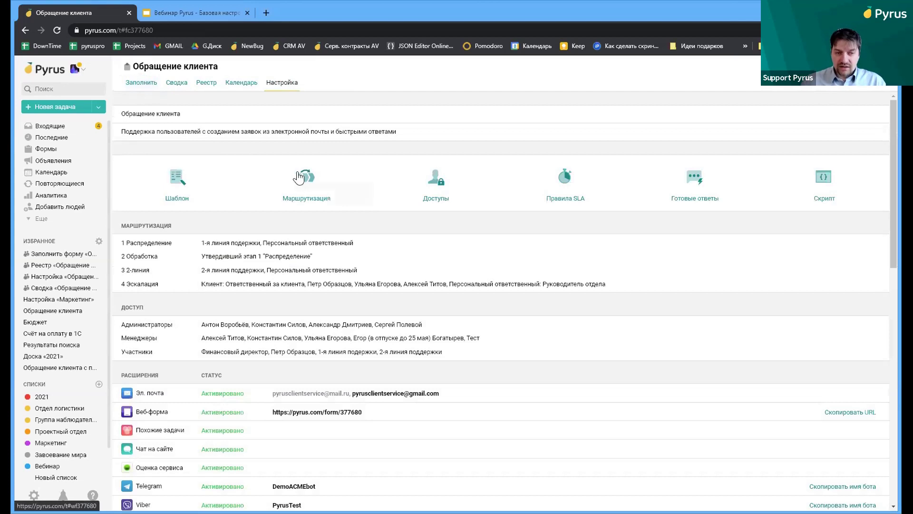
Open the Доступы page and view the first participant's available roles
{"action": "left_click", "coordinate": [434, 180]}
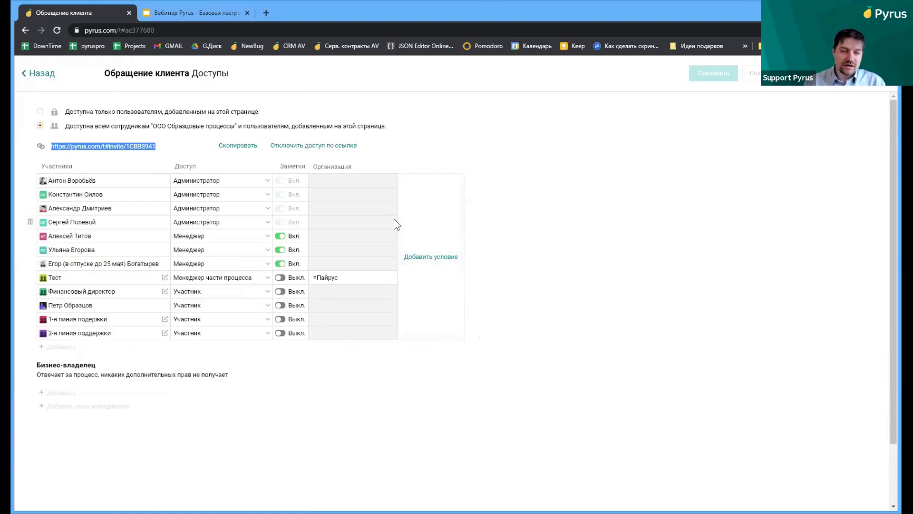
{"action": "left_click", "coordinate": [225, 185]}
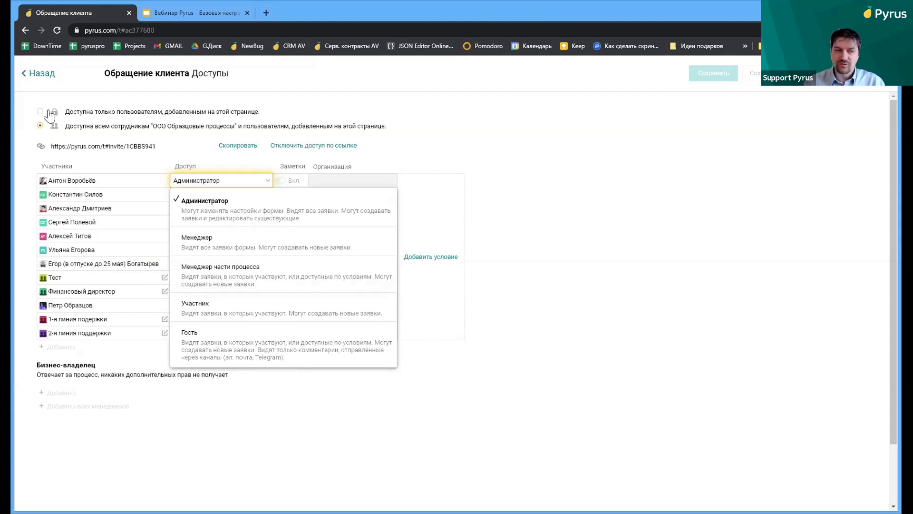
{"action": "left_click", "coordinate": [34, 66]}
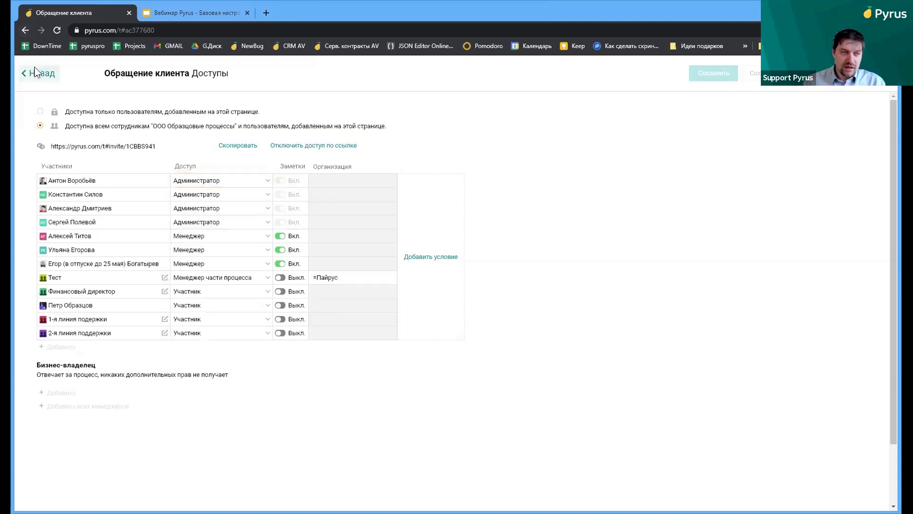
Go back to Настройка and open the Правила SLA page
{"action": "left_click", "coordinate": [34, 67]}
{"action": "left_click", "coordinate": [555, 178]}
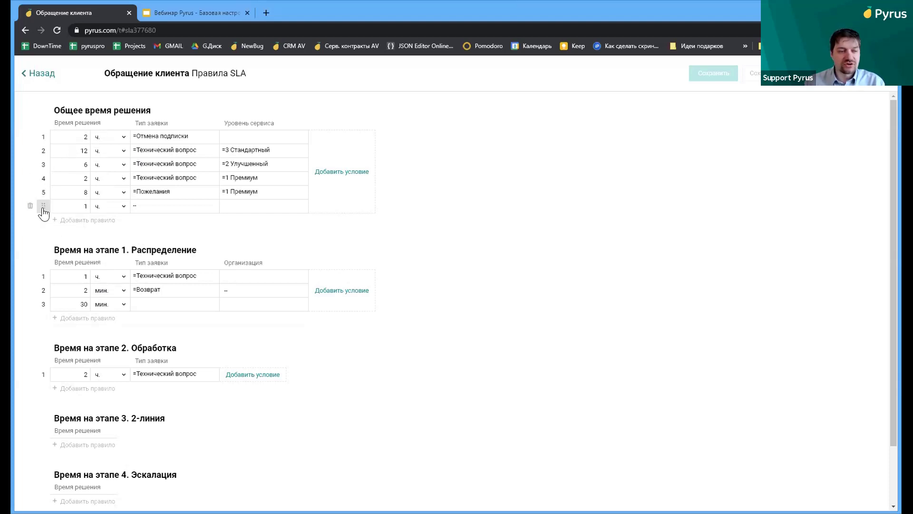
Reorder SLA rules: 1 ч. catch-all first, 2 ч. Премиум third, 12 ч. Стандартный last, then leave
{"action": "left_click_drag", "start_coordinate": [45, 204], "coordinate": [48, 137]}
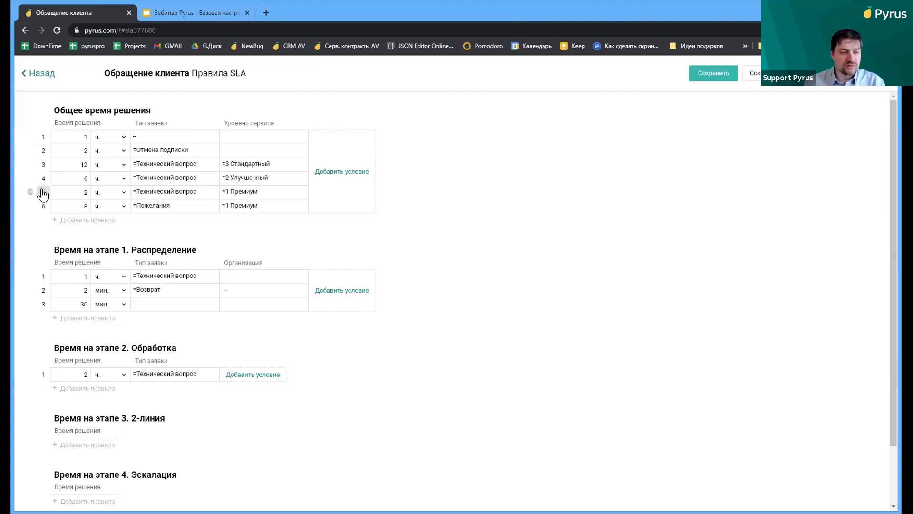
{"action": "left_click_drag", "start_coordinate": [43, 192], "coordinate": [40, 196]}
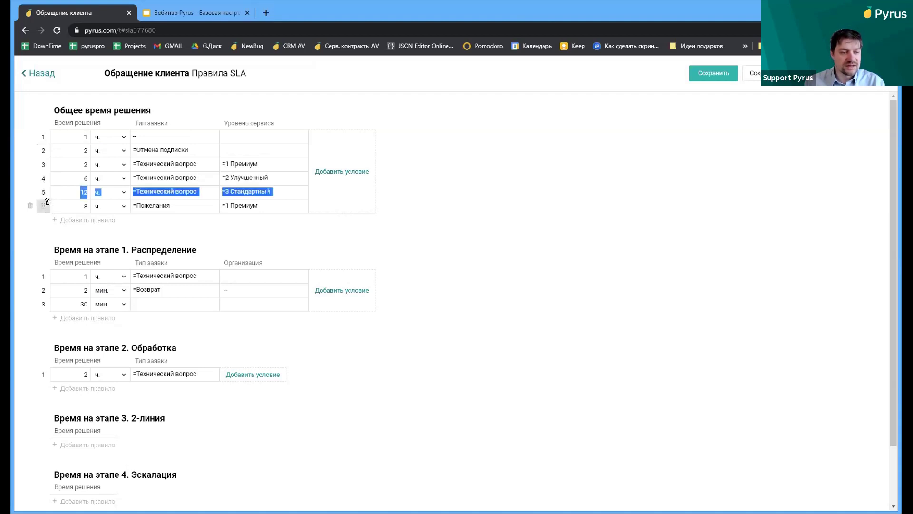
{"action": "left_click_drag", "start_coordinate": [47, 193], "coordinate": [44, 208]}
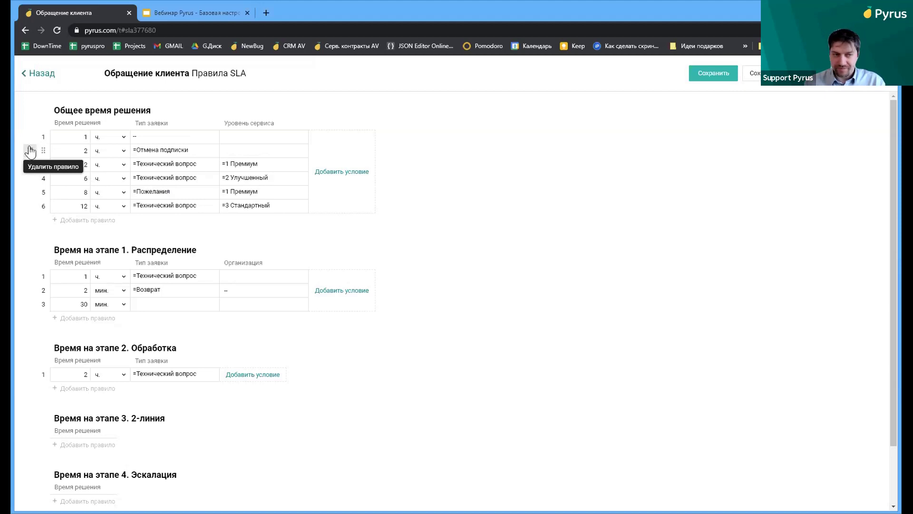
{"action": "scroll", "coordinate": [93, 152], "scroll_direction": "down", "scroll_amount": 1}
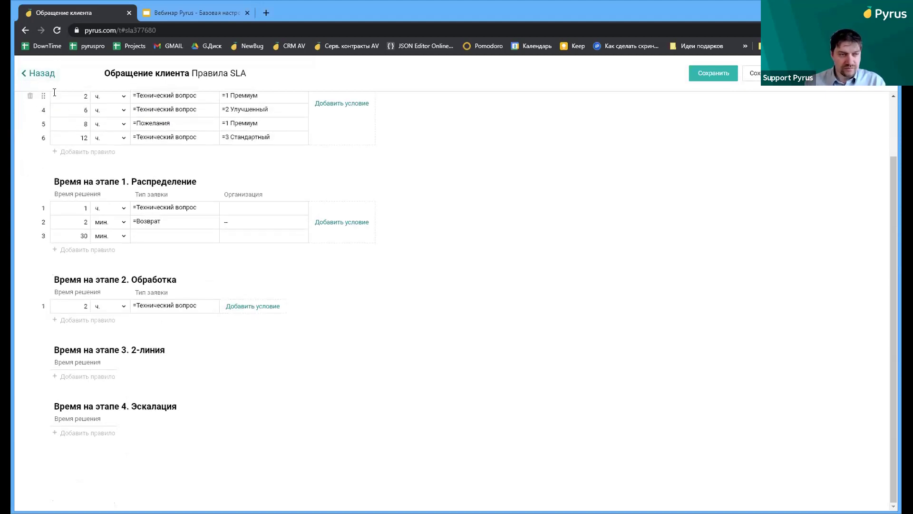
{"action": "left_click", "coordinate": [43, 74]}
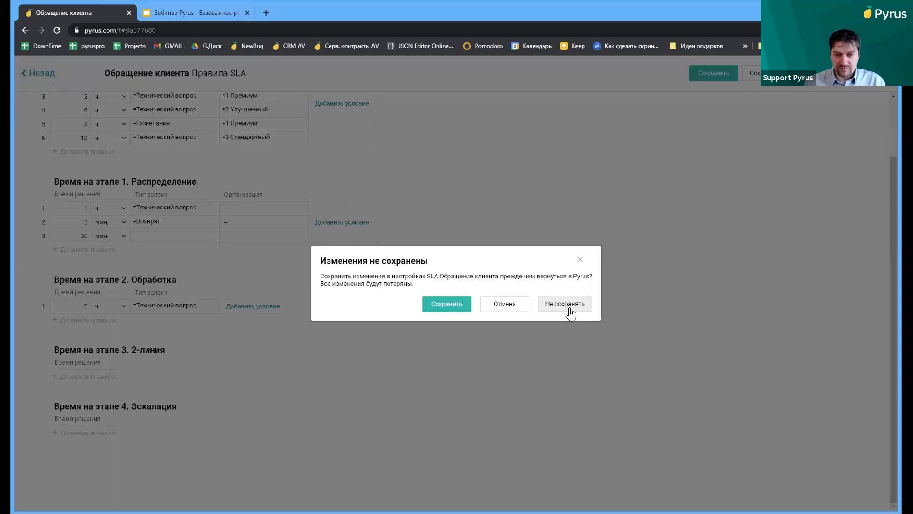
Discard the SLA reordering, look over Готовые ответы, and open the Веб-форма settings
{"action": "left_click", "coordinate": [546, 308]}
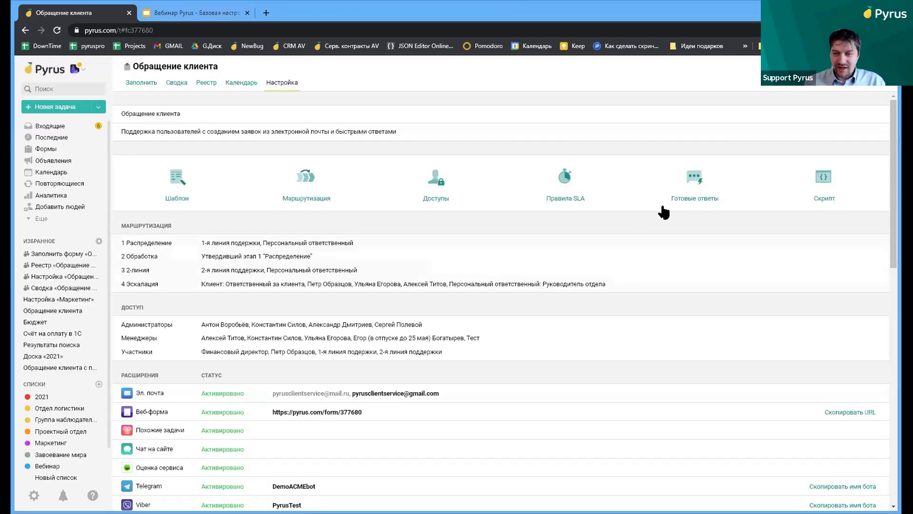
{"action": "left_click", "coordinate": [689, 188]}
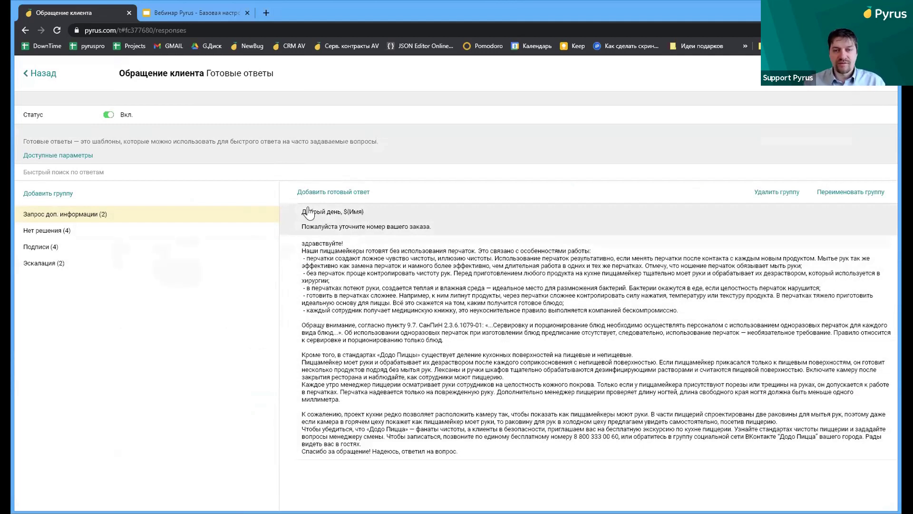
{"action": "left_click", "coordinate": [50, 73]}
{"action": "scroll", "coordinate": [169, 279], "scroll_direction": "down", "scroll_amount": 3}
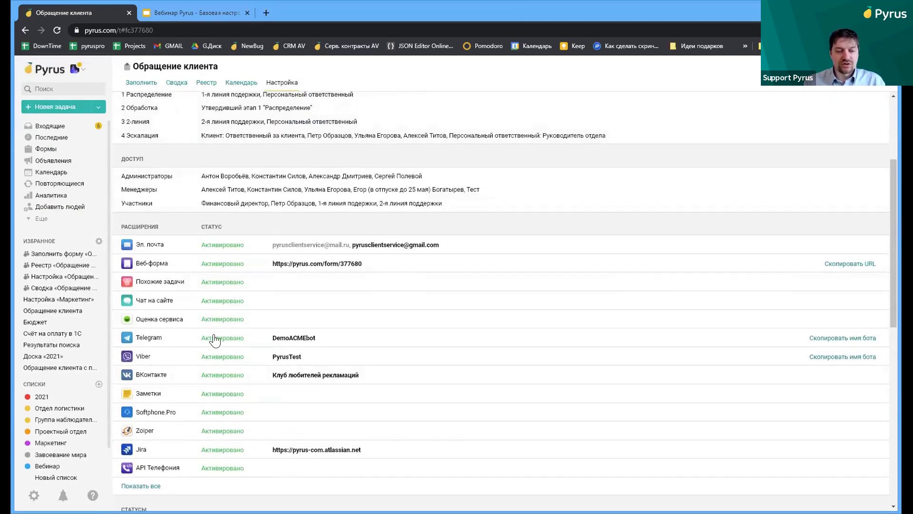
{"action": "scroll", "coordinate": [242, 419], "scroll_direction": "down", "scroll_amount": 1}
{"action": "left_click", "coordinate": [296, 214]}
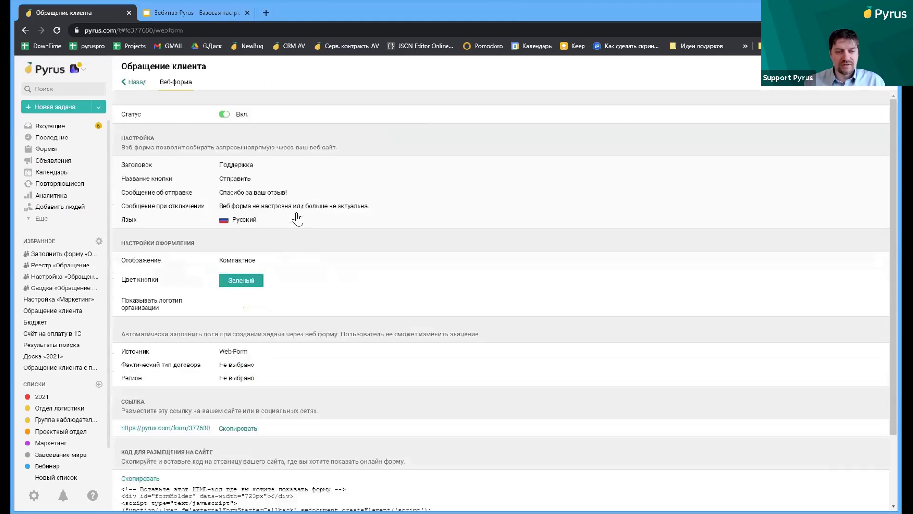
Open the public web form in a new tab, then load dodokids.ru there
{"action": "scroll", "coordinate": [257, 324], "scroll_direction": "down", "scroll_amount": 2}
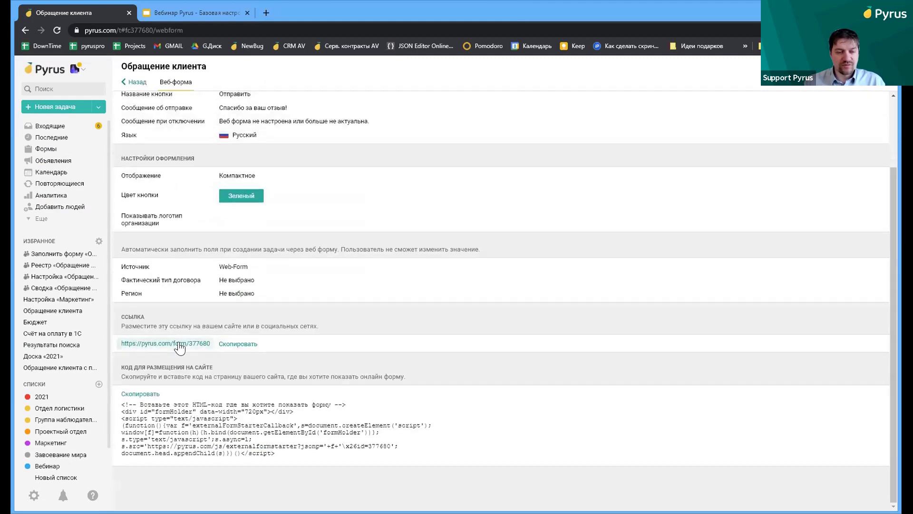
{"action": "left_click", "coordinate": [180, 352]}
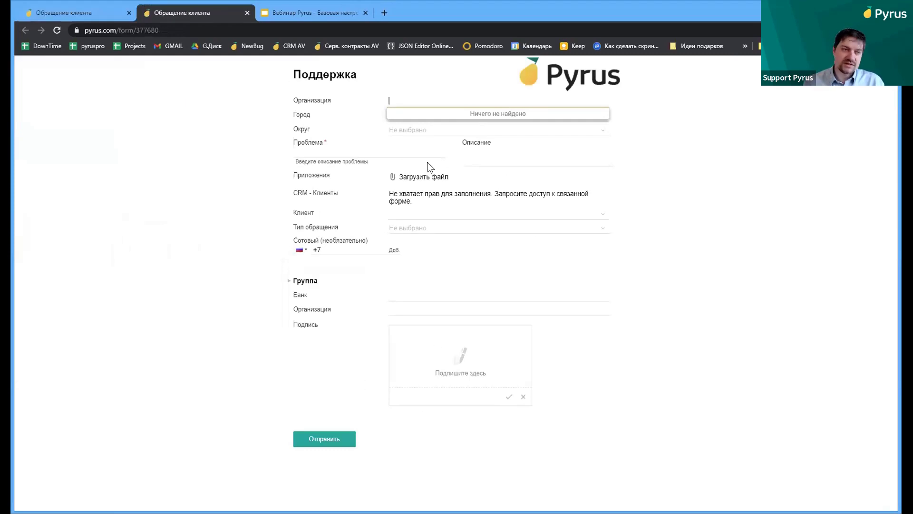
{"action": "left_click", "coordinate": [282, 31]}
{"action": "type", "text": "в"}
{"action": "key", "text": "BackSpace"}
{"action": "type", "text": "dodo"}
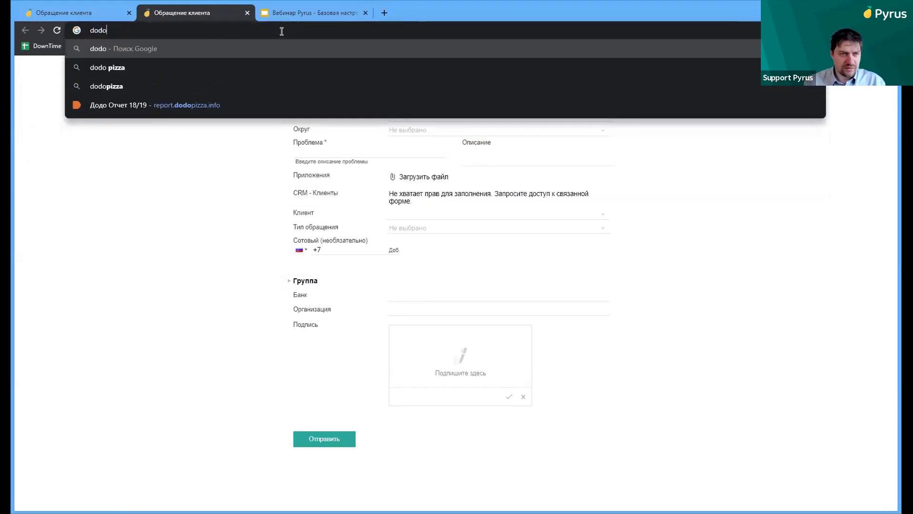
{"action": "type", "text": "kid."}
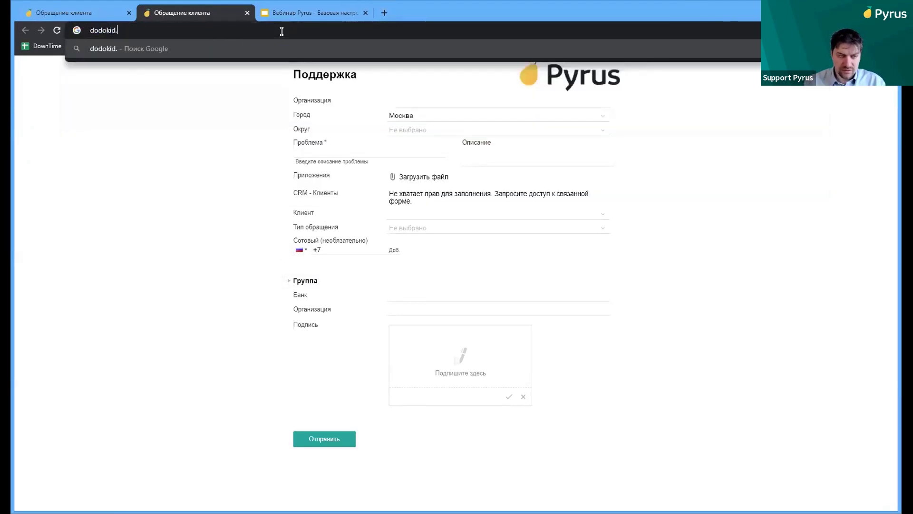
{"action": "key", "text": "BackSpace"}
{"action": "type", "text": "s"}
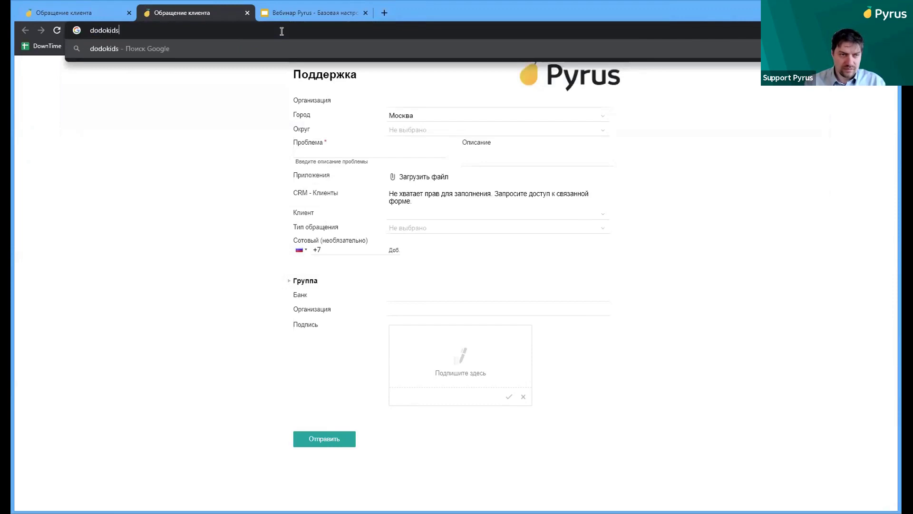
{"action": "type", "text": ".ru"}
{"action": "key", "text": "Return"}
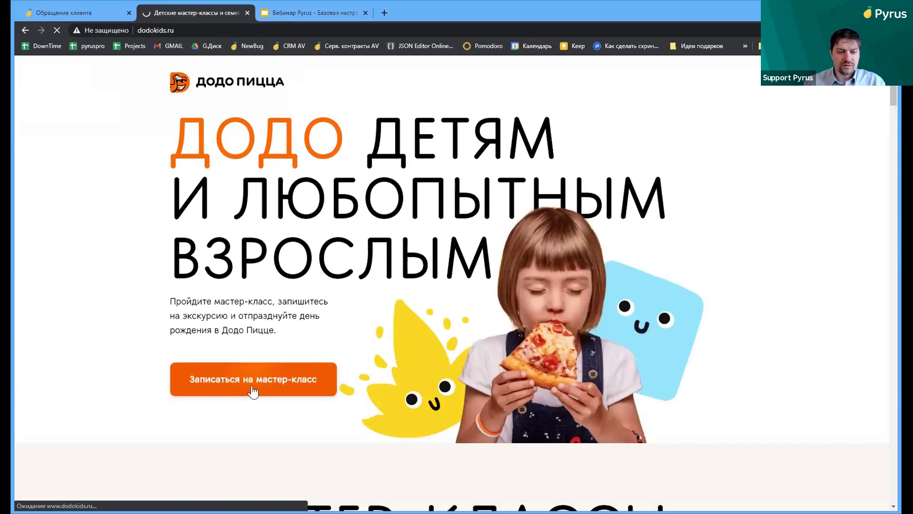
Open the dodokids.ru sign-up form, select its URL and suspension notice, then return to Обращение клиента
{"action": "left_click", "coordinate": [251, 385]}
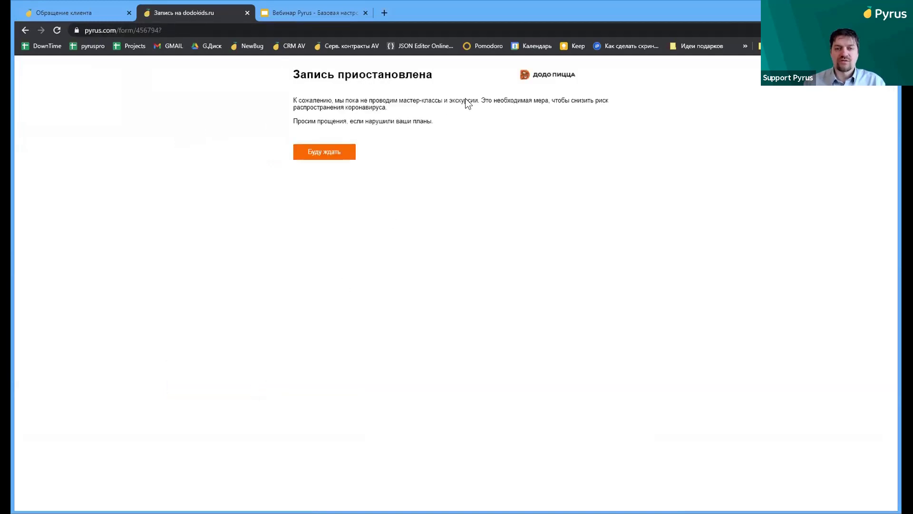
{"action": "left_click", "coordinate": [138, 30]}
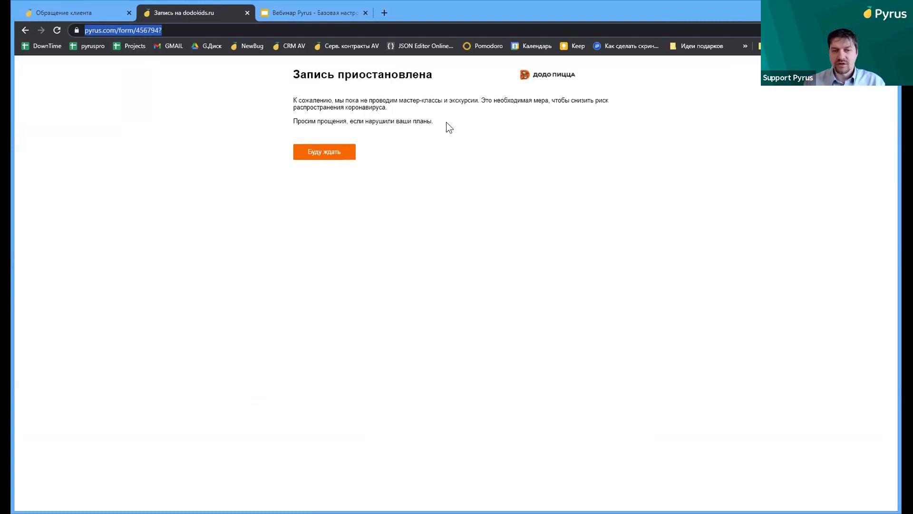
{"action": "left_click_drag", "start_coordinate": [447, 123], "coordinate": [289, 76]}
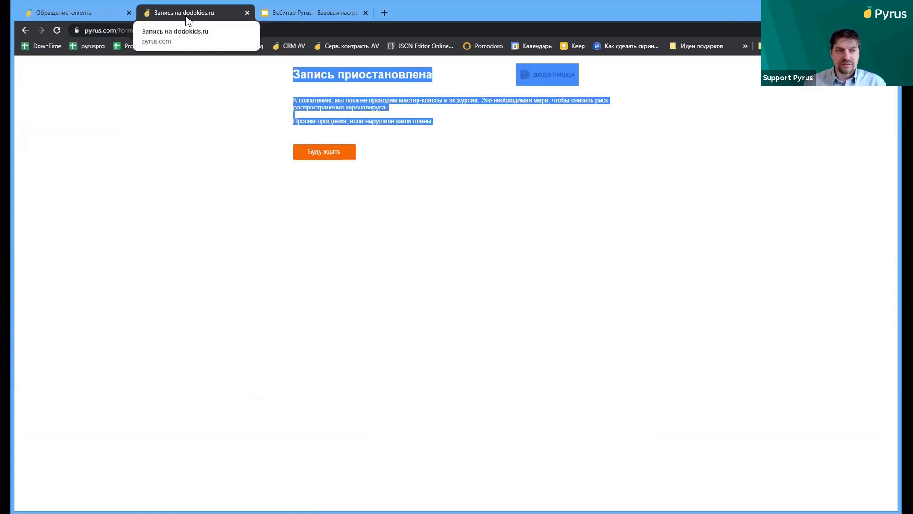
{"action": "left_click", "coordinate": [69, 13]}
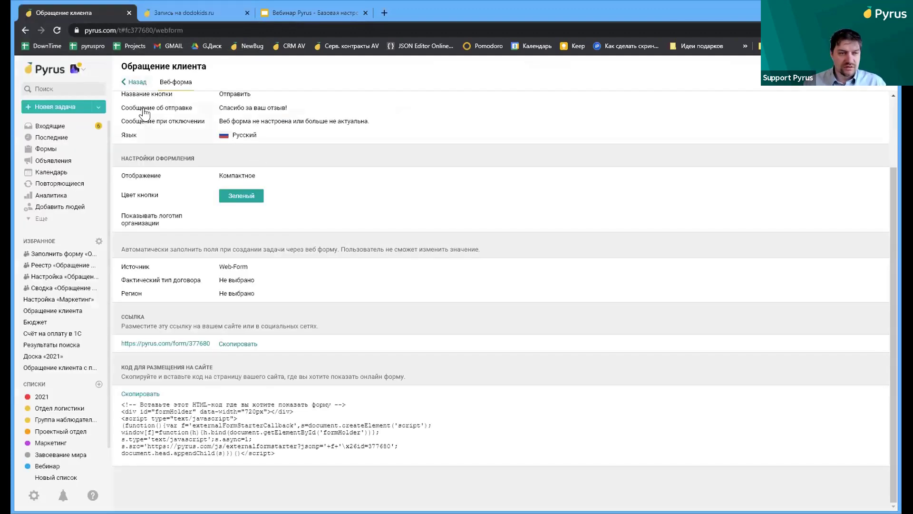
Add the Service Desk task 'Помогите, у меня проблема' to the Вебинар list
{"action": "left_click", "coordinate": [73, 149]}
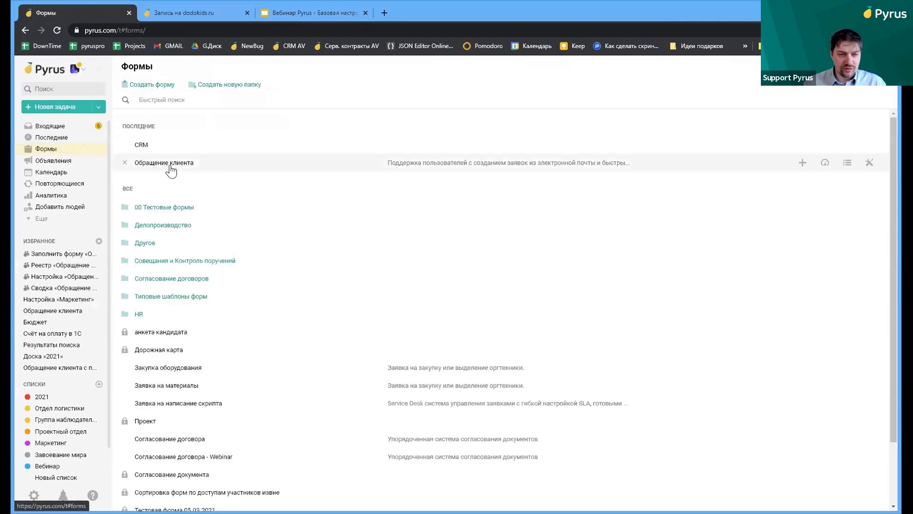
{"action": "left_click", "coordinate": [73, 126]}
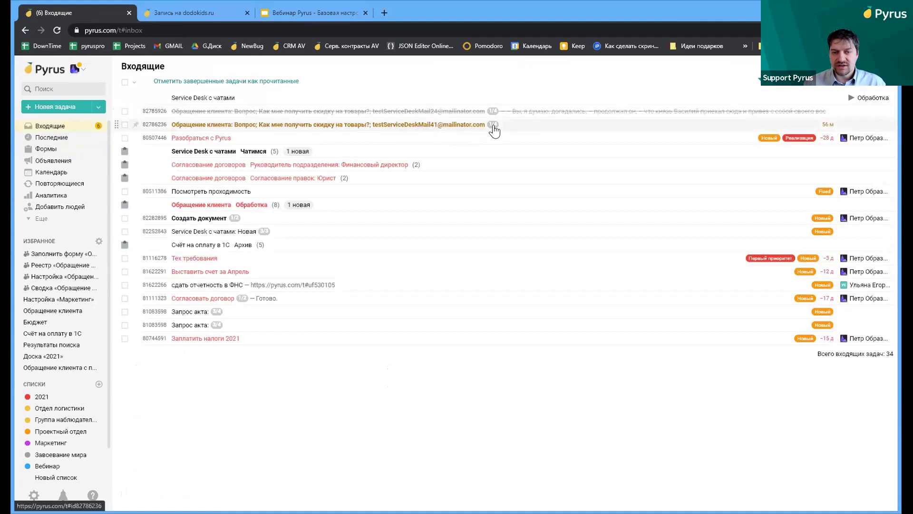
{"action": "left_click", "coordinate": [418, 151]}
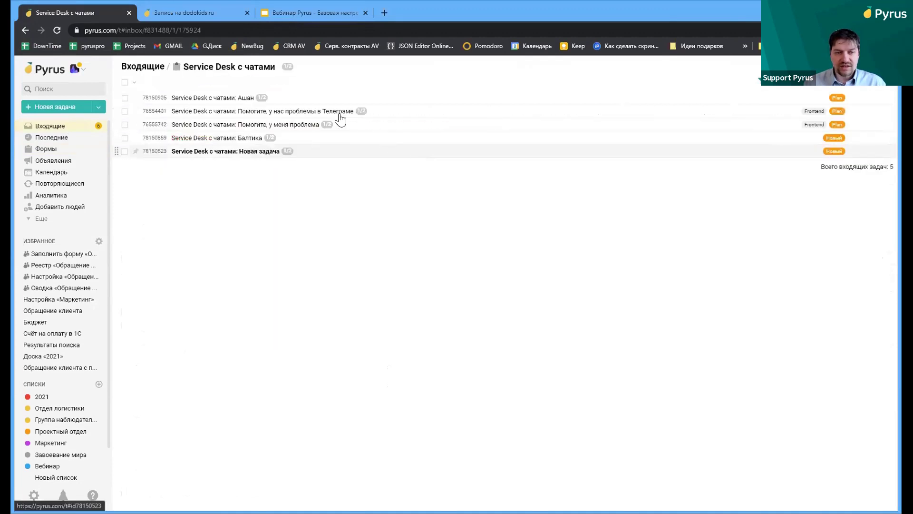
{"action": "left_click", "coordinate": [296, 127]}
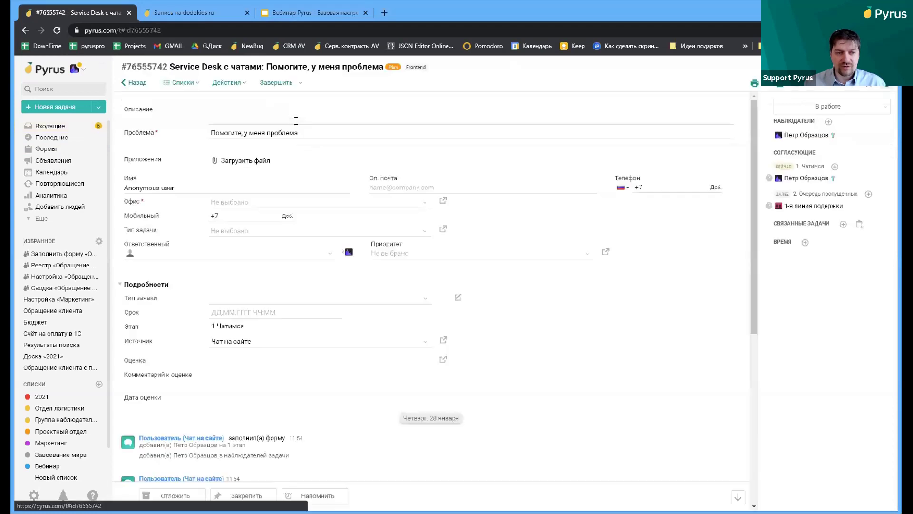
{"action": "left_click", "coordinate": [190, 83]}
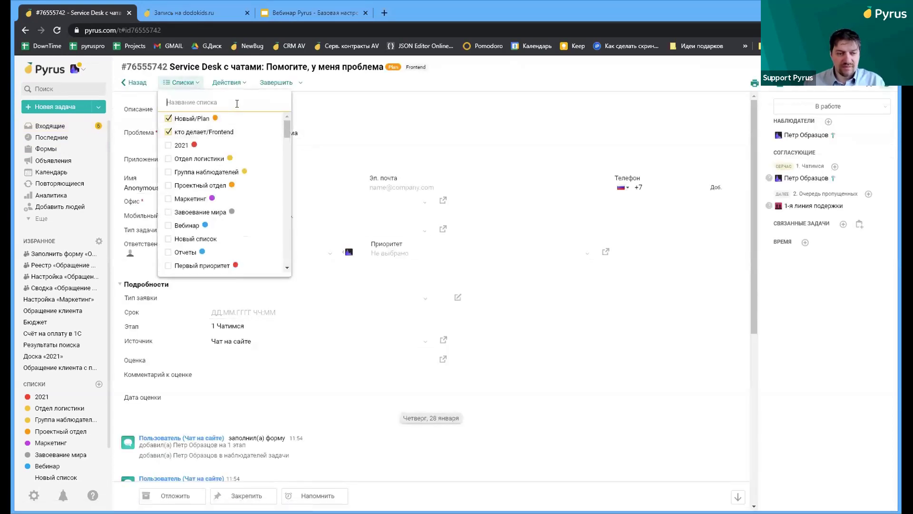
{"action": "left_click", "coordinate": [167, 227]}
{"action": "scroll", "coordinate": [475, 228], "scroll_direction": "down", "scroll_amount": 1}
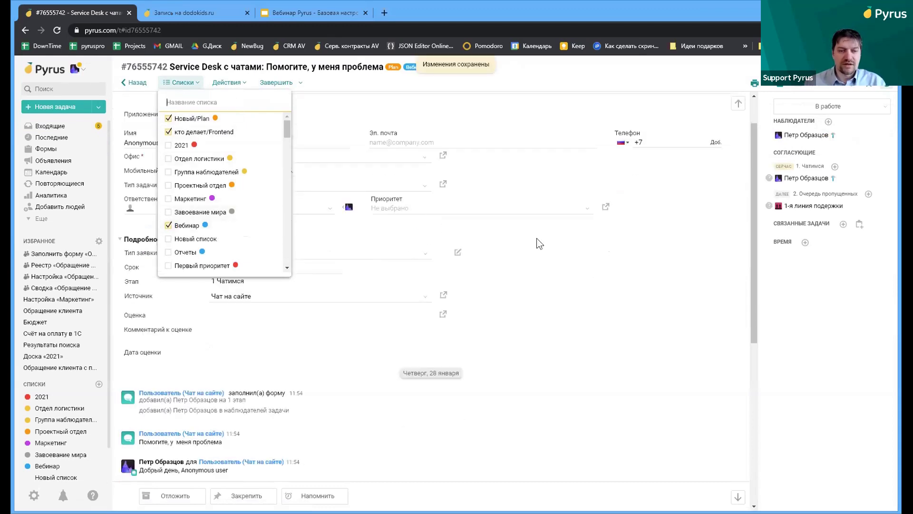
{"action": "left_click", "coordinate": [560, 279]}
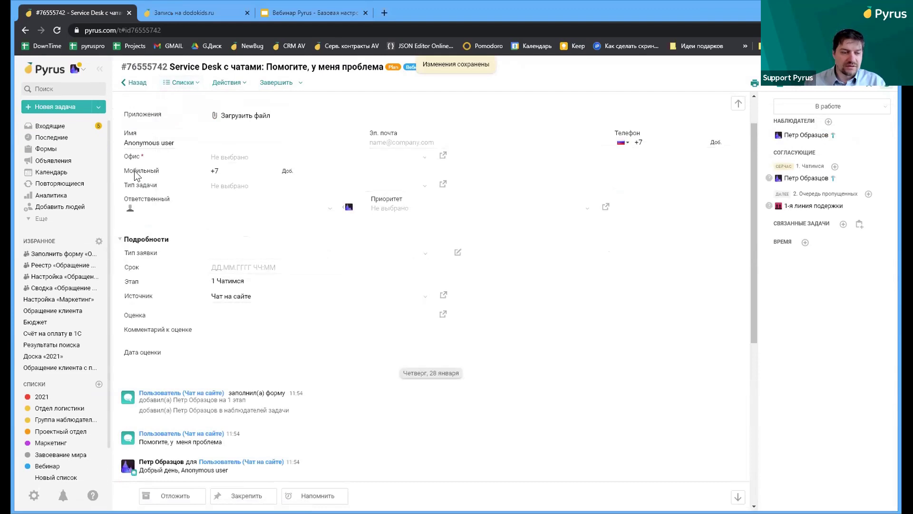
Open the Вебинар list from the sidebar and display it as a board
{"action": "scroll", "coordinate": [393, 108], "scroll_direction": "up", "scroll_amount": 1}
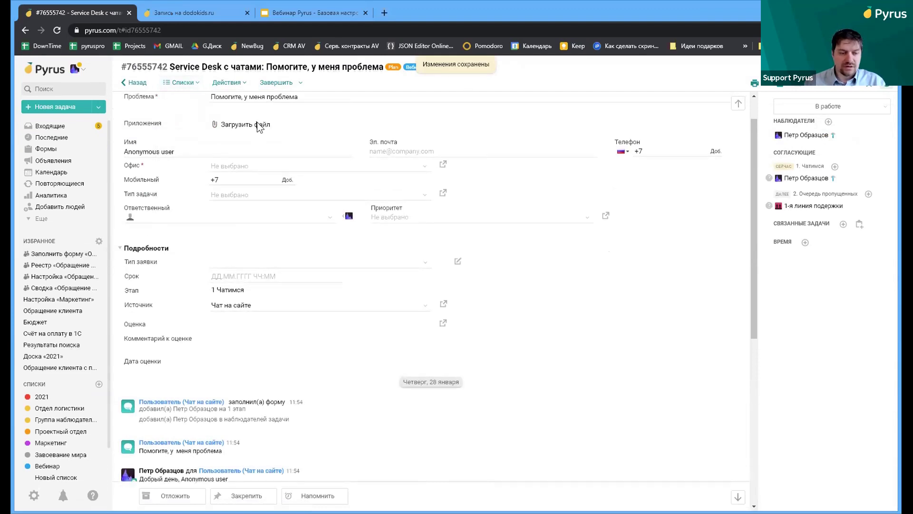
{"action": "left_click", "coordinate": [49, 466]}
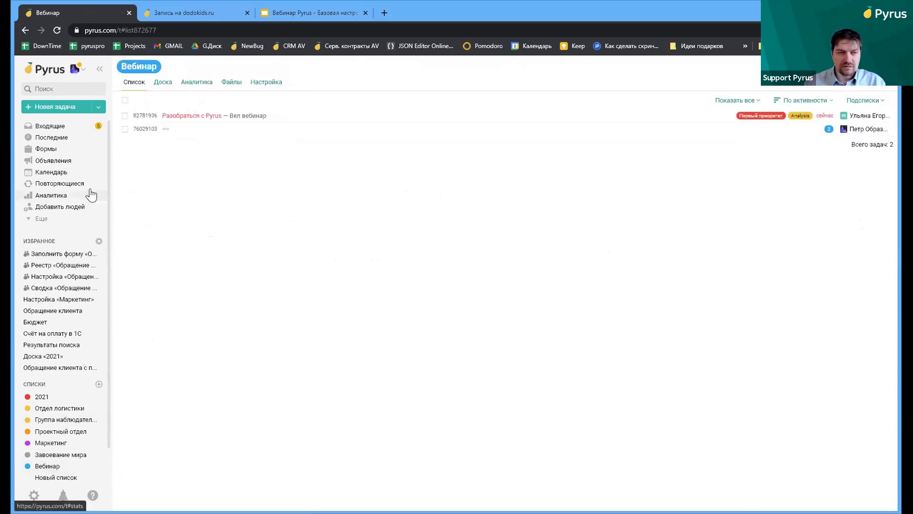
{"action": "left_click", "coordinate": [26, 29]}
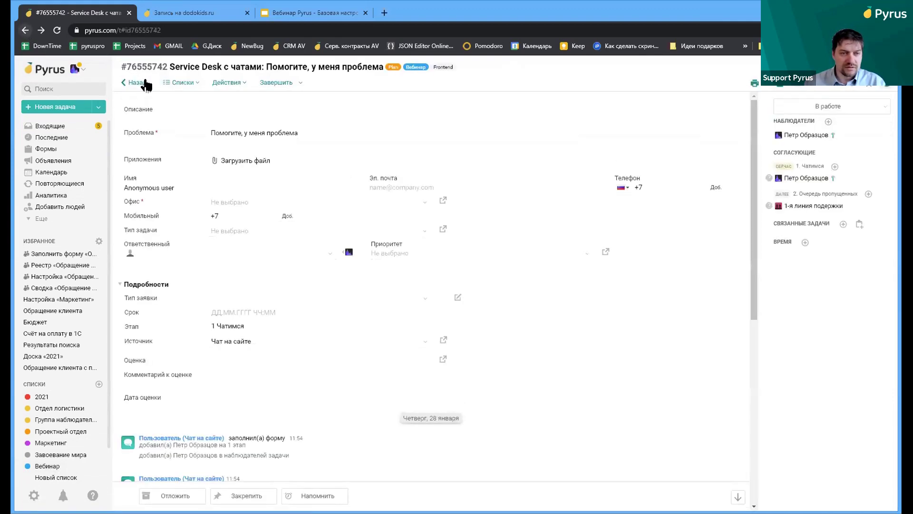
{"action": "key", "text": "F5"}
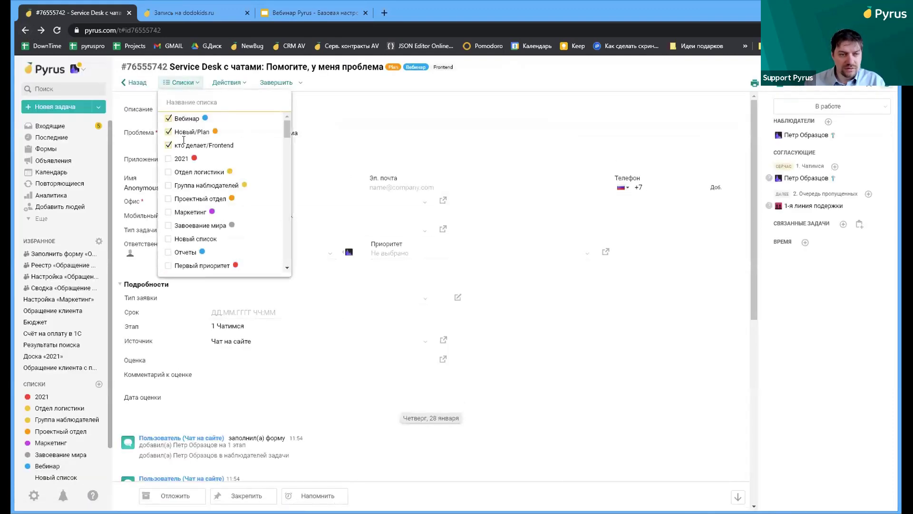
{"action": "left_click", "coordinate": [54, 465]}
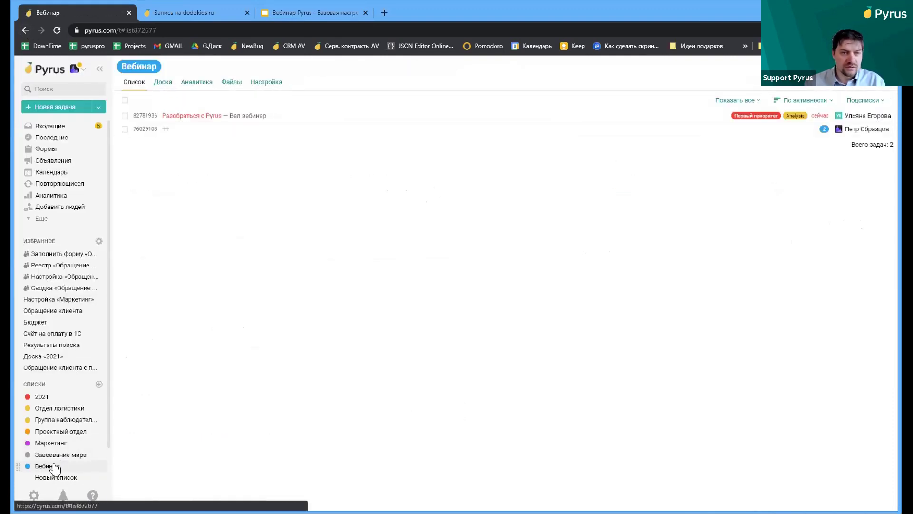
{"action": "left_click", "coordinate": [165, 84]}
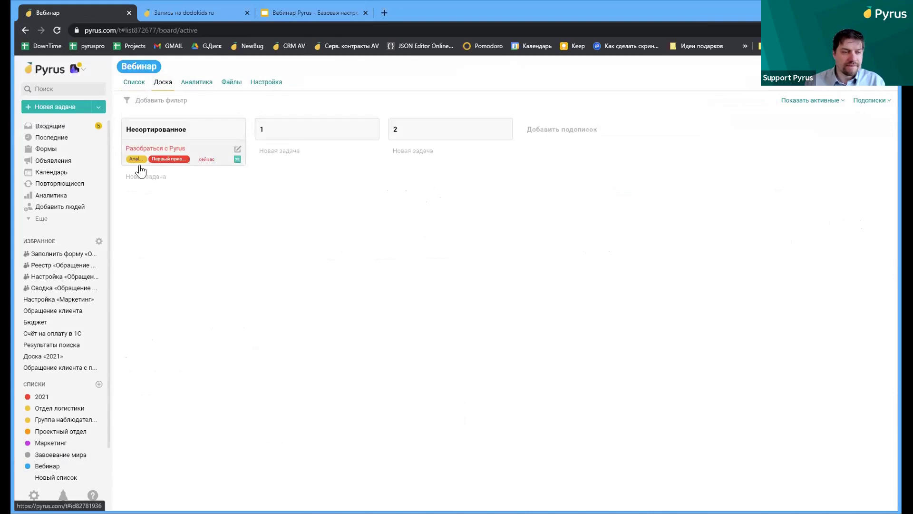
Open the CRM entry ООО "ПАЙРУС" from the registry and tick the Вебинар list for it
{"action": "left_click", "coordinate": [52, 151]}
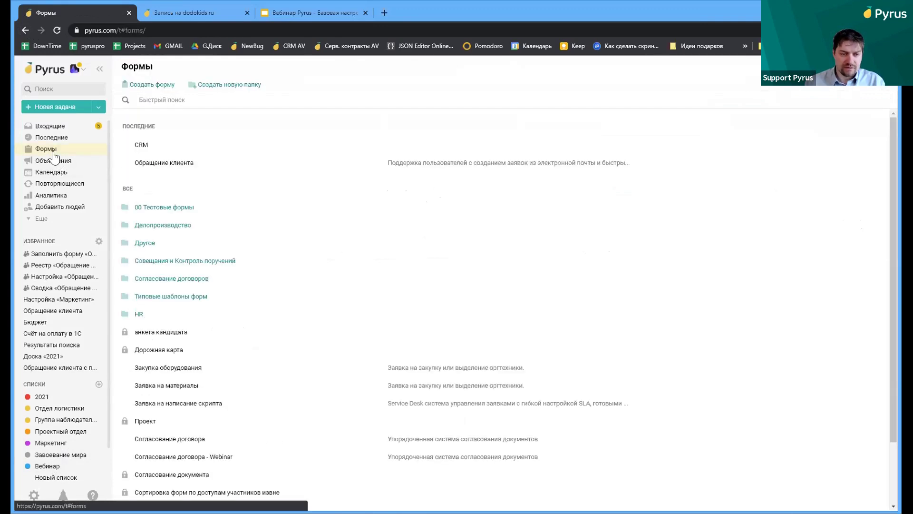
{"action": "left_click", "coordinate": [161, 151]}
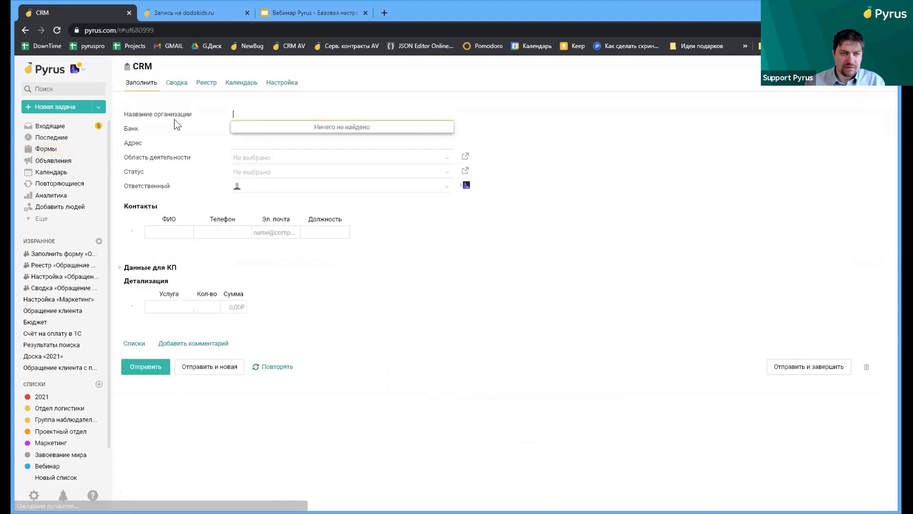
{"action": "left_click", "coordinate": [211, 82]}
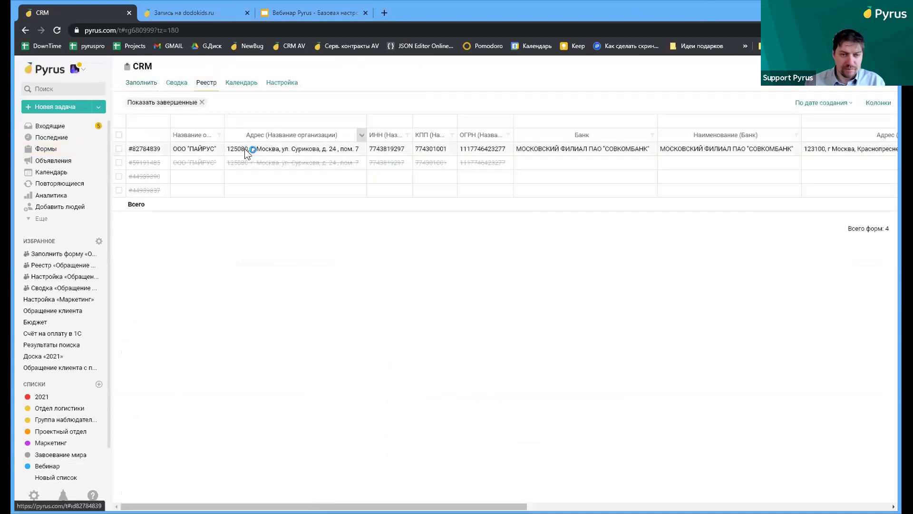
{"action": "left_click", "coordinate": [243, 147]}
{"action": "left_click", "coordinate": [180, 82]}
{"action": "left_click", "coordinate": [169, 199]}
Open the Вебинар list from the task and view it as a board, then a list, then a board again
{"action": "left_click", "coordinate": [228, 82]}
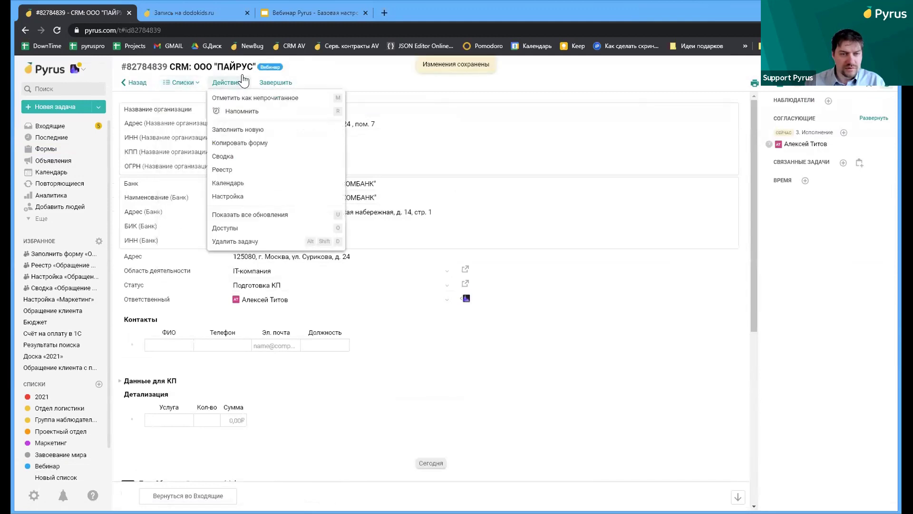
{"action": "left_click", "coordinate": [271, 66]}
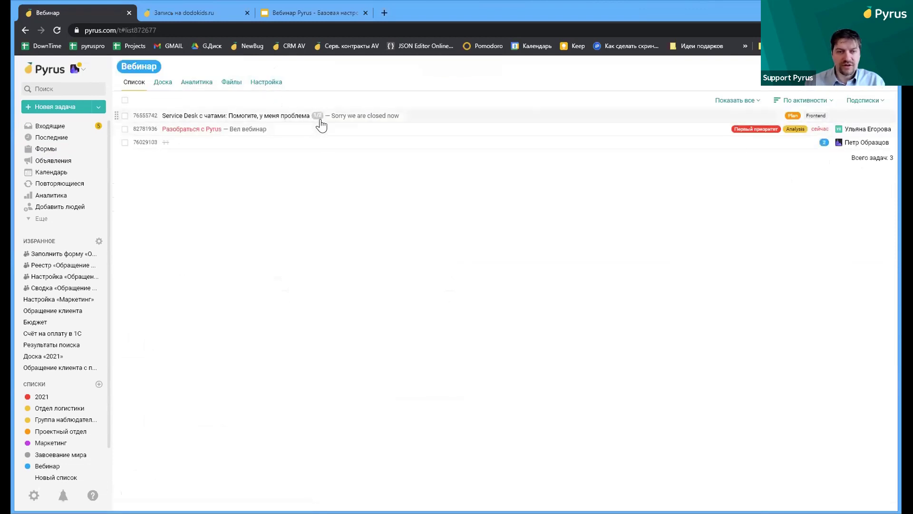
{"action": "left_click", "coordinate": [163, 83]}
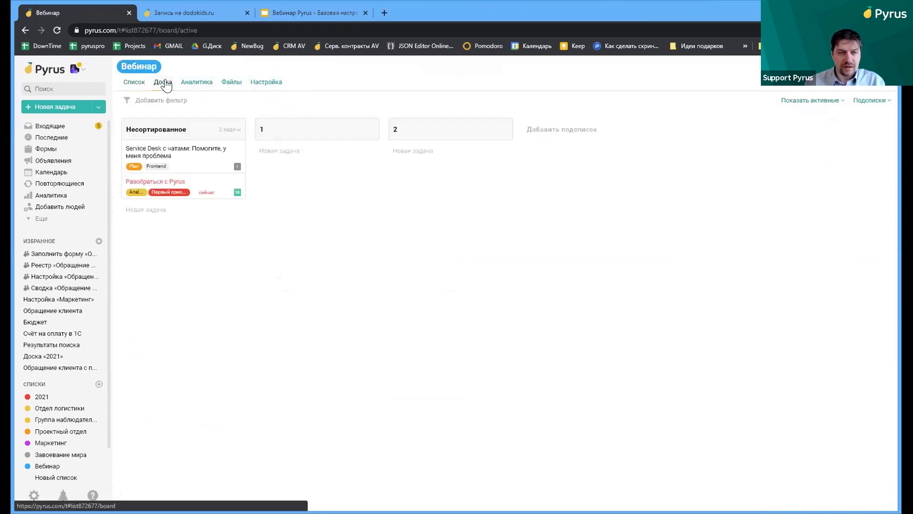
{"action": "left_click", "coordinate": [134, 83]}
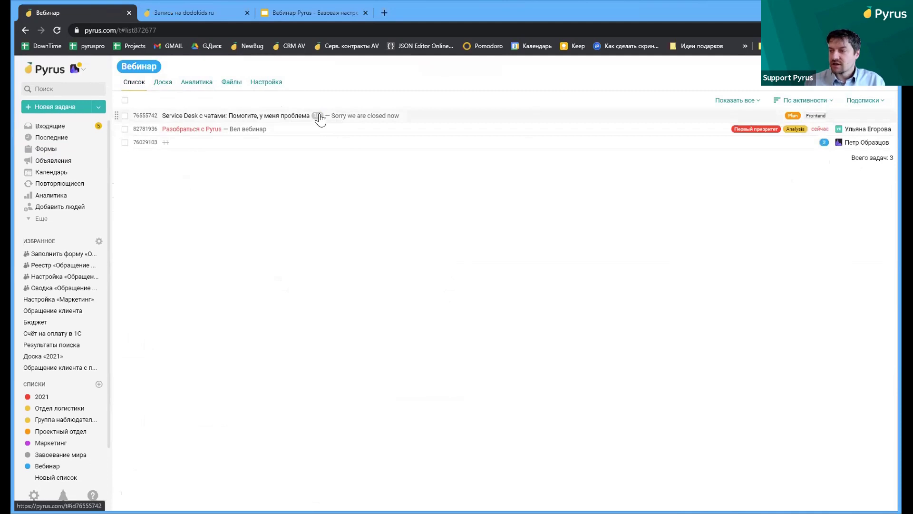
{"action": "left_click", "coordinate": [162, 86]}
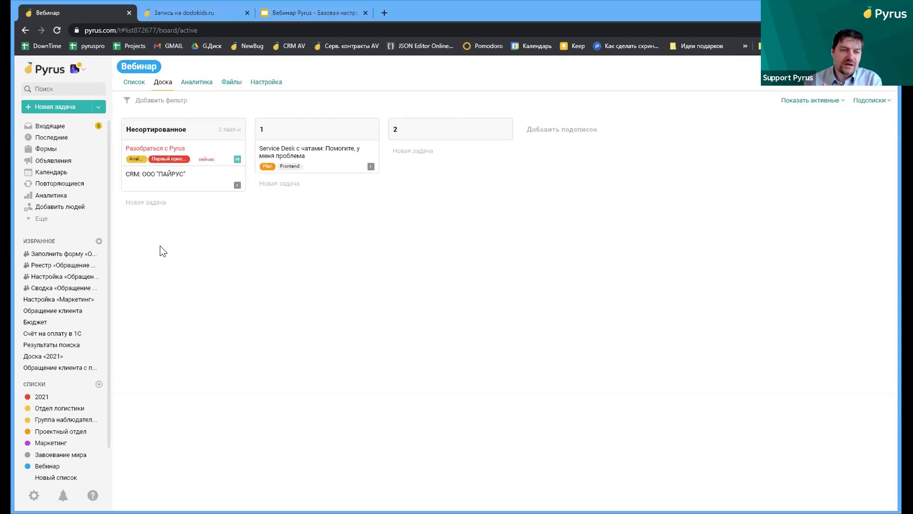
Scroll through the Объявления announcements page, then go to the Формы list
{"action": "left_click", "coordinate": [81, 163]}
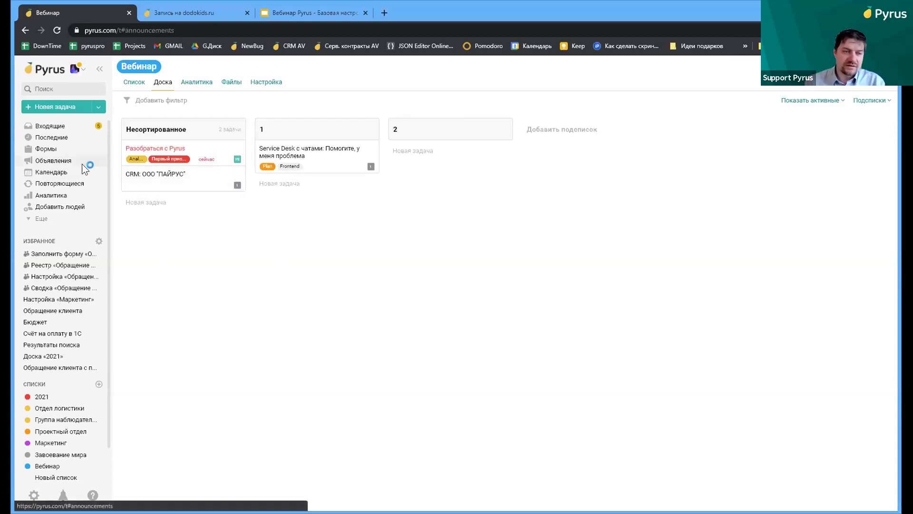
{"action": "scroll", "coordinate": [183, 177], "scroll_direction": "down", "scroll_amount": 3}
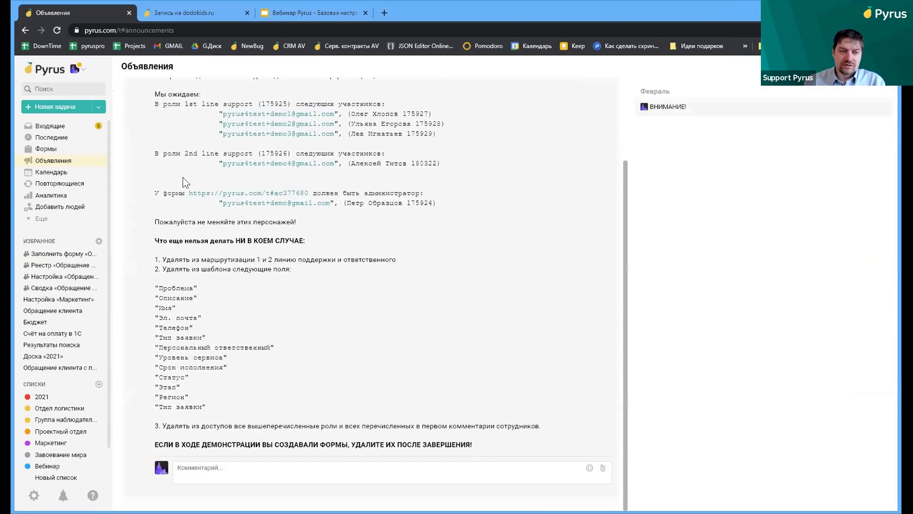
{"action": "scroll", "coordinate": [185, 177], "scroll_direction": "up", "scroll_amount": 3}
{"action": "scroll", "coordinate": [185, 177], "scroll_direction": "down", "scroll_amount": 3}
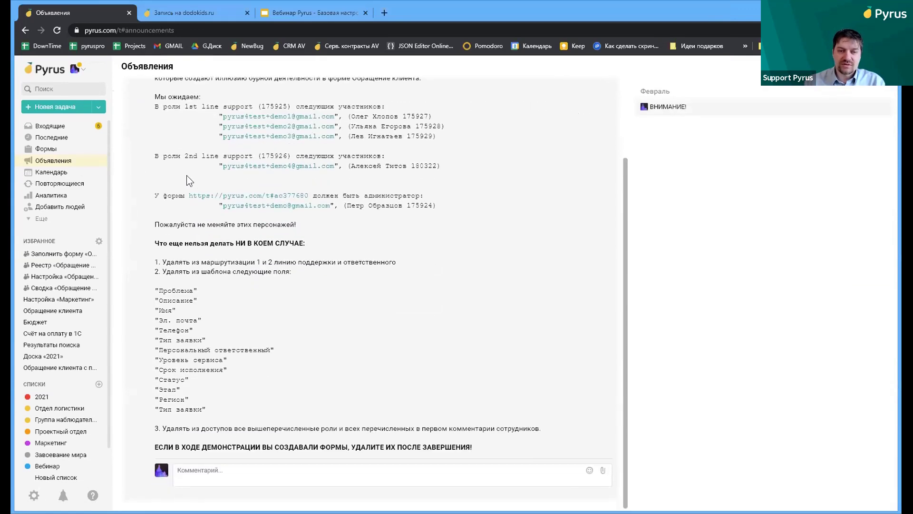
{"action": "scroll", "coordinate": [199, 169], "scroll_direction": "up", "scroll_amount": 3}
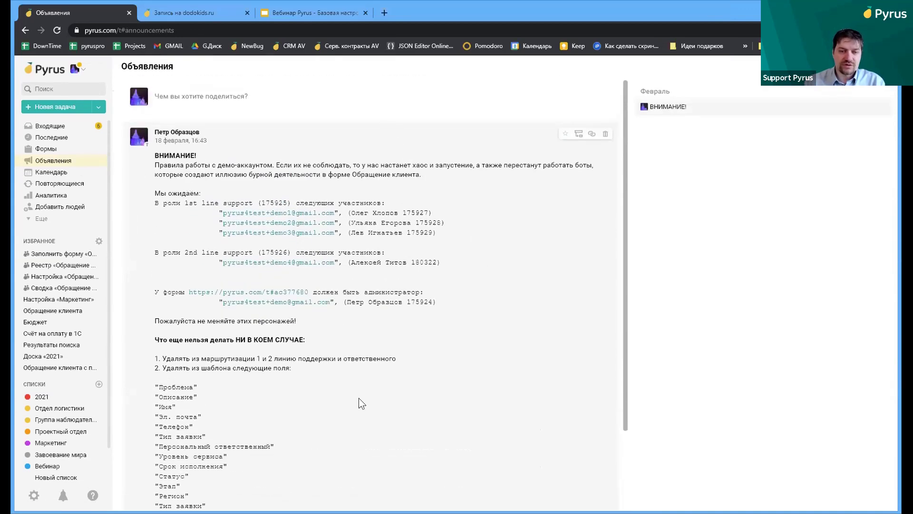
{"action": "scroll", "coordinate": [333, 248], "scroll_direction": "down", "scroll_amount": 3}
{"action": "scroll", "coordinate": [325, 259], "scroll_direction": "up", "scroll_amount": 3}
{"action": "scroll", "coordinate": [342, 214], "scroll_direction": "down", "scroll_amount": 1}
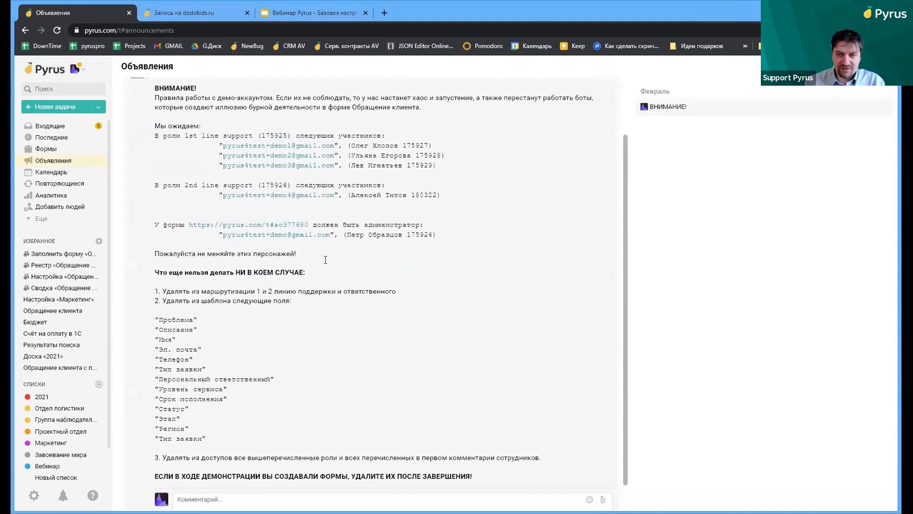
{"action": "scroll", "coordinate": [362, 167], "scroll_direction": "up", "scroll_amount": 2}
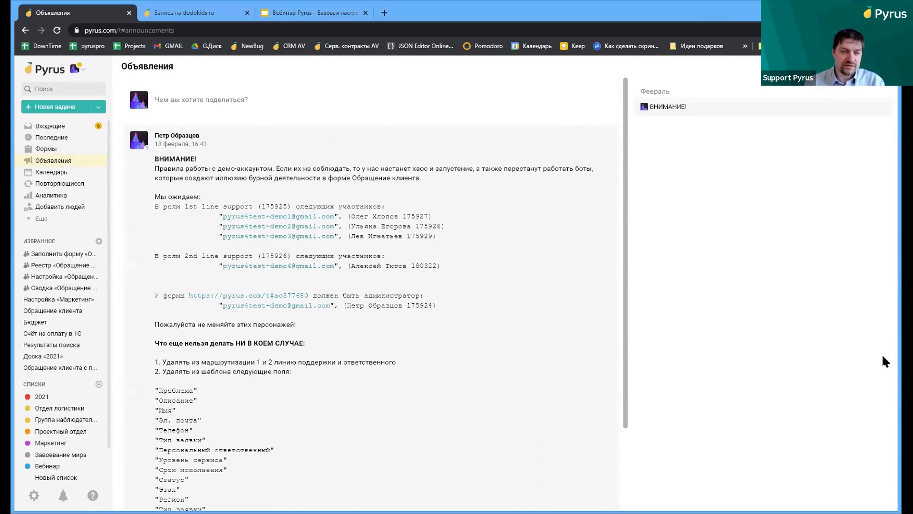
{"action": "scroll", "coordinate": [428, 200], "scroll_direction": "down", "scroll_amount": 1}
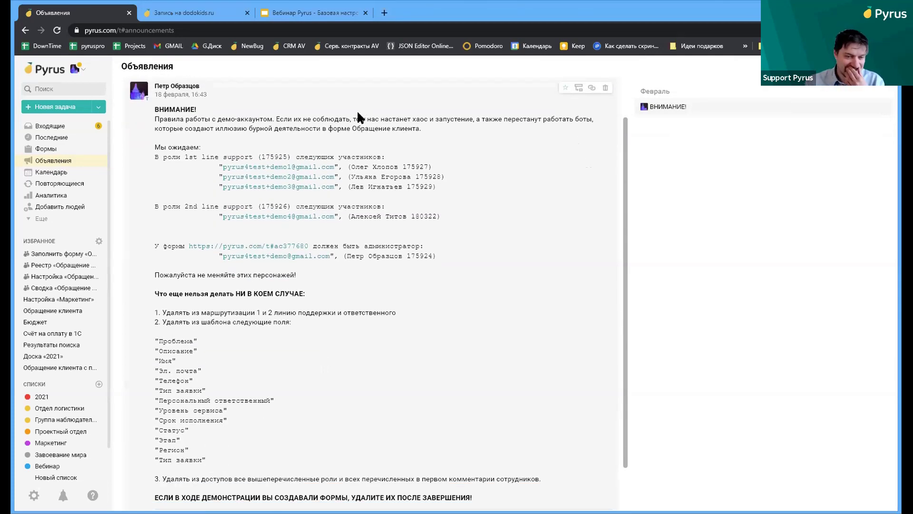
{"action": "scroll", "coordinate": [348, 171], "scroll_direction": "down", "scroll_amount": 1}
{"action": "scroll", "coordinate": [348, 176], "scroll_direction": "up", "scroll_amount": 2}
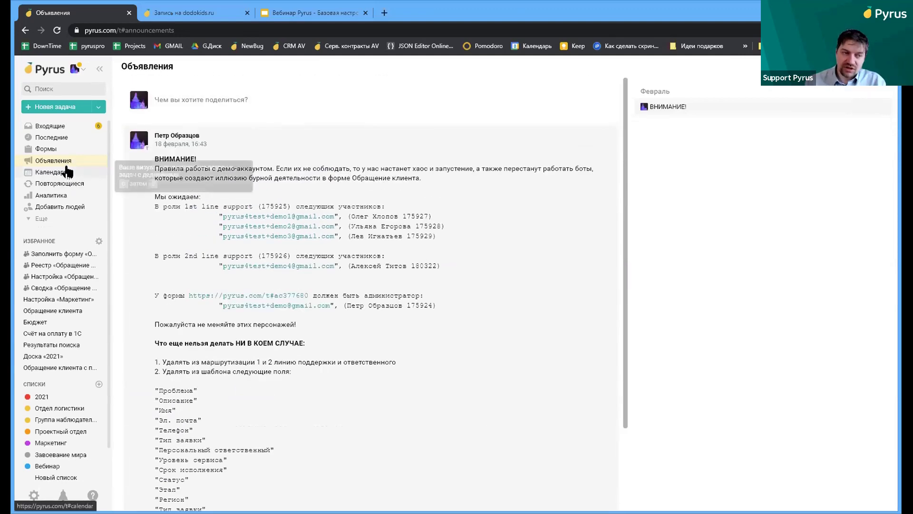
{"action": "left_click", "coordinate": [56, 149]}
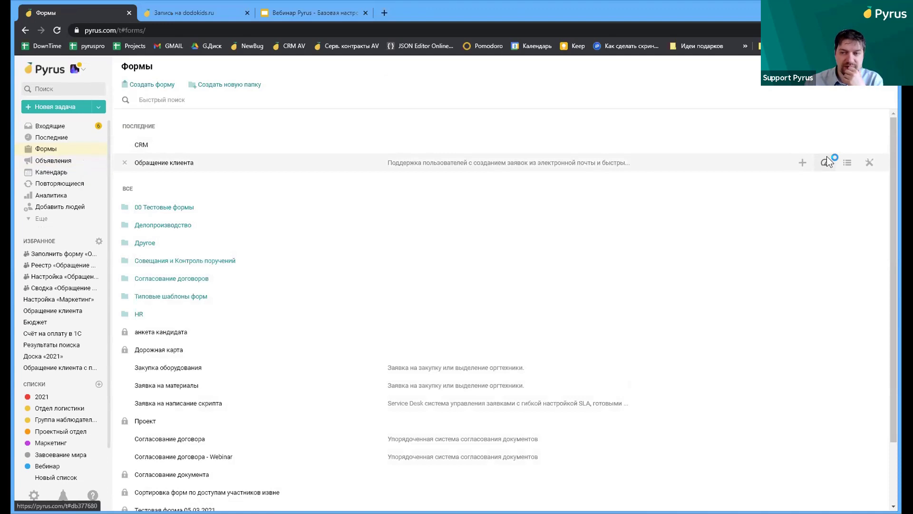
Open the Обращение клиента Сводка dashboard showing 33 current, 4 overdue and 2918 completed requests
{"action": "left_click", "coordinate": [827, 156]}
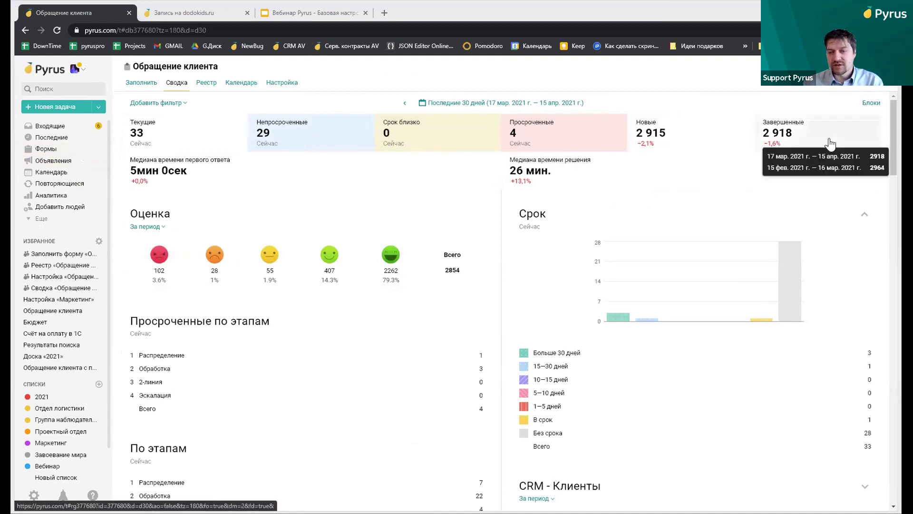
Set the dashboard to Последние 7 дней (9–15 April 2021), view the 459 top-rated tasks, then return
{"action": "left_click", "coordinate": [455, 104]}
{"action": "left_click", "coordinate": [457, 128]}
{"action": "left_click", "coordinate": [773, 246]}
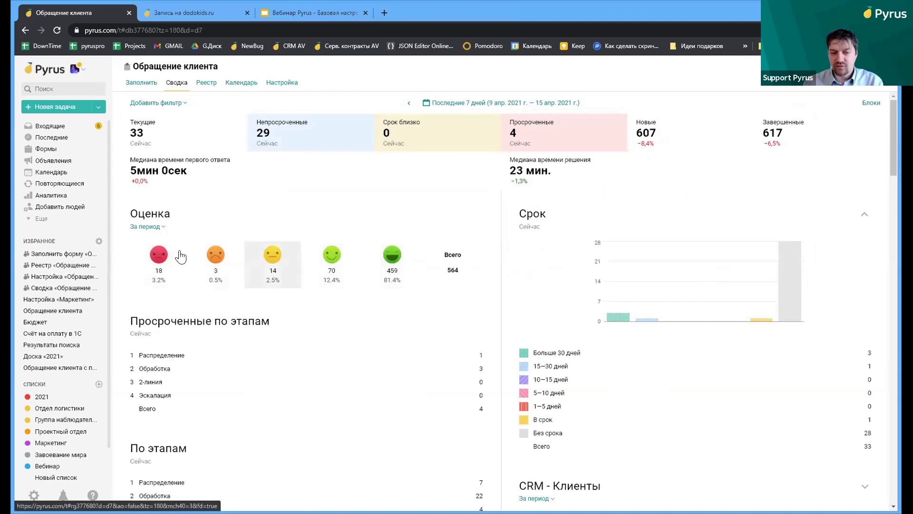
{"action": "left_click", "coordinate": [385, 259]}
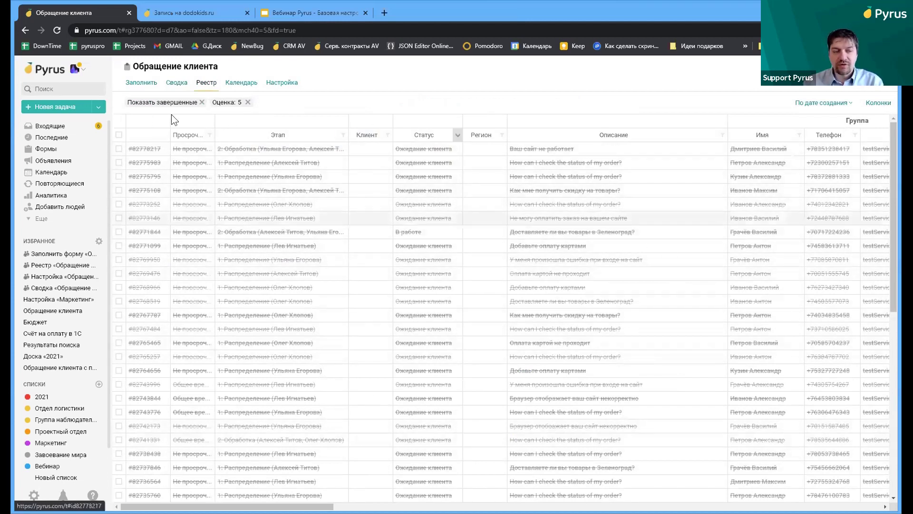
{"action": "left_click", "coordinate": [23, 30]}
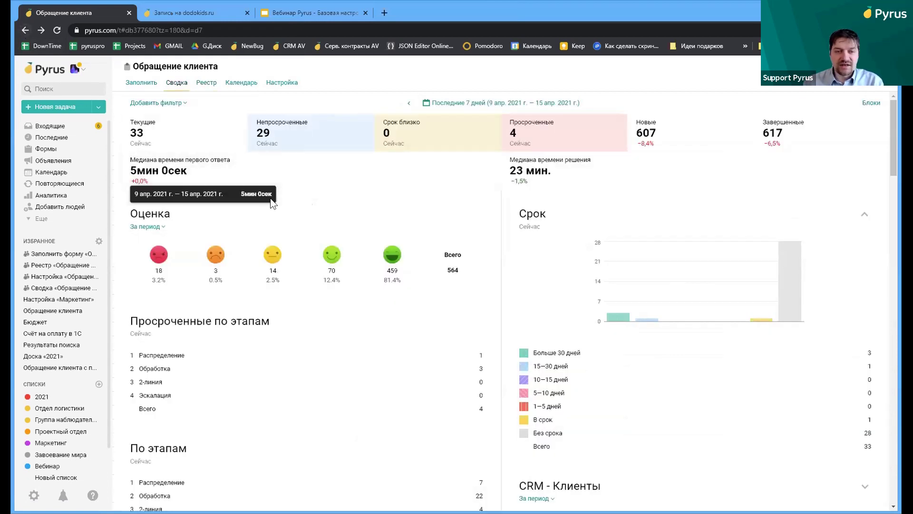
{"action": "scroll", "coordinate": [288, 225], "scroll_direction": "down", "scroll_amount": 1}
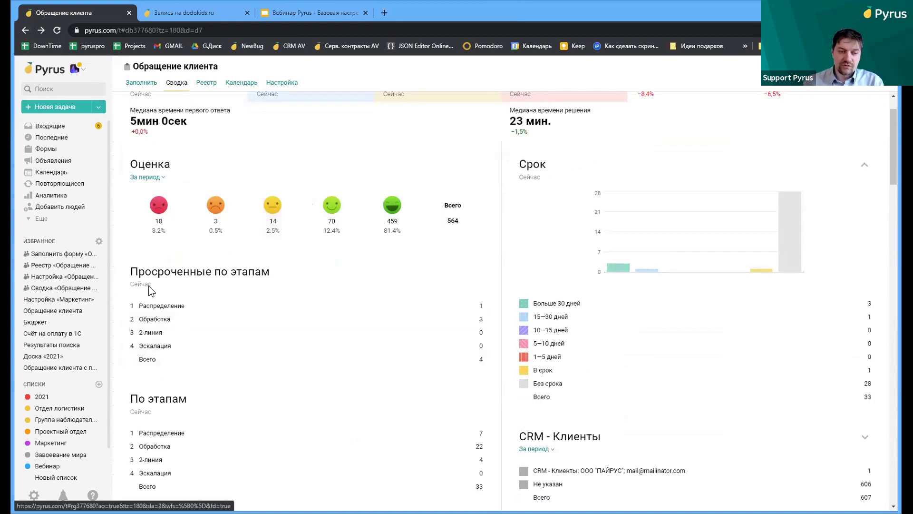
{"action": "scroll", "coordinate": [209, 307], "scroll_direction": "down", "scroll_amount": 2}
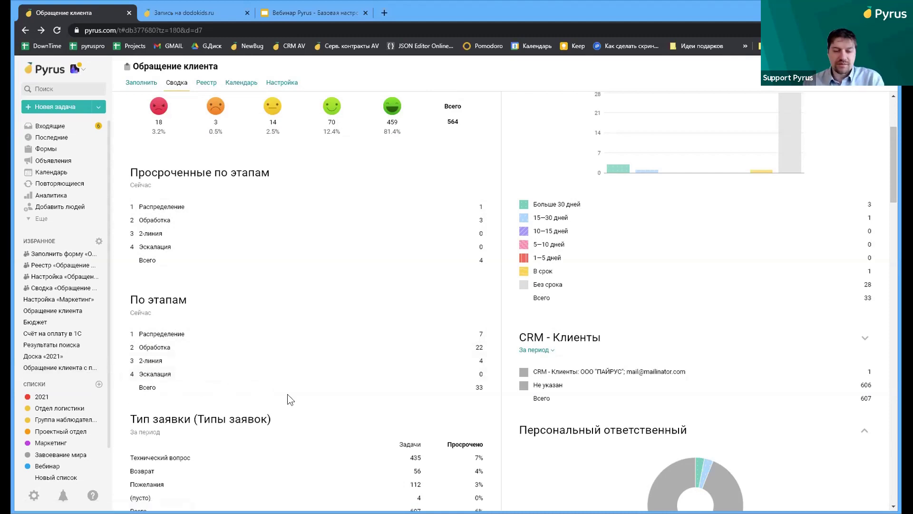
{"action": "scroll", "coordinate": [286, 406], "scroll_direction": "down", "scroll_amount": 9}
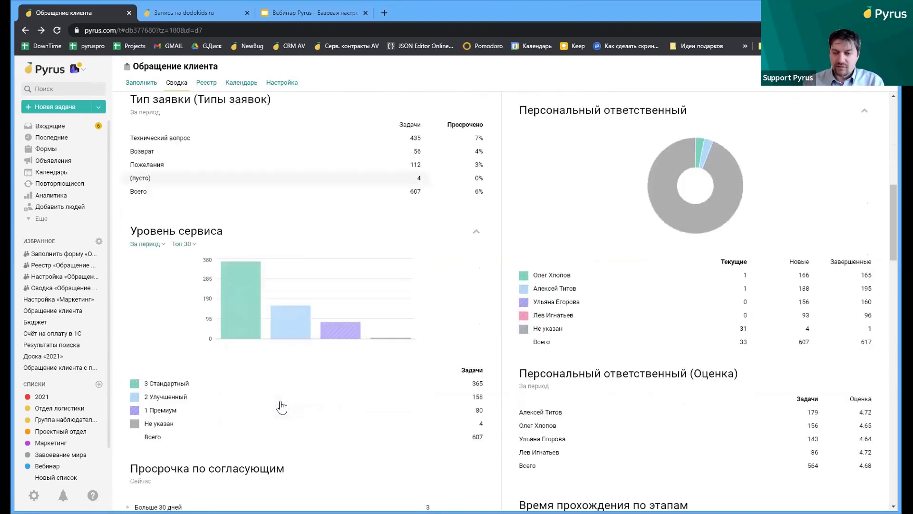
{"action": "scroll", "coordinate": [282, 407], "scroll_direction": "down", "scroll_amount": 2}
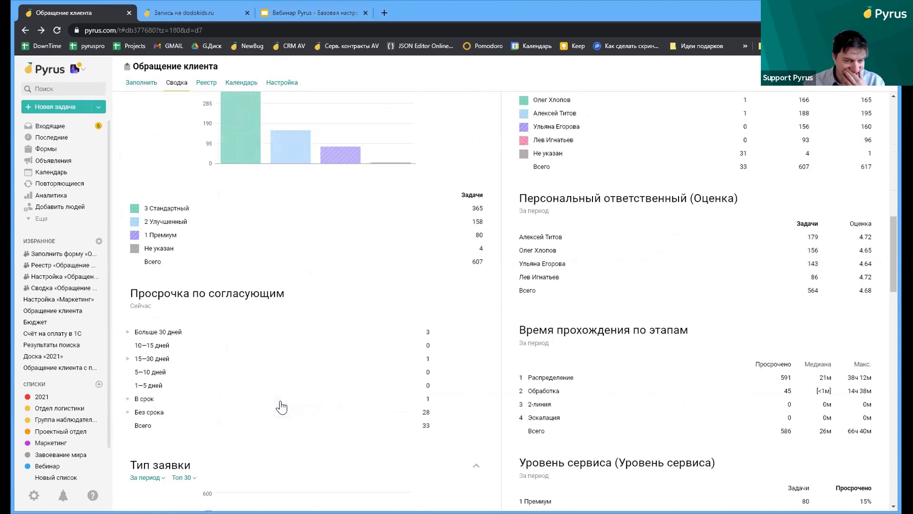
{"action": "scroll", "coordinate": [282, 407], "scroll_direction": "up", "scroll_amount": 3}
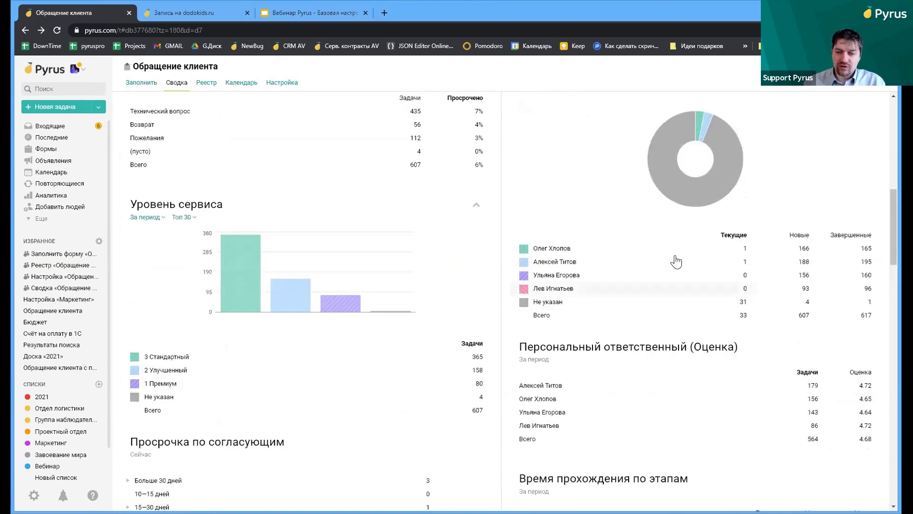
{"action": "scroll", "coordinate": [569, 336], "scroll_direction": "down", "scroll_amount": 2}
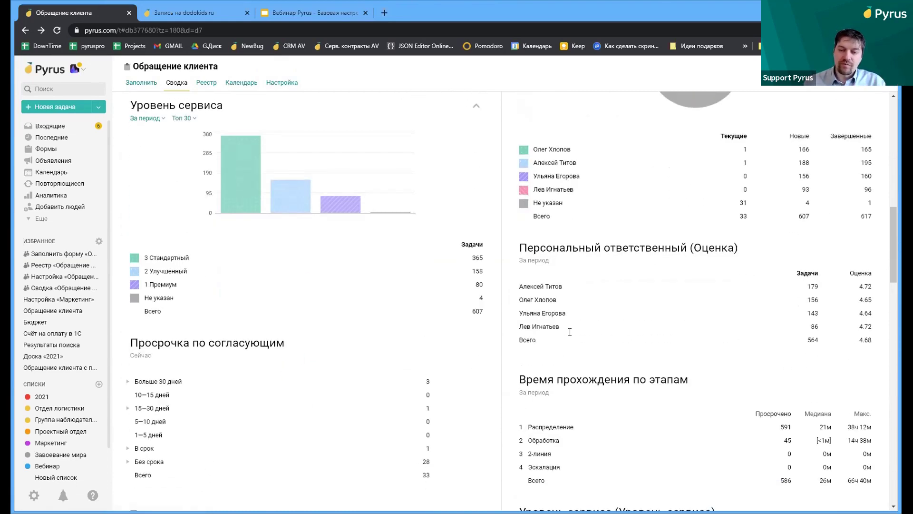
{"action": "scroll", "coordinate": [570, 341], "scroll_direction": "up", "scroll_amount": 14}
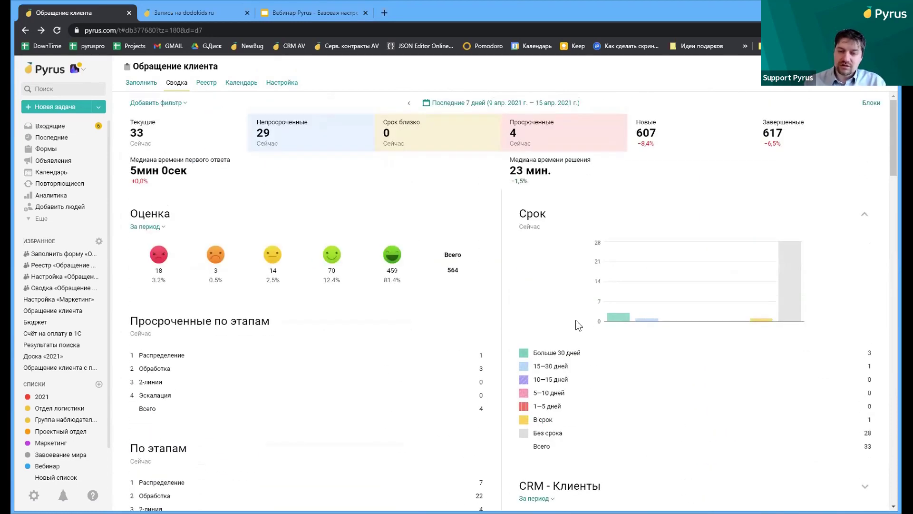
{"action": "scroll", "coordinate": [556, 418], "scroll_direction": "down", "scroll_amount": 10}
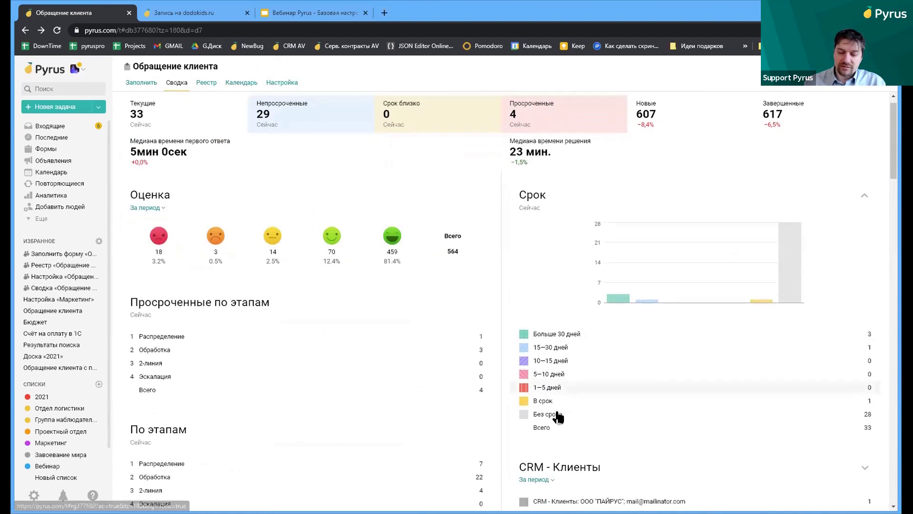
{"action": "scroll", "coordinate": [761, 243], "scroll_direction": "down", "scroll_amount": 1}
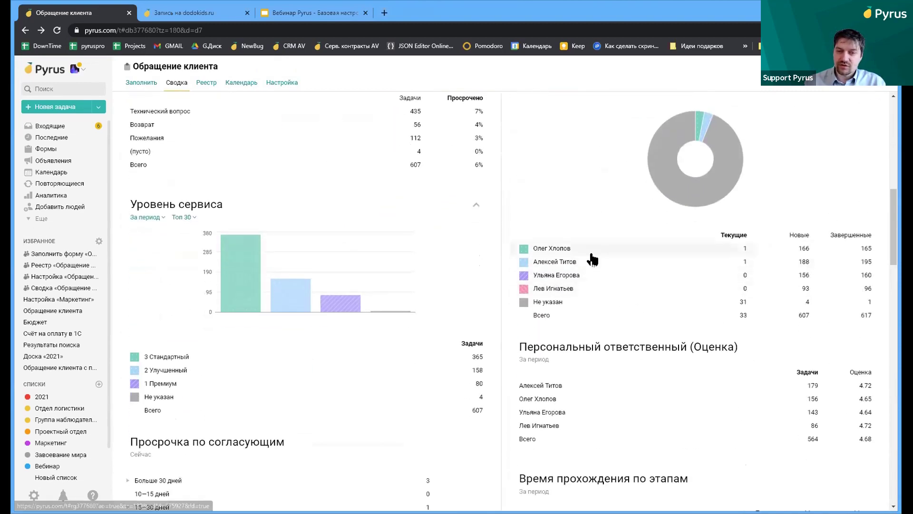
{"action": "scroll", "coordinate": [548, 290], "scroll_direction": "up", "scroll_amount": 3}
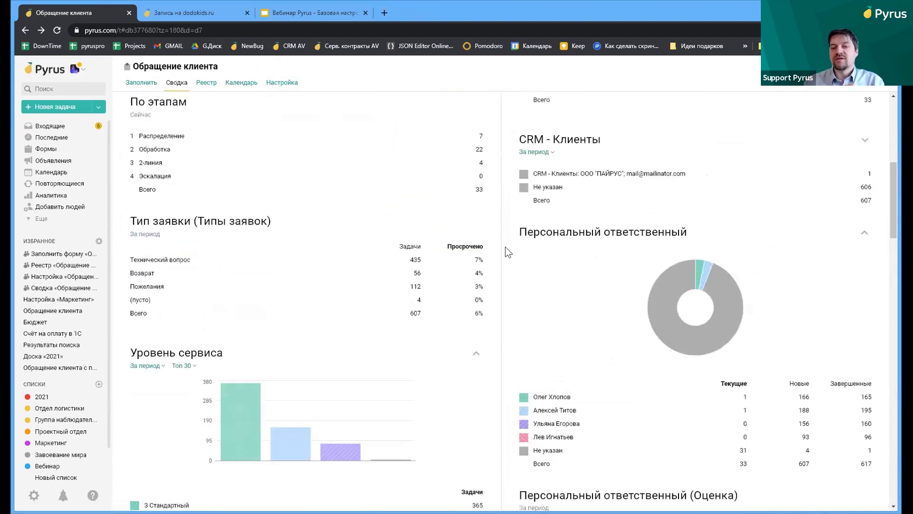
{"action": "scroll", "coordinate": [523, 186], "scroll_direction": "up", "scroll_amount": 5}
{"action": "scroll", "coordinate": [542, 310], "scroll_direction": "up", "scroll_amount": 2}
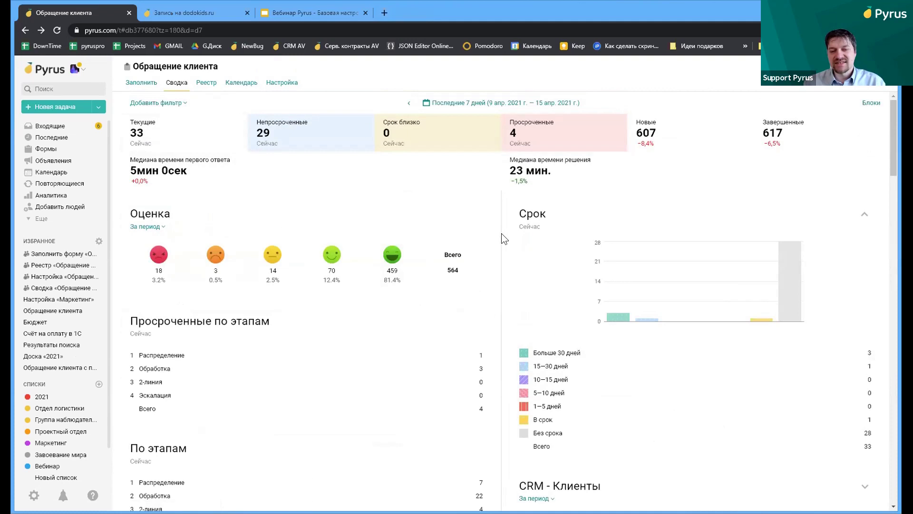
{"action": "scroll", "coordinate": [524, 250], "scroll_direction": "down", "scroll_amount": 1}
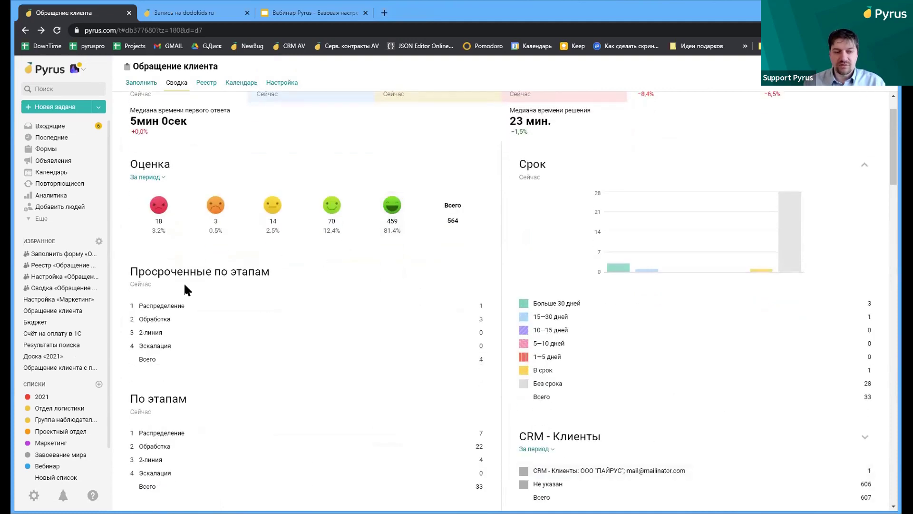
{"action": "scroll", "coordinate": [233, 249], "scroll_direction": "up", "scroll_amount": 1}
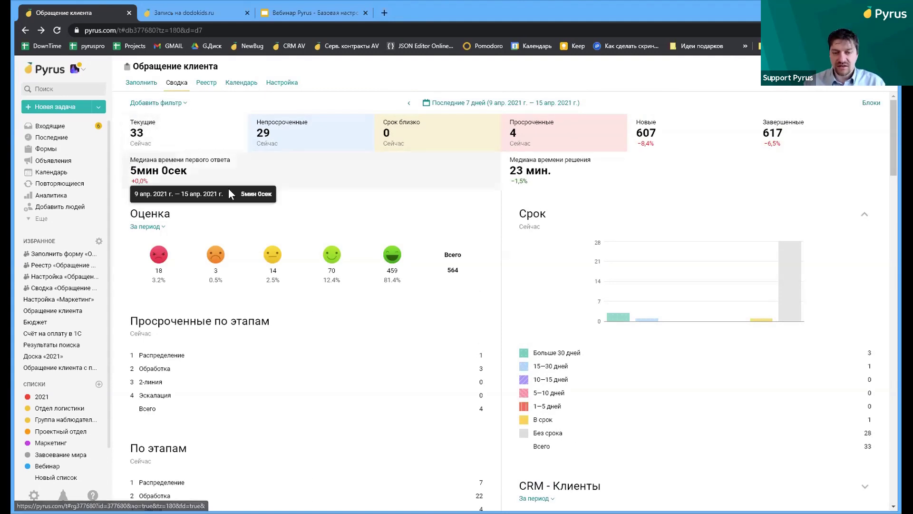
{"action": "scroll", "coordinate": [490, 270], "scroll_direction": "down", "scroll_amount": 2}
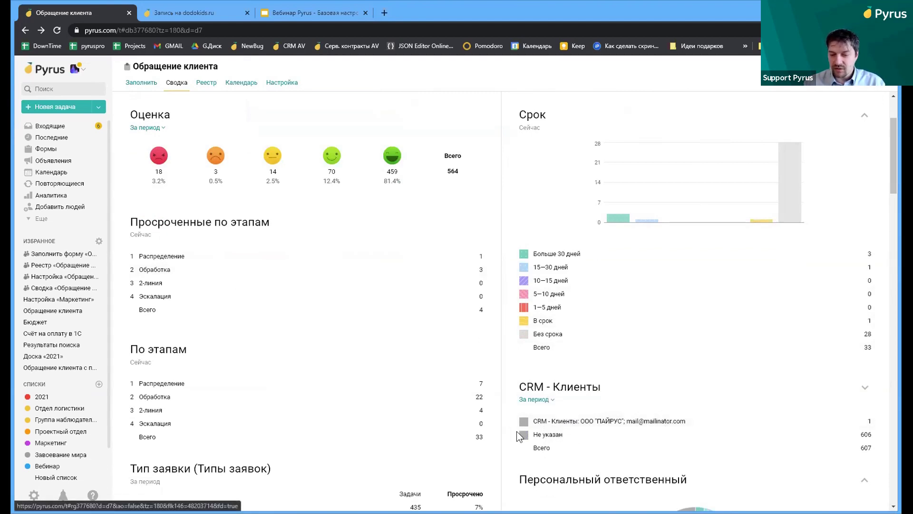
Show the CRM - Клиенты chart for current tasks only and scroll through the Сводка
{"action": "left_click", "coordinate": [551, 400]}
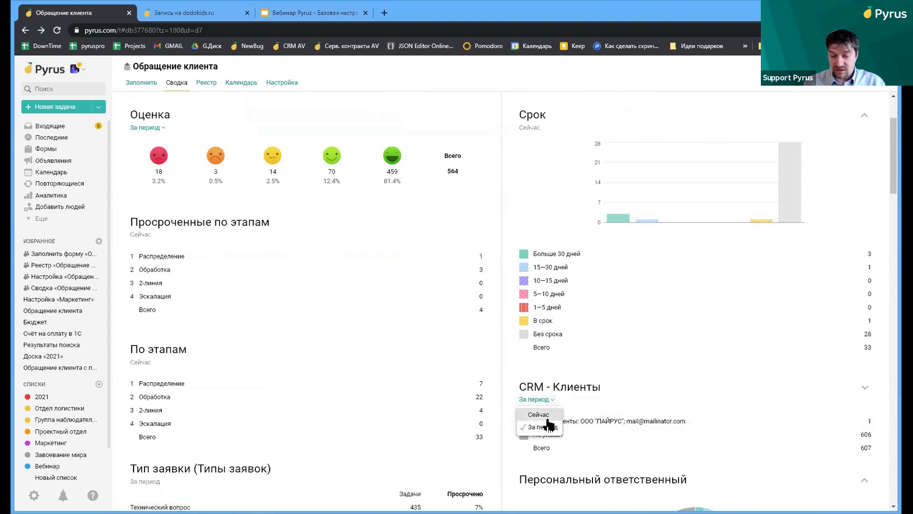
{"action": "left_click", "coordinate": [547, 416]}
{"action": "scroll", "coordinate": [566, 395], "scroll_direction": "down", "scroll_amount": 2}
{"action": "scroll", "coordinate": [566, 391], "scroll_direction": "down", "scroll_amount": 2}
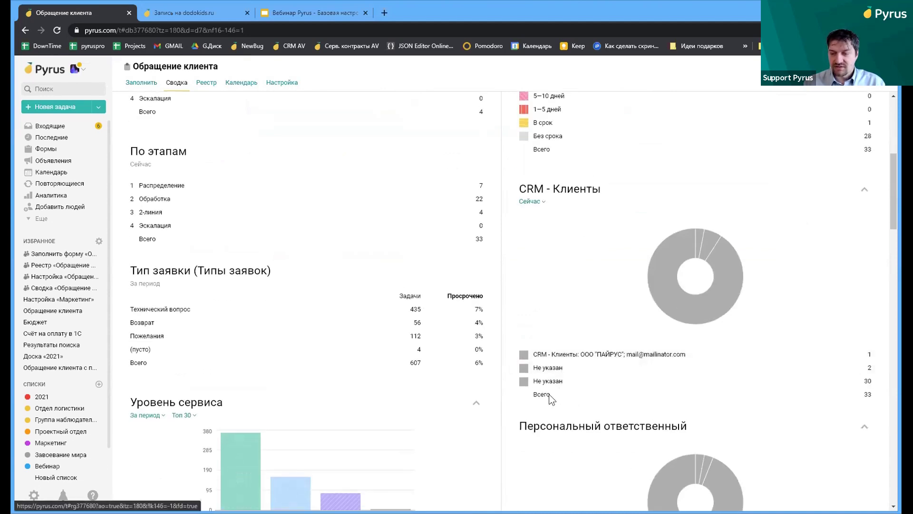
{"action": "scroll", "coordinate": [556, 373], "scroll_direction": "down", "scroll_amount": 2}
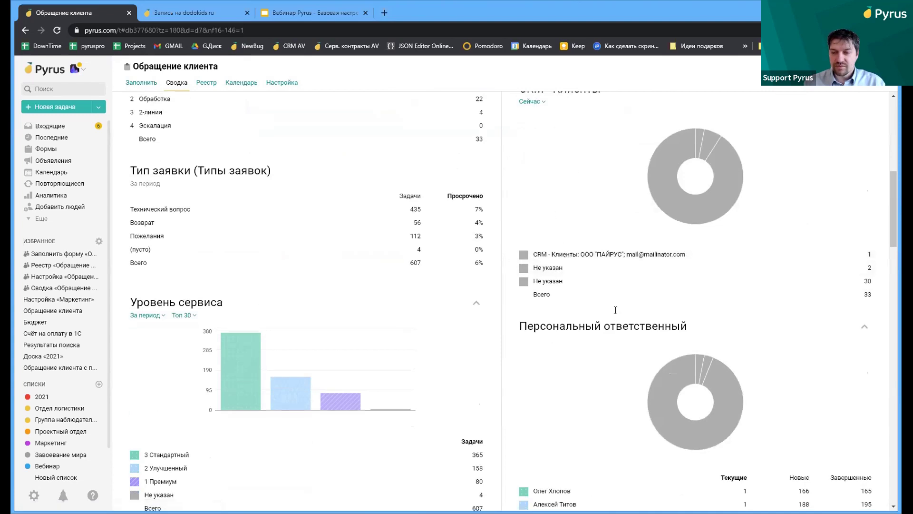
{"action": "scroll", "coordinate": [616, 310], "scroll_direction": "down", "scroll_amount": 5}
{"action": "scroll", "coordinate": [648, 330], "scroll_direction": "down", "scroll_amount": 5}
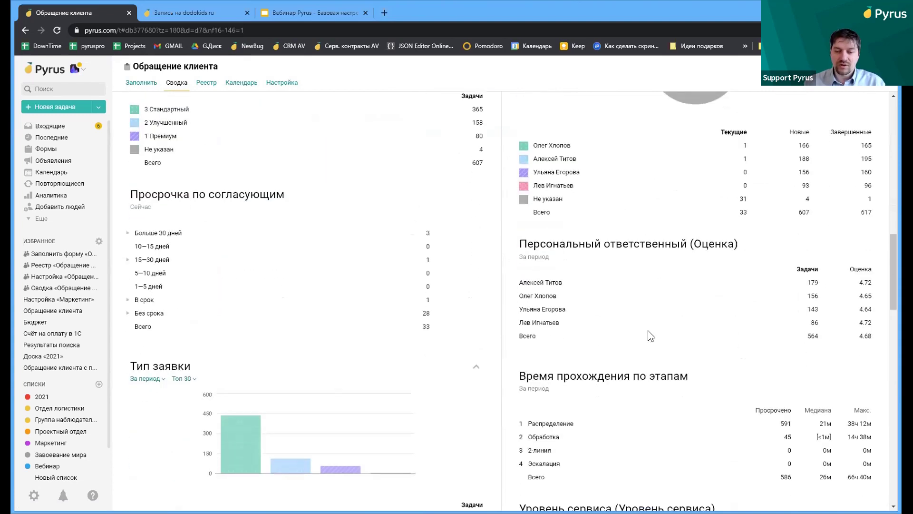
{"action": "scroll", "coordinate": [531, 243], "scroll_direction": "up", "scroll_amount": 1}
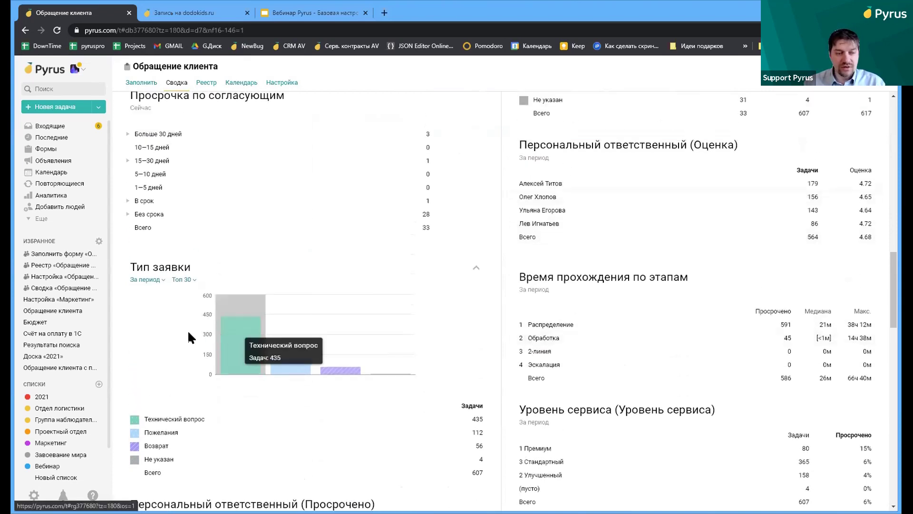
Set the Тип заявки chart to За период, then switch to the Реестр of customer requests
{"action": "left_click", "coordinate": [155, 280]}
{"action": "left_click", "coordinate": [156, 297]}
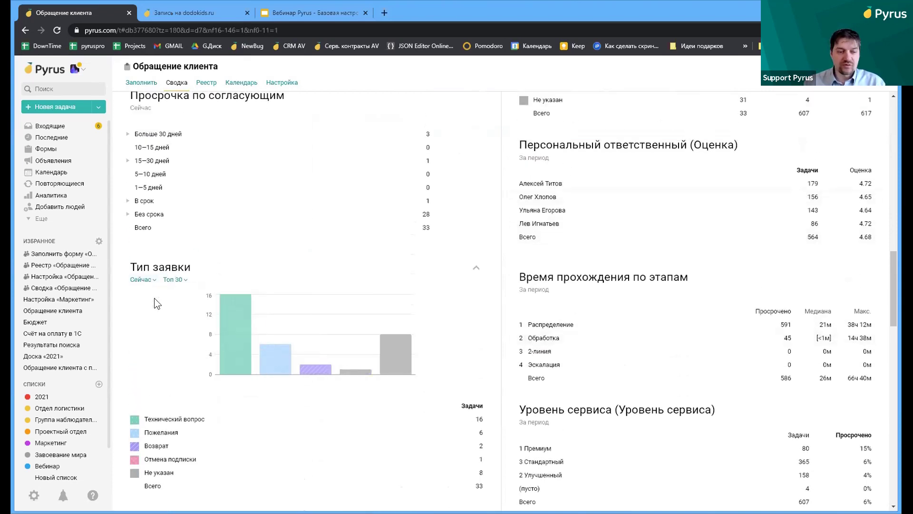
{"action": "left_click", "coordinate": [153, 281]}
{"action": "left_click", "coordinate": [162, 306]}
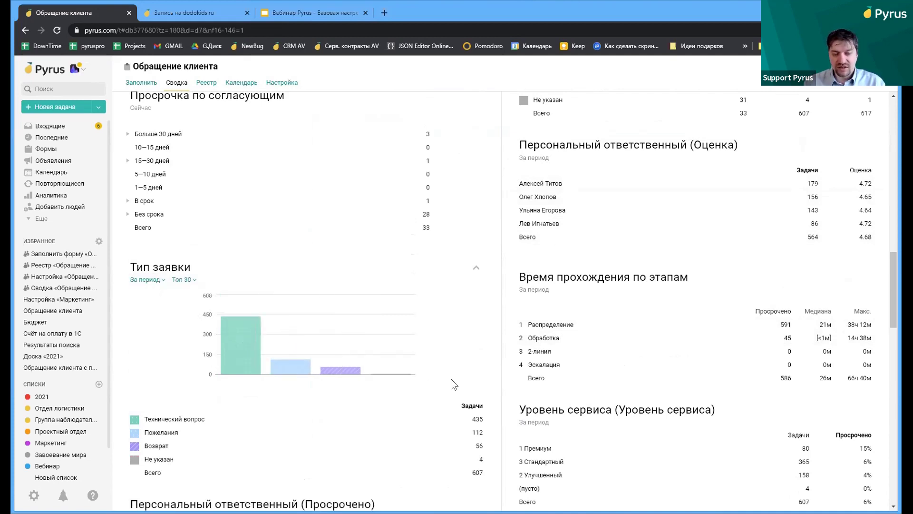
{"action": "mouse_move", "coordinate": [257, 344]}
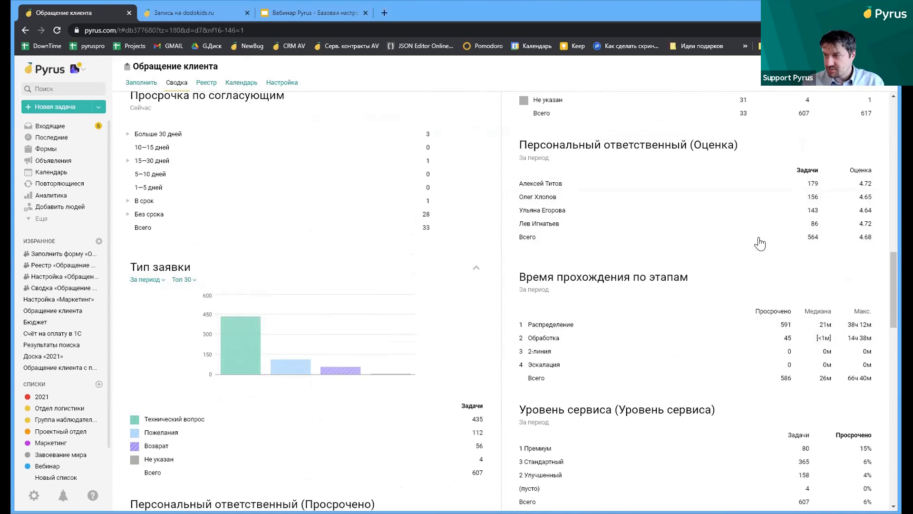
{"action": "scroll", "coordinate": [600, 365], "scroll_direction": "down", "scroll_amount": 2}
{"action": "scroll", "coordinate": [598, 367], "scroll_direction": "down", "scroll_amount": 2}
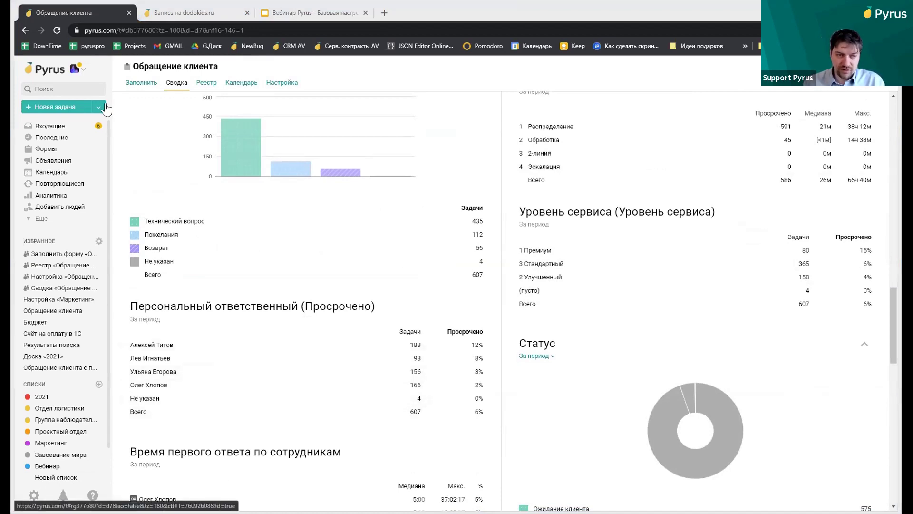
{"action": "left_click", "coordinate": [206, 82]}
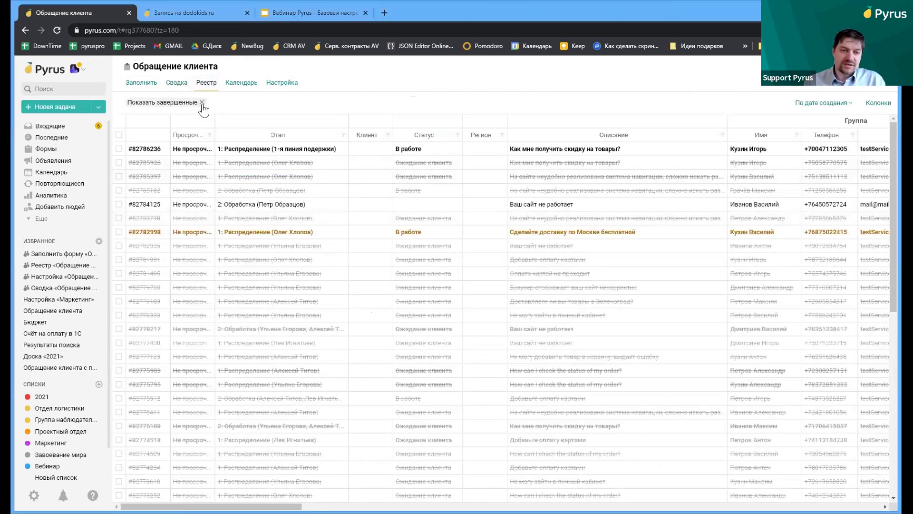
Hide completed requests and filter the registry by the Ожидание клиента status
{"action": "left_click", "coordinate": [202, 103]}
{"action": "scroll", "coordinate": [456, 255], "scroll_direction": "down", "scroll_amount": 5}
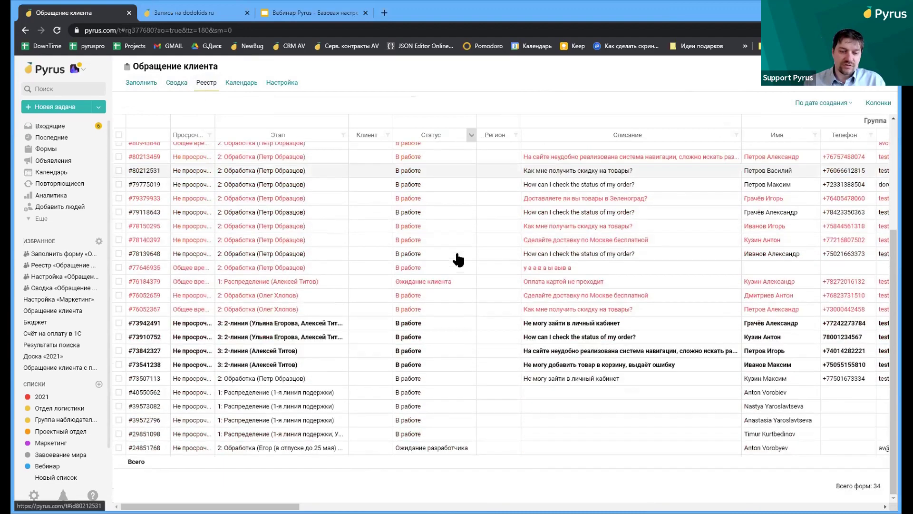
{"action": "scroll", "coordinate": [458, 259], "scroll_direction": "down", "scroll_amount": 5}
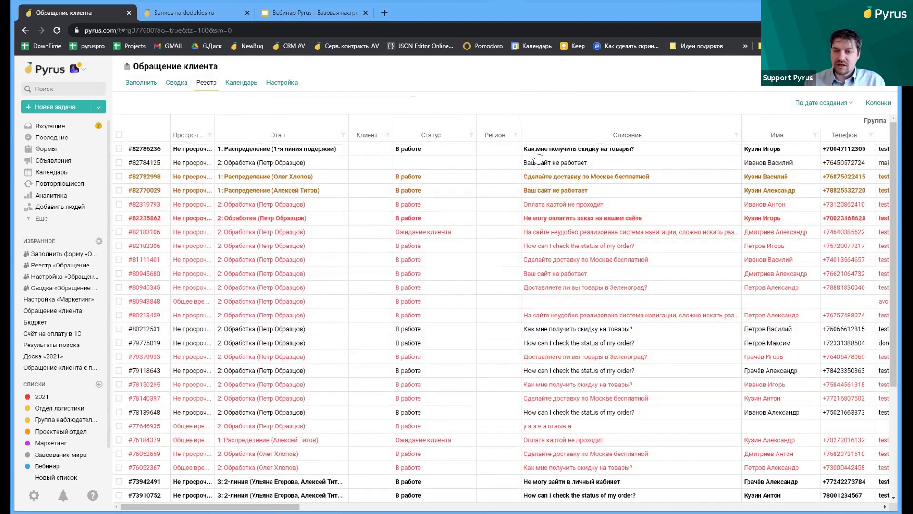
{"action": "left_click", "coordinate": [471, 135]}
{"action": "left_click", "coordinate": [327, 205]}
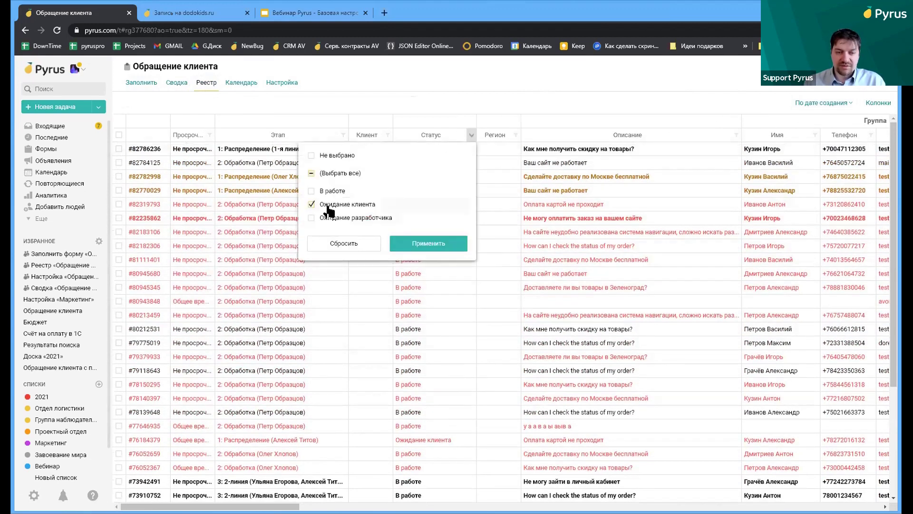
{"action": "left_click", "coordinate": [440, 241]}
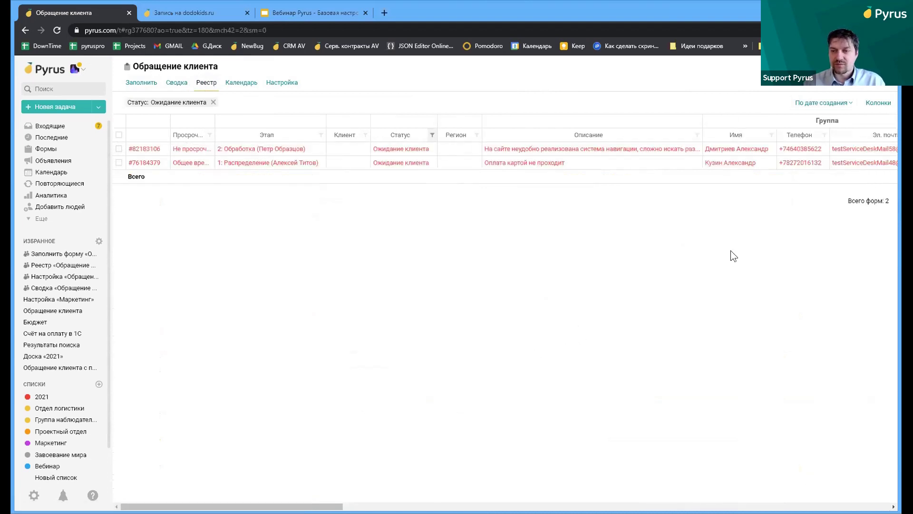
Try sorting by activity, revert to creation-date order, and clear the status filter
{"action": "left_click", "coordinate": [814, 106]}
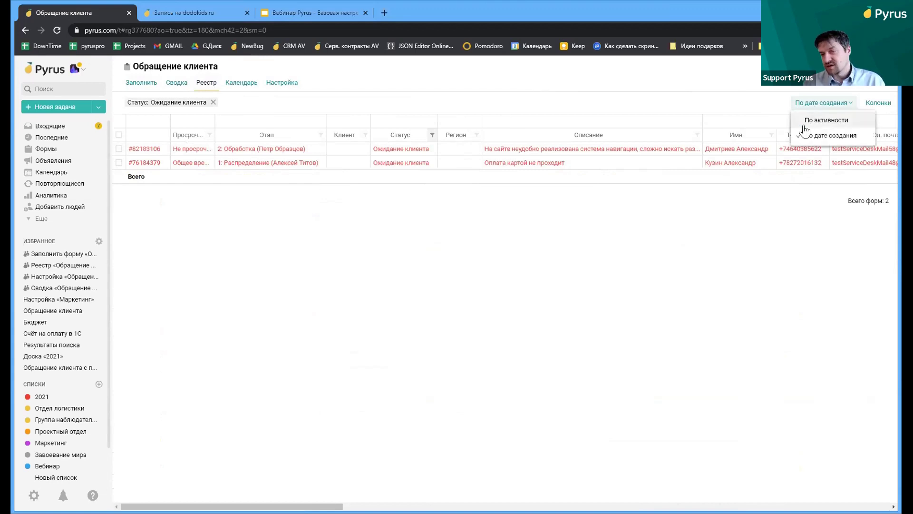
{"action": "left_click", "coordinate": [811, 122]}
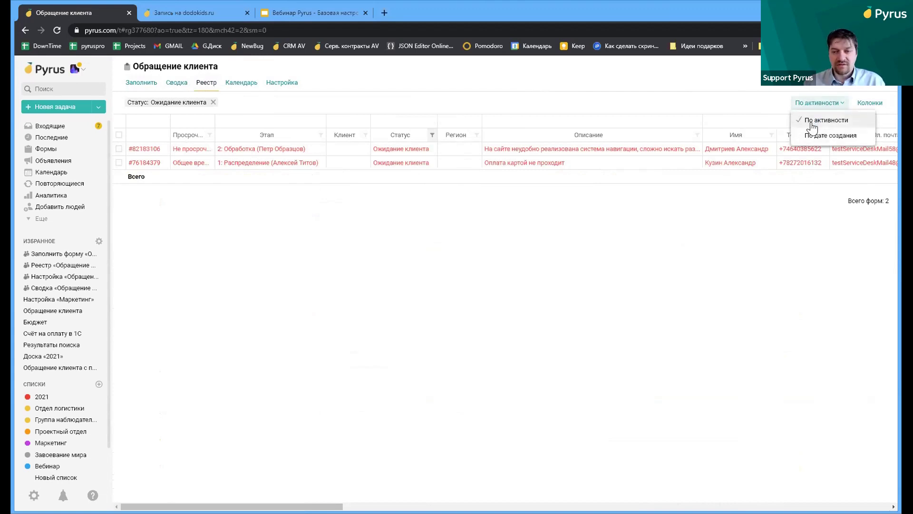
{"action": "left_click", "coordinate": [799, 139]}
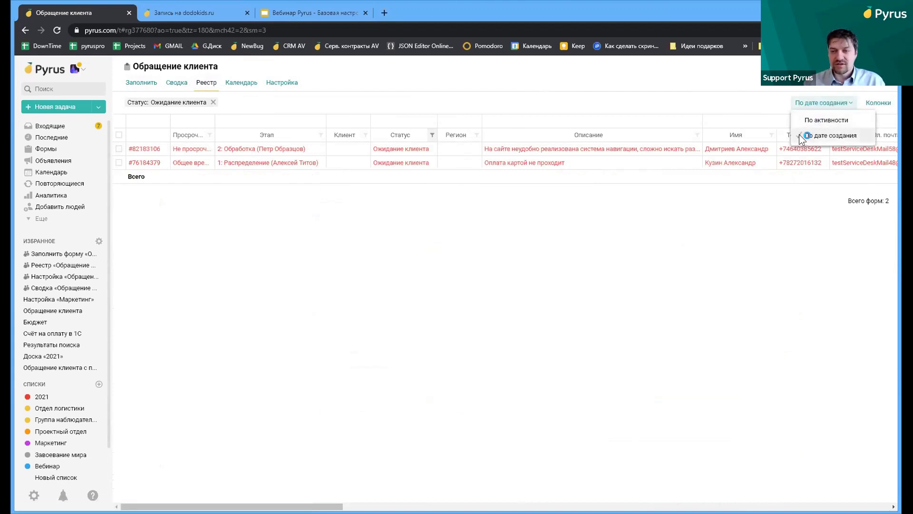
{"action": "left_click", "coordinate": [432, 136]}
{"action": "left_click", "coordinate": [214, 95]}
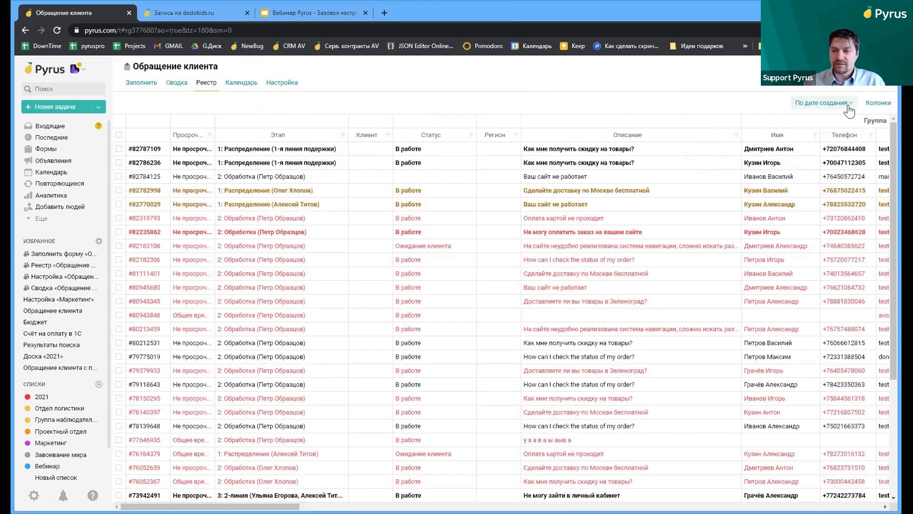
Sort the registry По активности
{"action": "scroll", "coordinate": [733, 203], "scroll_direction": "down", "scroll_amount": 1}
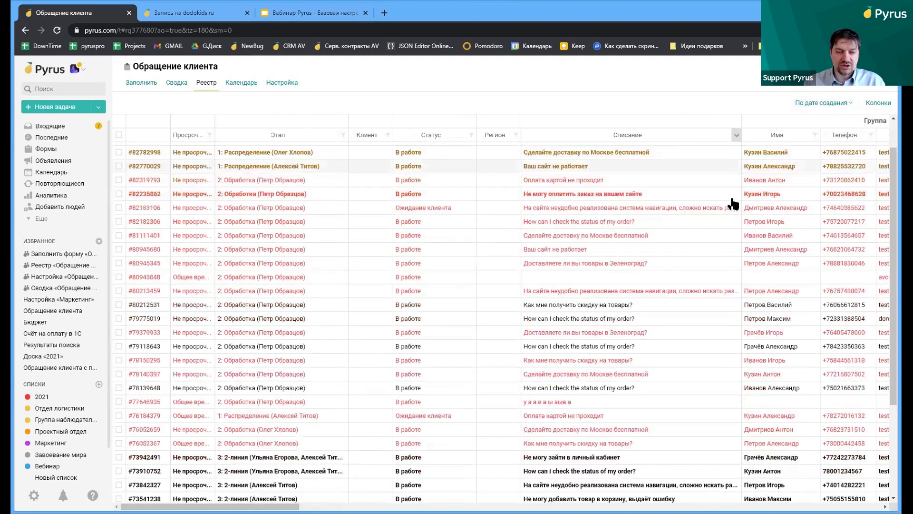
{"action": "scroll", "coordinate": [733, 204], "scroll_direction": "down", "scroll_amount": 5}
{"action": "scroll", "coordinate": [765, 179], "scroll_direction": "up", "scroll_amount": 6}
{"action": "left_click", "coordinate": [823, 103]}
{"action": "left_click", "coordinate": [824, 123]}
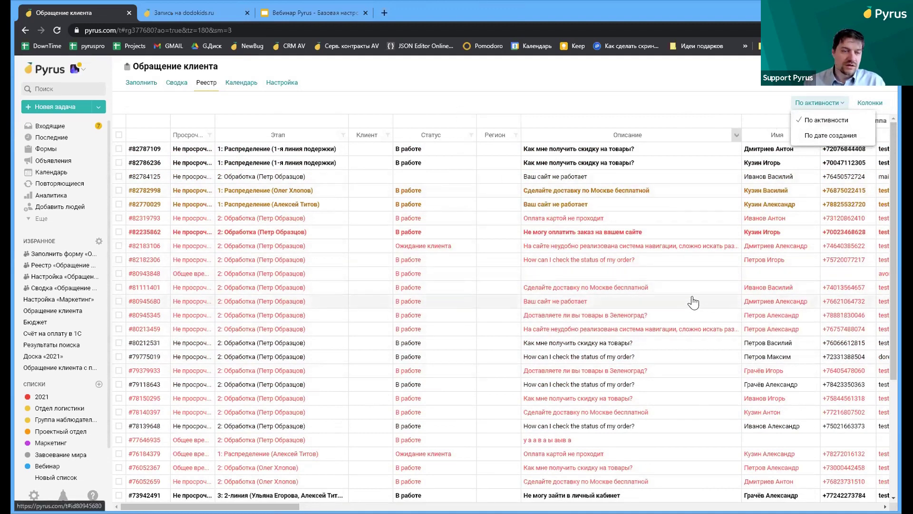
{"action": "left_click", "coordinate": [874, 107]}
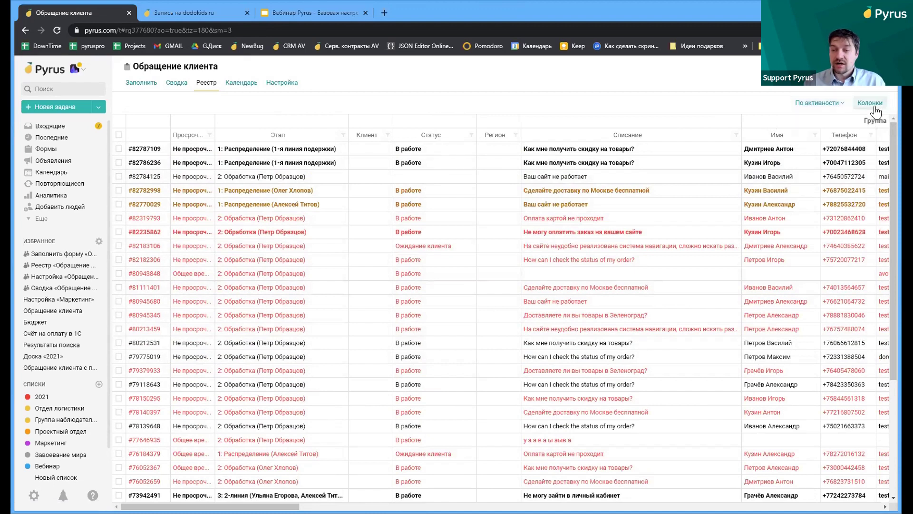
Check the registry's Колонки settings and the Сводка tab, then open a blank Бюджет form
{"action": "left_click", "coordinate": [872, 104]}
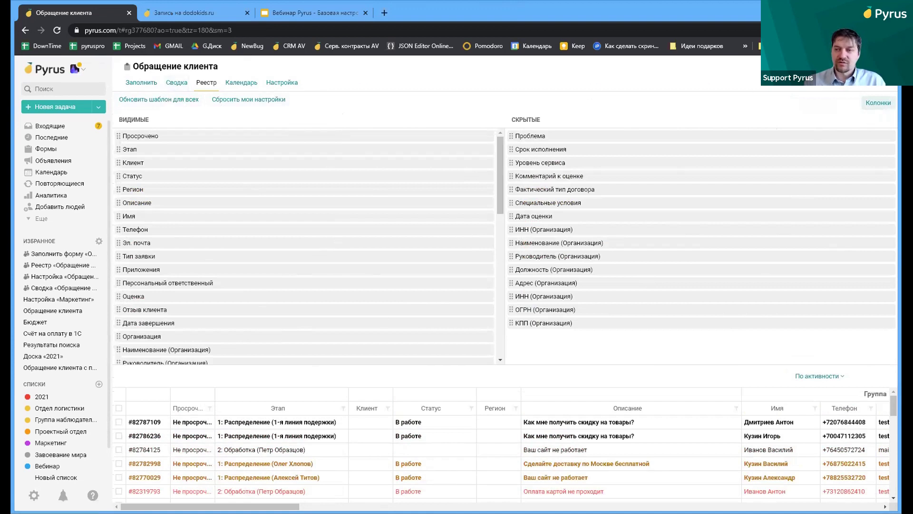
{"action": "left_click", "coordinate": [176, 83]}
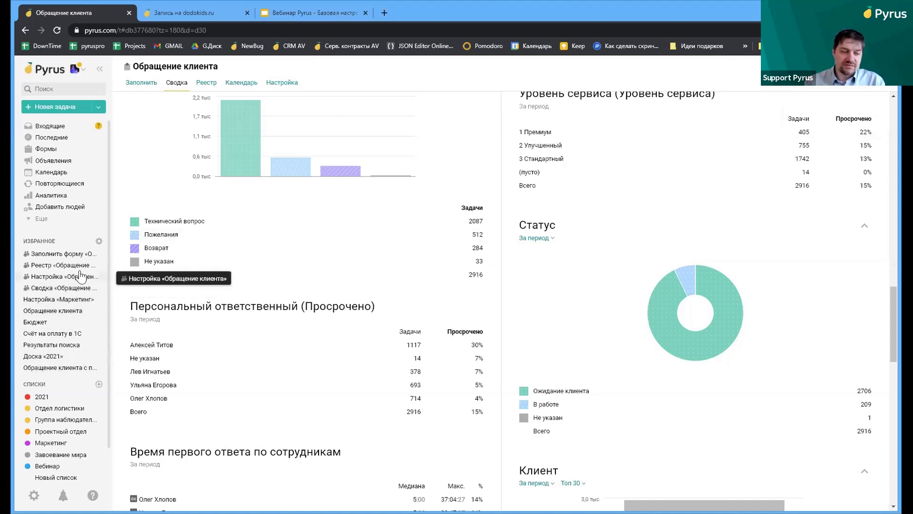
{"action": "left_click", "coordinate": [46, 323]}
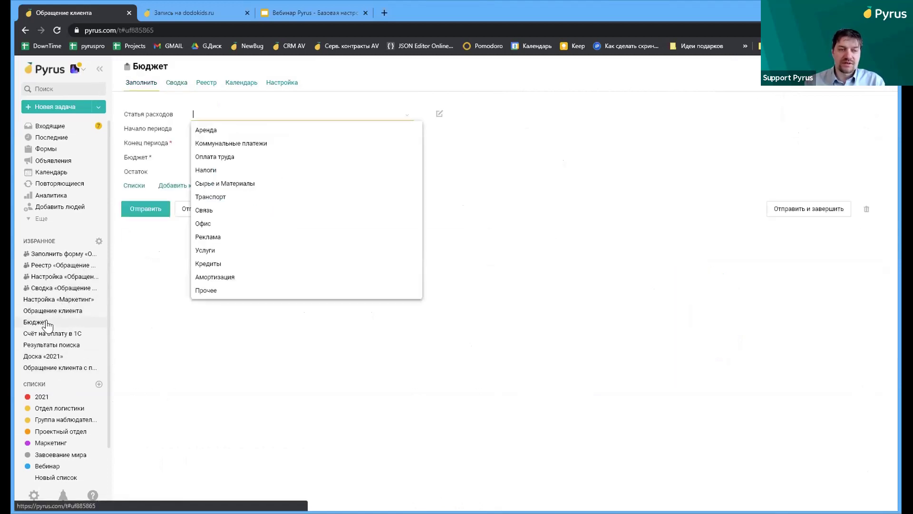
{"action": "left_click", "coordinate": [506, 307]}
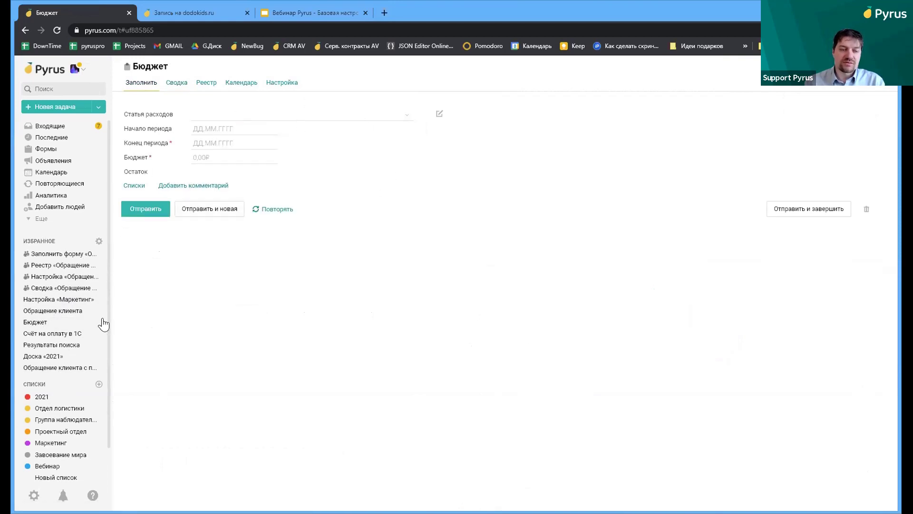
Open the Счёт на оплату в 1С form, the Доска «2021» board and the customer request form
{"action": "left_click", "coordinate": [63, 335]}
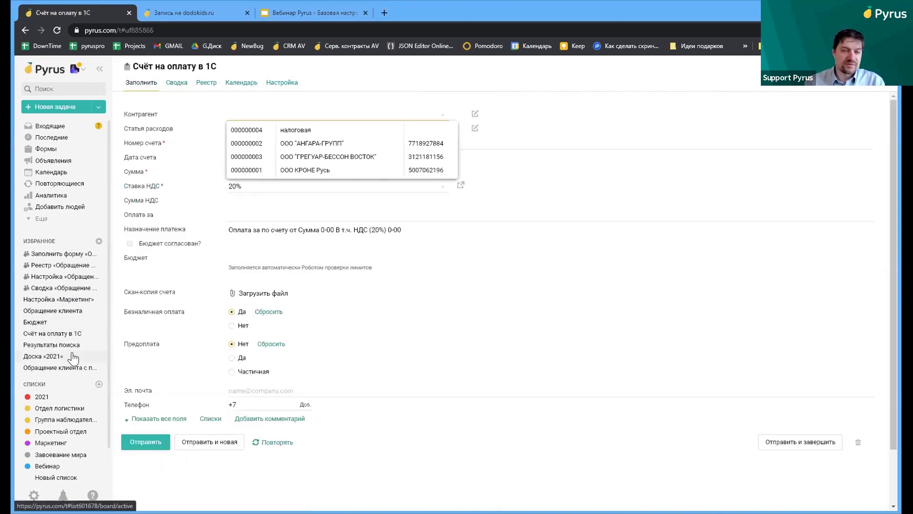
{"action": "left_click", "coordinate": [64, 358]}
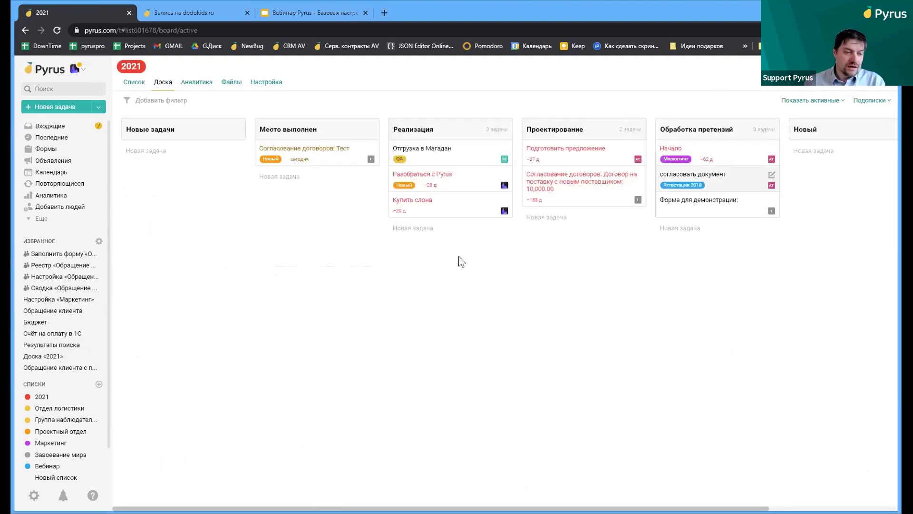
{"action": "left_click", "coordinate": [44, 255]}
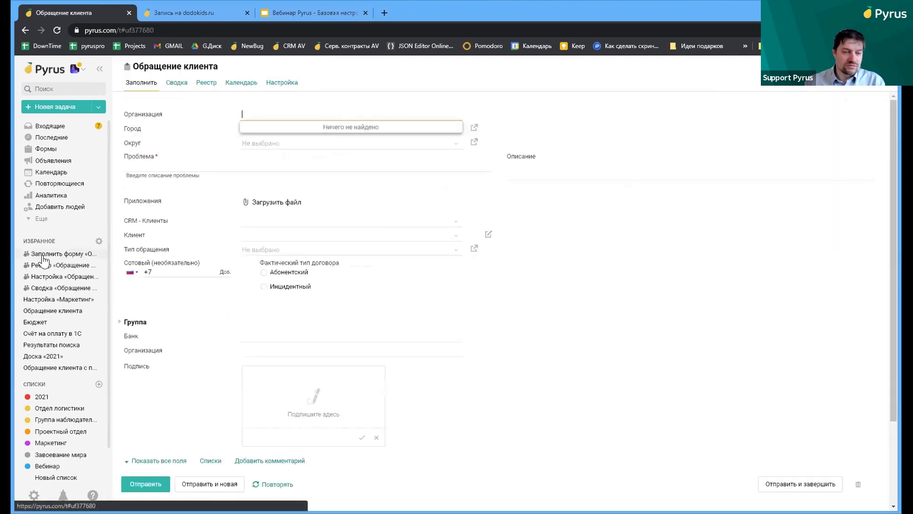
Look through the Обращение клиента registry and settings pages
{"action": "left_click", "coordinate": [51, 266]}
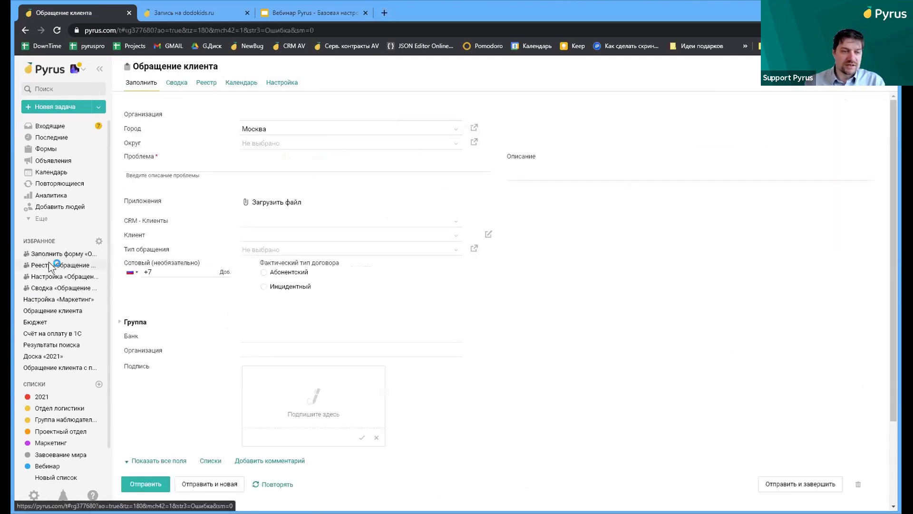
{"action": "left_click", "coordinate": [50, 279]}
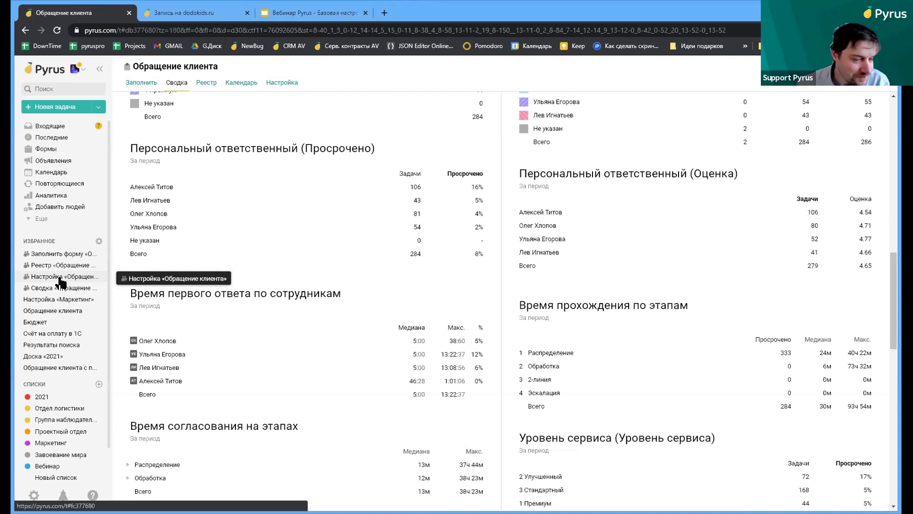
{"action": "scroll", "coordinate": [74, 316], "scroll_direction": "down", "scroll_amount": 1}
{"action": "scroll", "coordinate": [74, 316], "scroll_direction": "up", "scroll_amount": 1}
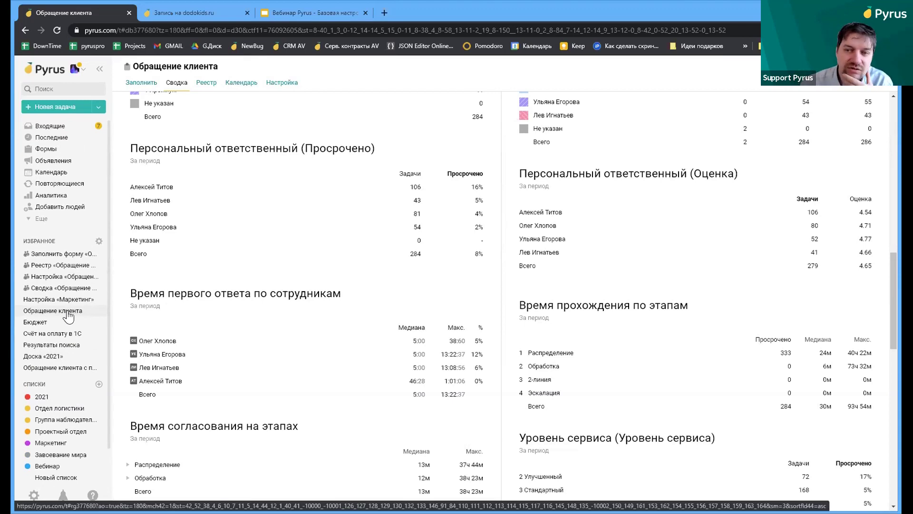
{"action": "scroll", "coordinate": [33, 366], "scroll_direction": "down", "scroll_amount": 1}
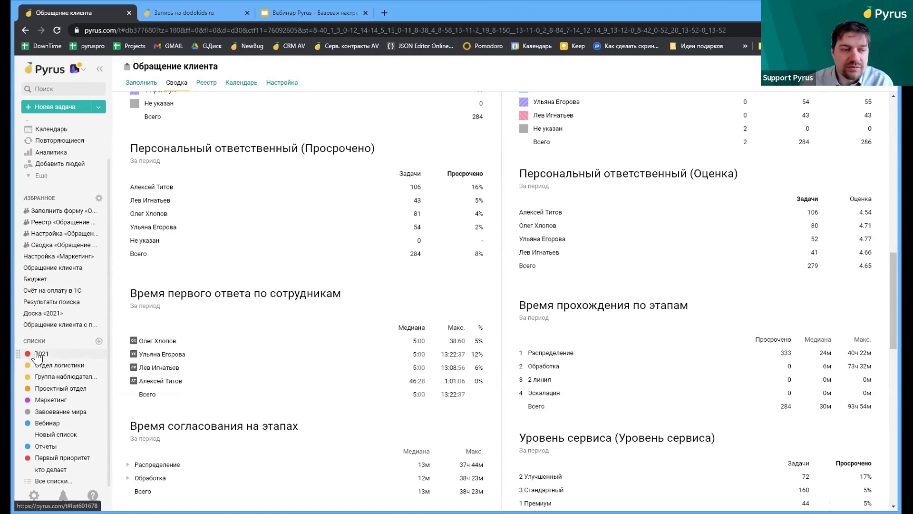
{"action": "scroll", "coordinate": [53, 226], "scroll_direction": "up", "scroll_amount": 1}
{"action": "scroll", "coordinate": [52, 226], "scroll_direction": "up", "scroll_amount": 1}
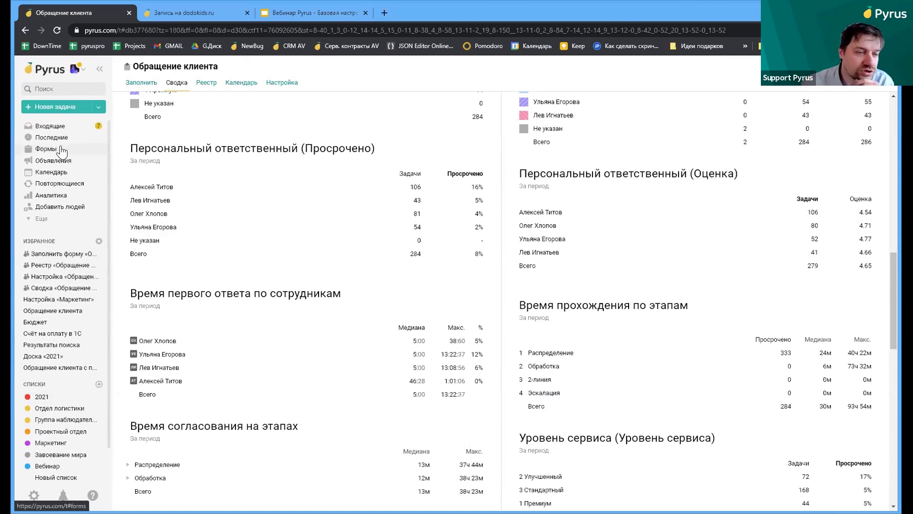
{"action": "left_click", "coordinate": [59, 149]}
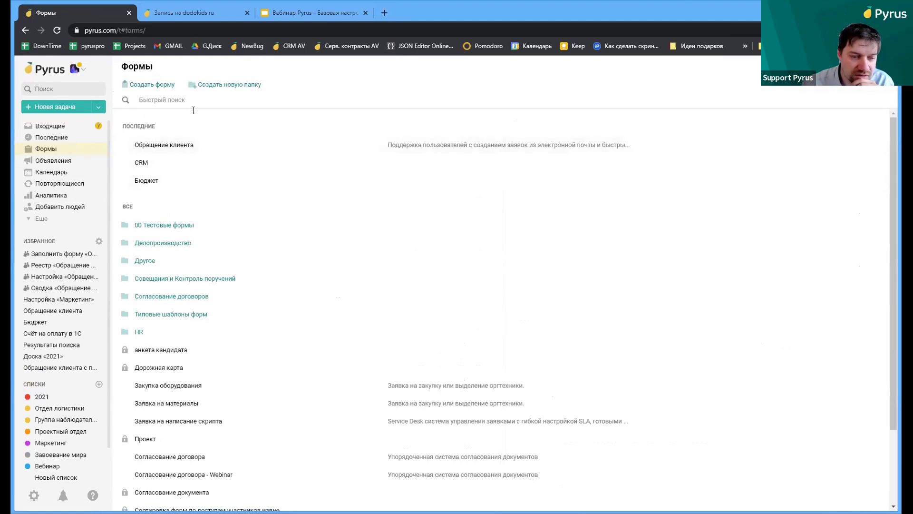
{"action": "left_click", "coordinate": [183, 98]}
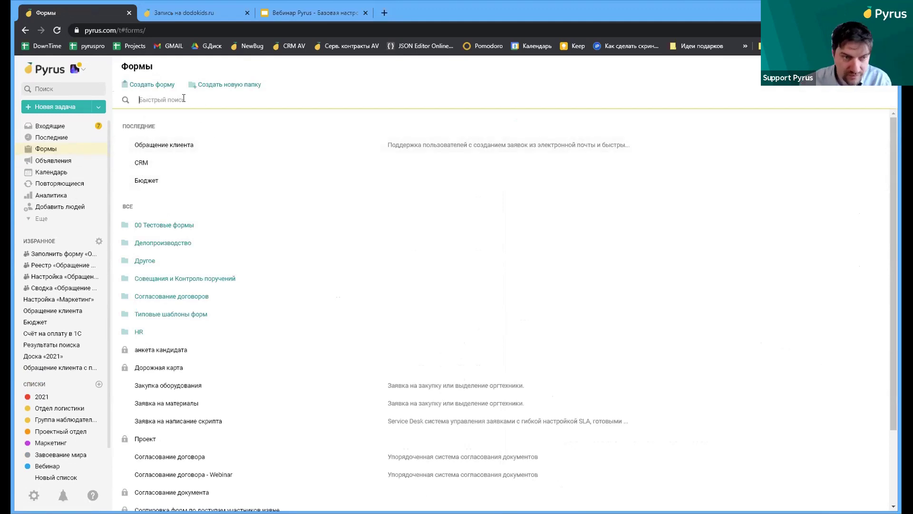
{"action": "type", "text": "hr"}
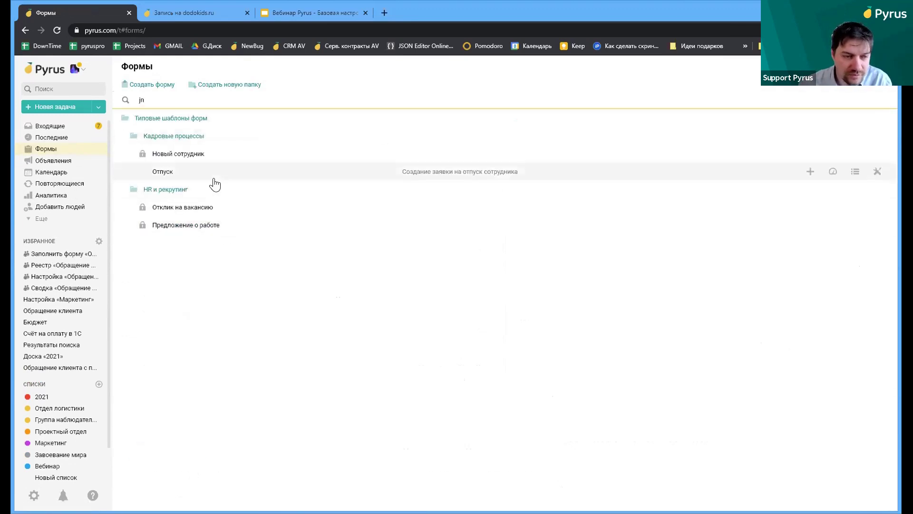
{"action": "left_click", "coordinate": [213, 177]}
{"action": "left_click", "coordinate": [213, 83]}
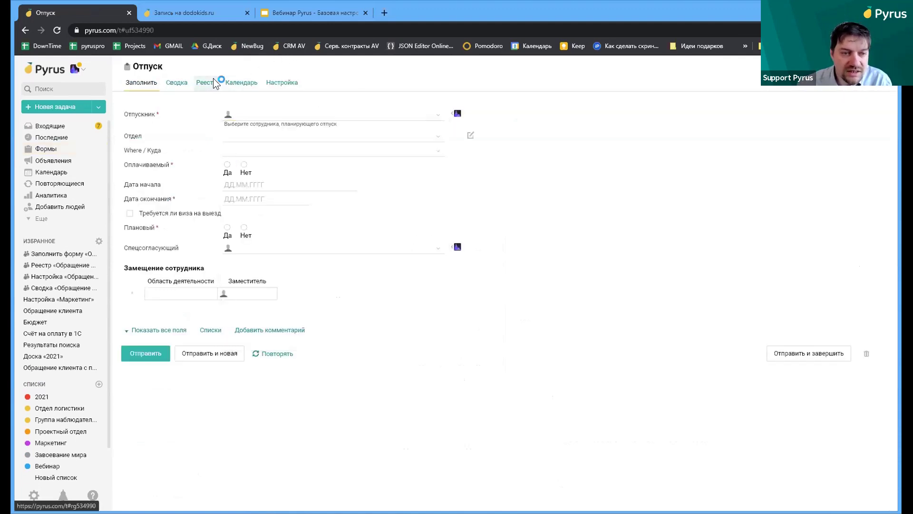
{"action": "left_click", "coordinate": [246, 137]}
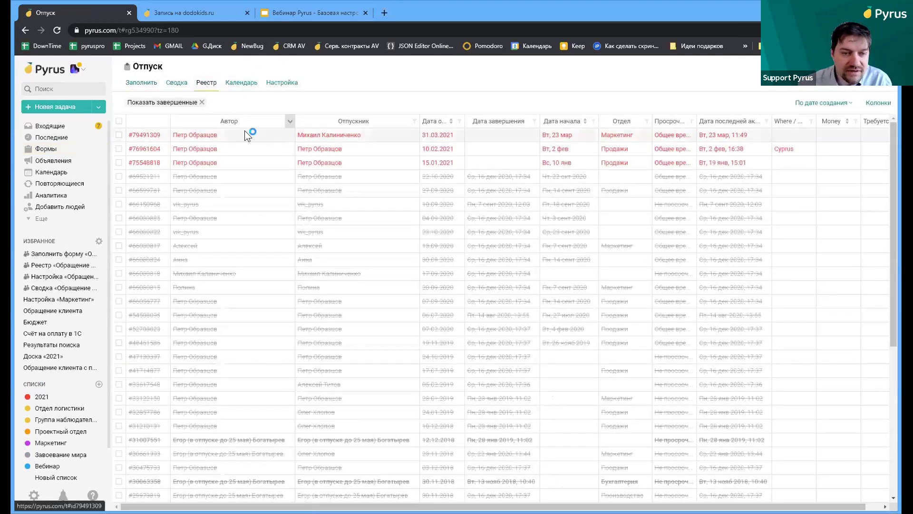
Print the request to Отпуск_20210415090705.pdf and highlight the leave order's filled-in text
{"action": "scroll", "coordinate": [308, 189], "scroll_direction": "down", "scroll_amount": 2}
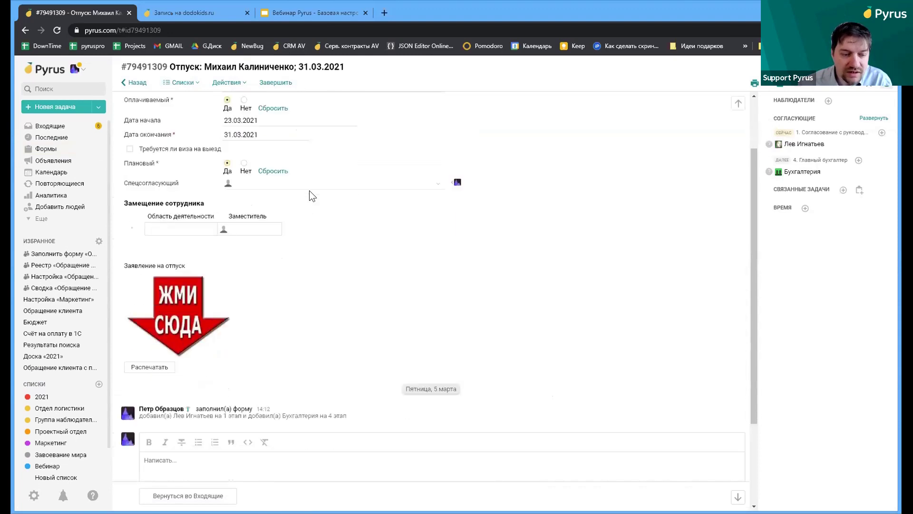
{"action": "left_click", "coordinate": [150, 338]}
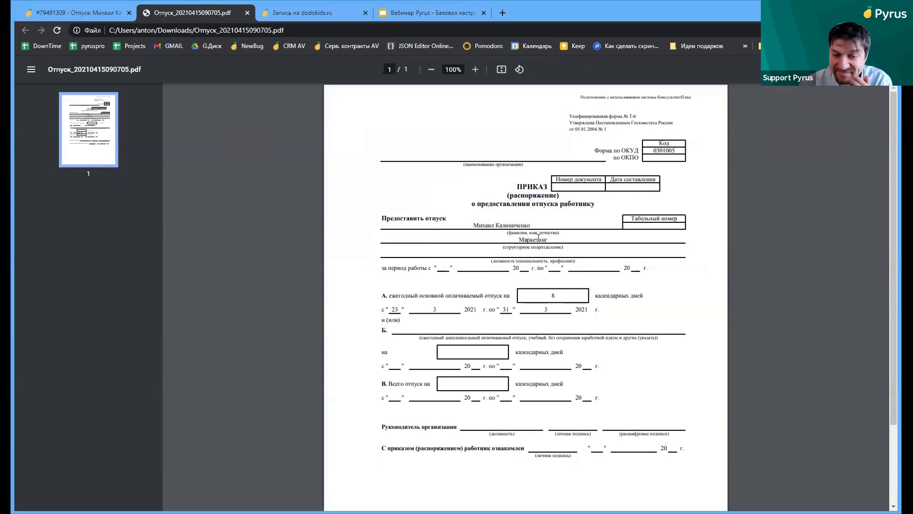
{"action": "left_click_drag", "start_coordinate": [530, 217], "coordinate": [602, 297]}
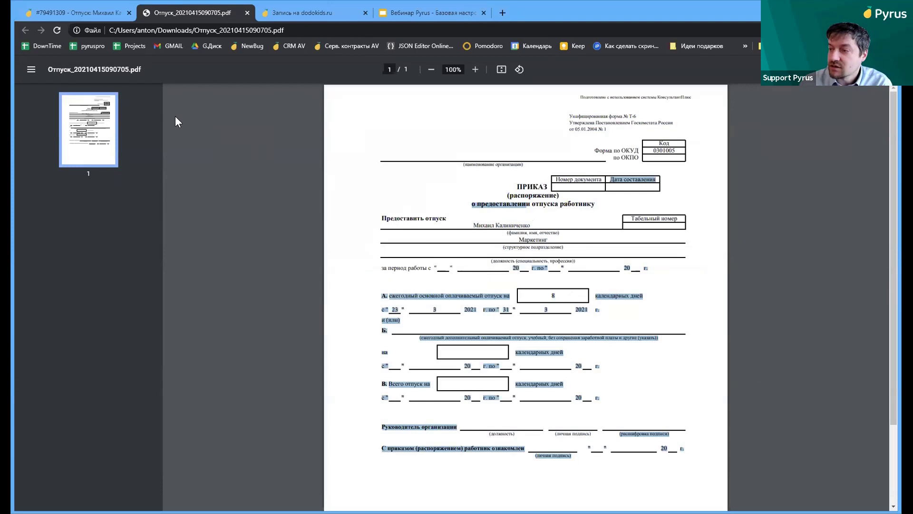
Return to the vacation task and open the Отпуск form's Печатные шаблоны for editing
{"action": "left_click", "coordinate": [76, 10]}
{"action": "left_click", "coordinate": [228, 82]}
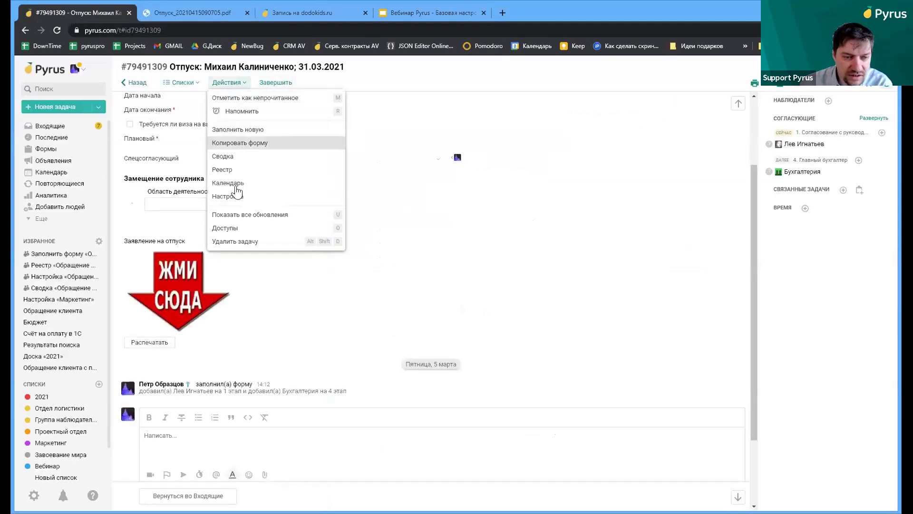
{"action": "left_click", "coordinate": [242, 198]}
{"action": "scroll", "coordinate": [252, 247], "scroll_direction": "down", "scroll_amount": 10}
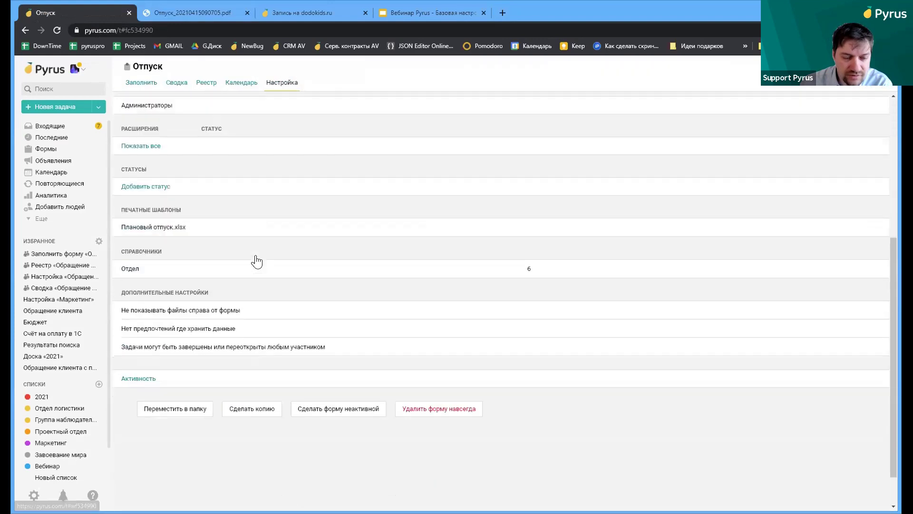
{"action": "left_click", "coordinate": [179, 222]}
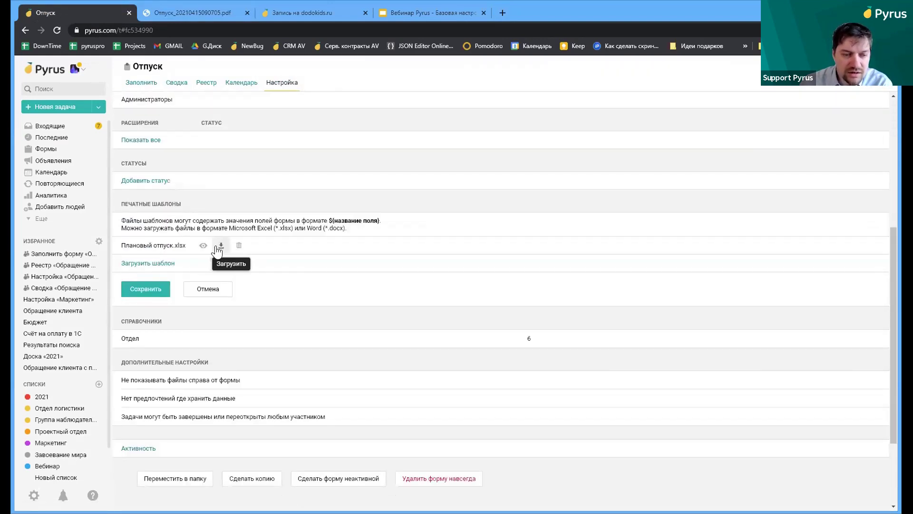
Preview the Плановый отпуск.xlsx template, highlight ${Отпускник}, and return to the settings
{"action": "left_click", "coordinate": [203, 245]}
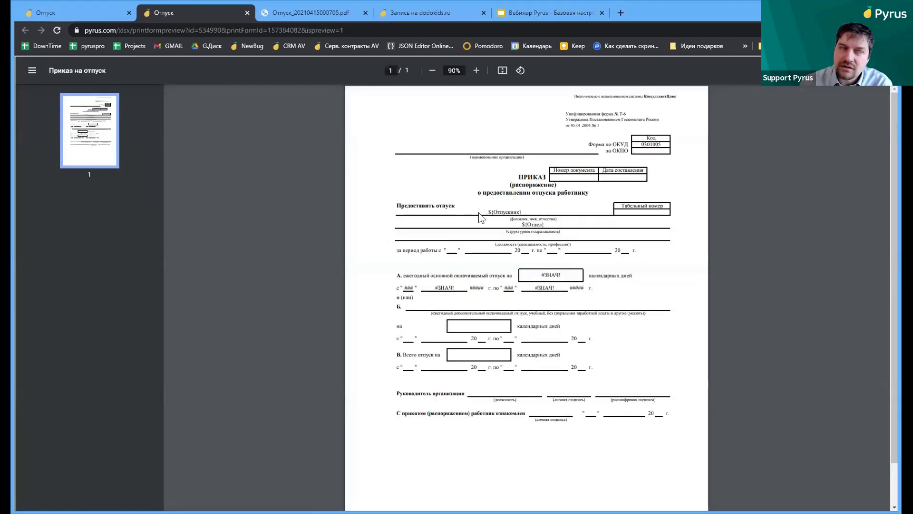
{"action": "left_click_drag", "start_coordinate": [482, 212], "coordinate": [527, 212]}
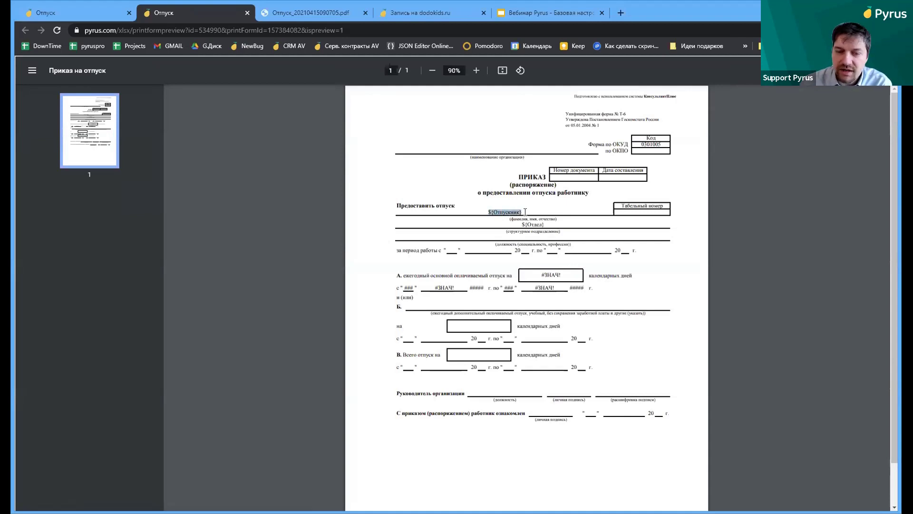
{"action": "left_click", "coordinate": [61, 14]}
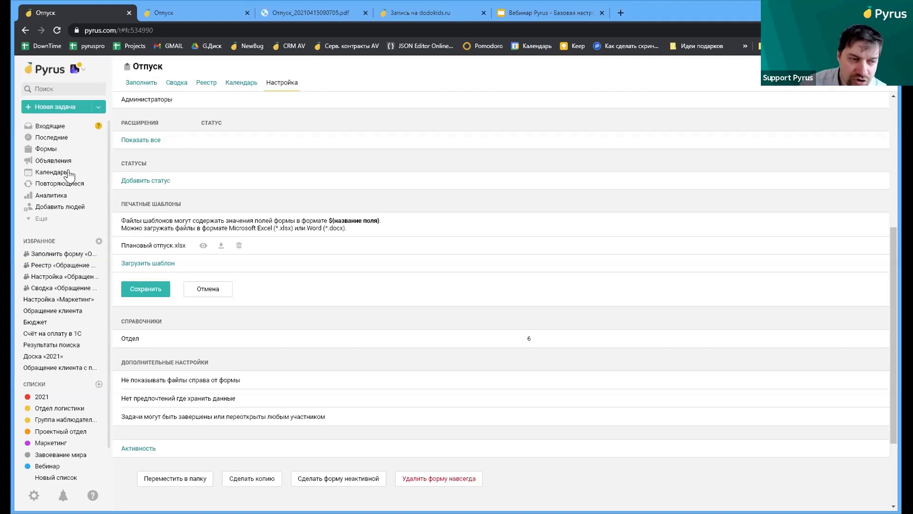
Open the CRM task for ООО "ПАЙРУС" from the CRM registry
{"action": "left_click", "coordinate": [49, 149]}
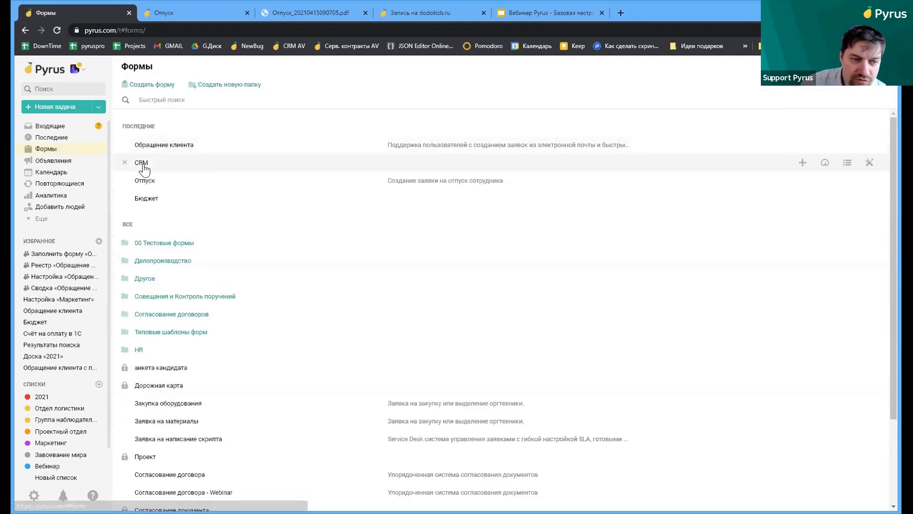
{"action": "left_click", "coordinate": [141, 163]}
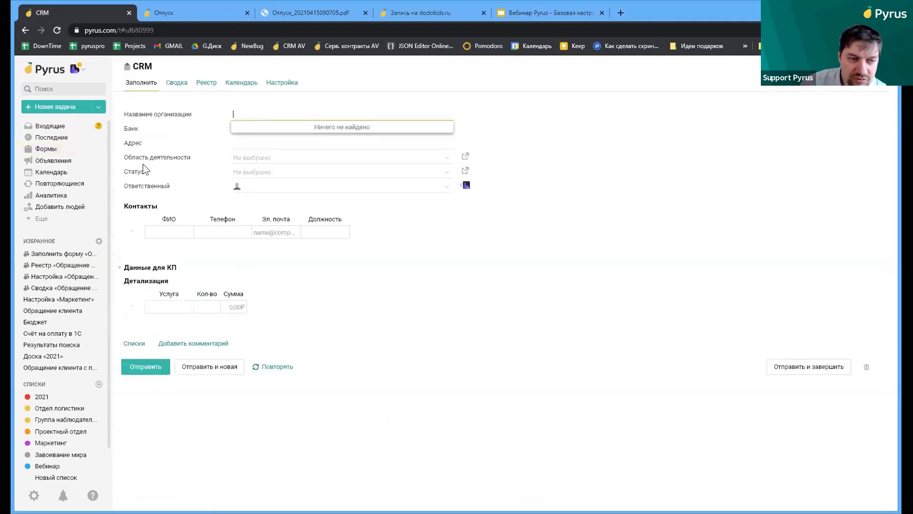
{"action": "left_click", "coordinate": [209, 82]}
{"action": "left_click", "coordinate": [281, 160]}
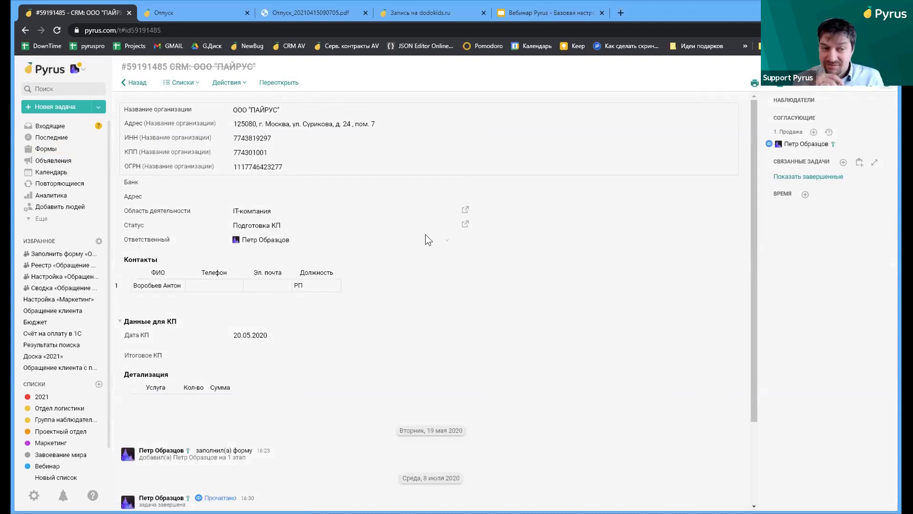
Start a linked Закупка оборудования task with purpose Общее and deadline 15.04.2021
{"action": "left_click", "coordinate": [861, 161]}
{"action": "left_click", "coordinate": [229, 108]}
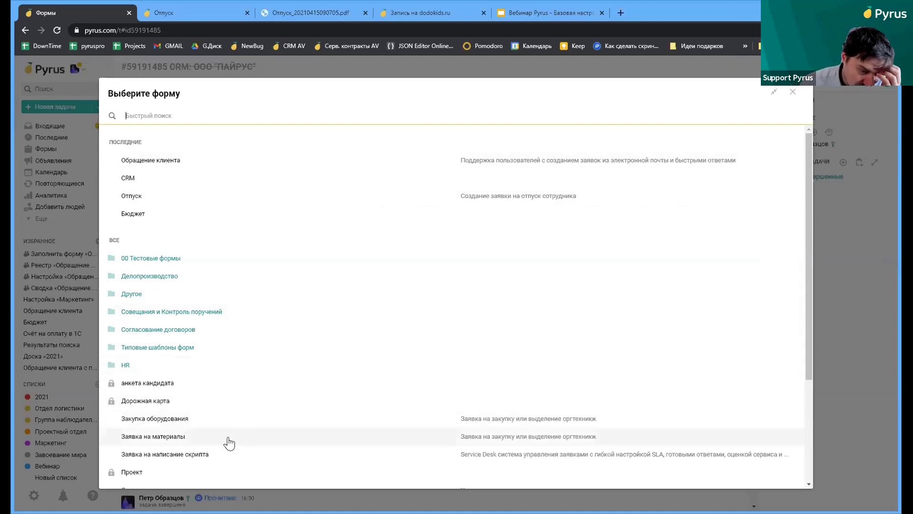
{"action": "left_click", "coordinate": [146, 422]}
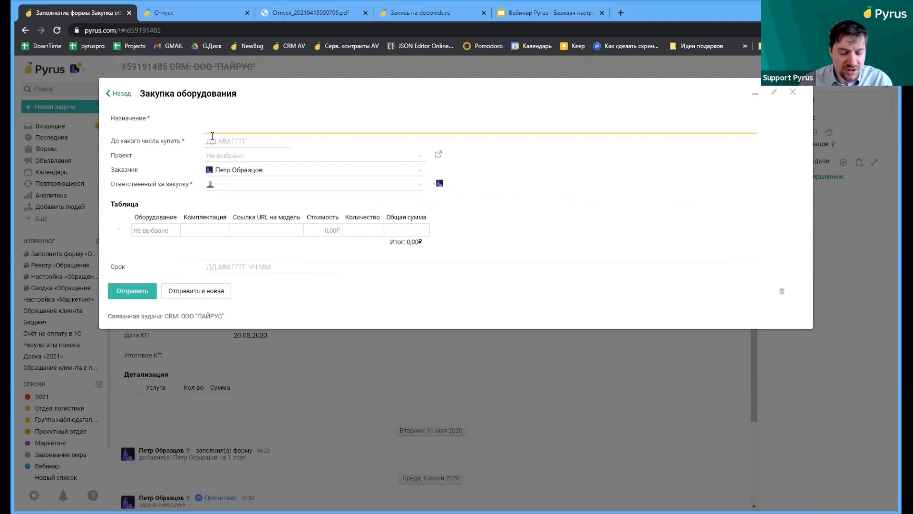
{"action": "type", "text": "С"}
{"action": "key", "text": "BackSpace"}
{"action": "type", "text": "Общее"}
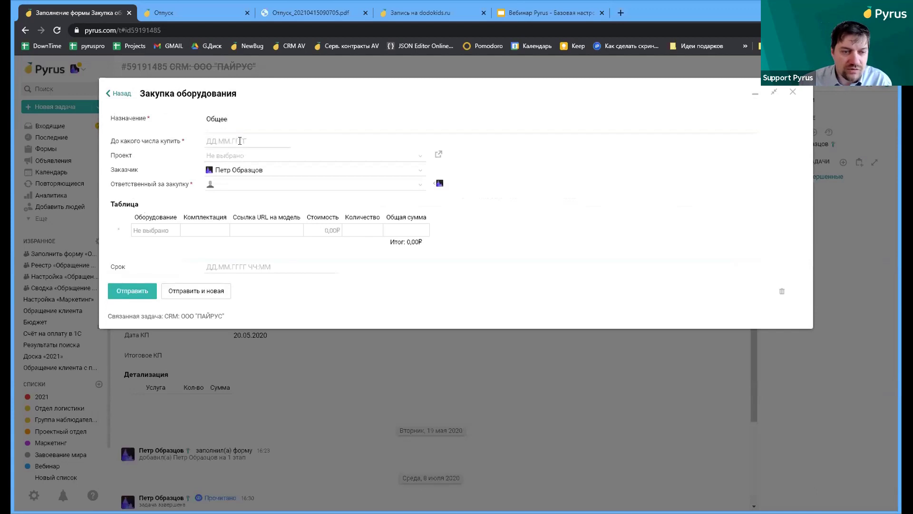
{"action": "left_click", "coordinate": [233, 141]}
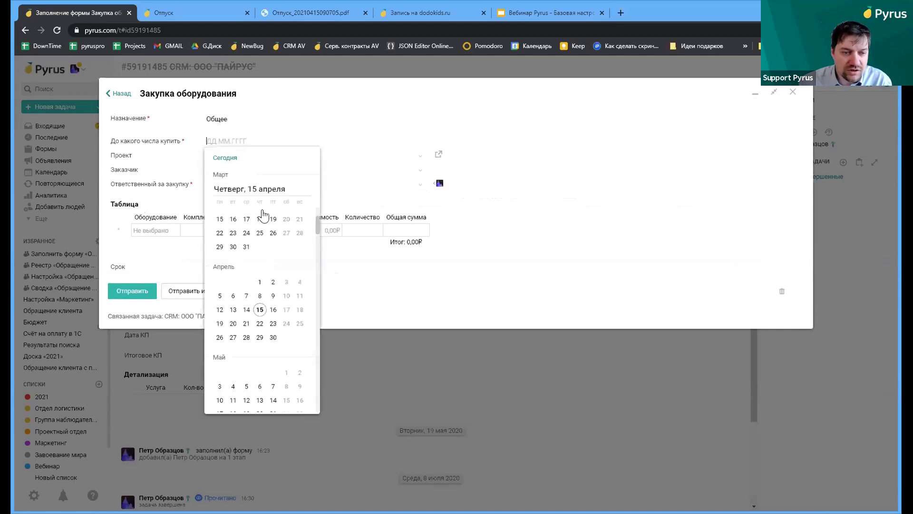
{"action": "left_click", "coordinate": [260, 309]}
Set the purchase project to Внутренний and make the customer responsible
{"action": "left_click", "coordinate": [261, 156]}
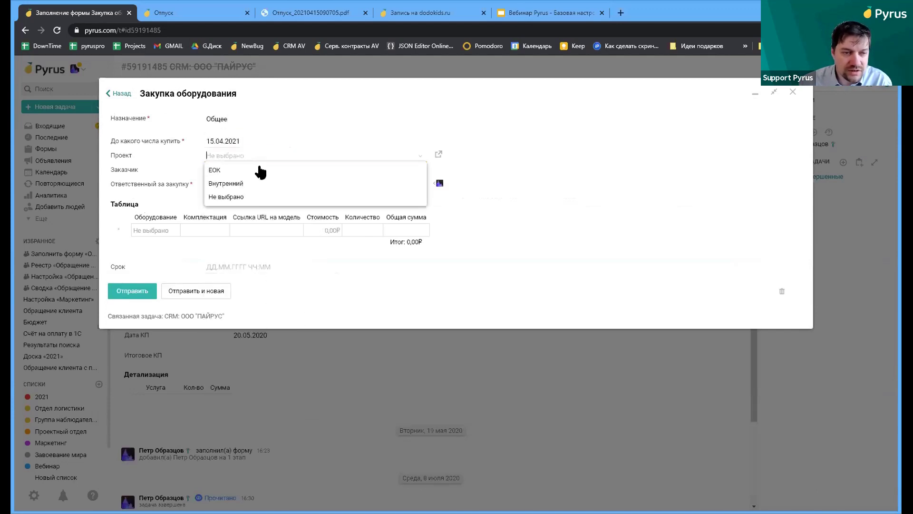
{"action": "left_click", "coordinate": [254, 184]}
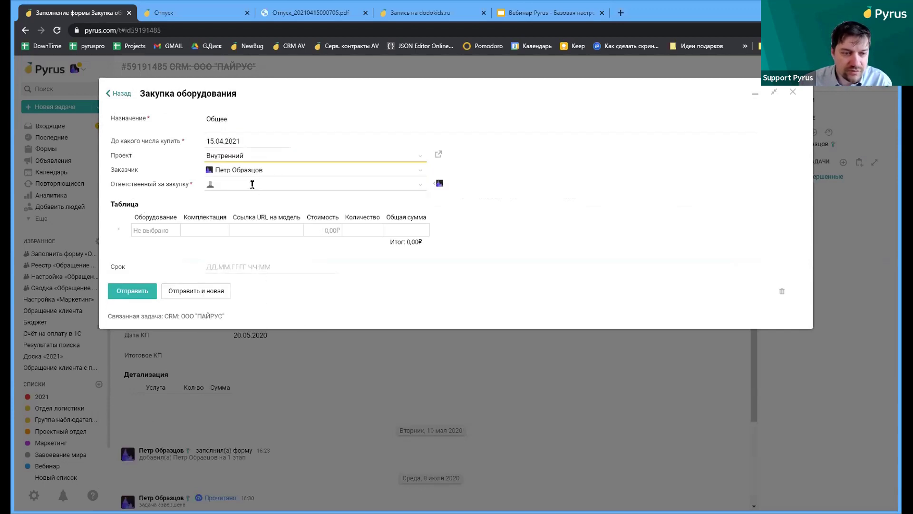
{"action": "left_click", "coordinate": [252, 185]}
{"action": "left_click", "coordinate": [252, 196]}
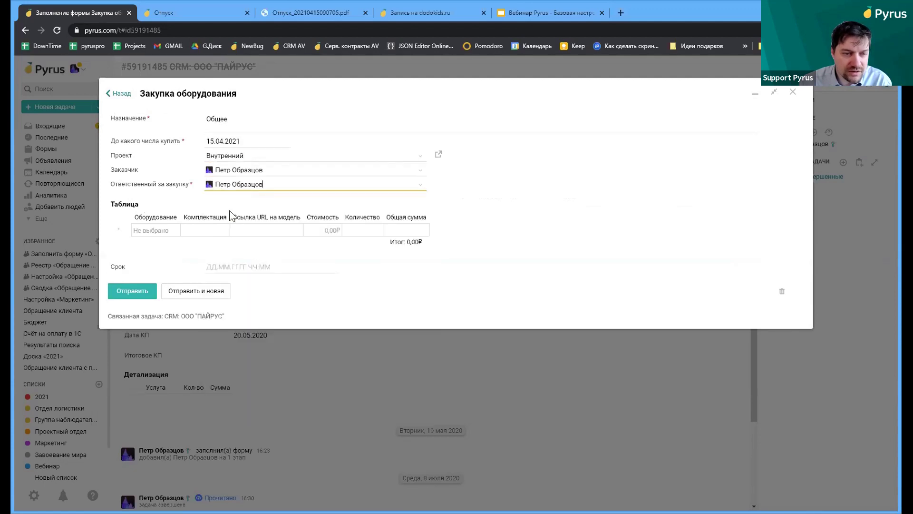
Add a Ноутбук equipment row and submit the linked purchase task
{"action": "left_click", "coordinate": [153, 230]}
{"action": "left_click", "coordinate": [179, 257]}
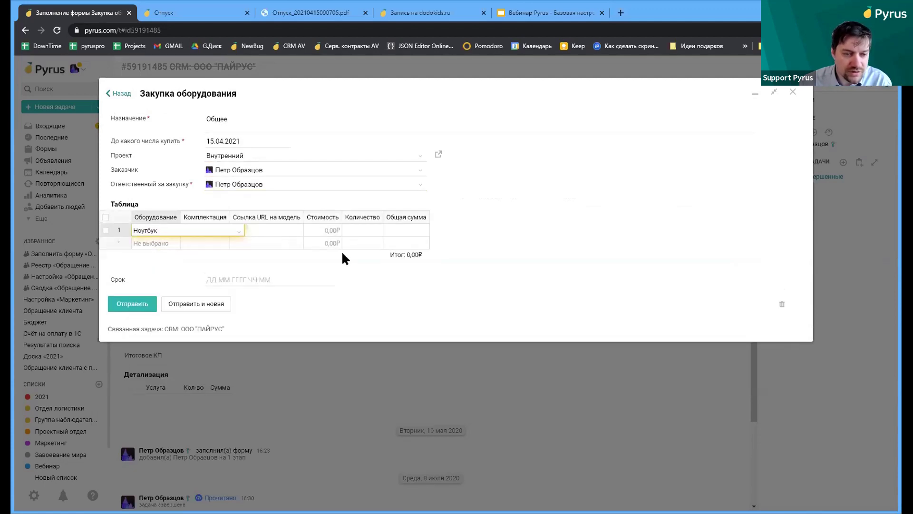
{"action": "left_click", "coordinate": [151, 302]}
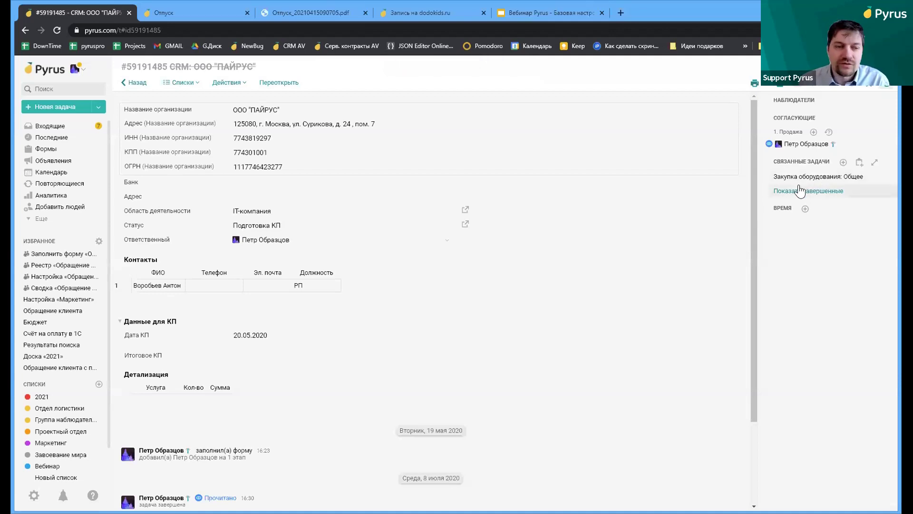
{"action": "scroll", "coordinate": [702, 420], "scroll_direction": "down", "scroll_amount": 3}
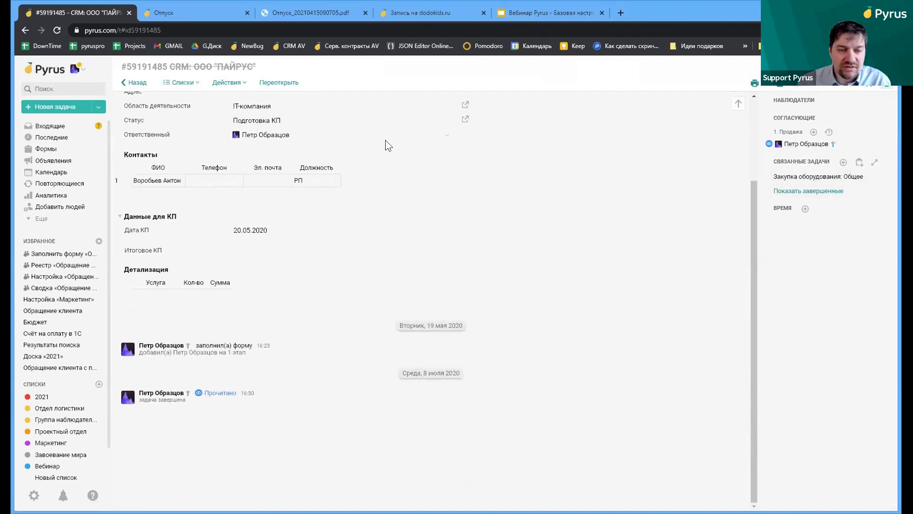
{"action": "scroll", "coordinate": [386, 209], "scroll_direction": "up", "scroll_amount": 3}
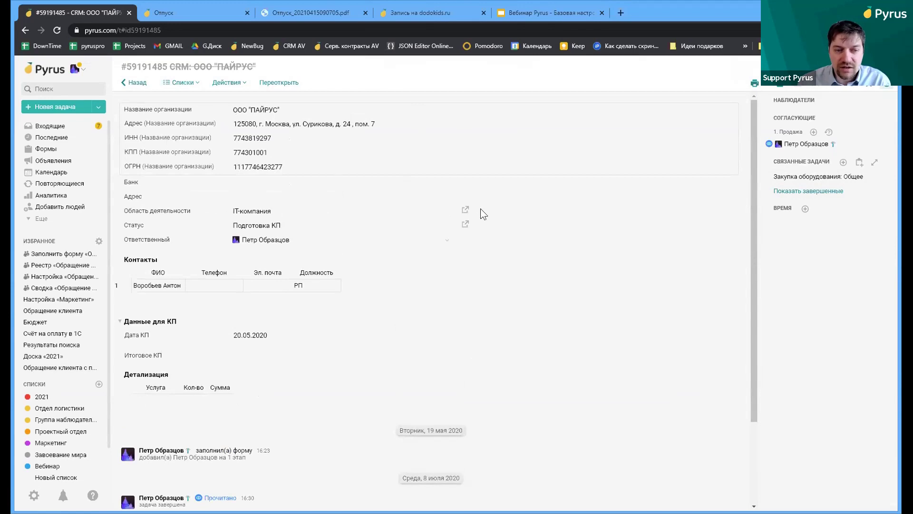
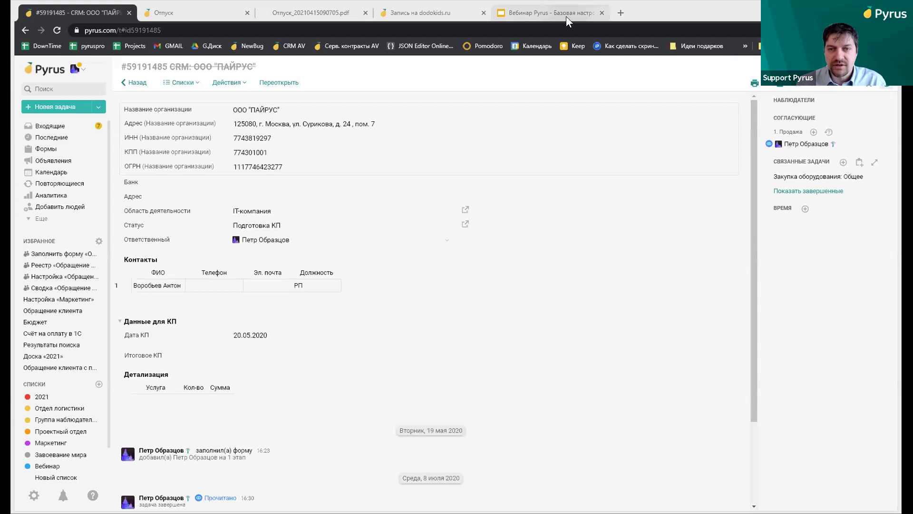
Present slide 26, Способы самостоятельного освоения системы, full-screen and follow its Pyrus Facebook group link
{"action": "left_click", "coordinate": [581, 12]}
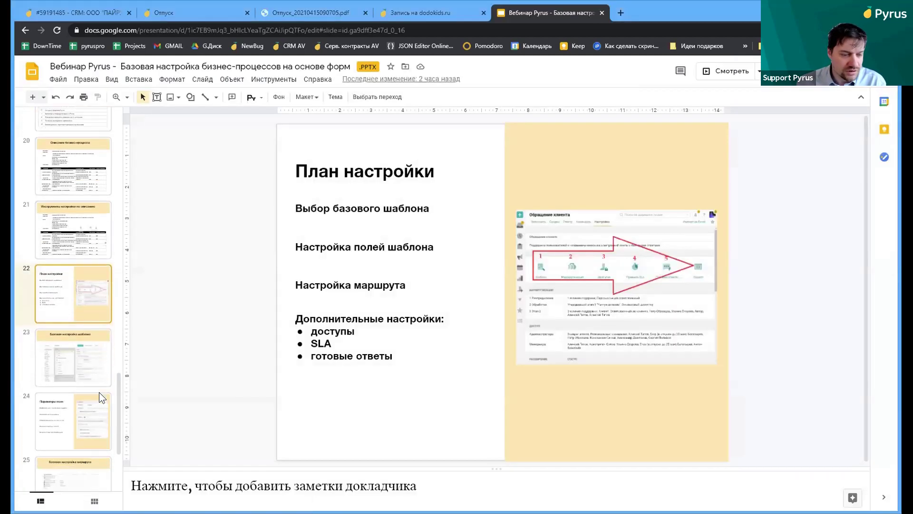
{"action": "scroll", "coordinate": [99, 392], "scroll_direction": "down", "scroll_amount": 1}
{"action": "left_click", "coordinate": [100, 389]}
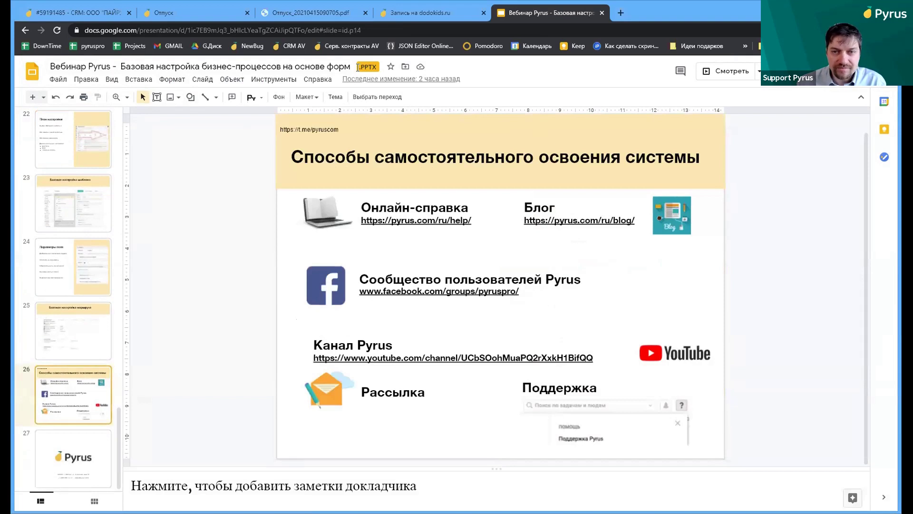
{"action": "left_click", "coordinate": [718, 71]}
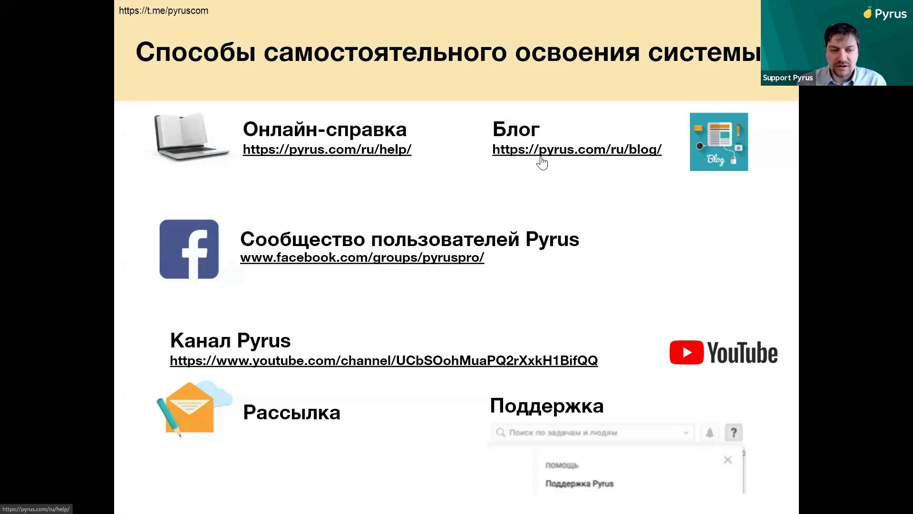
{"action": "left_click", "coordinate": [426, 261]}
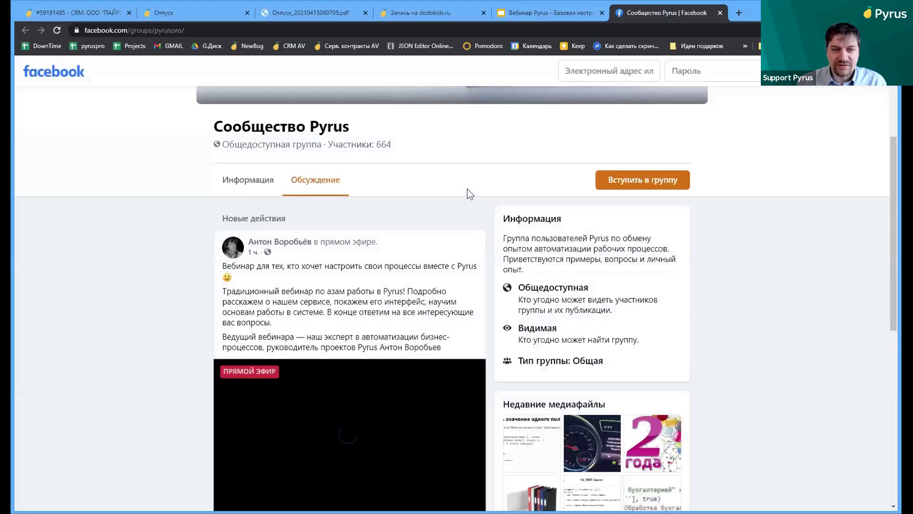
Browse the Сообщество Pyrus group feed, then return to the webinar presentation
{"action": "scroll", "coordinate": [466, 200], "scroll_direction": "down", "scroll_amount": 1}
{"action": "scroll", "coordinate": [465, 208], "scroll_direction": "down", "scroll_amount": 2}
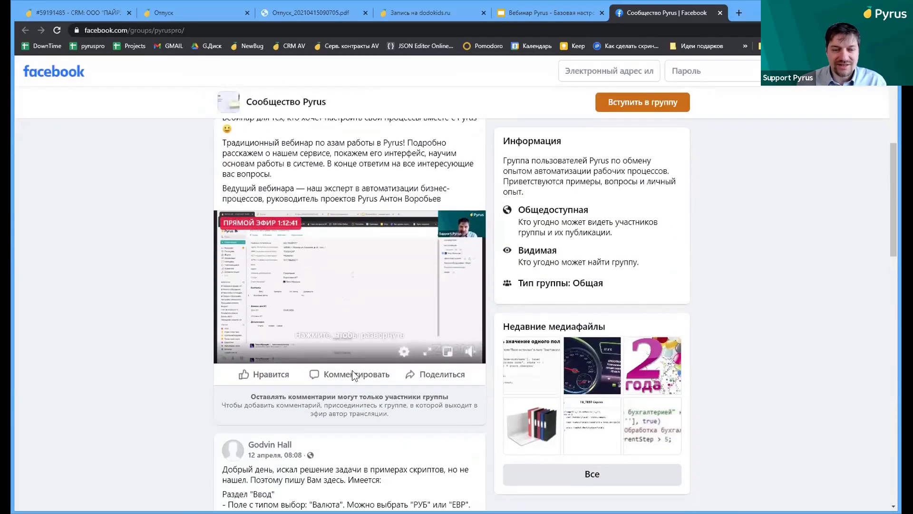
{"action": "scroll", "coordinate": [384, 333], "scroll_direction": "down", "scroll_amount": 10}
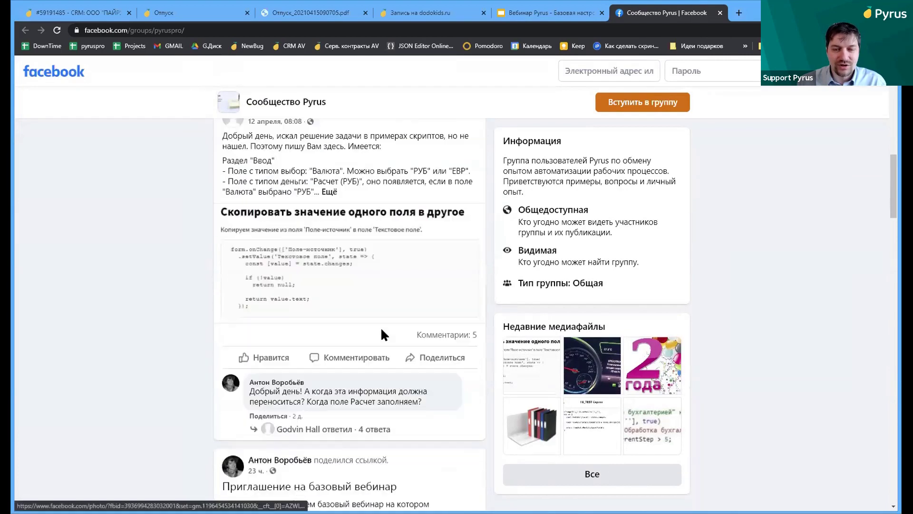
{"action": "scroll", "coordinate": [442, 299], "scroll_direction": "up", "scroll_amount": 10}
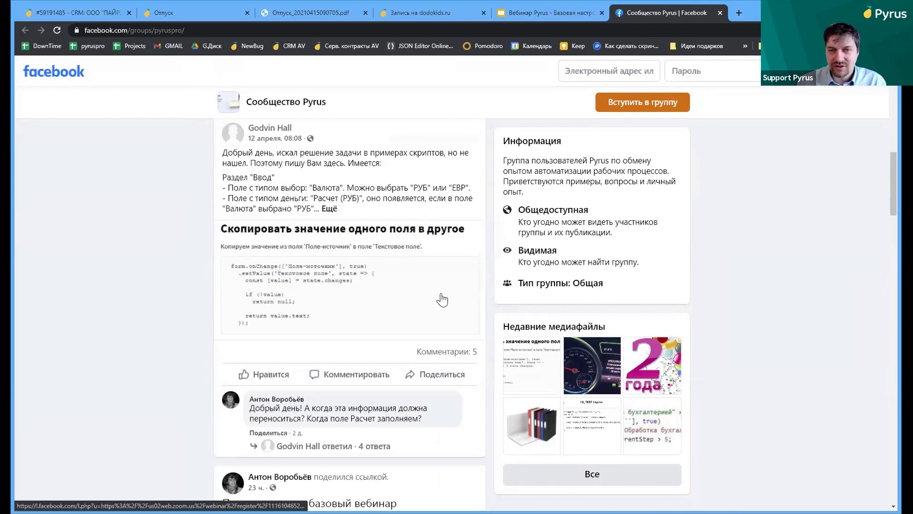
{"action": "left_click", "coordinate": [566, 11]}
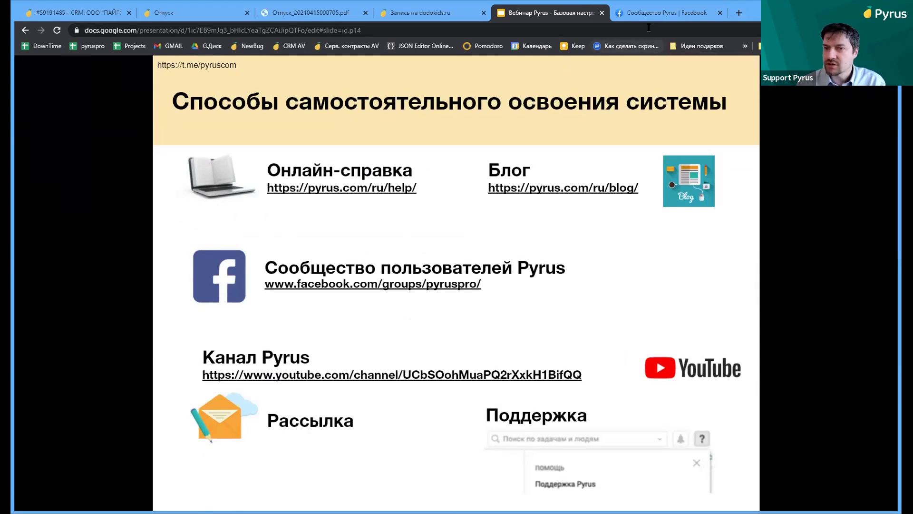
Back in the Facebook group, scroll to the Базовый курс Pyrus post and open its course site
{"action": "left_click", "coordinate": [651, 12]}
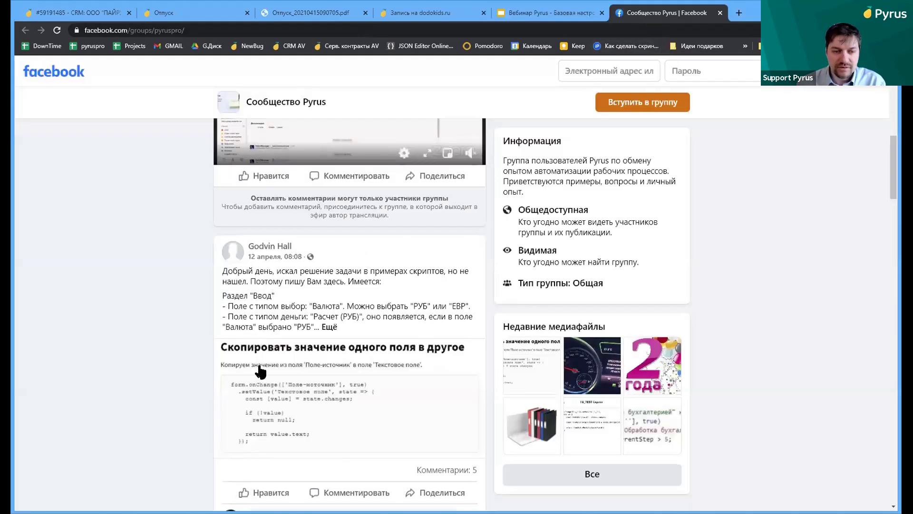
{"action": "scroll", "coordinate": [263, 364], "scroll_direction": "down", "scroll_amount": 5}
{"action": "scroll", "coordinate": [263, 364], "scroll_direction": "down", "scroll_amount": 20}
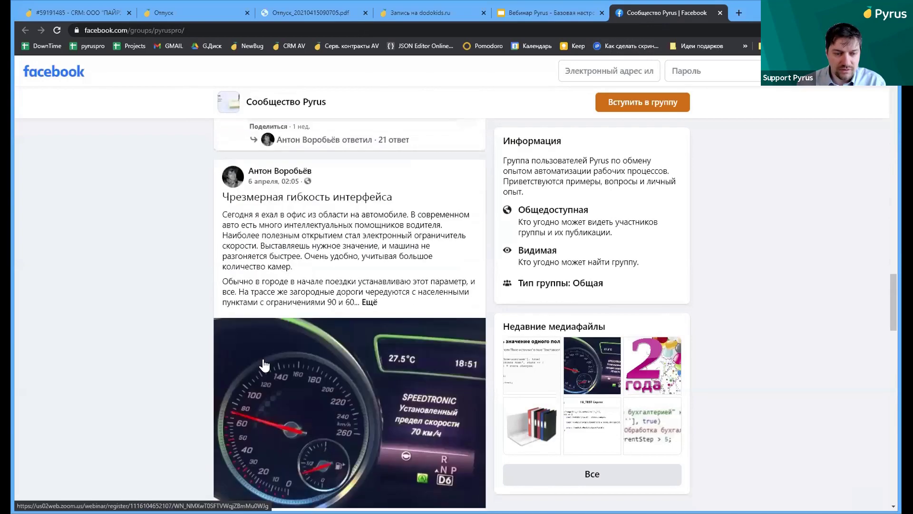
{"action": "scroll", "coordinate": [263, 362], "scroll_direction": "down", "scroll_amount": 8}
{"action": "scroll", "coordinate": [265, 366], "scroll_direction": "up", "scroll_amount": 3}
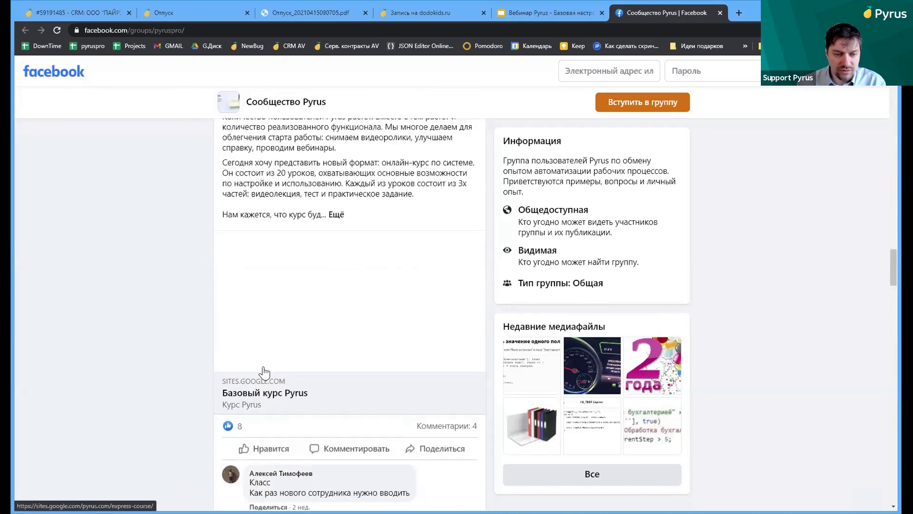
{"action": "left_click", "coordinate": [263, 393]}
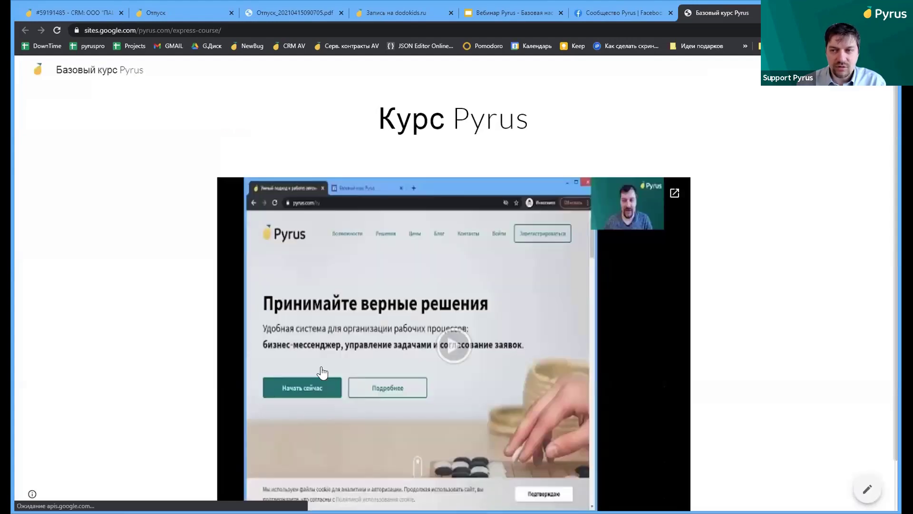
Start Занятие 1. Регистрация и старт работы and review its video, Задание 1 form and task list
{"action": "scroll", "coordinate": [323, 371], "scroll_direction": "down", "scroll_amount": 2}
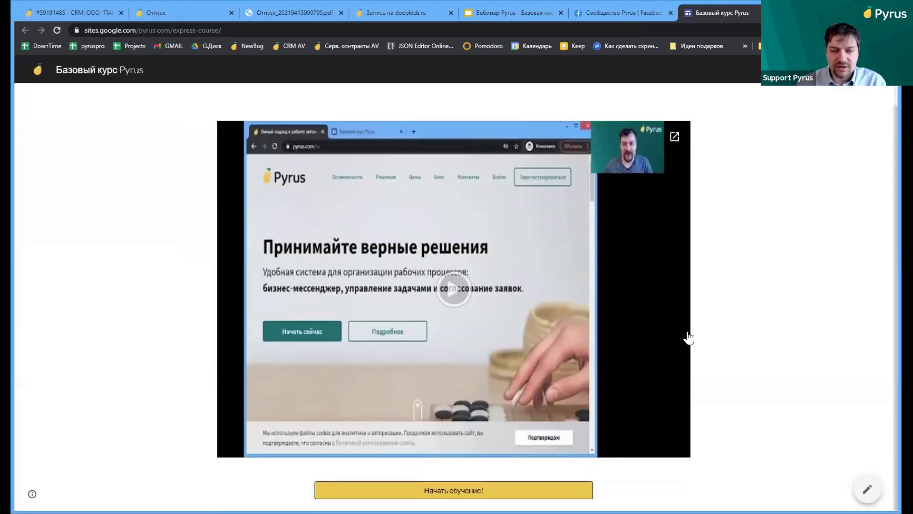
{"action": "left_click", "coordinate": [434, 490]}
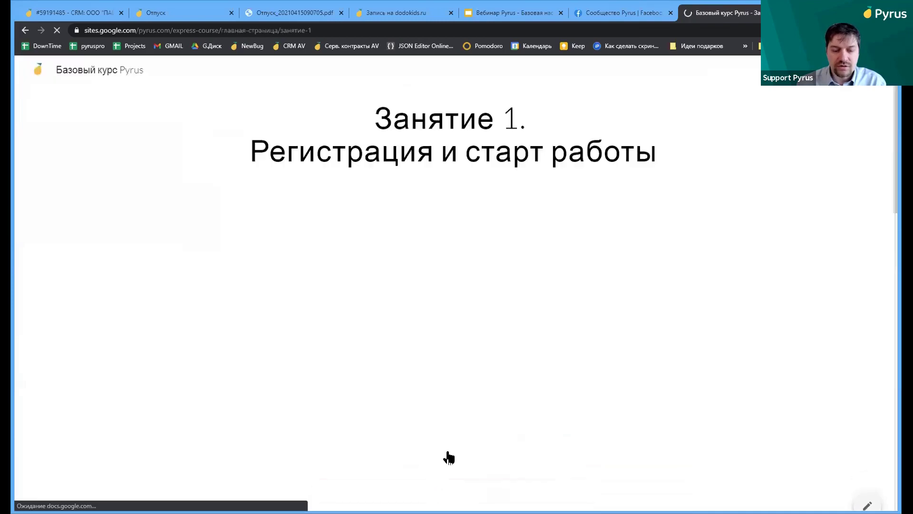
{"action": "scroll", "coordinate": [357, 318], "scroll_direction": "down", "scroll_amount": 7}
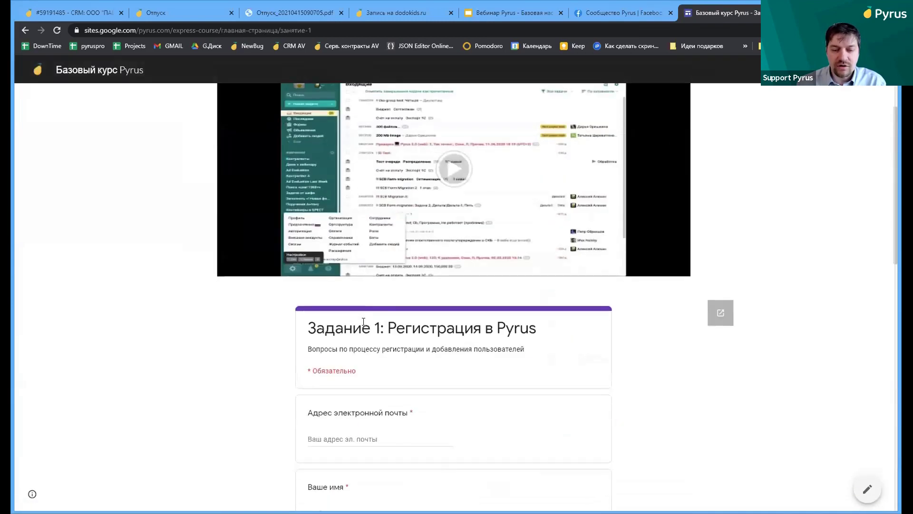
{"action": "scroll", "coordinate": [363, 322], "scroll_direction": "down", "scroll_amount": 10}
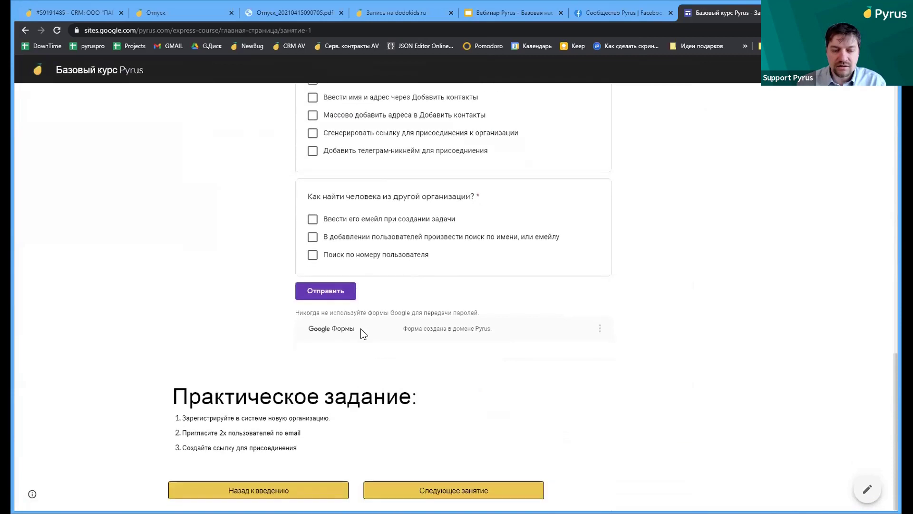
{"action": "scroll", "coordinate": [357, 265], "scroll_direction": "up", "scroll_amount": 4}
{"action": "scroll", "coordinate": [347, 281], "scroll_direction": "down", "scroll_amount": 4}
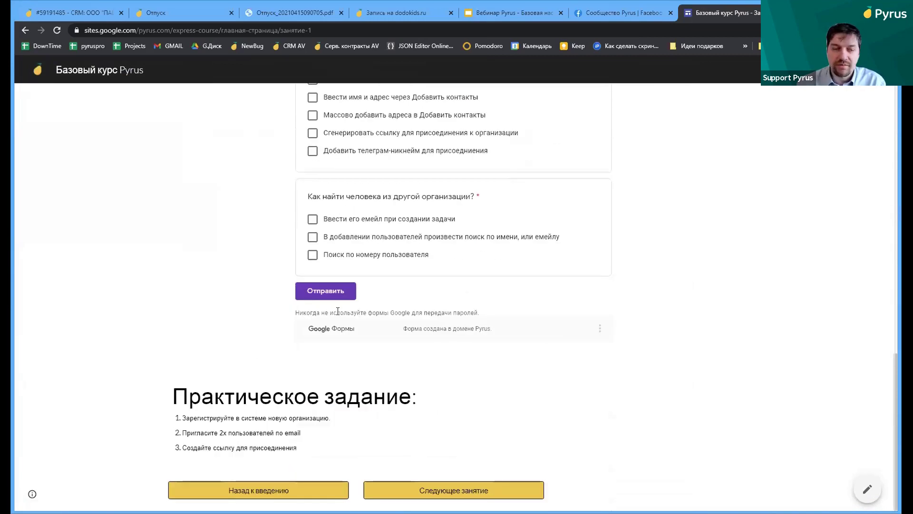
{"action": "scroll", "coordinate": [337, 309], "scroll_direction": "up", "scroll_amount": 4}
{"action": "scroll", "coordinate": [338, 309], "scroll_direction": "up", "scroll_amount": 4}
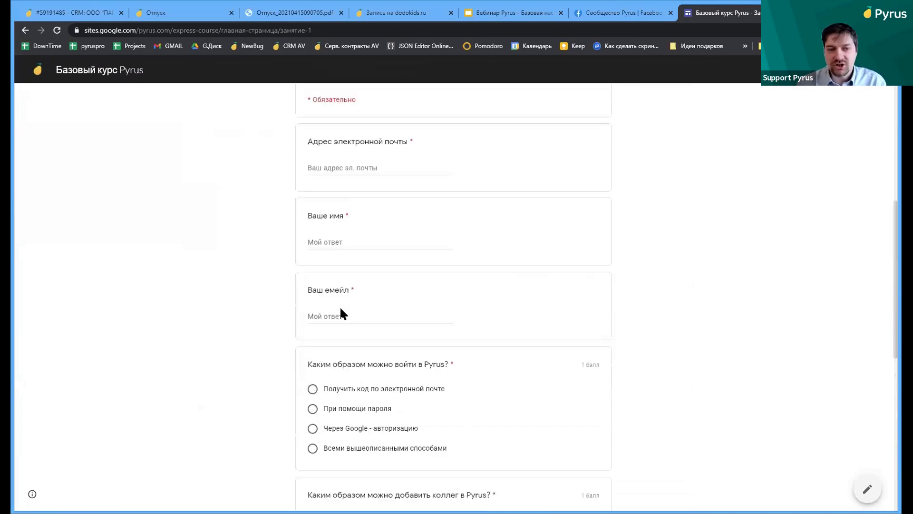
{"action": "scroll", "coordinate": [340, 308], "scroll_direction": "up", "scroll_amount": 4}
{"action": "scroll", "coordinate": [341, 314], "scroll_direction": "up", "scroll_amount": 5}
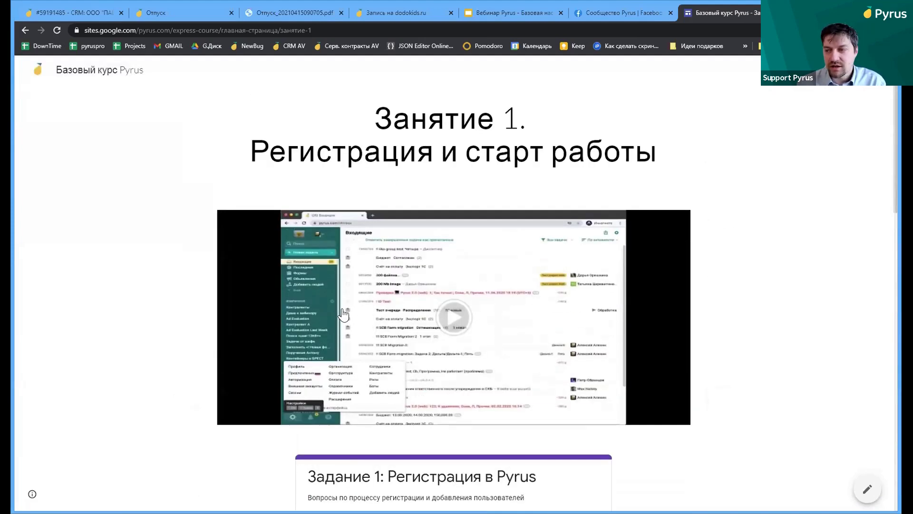